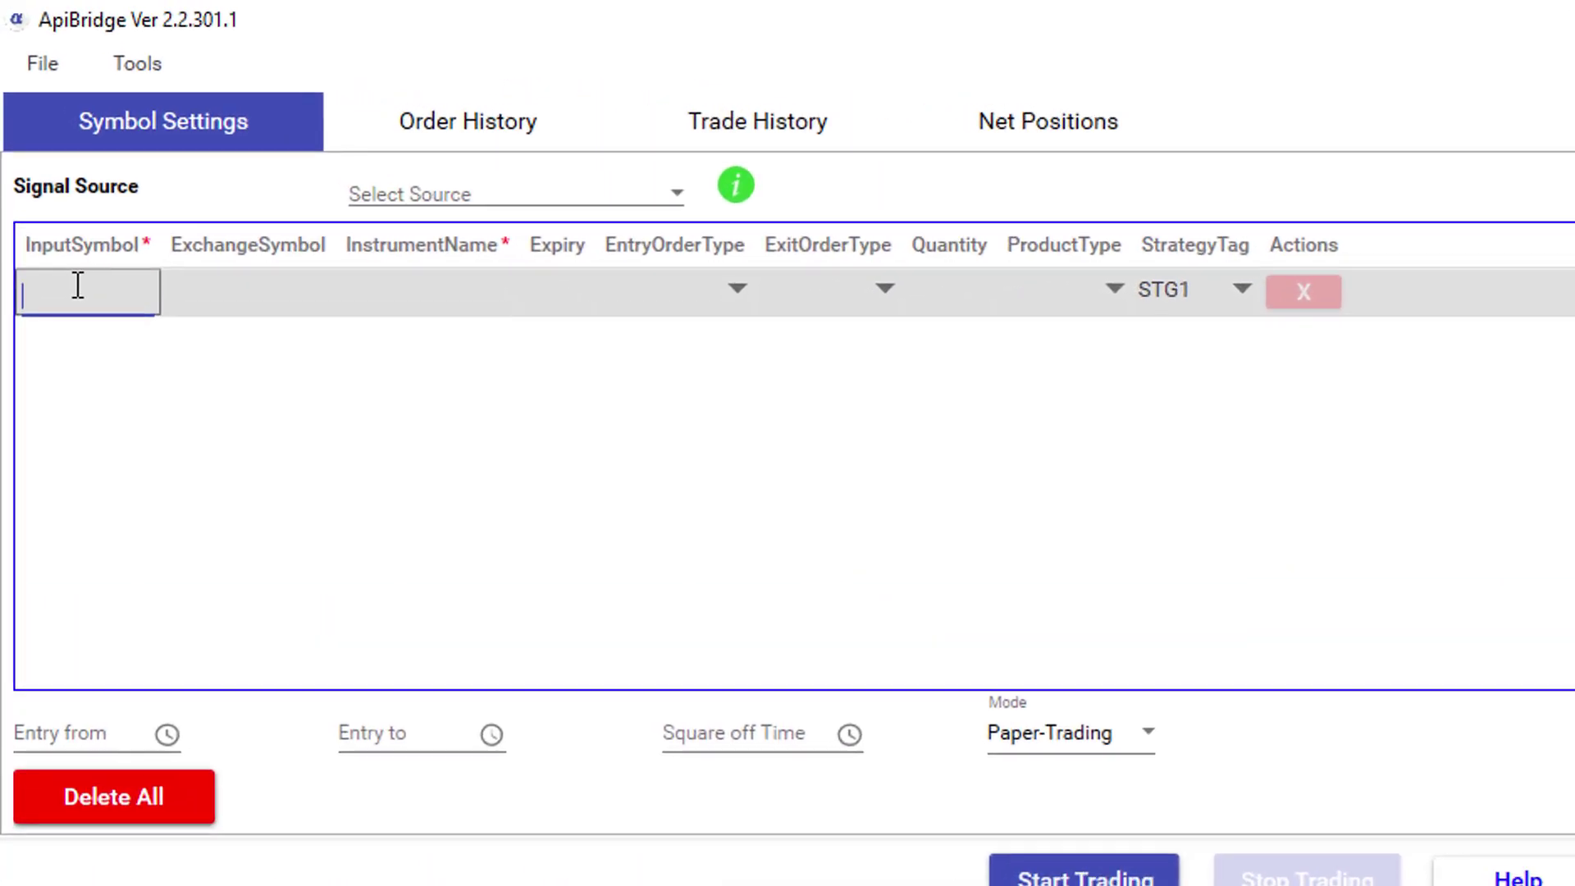
# Fill the first symbol row with ACC-I as input and exchange symbol and FUTSTK as instrument name
pyautogui.write('ACC-I')
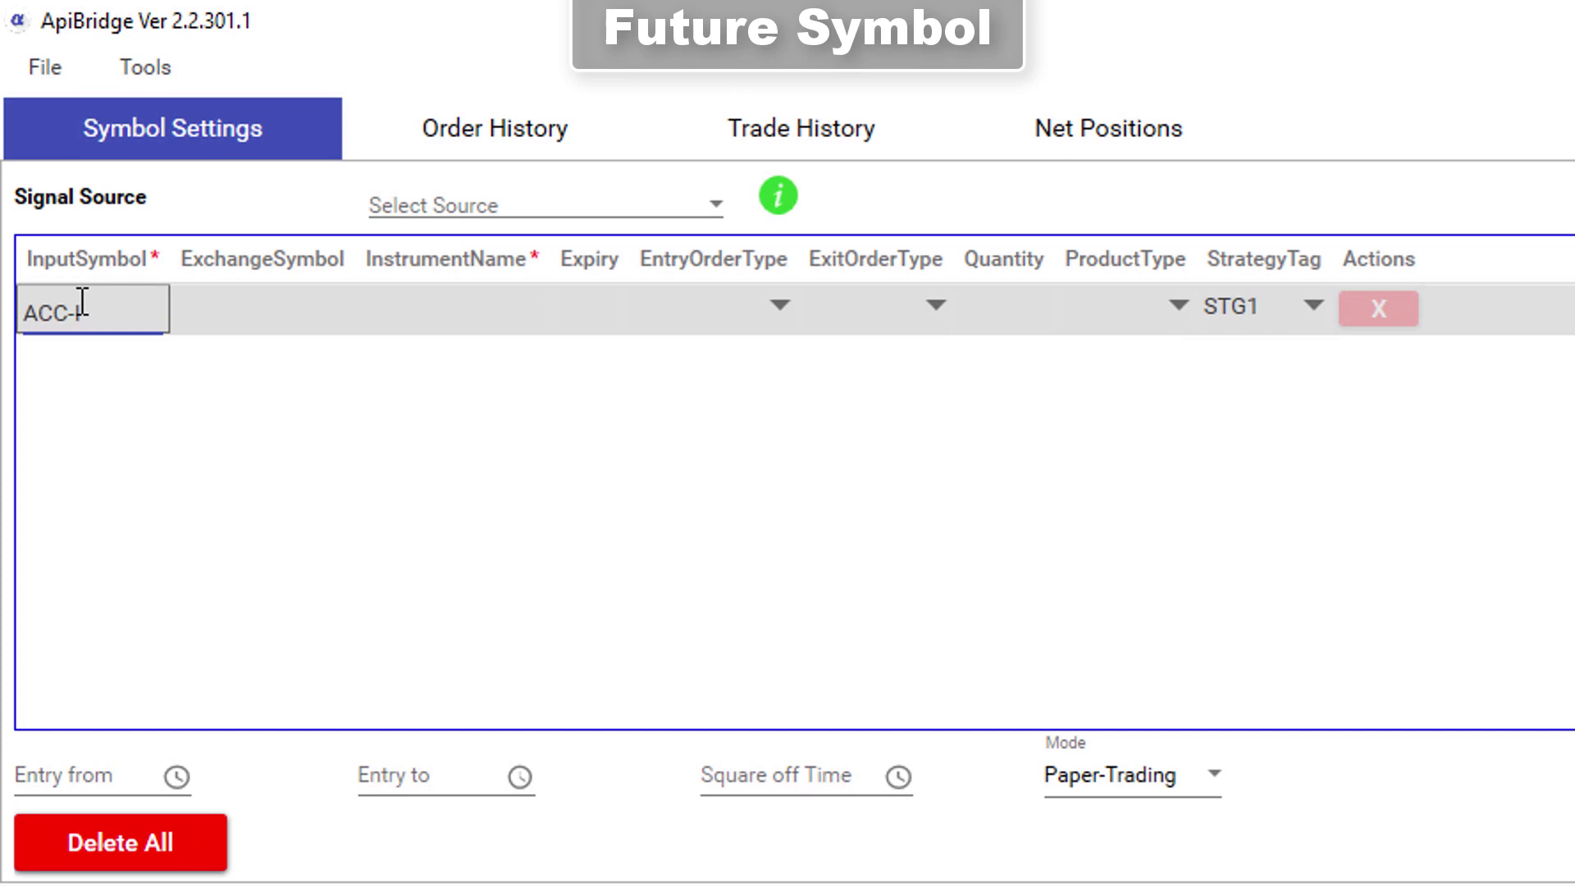
pyautogui.click(243, 306)
pyautogui.click(244, 308)
pyautogui.write('ACC-I')
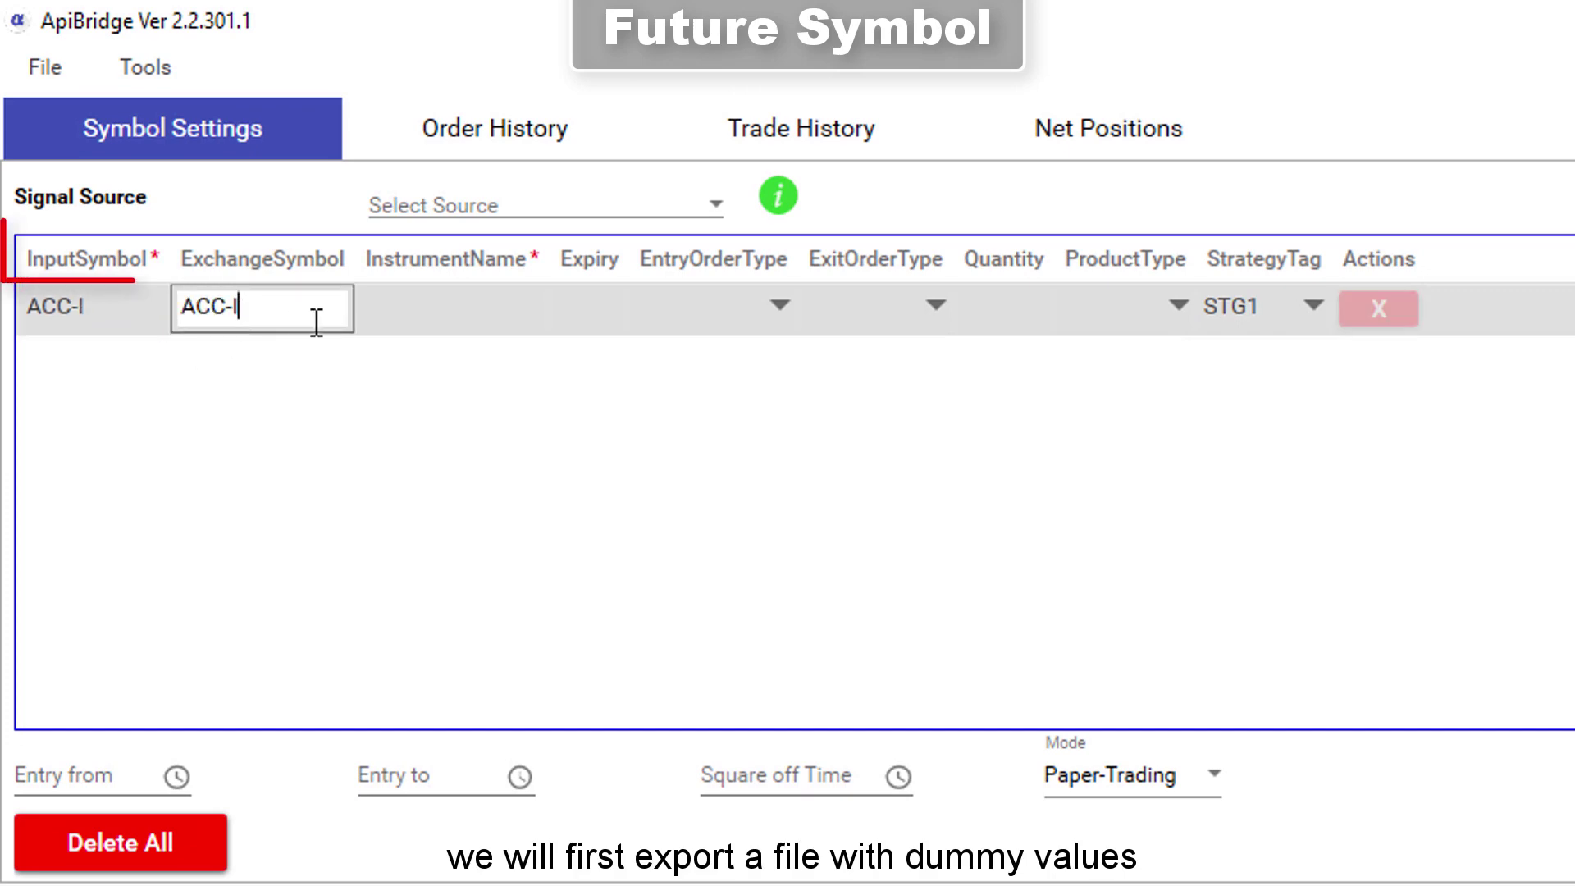
pyautogui.click(449, 316)
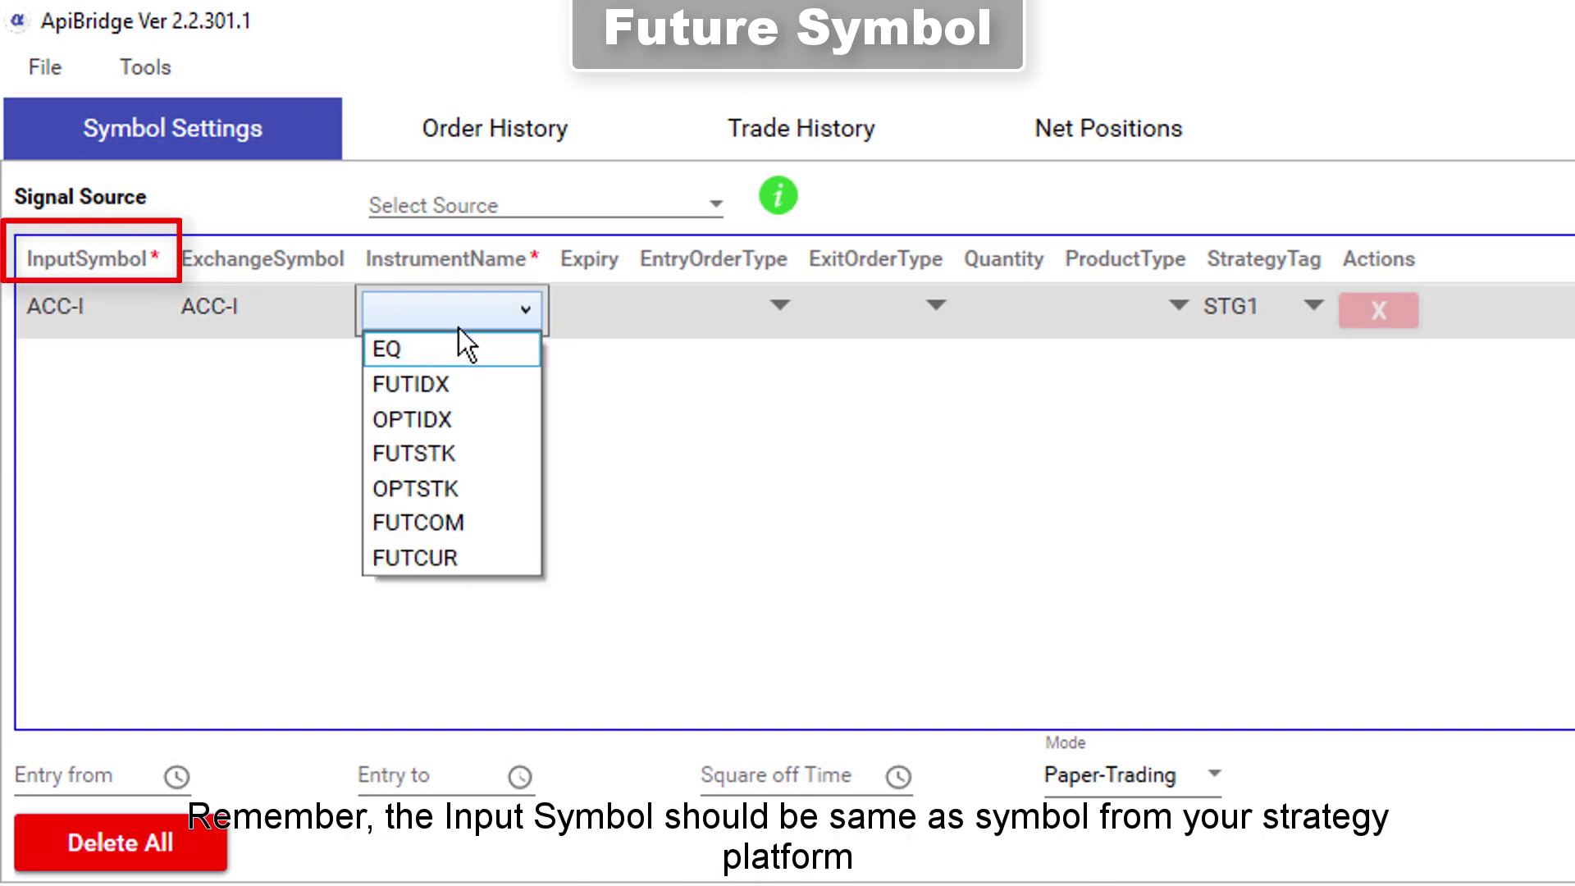
pyautogui.click(464, 454)
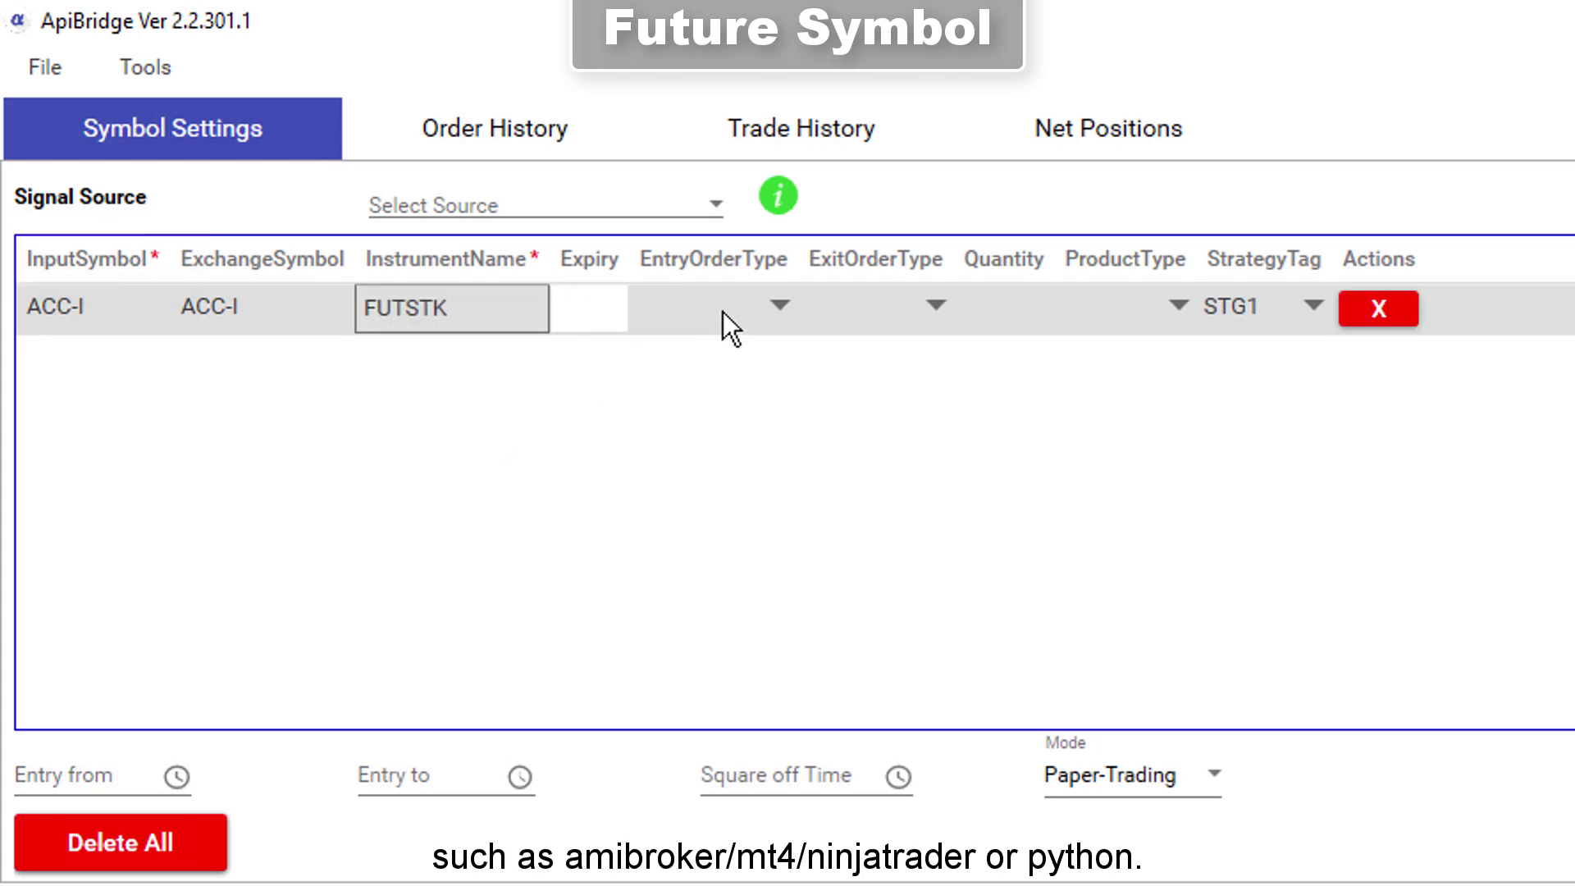
# Set the expiry of the ACC-I row to 31 October 2019
pyautogui.click(598, 315)
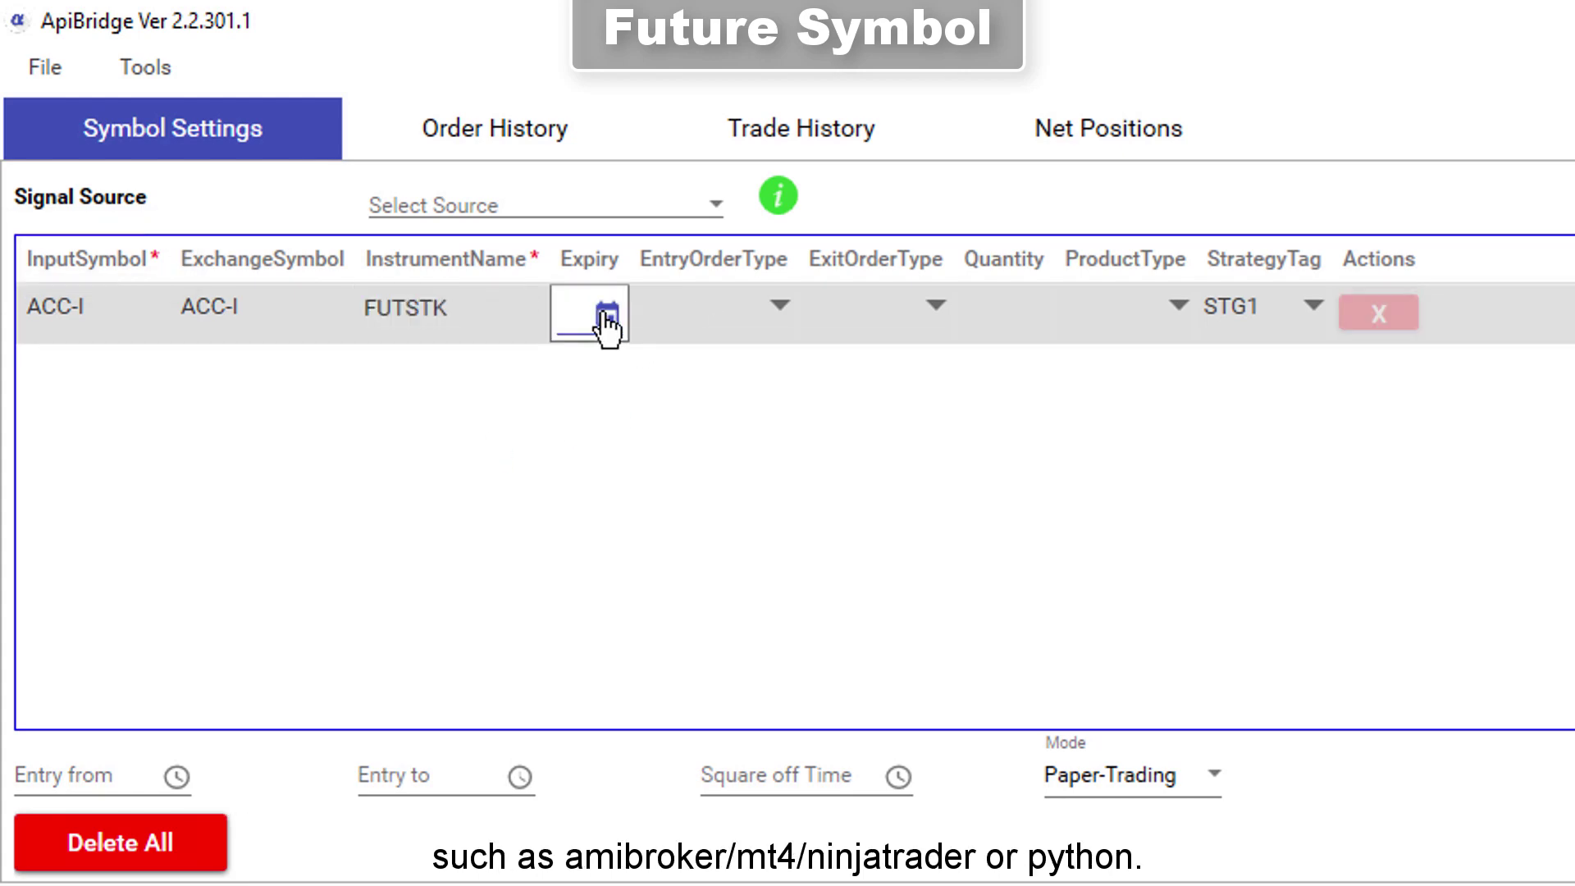
pyautogui.click(606, 317)
pyautogui.click(899, 871)
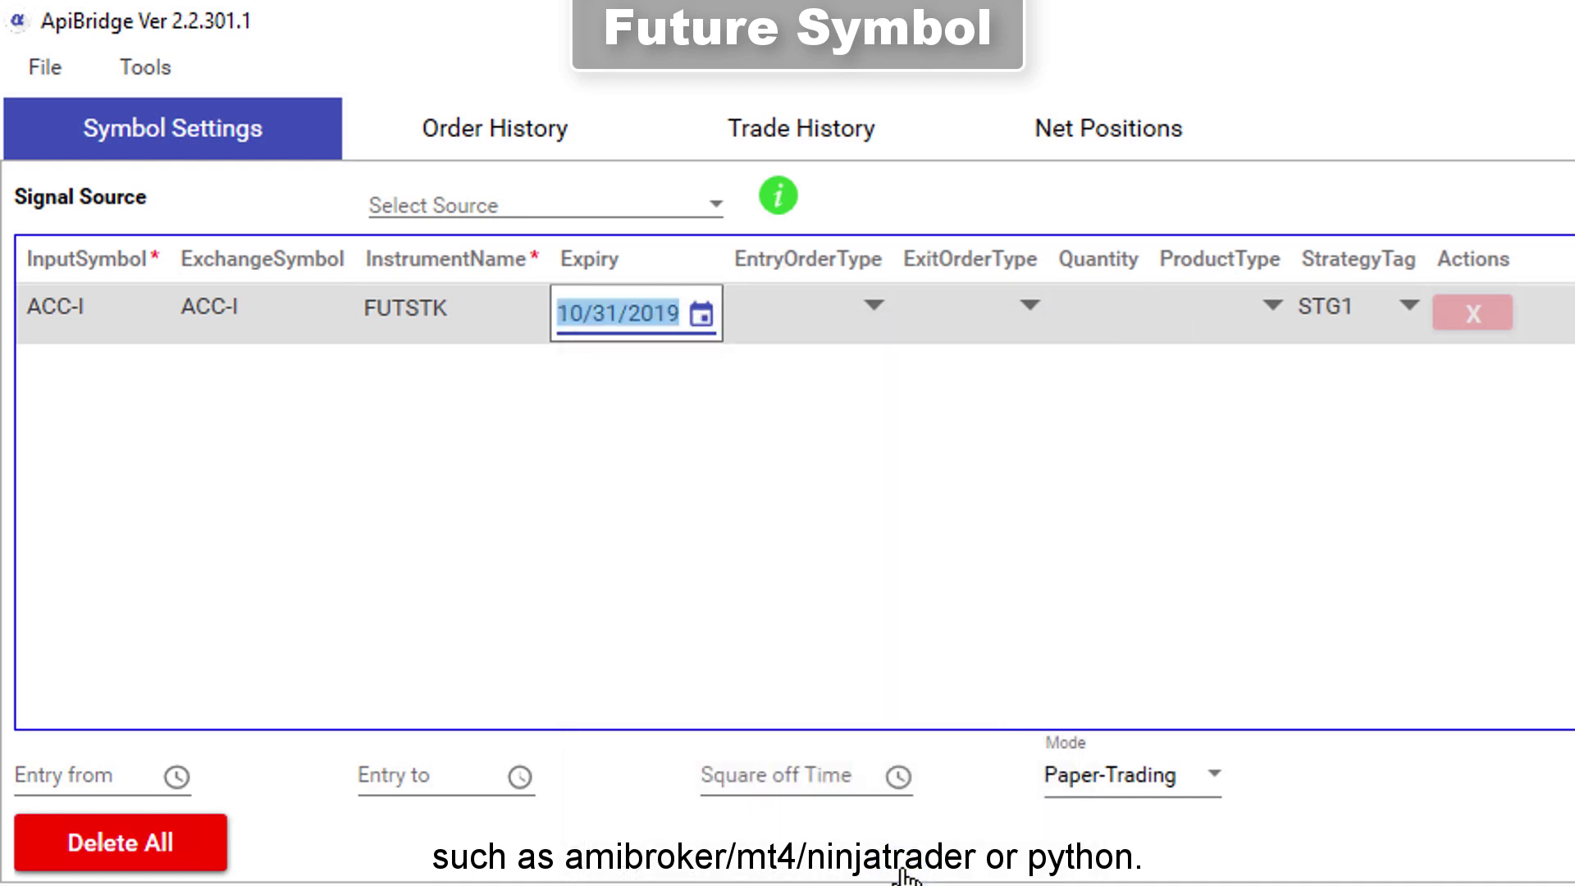
# Set both the entry order type and the exit order type of the ACC-I row to Market
pyautogui.click(843, 319)
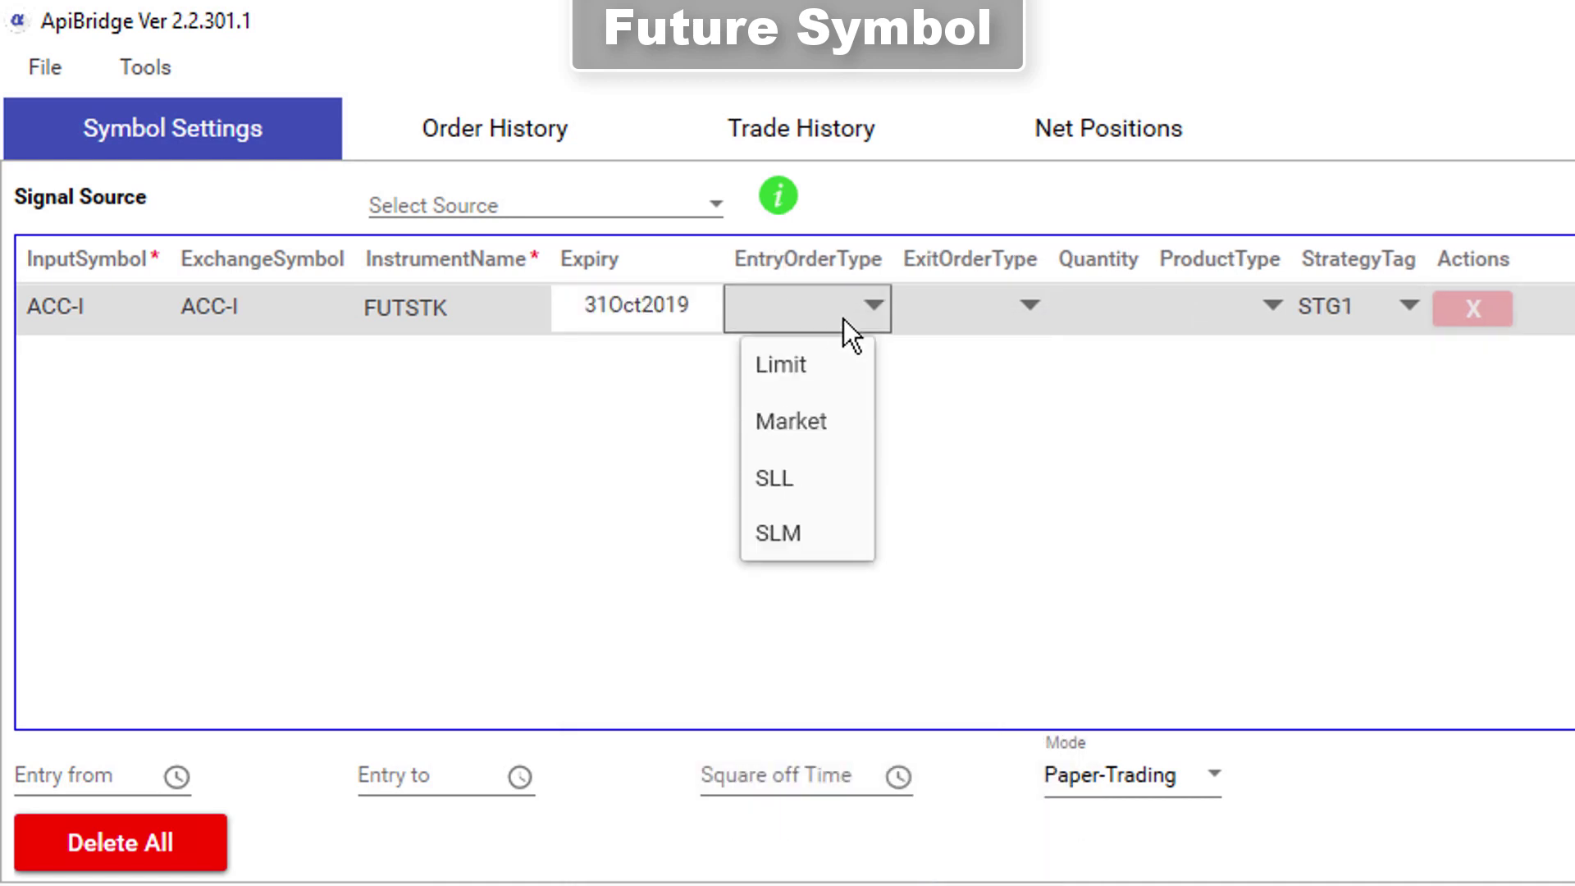
pyautogui.click(842, 420)
pyautogui.click(983, 292)
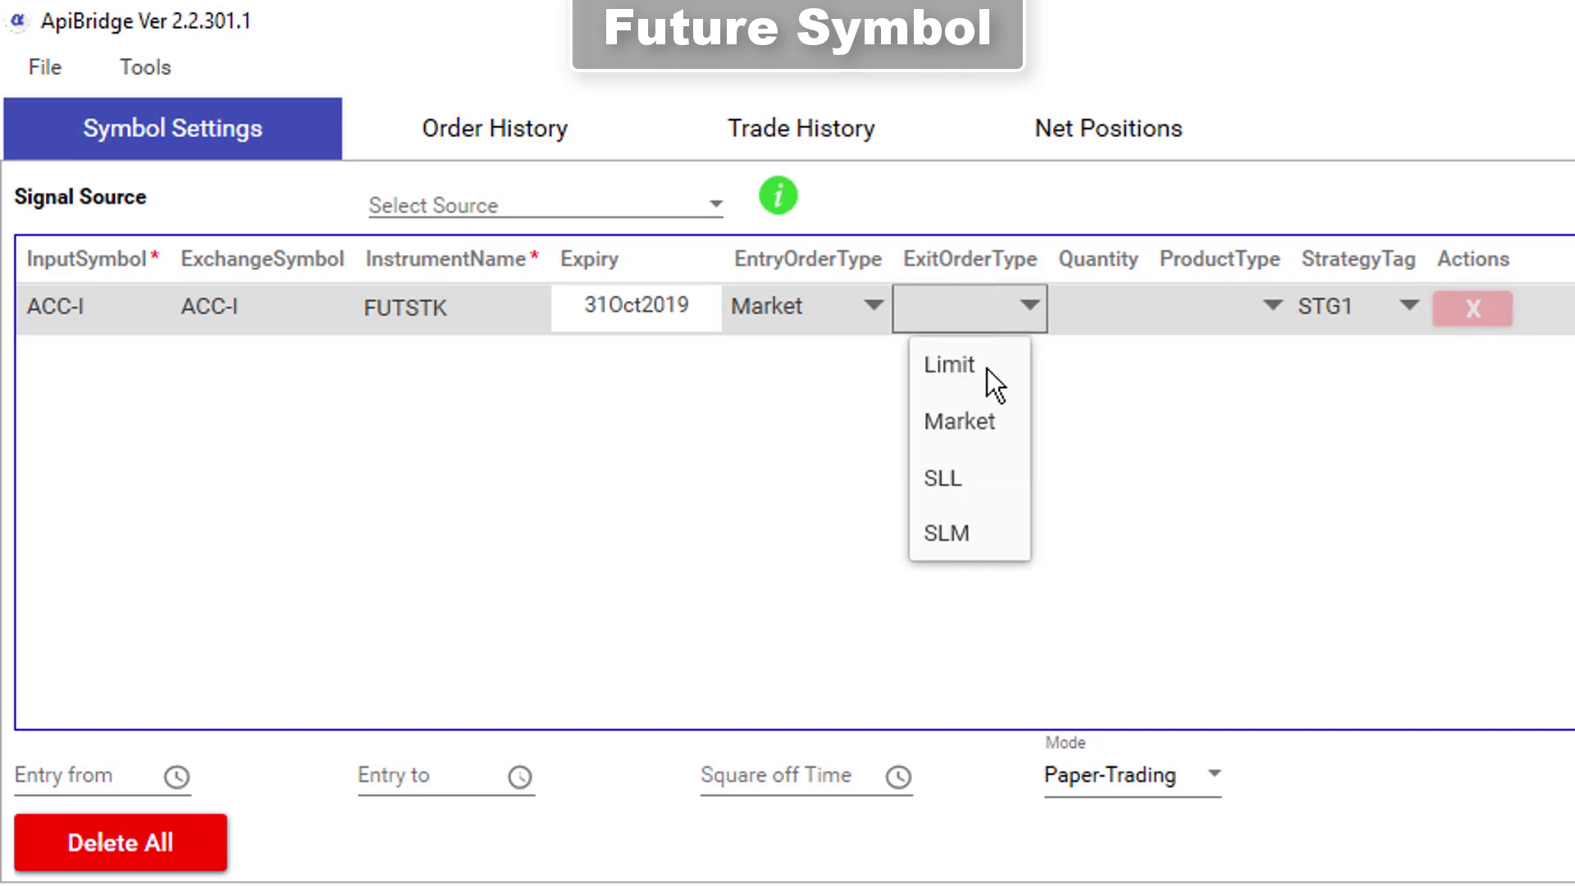
pyautogui.click(968, 430)
# Set the ACC-I row's quantity to 1 and its product type to MIS
pyautogui.click(1115, 303)
pyautogui.write('1')
pyautogui.click(1239, 297)
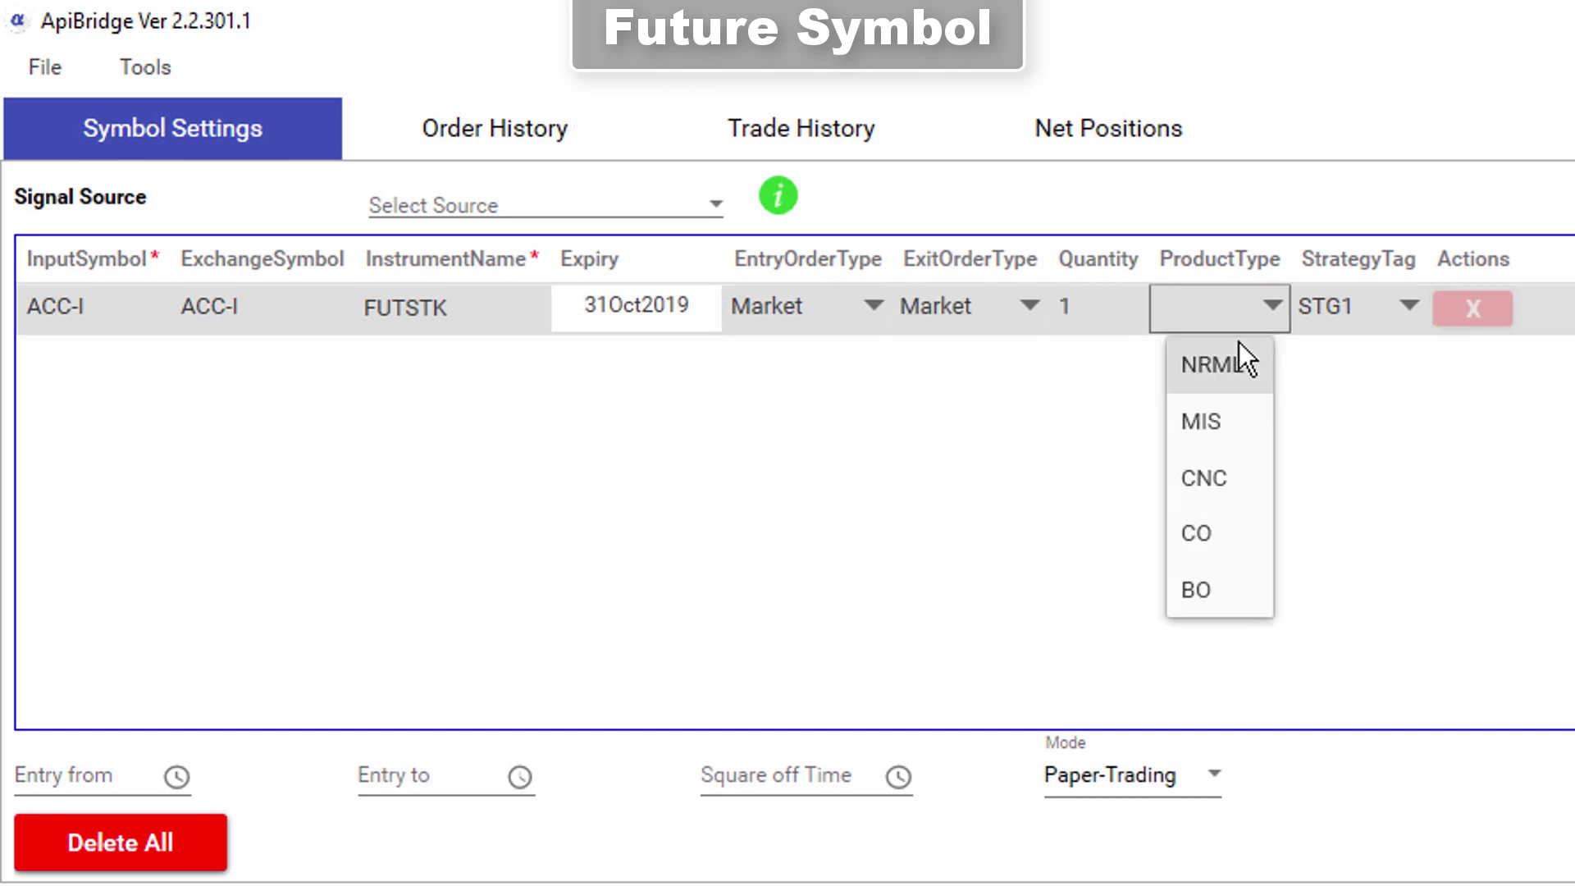
pyautogui.click(1235, 431)
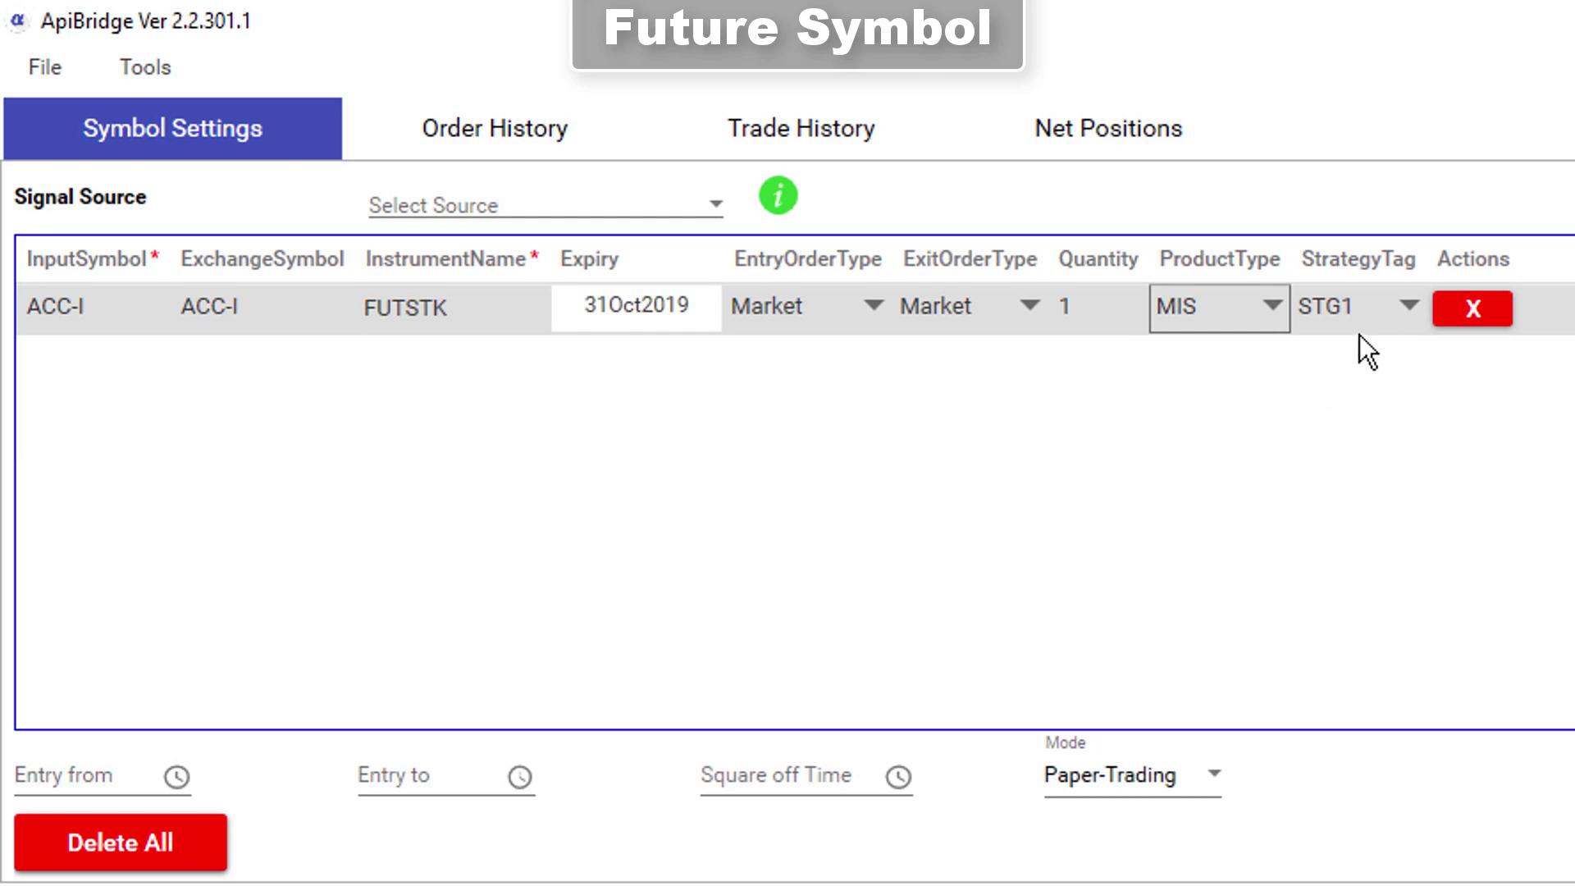
# Save the symbol configuration and send an LE test signal for ACC-I from the chart
pyautogui.click(49, 69)
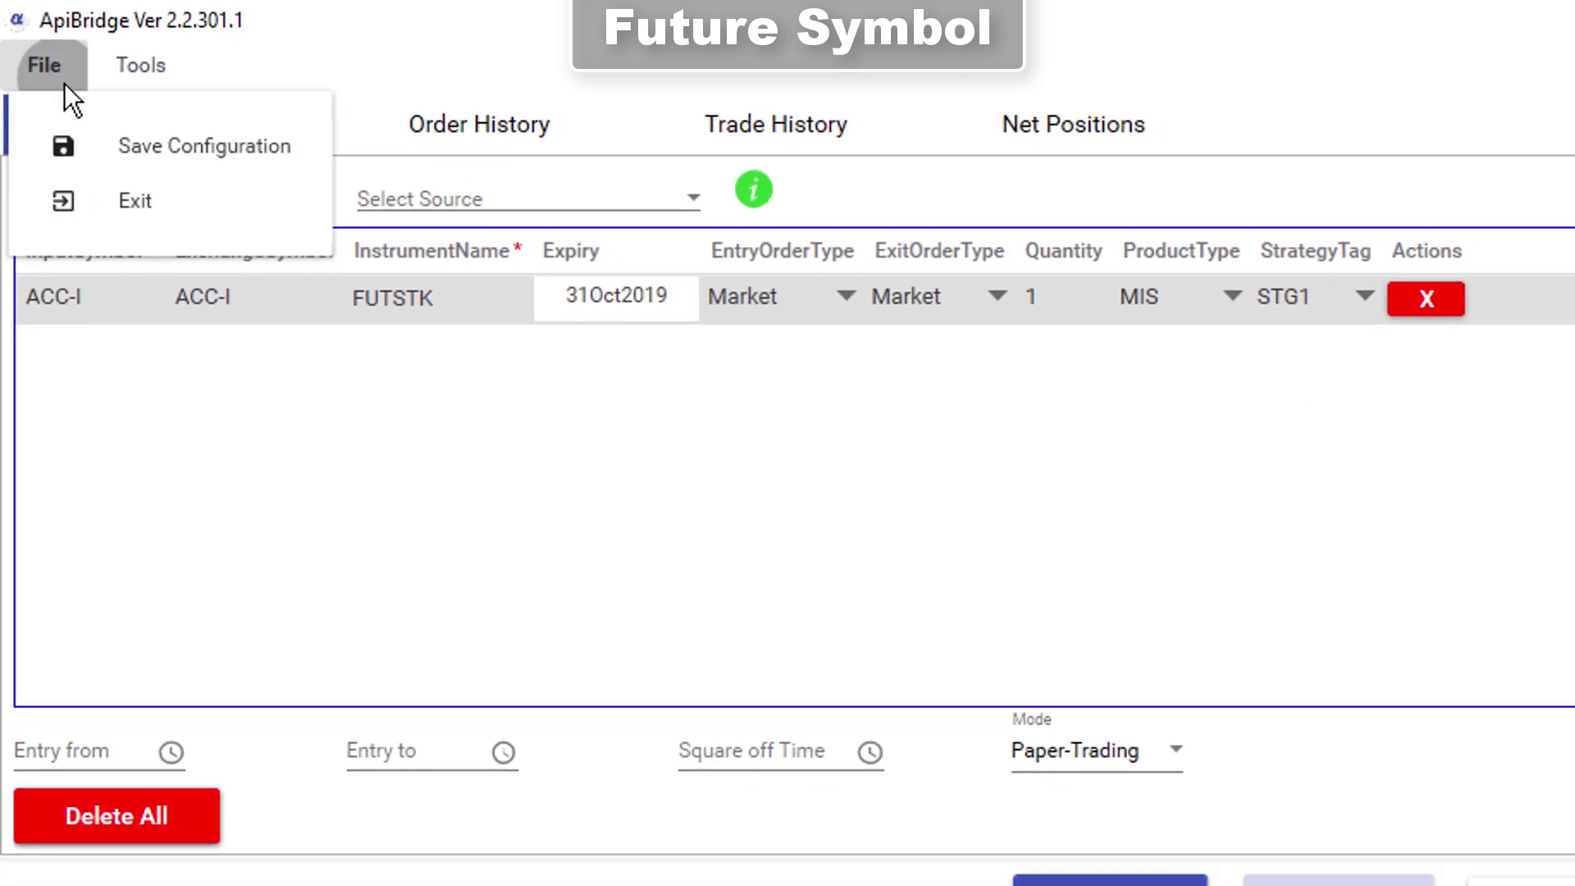
pyautogui.click(123, 148)
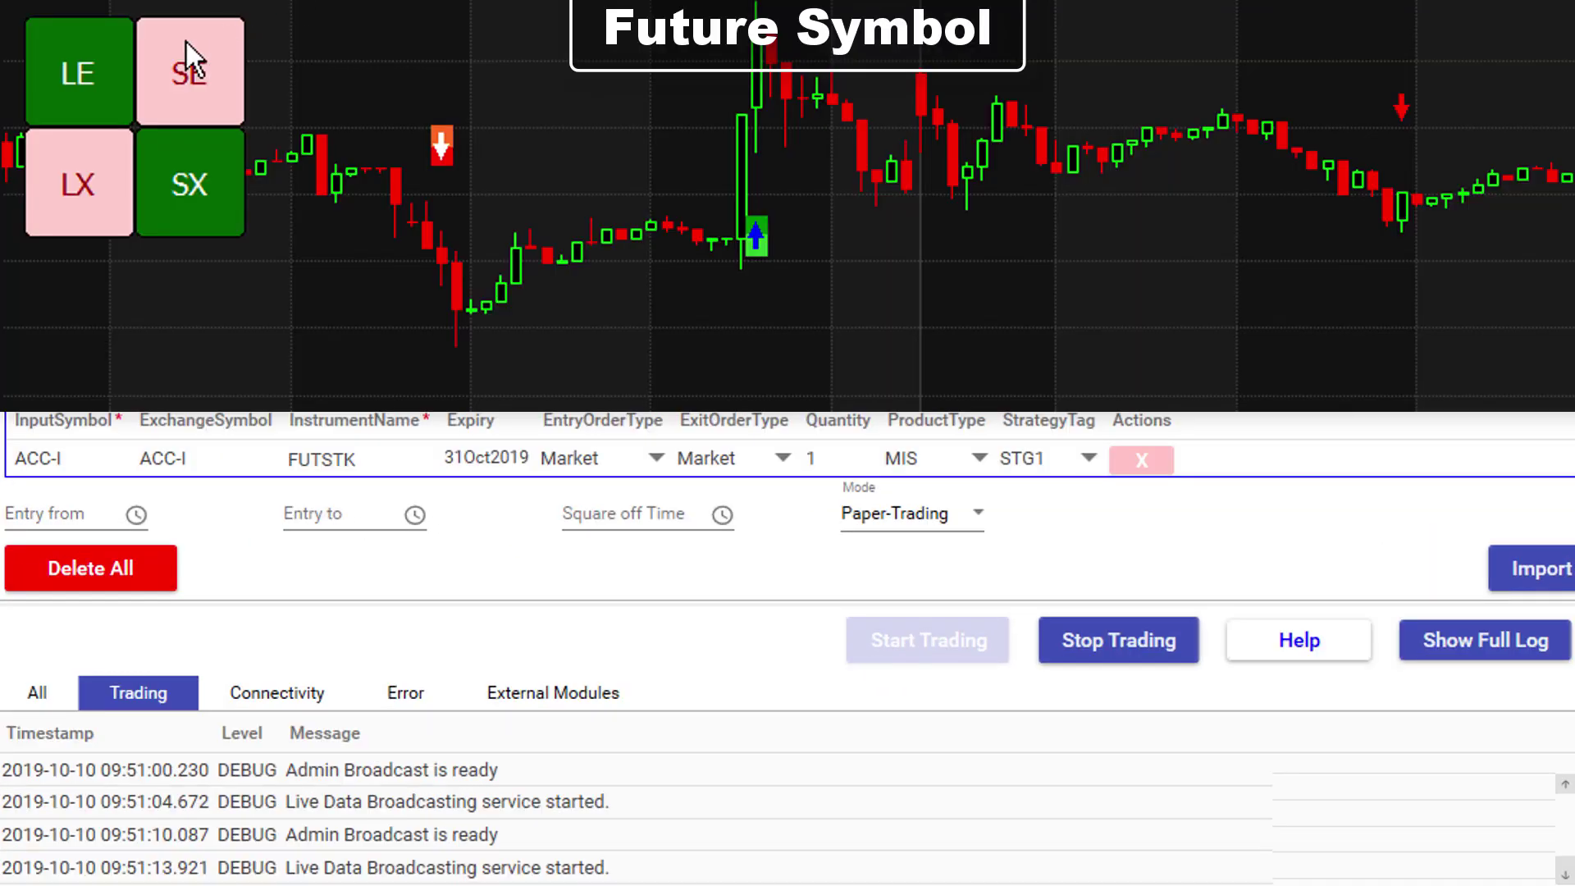
pyautogui.click(89, 77)
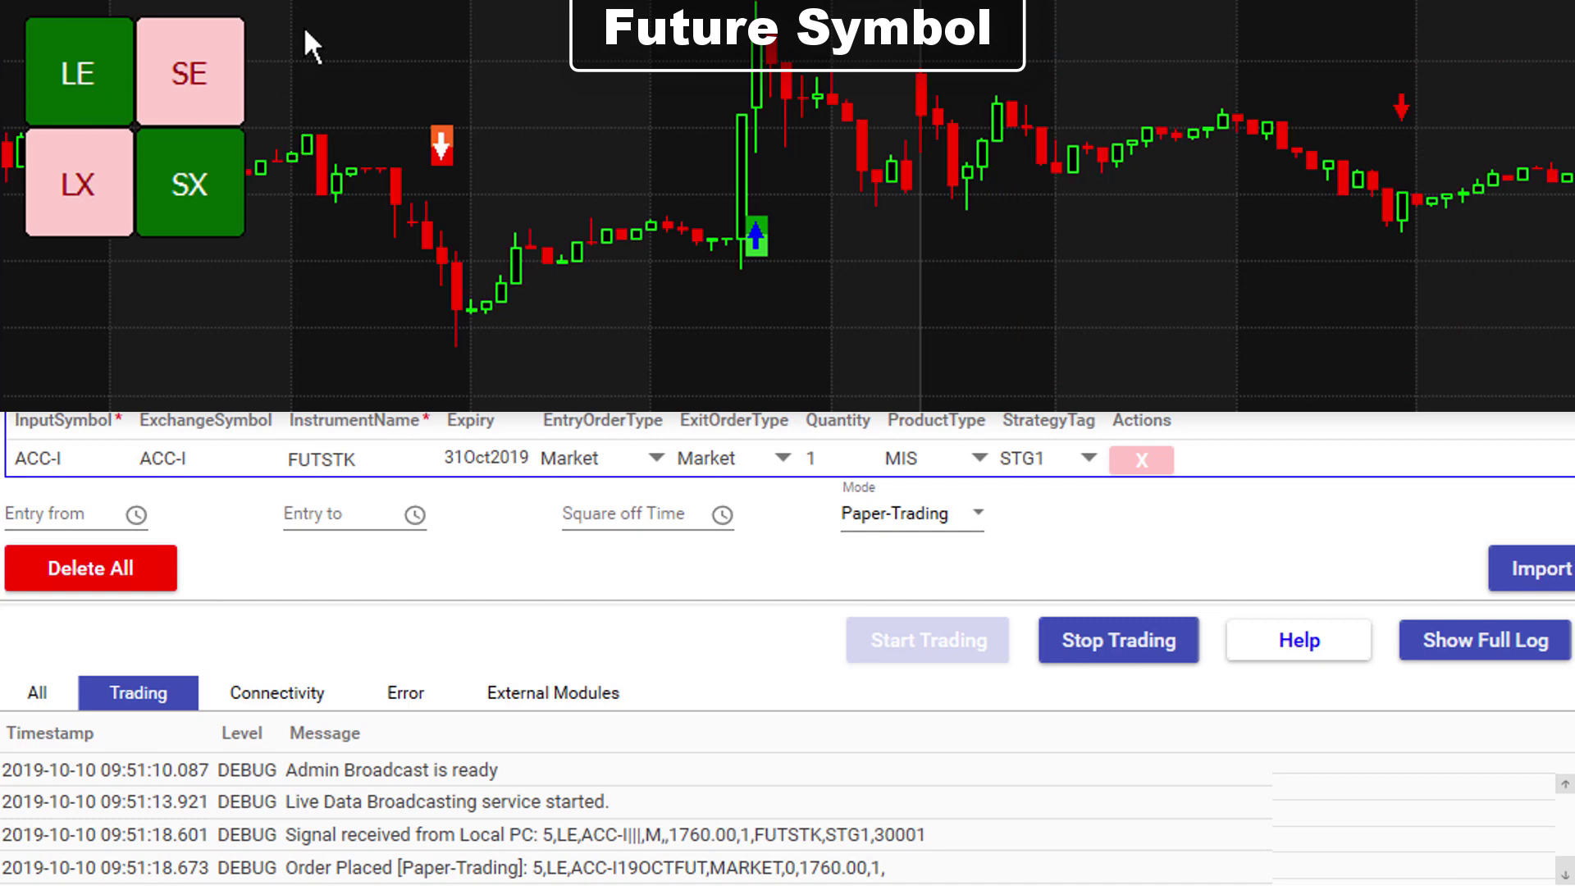
# Export the symbol settings to the Desktop as a CSV file named Future
pyautogui.moveTo(305, 31)
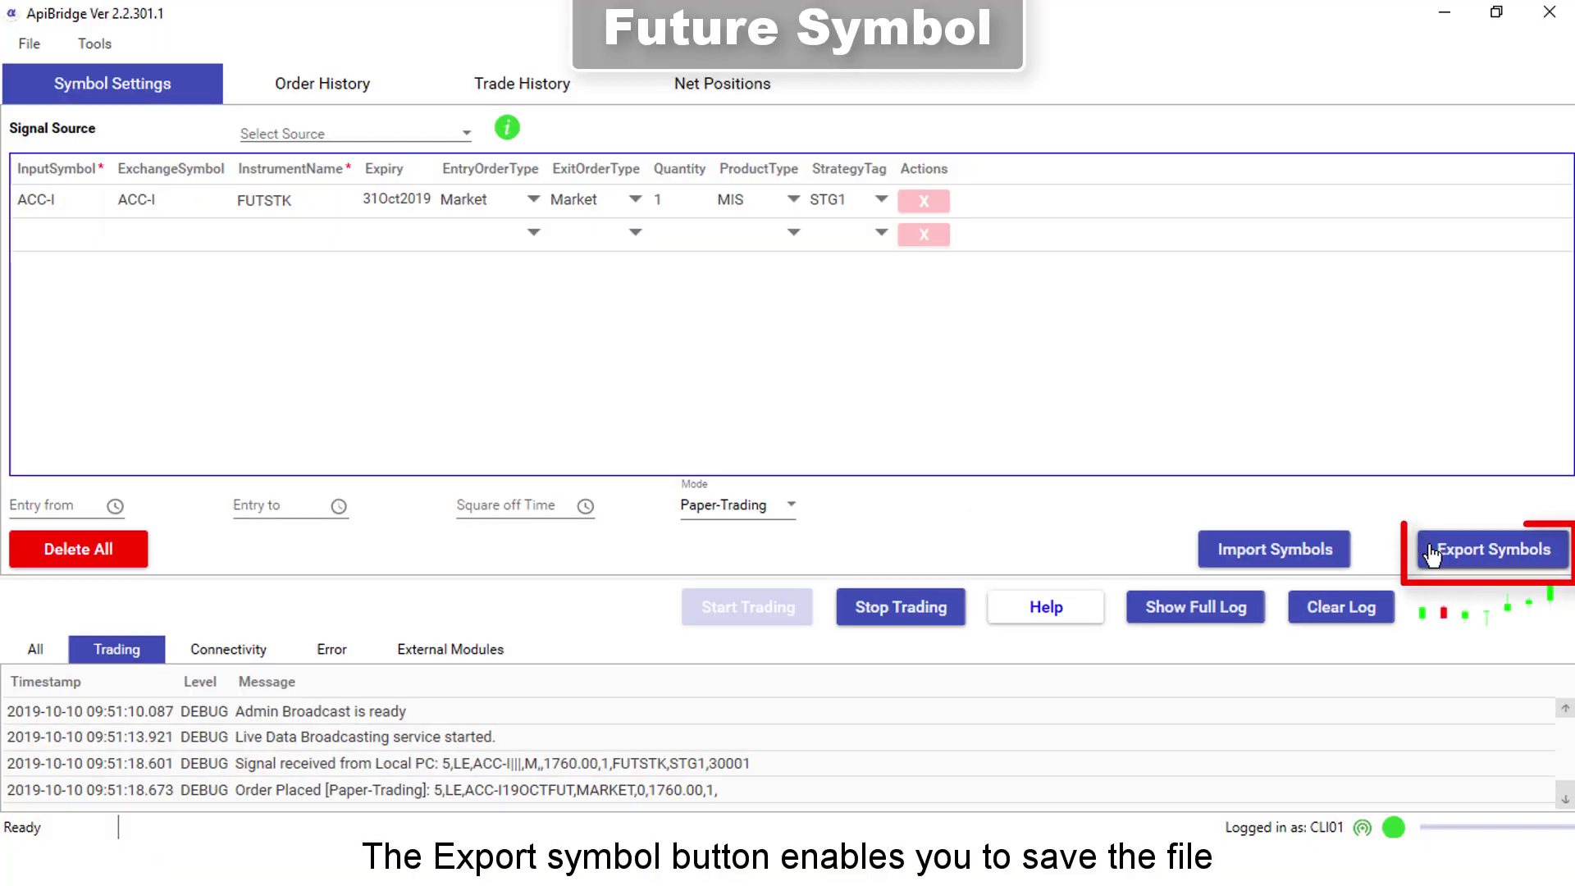
pyautogui.click(1432, 550)
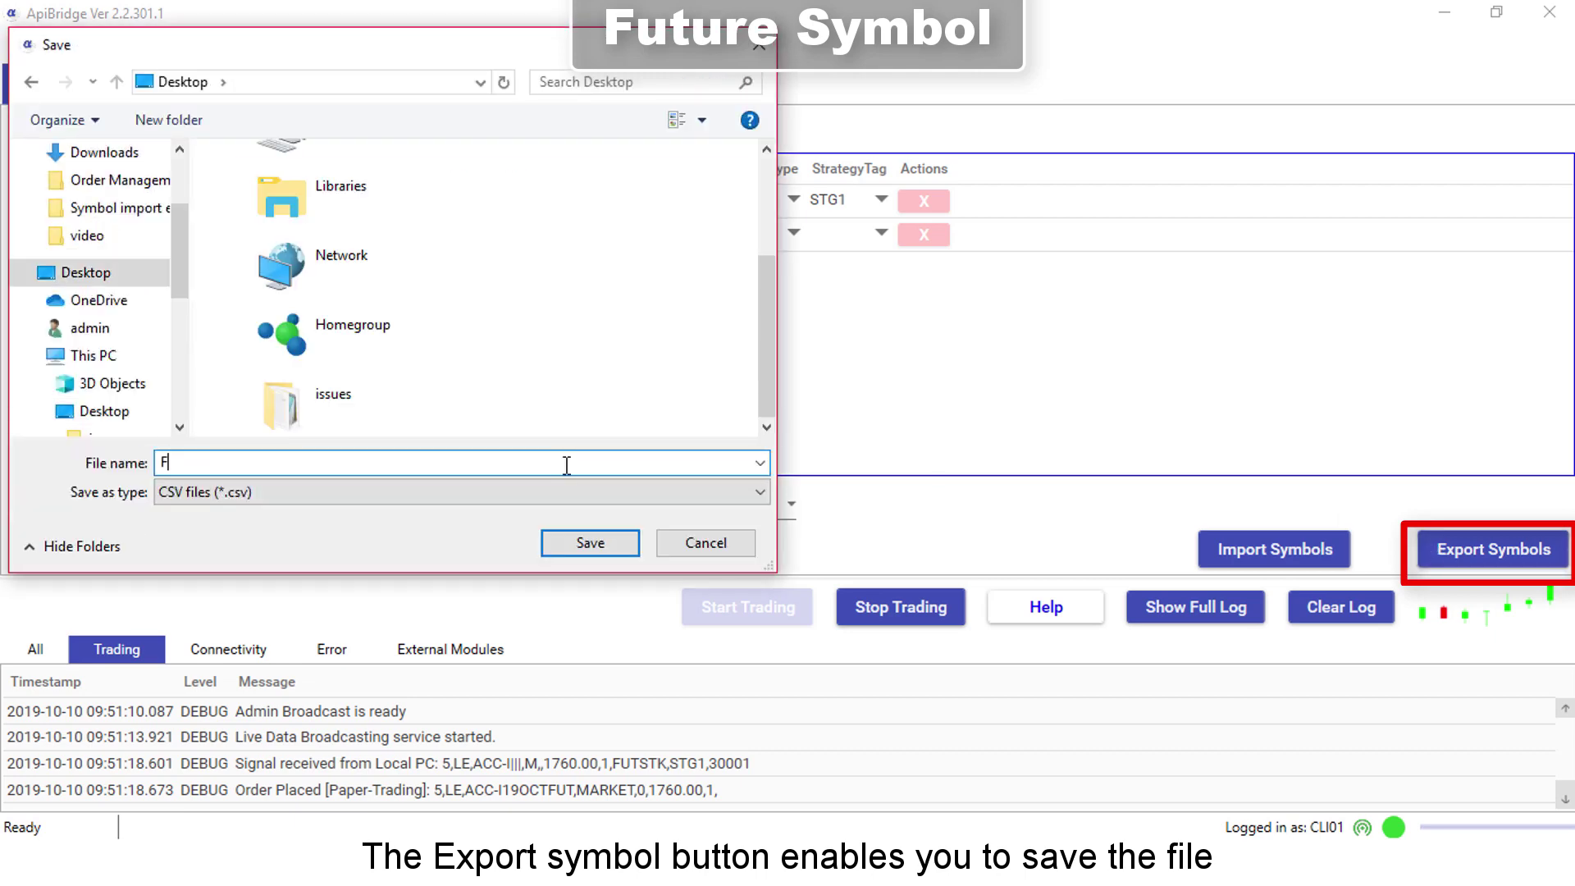
pyautogui.write('Future')
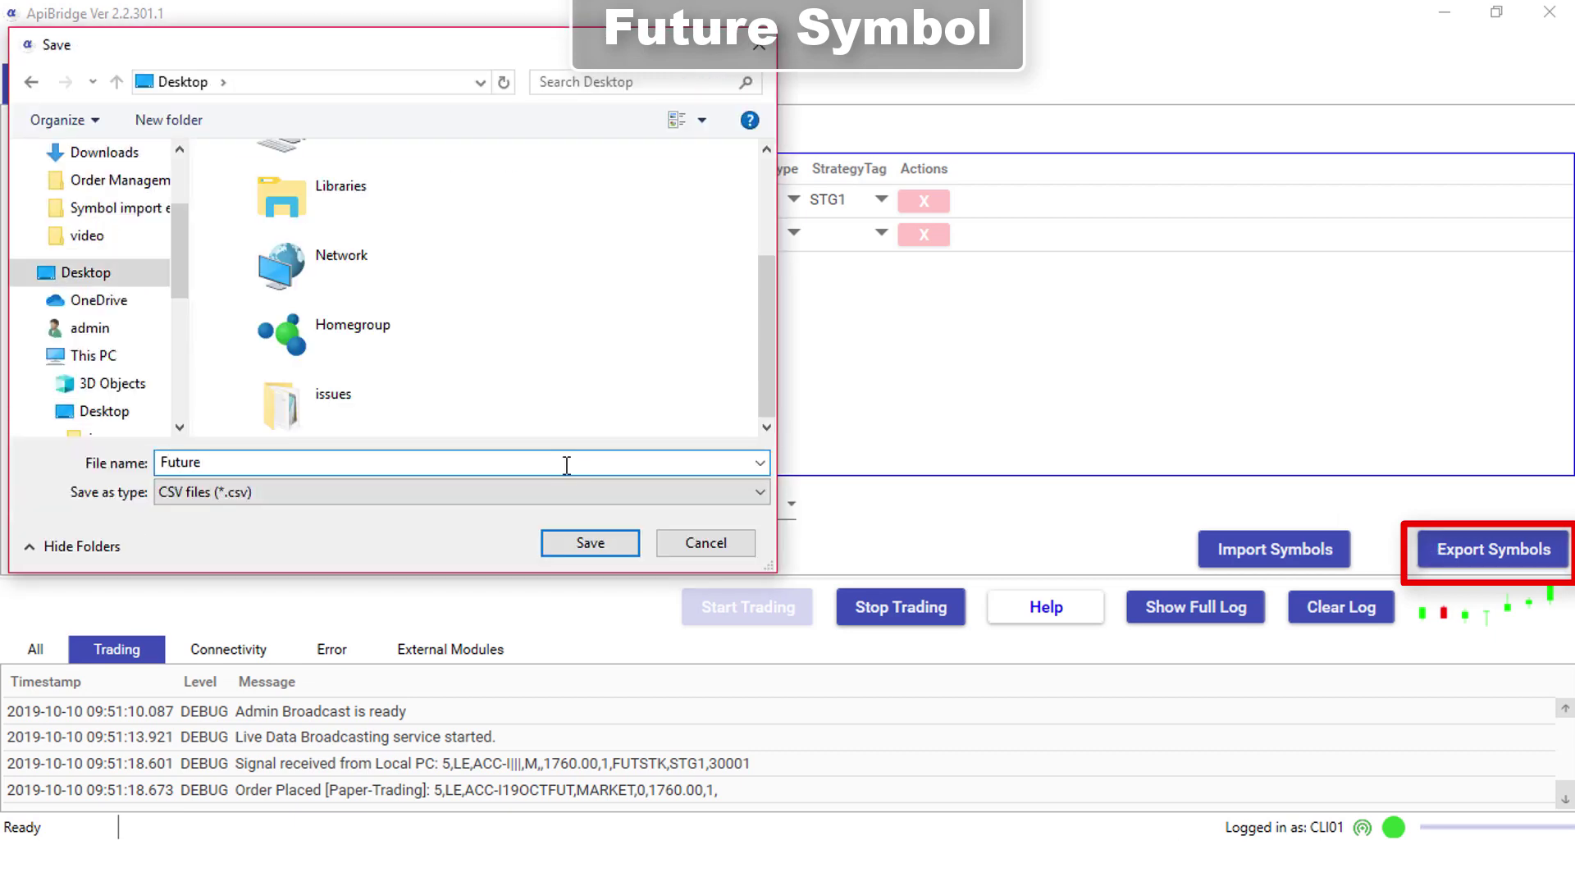
pyautogui.click(587, 549)
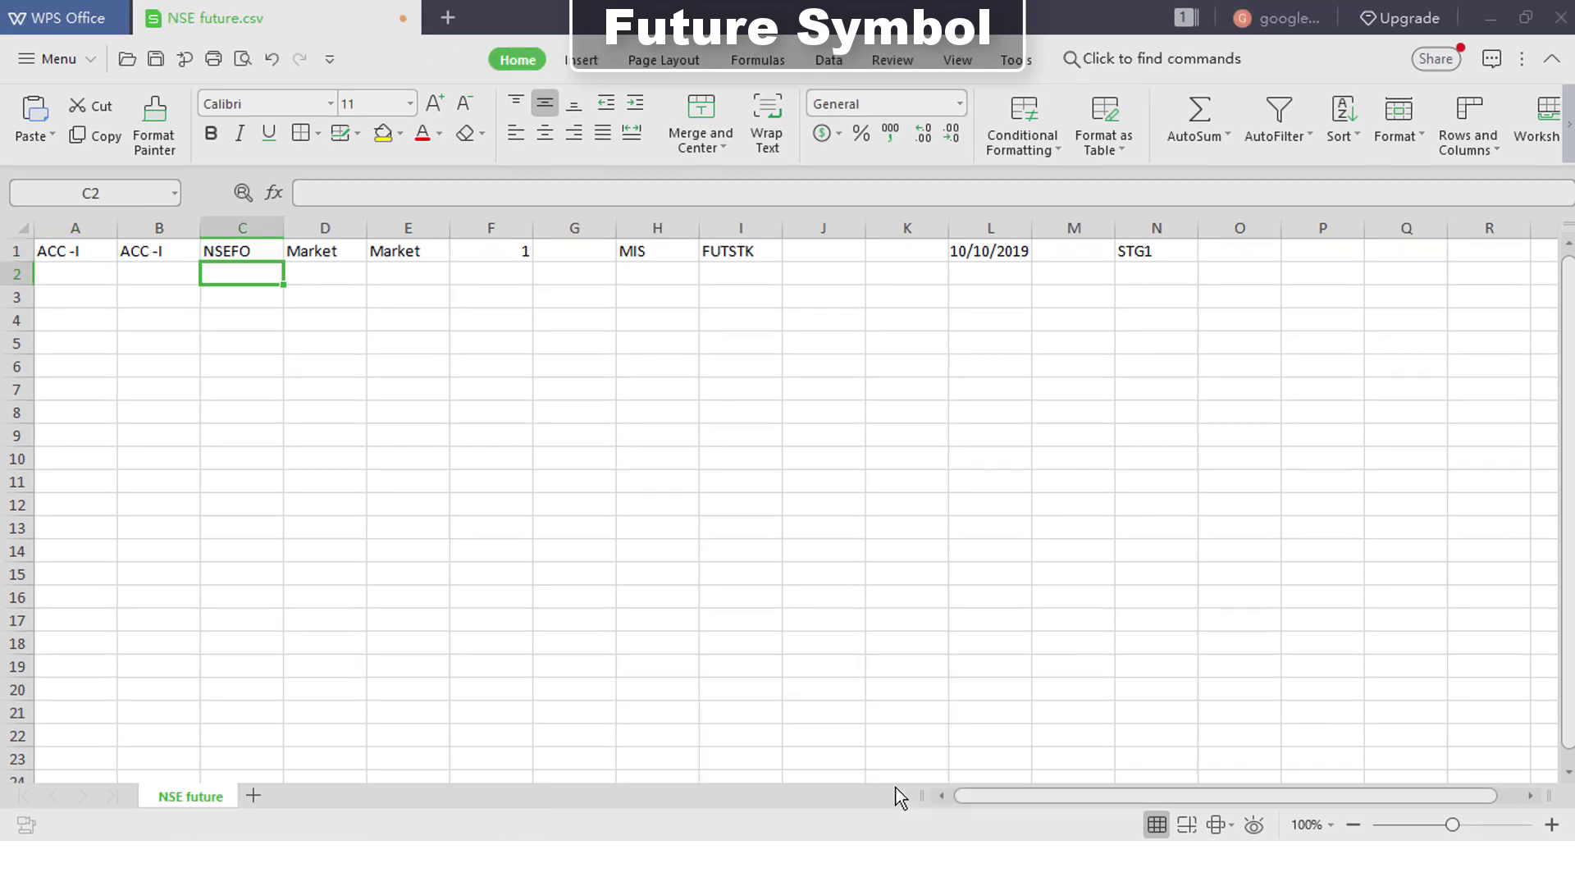
# Switch to Chrome, search Google for nseindia.com and open the NSE website from the results
pyautogui.click(896, 787)
pyautogui.click(771, 464)
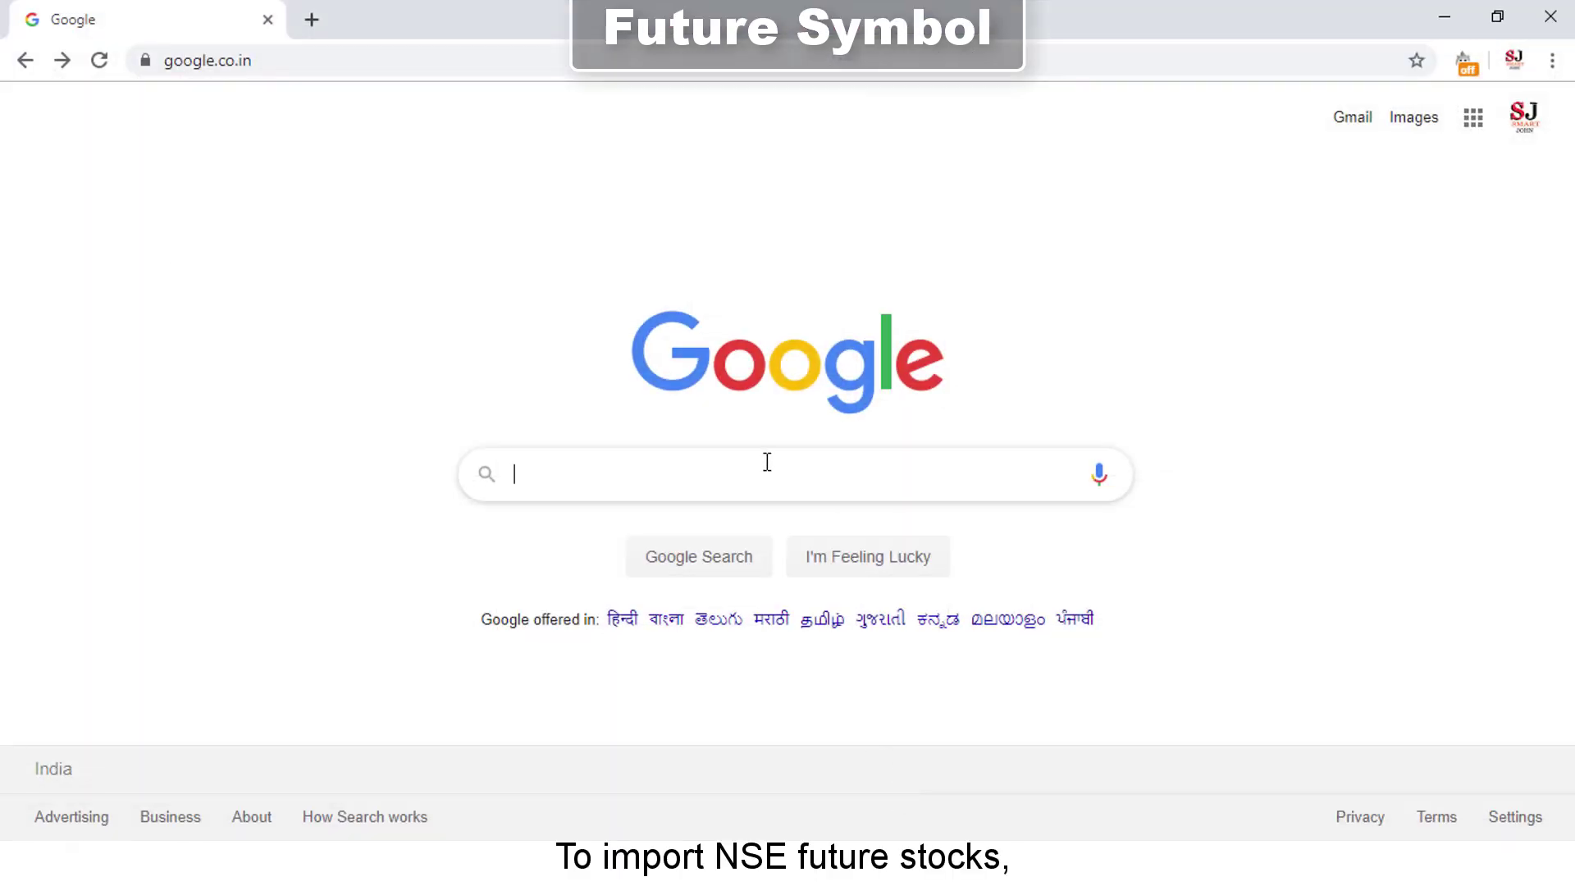
pyautogui.write('Nse')
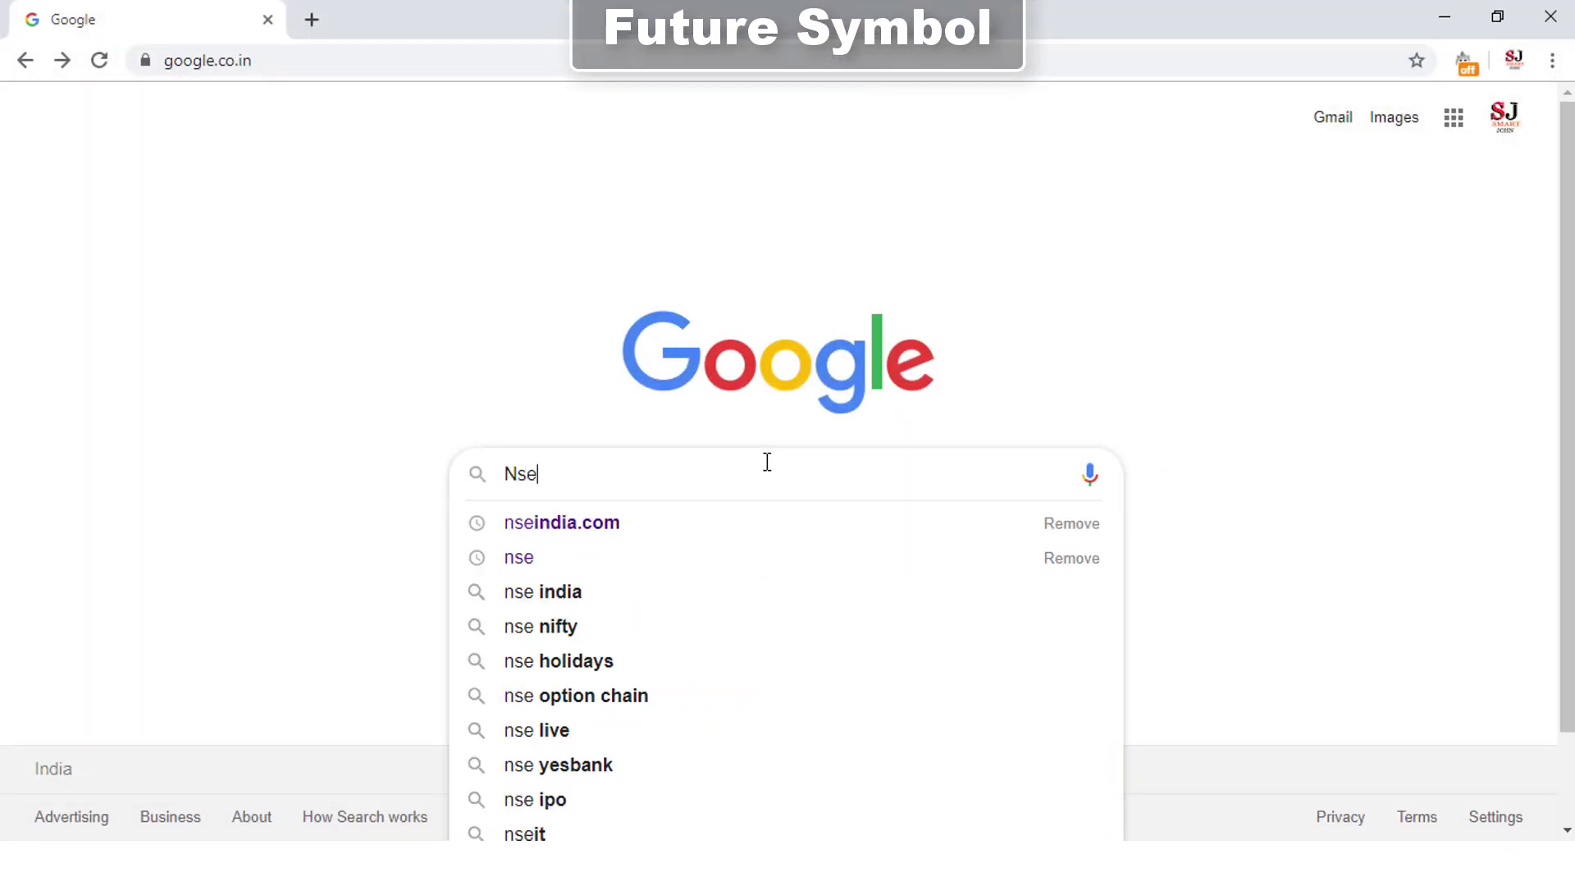
pyautogui.press('Down')
pyautogui.press('Return')
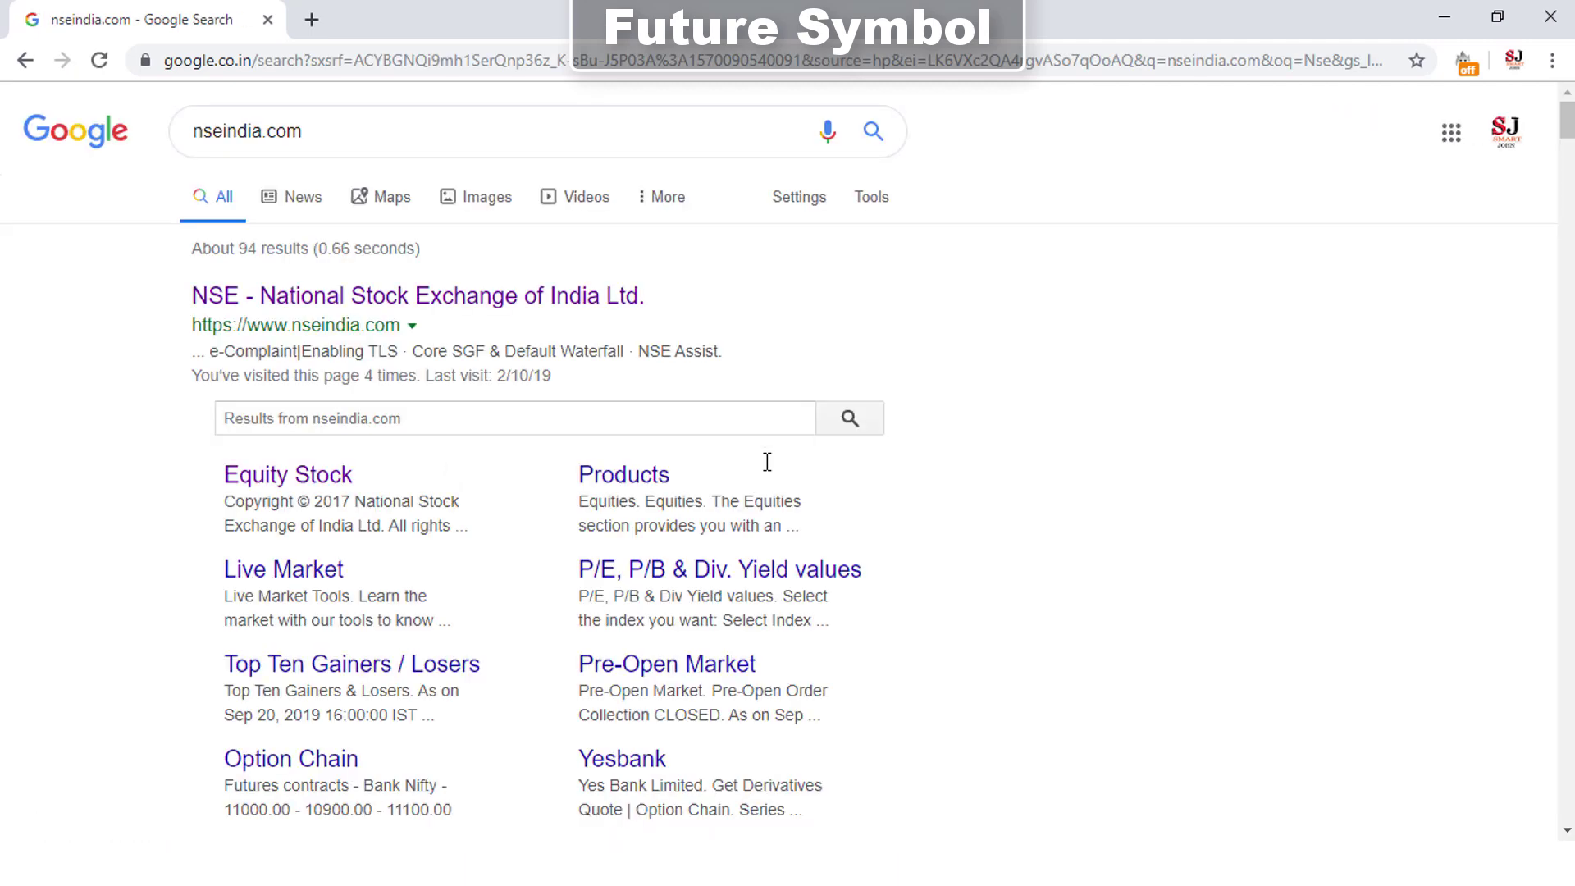
pyautogui.click(464, 308)
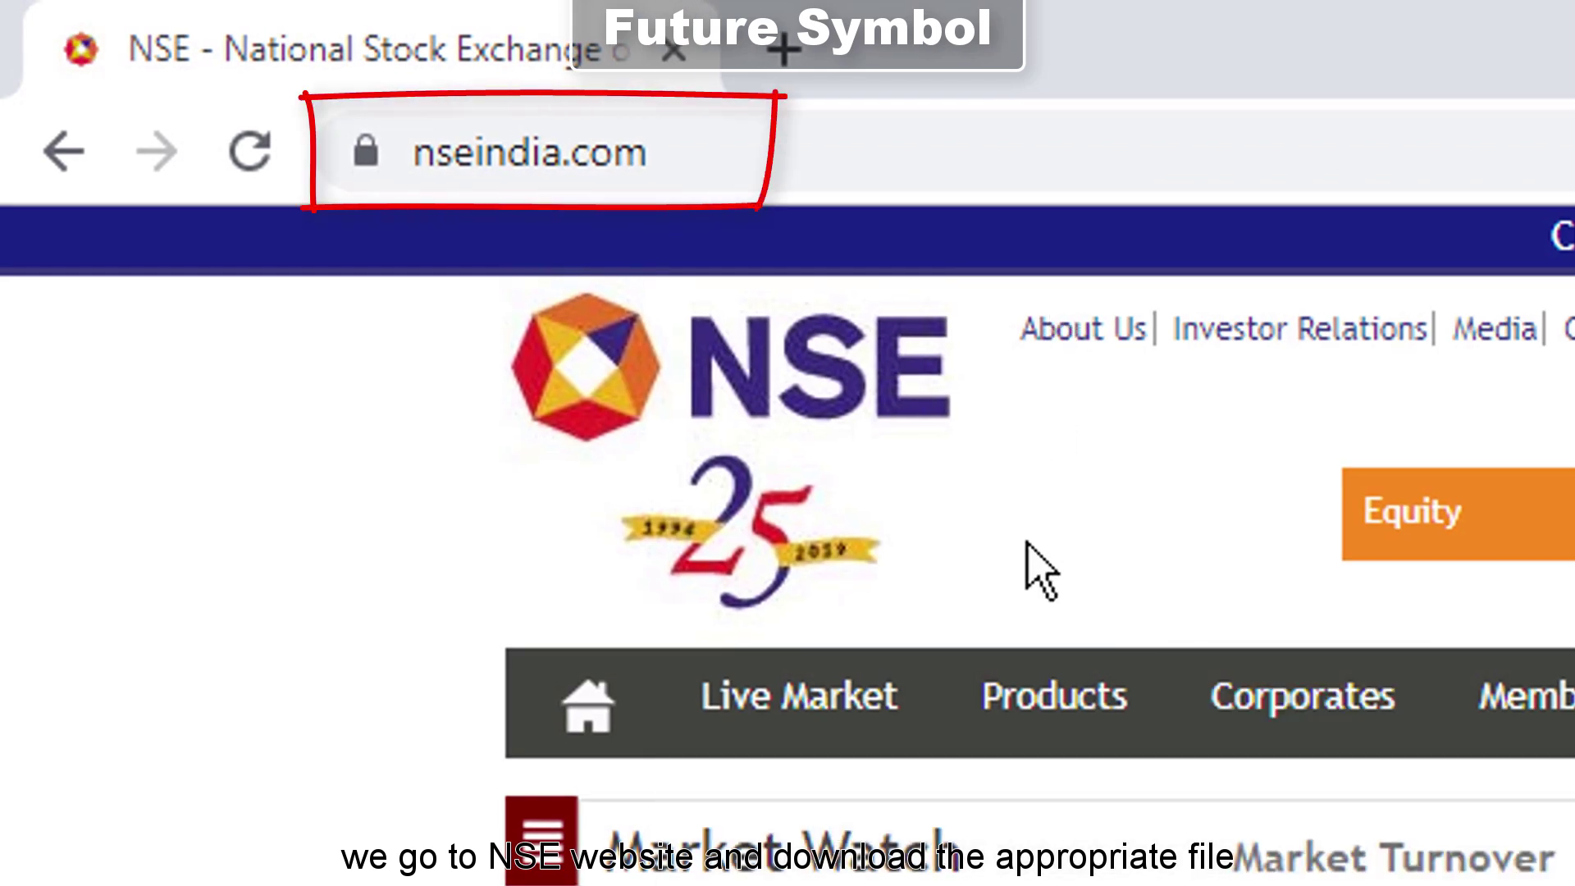
# Go to NSE's Equity Derivatives product page and expand its About Equity Derivatives section
pyautogui.moveTo(1048, 721)
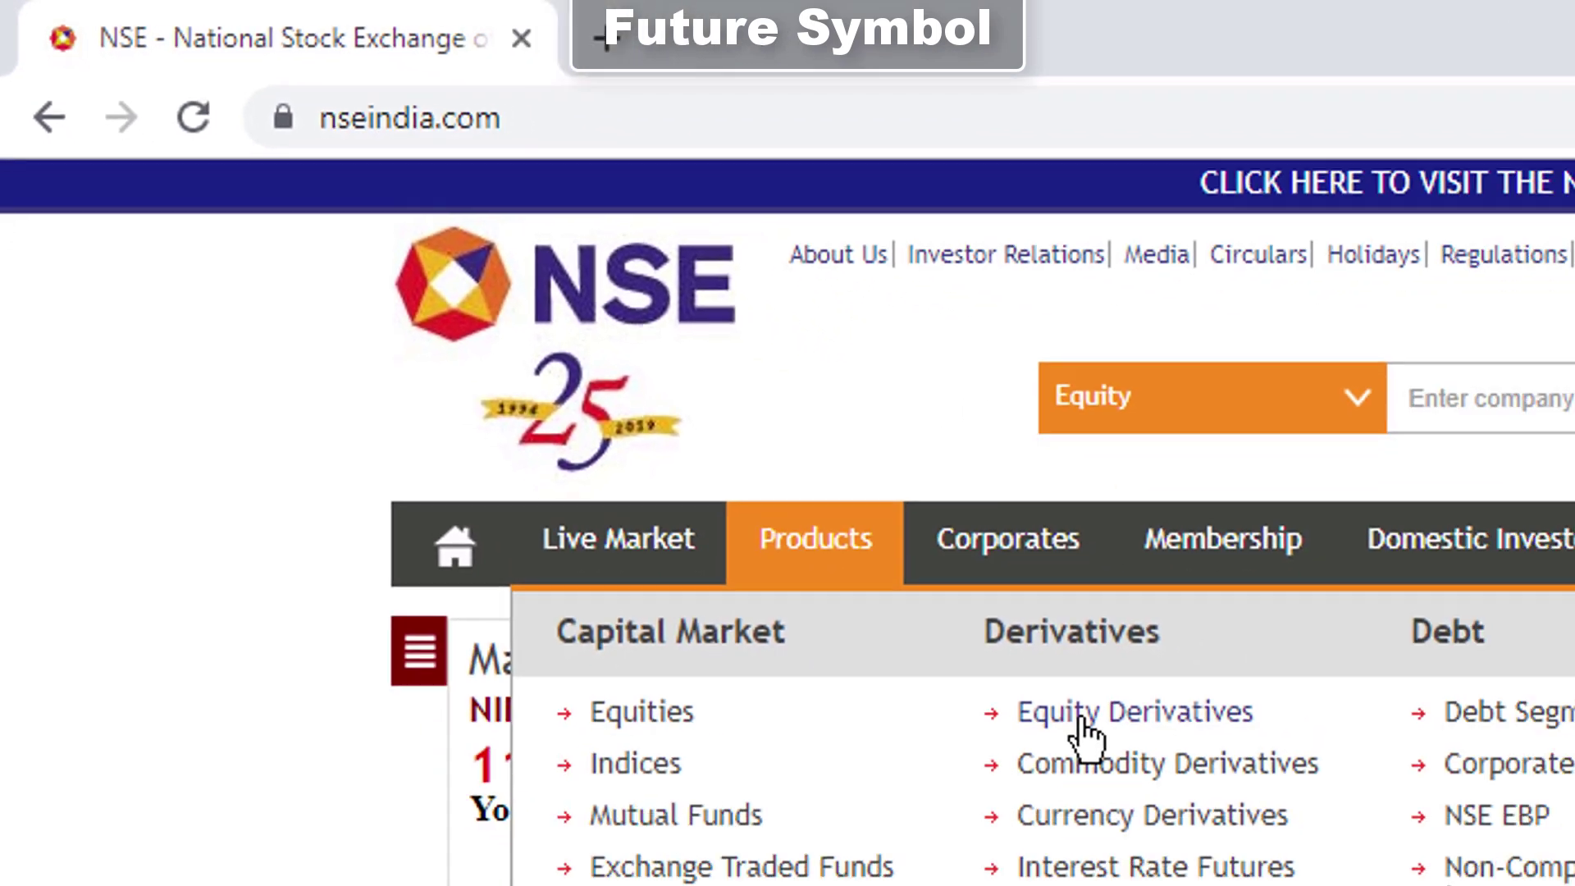
pyautogui.click(1083, 714)
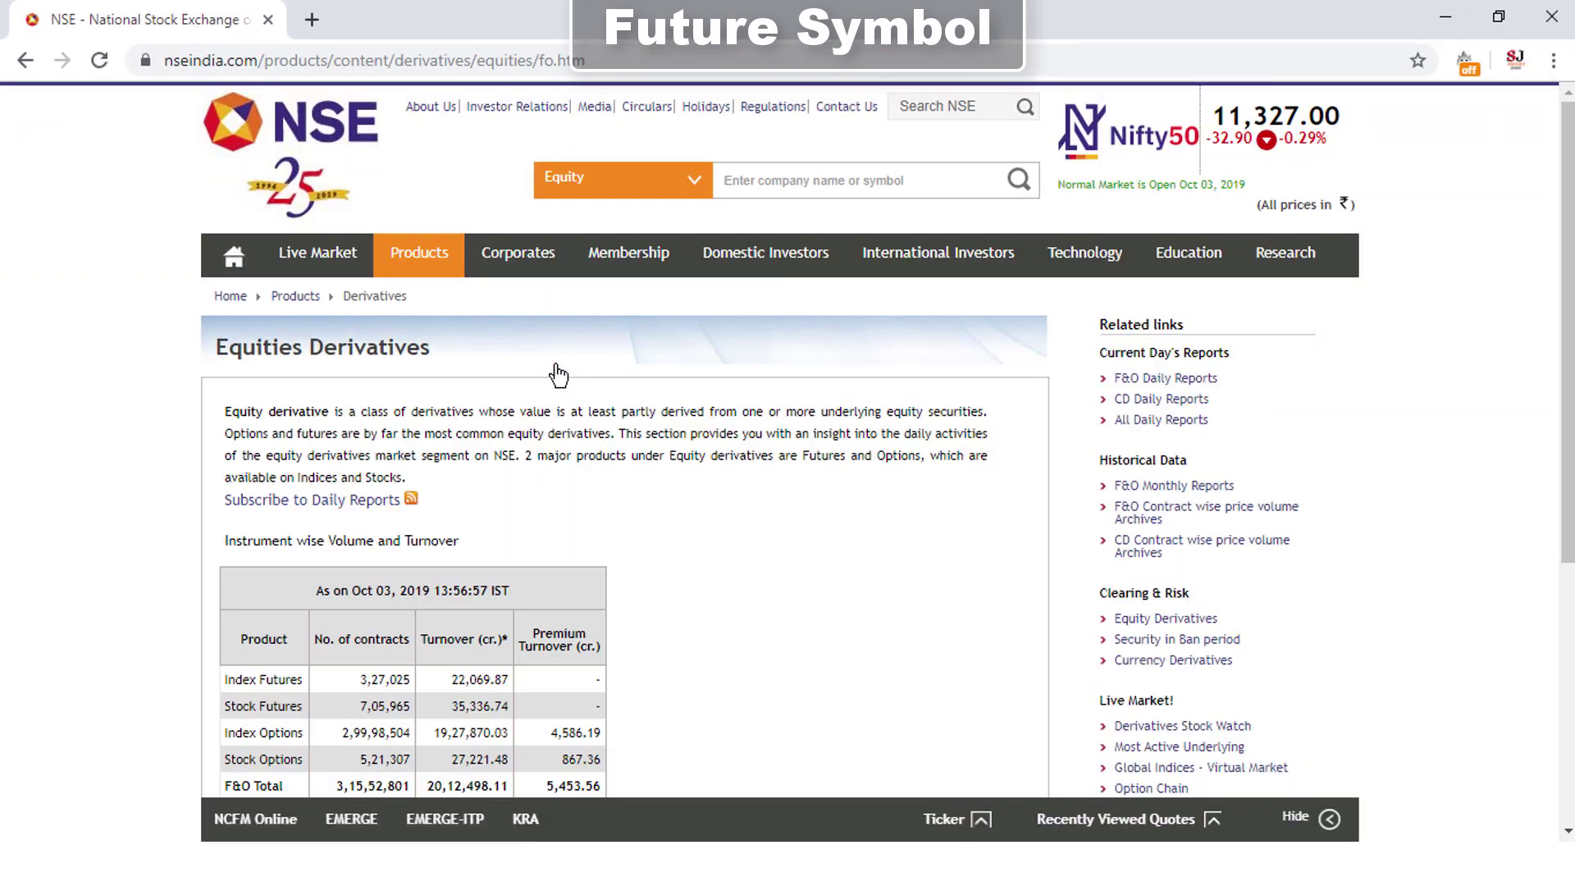
pyautogui.scroll(-5, 558, 373)
pyautogui.click(304, 574)
pyautogui.scroll(-5, 369, 574)
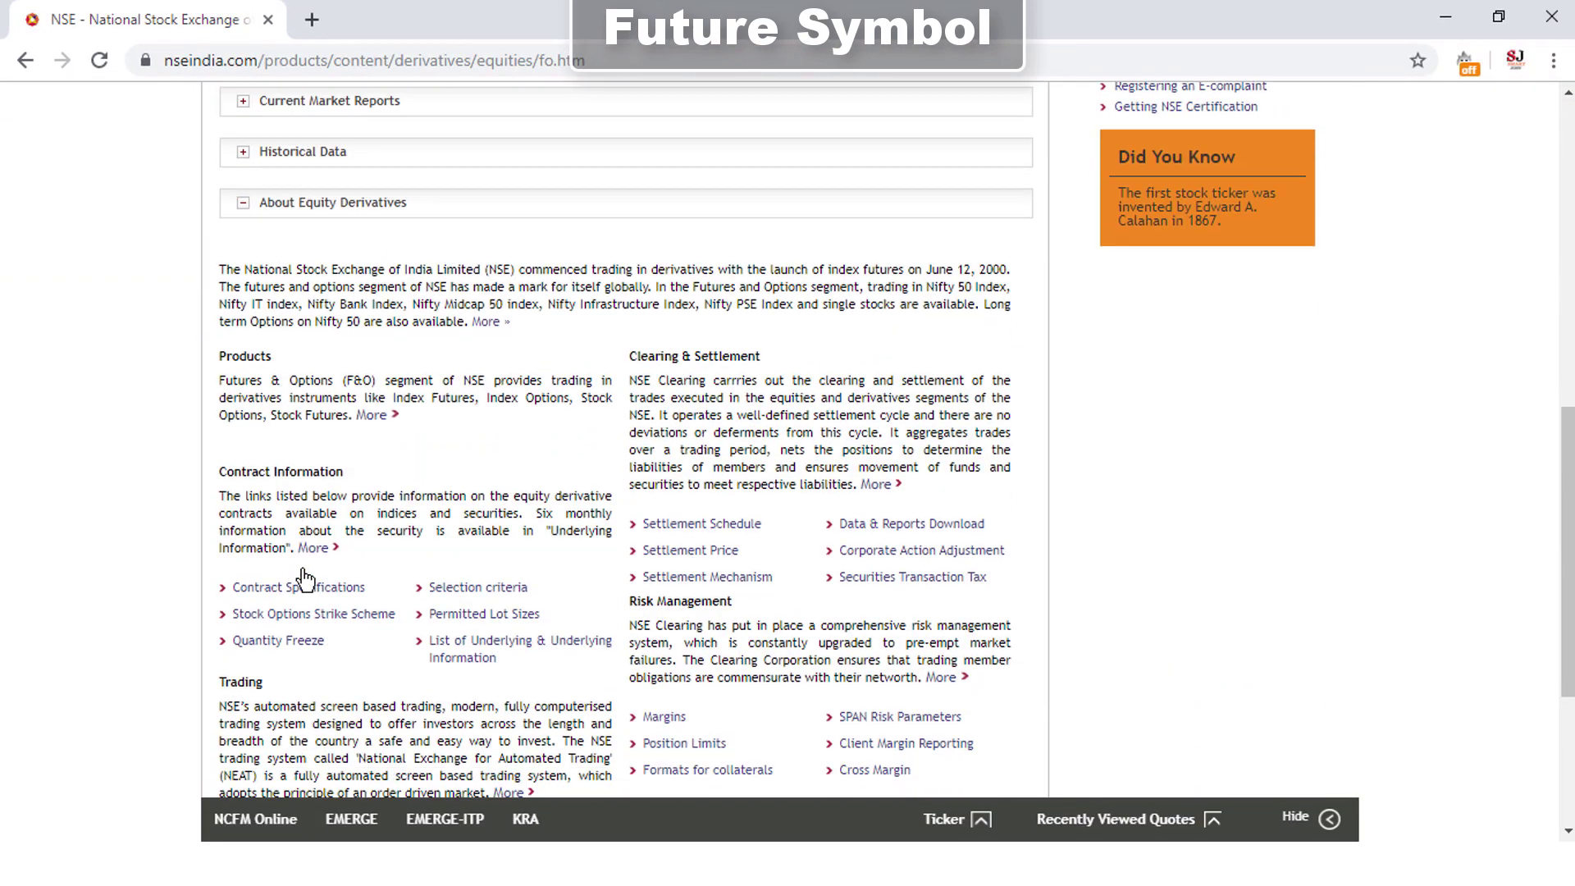
# Open the List of Underlyings and Information page and download the Permitted Lot Sizes file
pyautogui.click(448, 602)
pyautogui.scroll(-2, 451, 602)
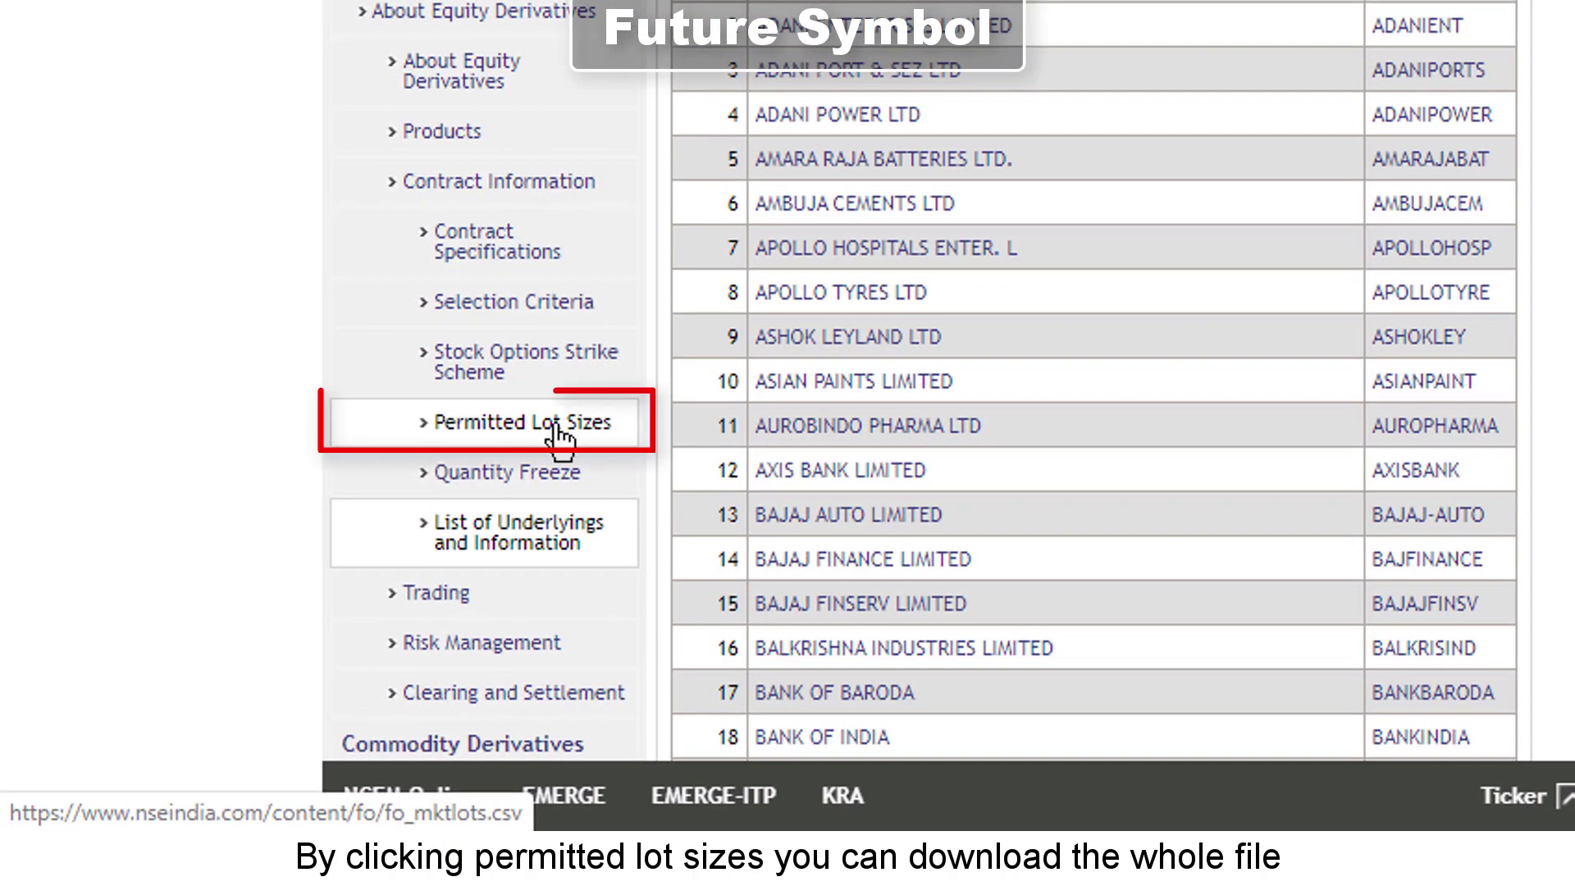
pyautogui.click(543, 440)
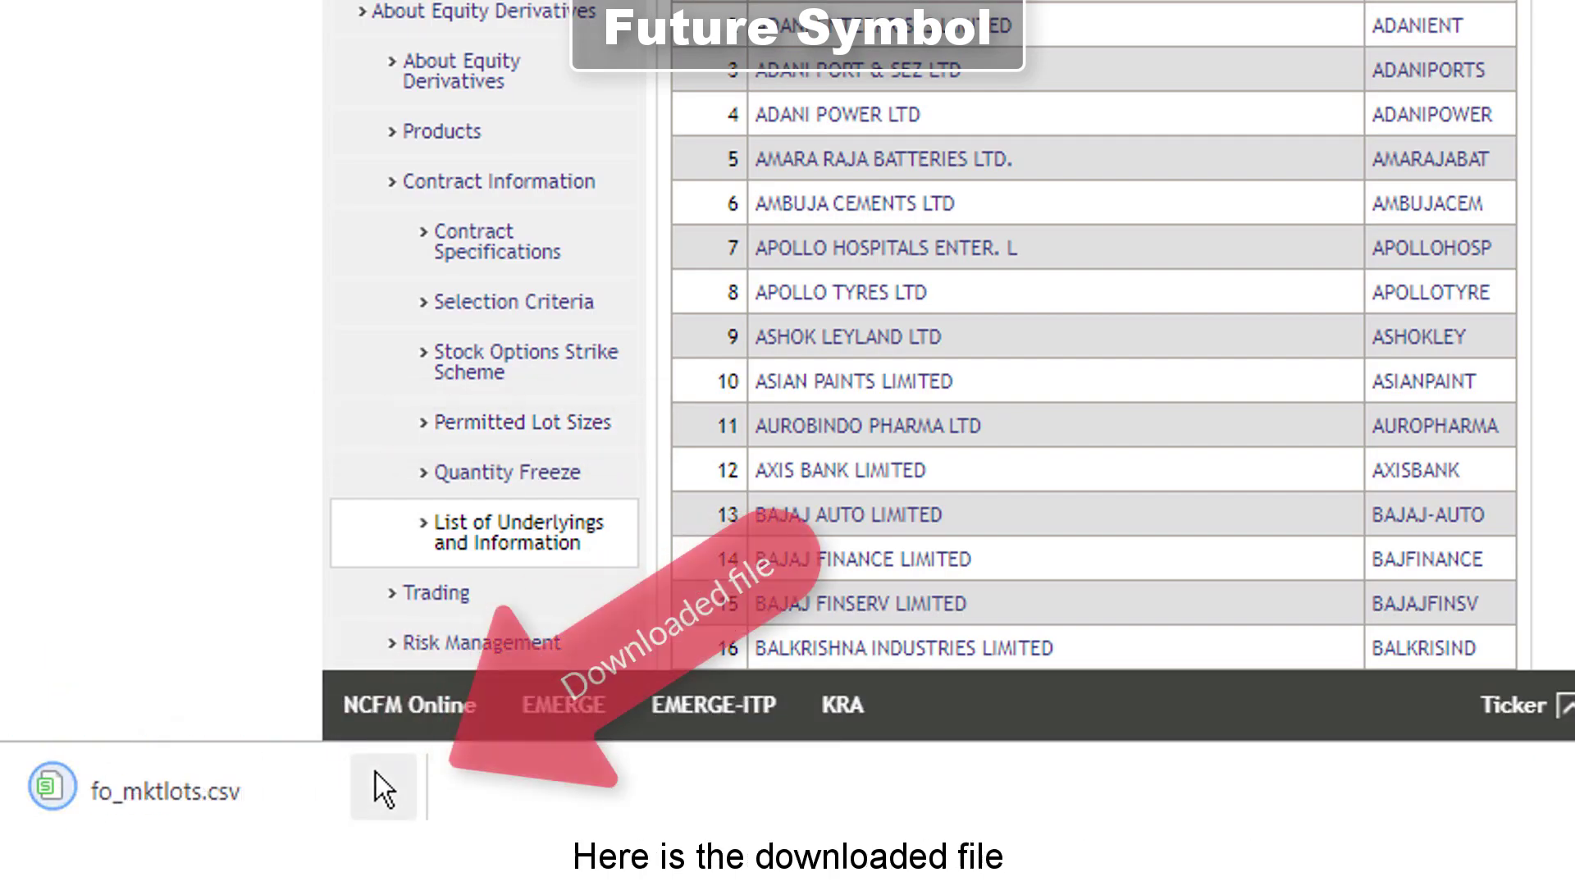
# Show the downloaded fo_mktlots.csv in its folder and open it in WPS Office
pyautogui.click(378, 779)
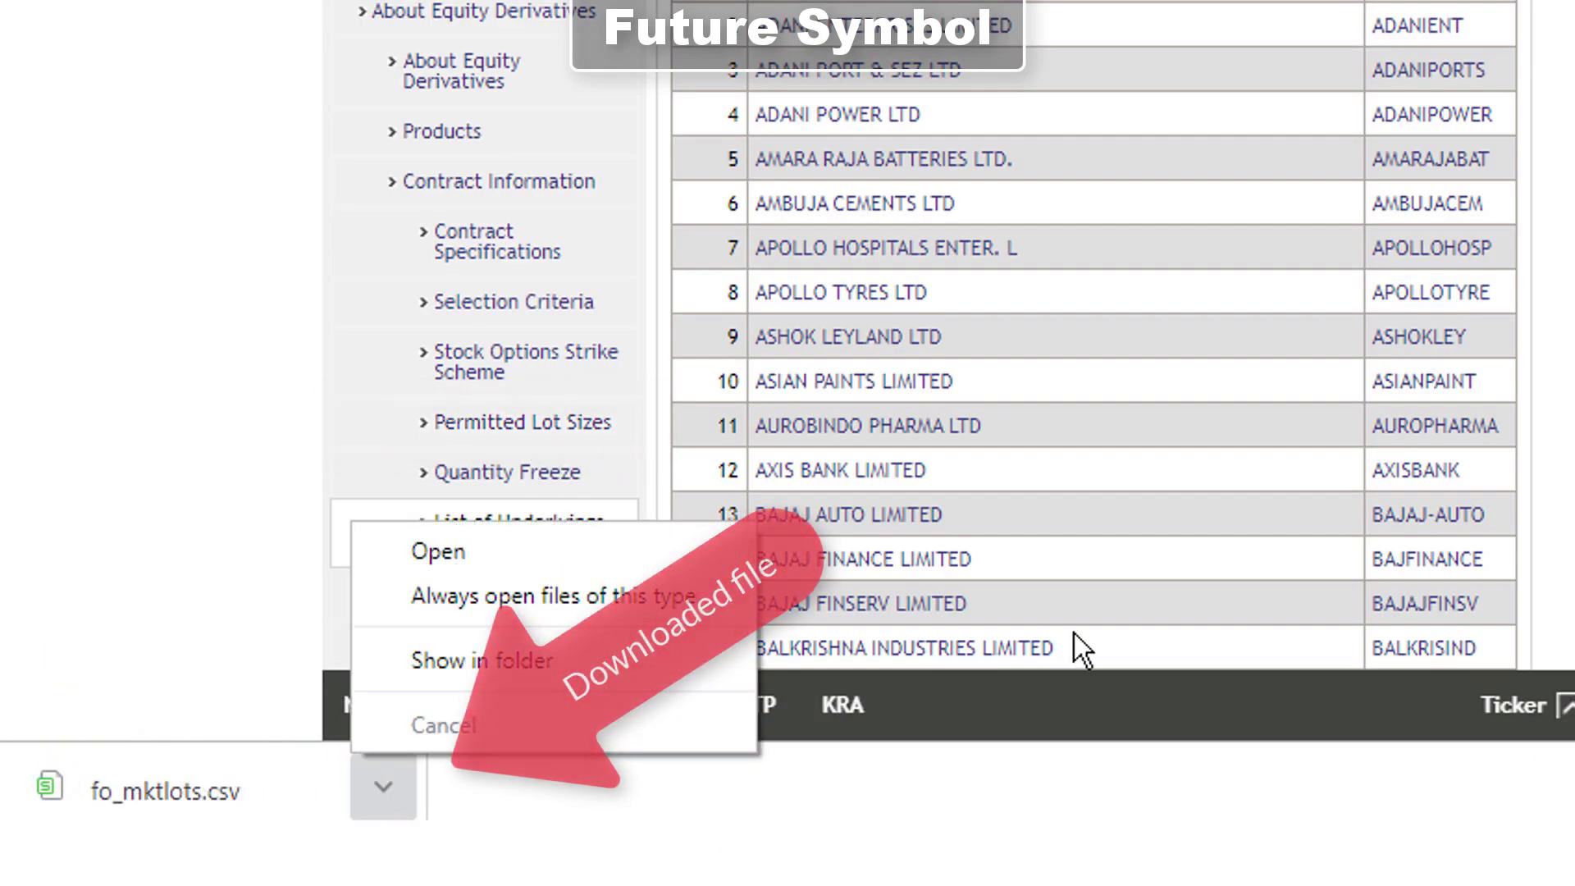
pyautogui.click(612, 661)
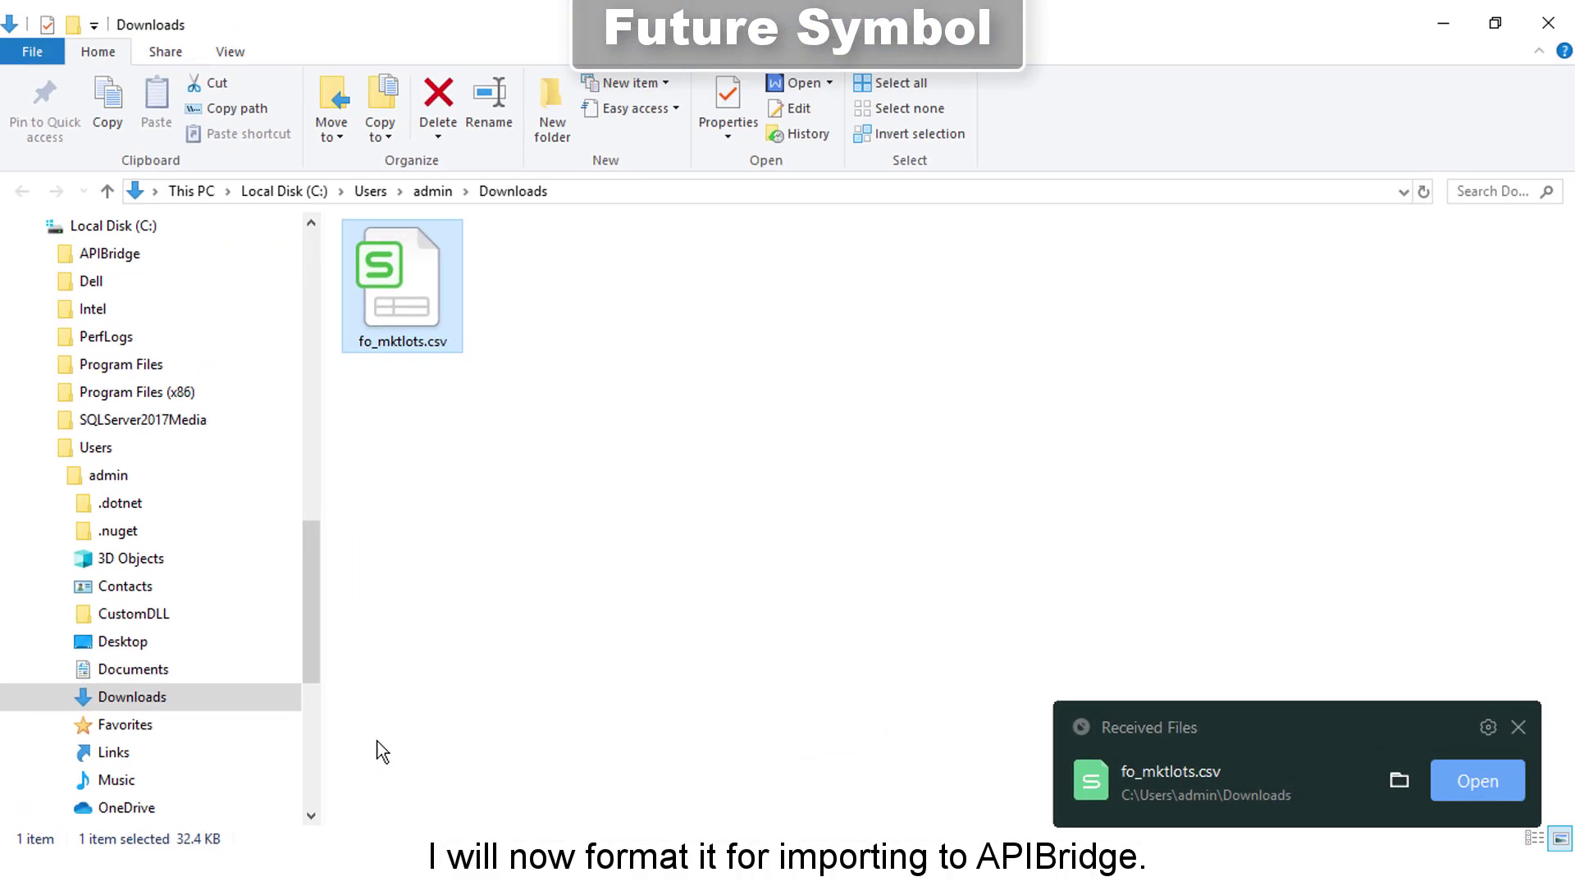
pyautogui.doubleClick(401, 328)
# Copy the whole symbol column B of fo_mktlots.csv
pyautogui.click(160, 367)
pyautogui.hotkey('ctrl', 'c')
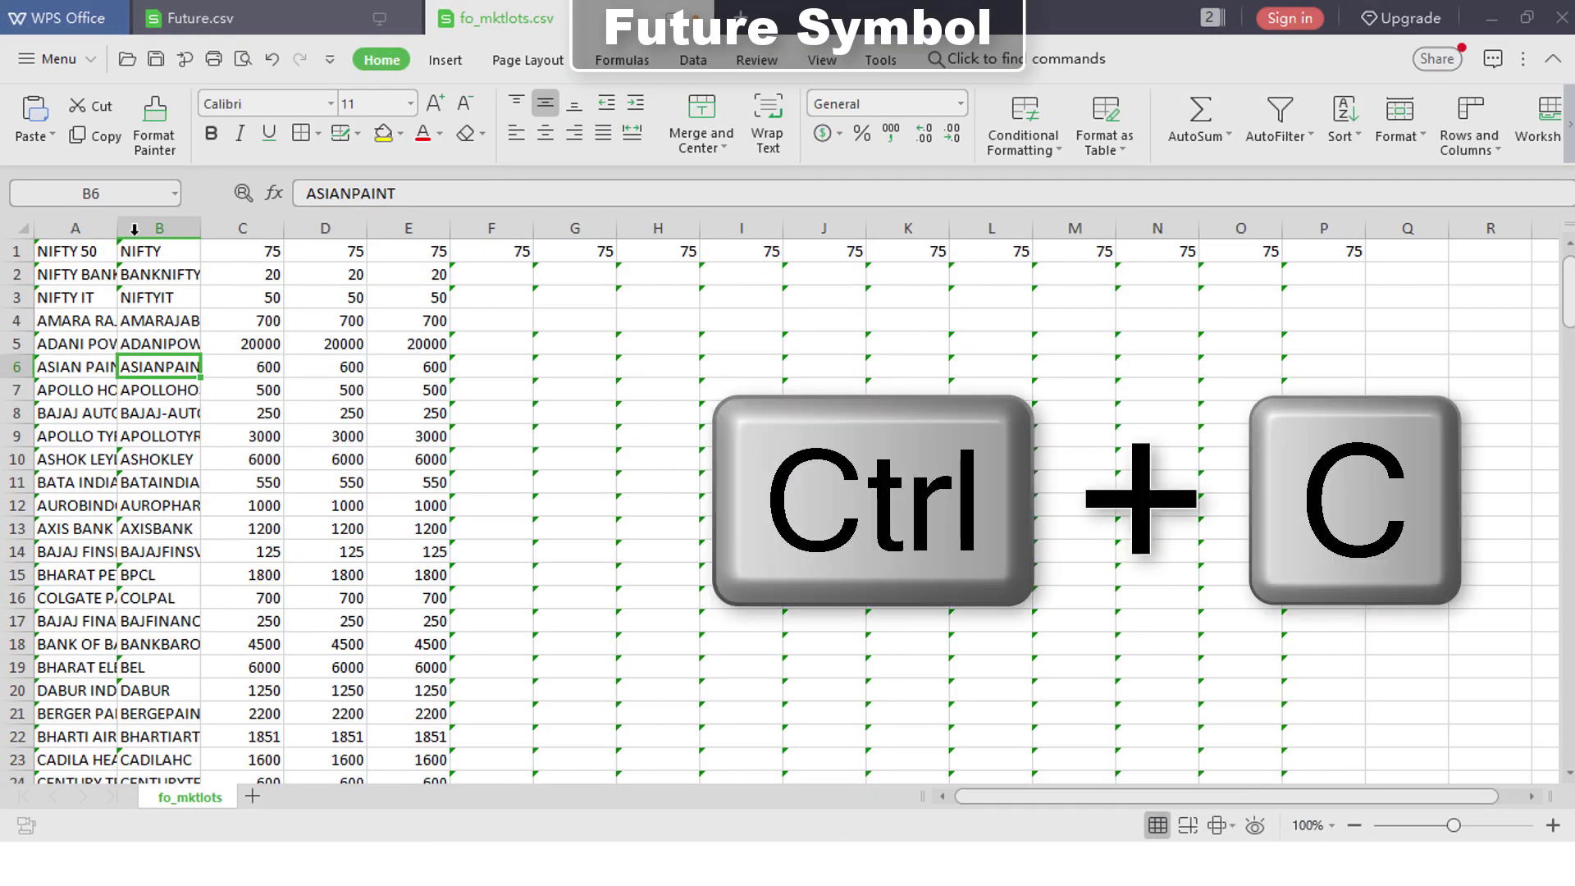
pyautogui.click(136, 231)
pyautogui.rightClick(136, 231)
pyautogui.click(238, 263)
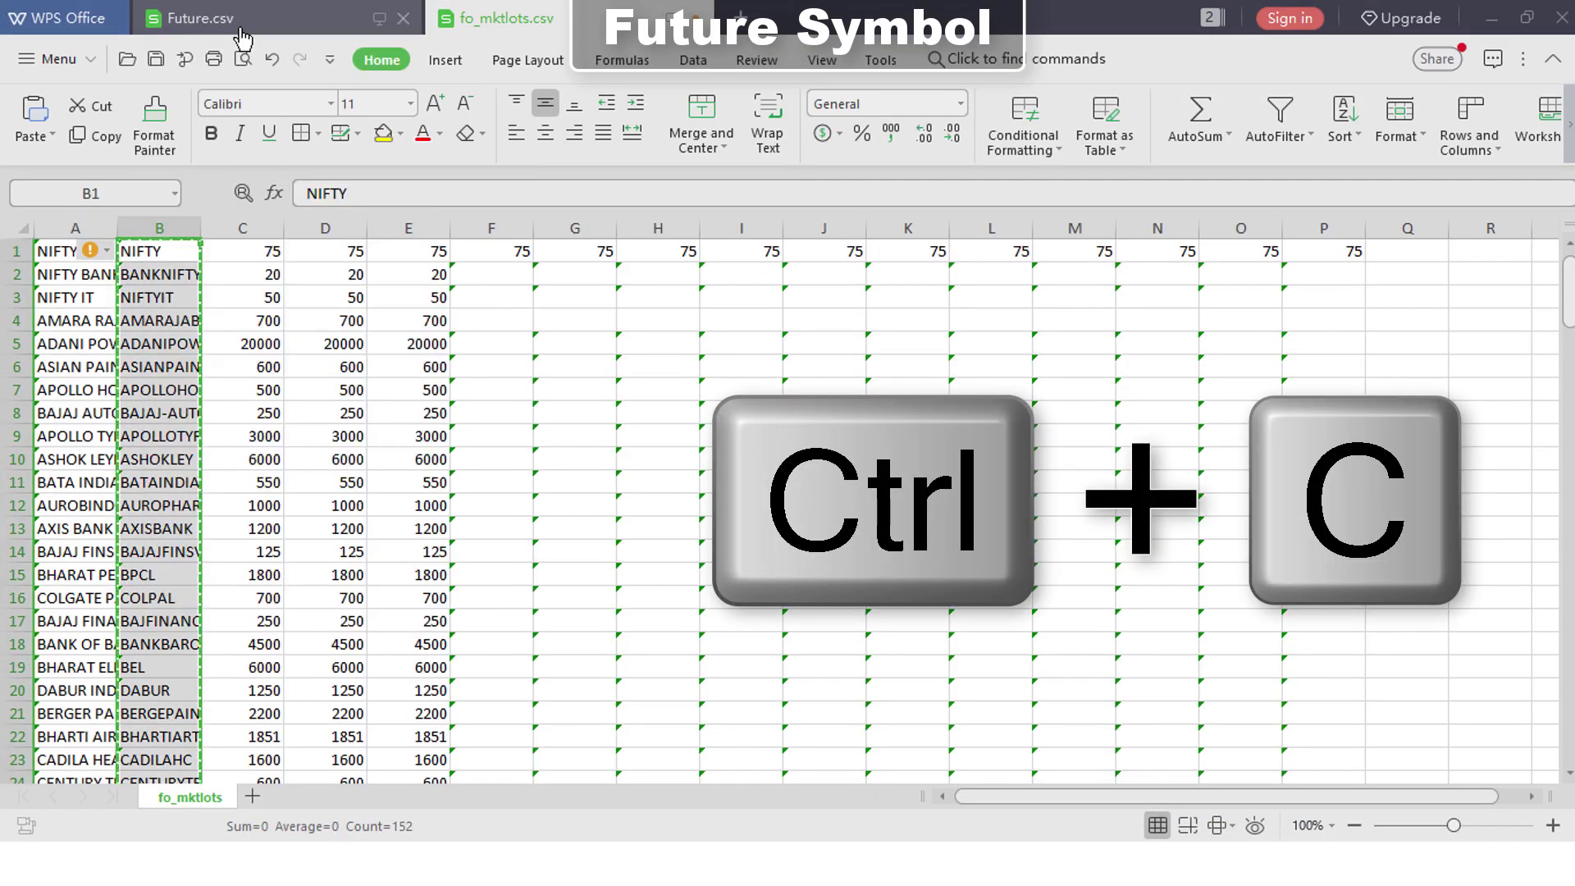
# Paste the copied symbols into columns A and B of Future.csv
pyautogui.click(234, 24)
pyautogui.rightClick(82, 225)
pyautogui.click(156, 317)
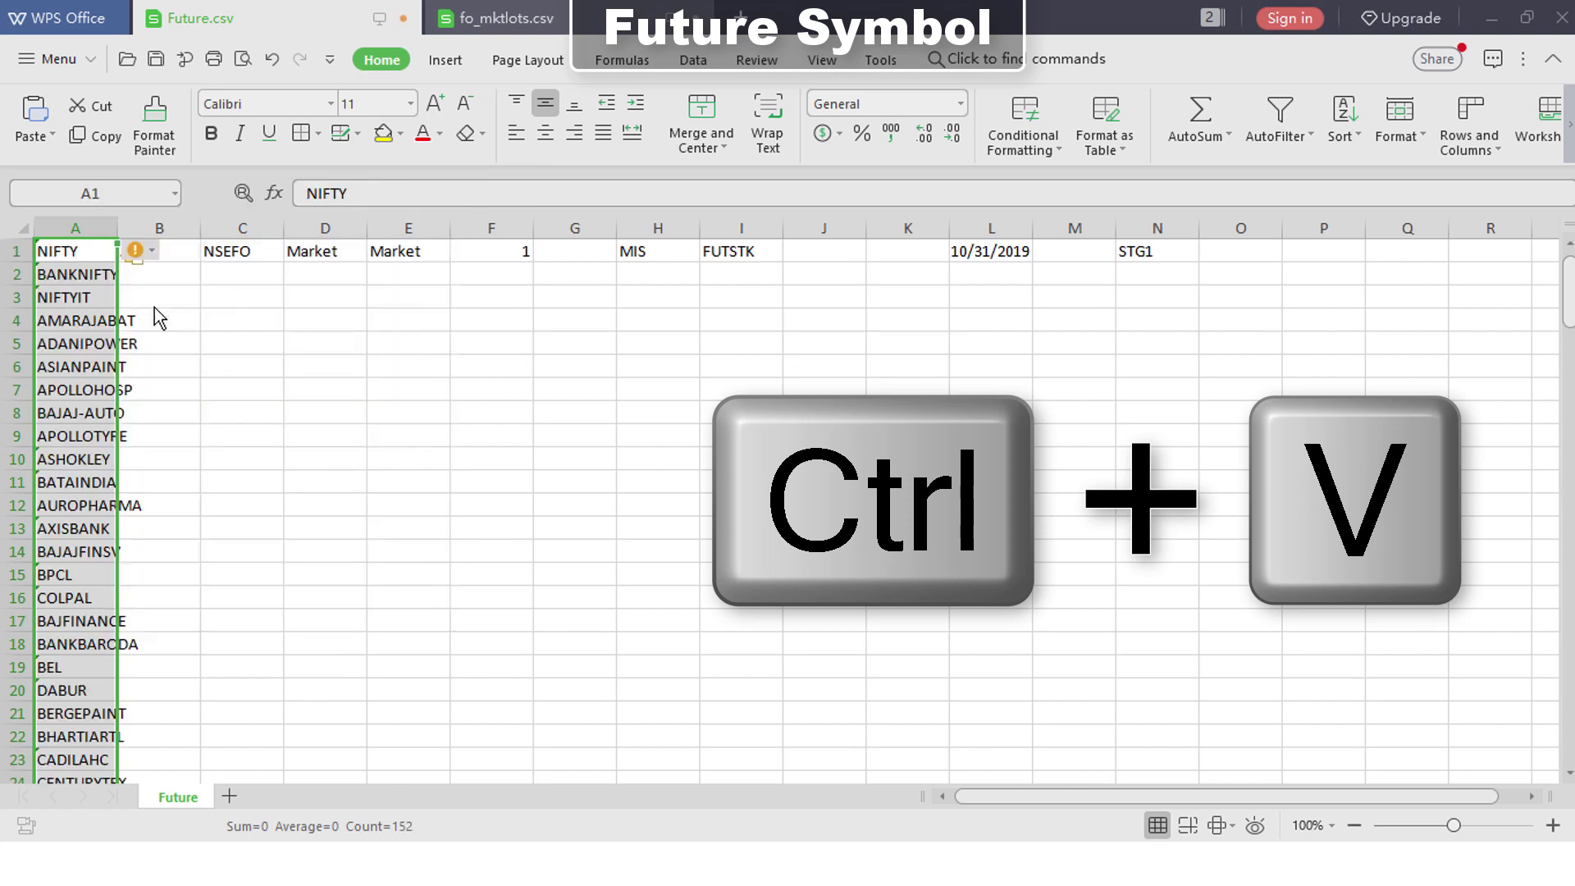
pyautogui.rightClick(162, 229)
pyautogui.click(235, 317)
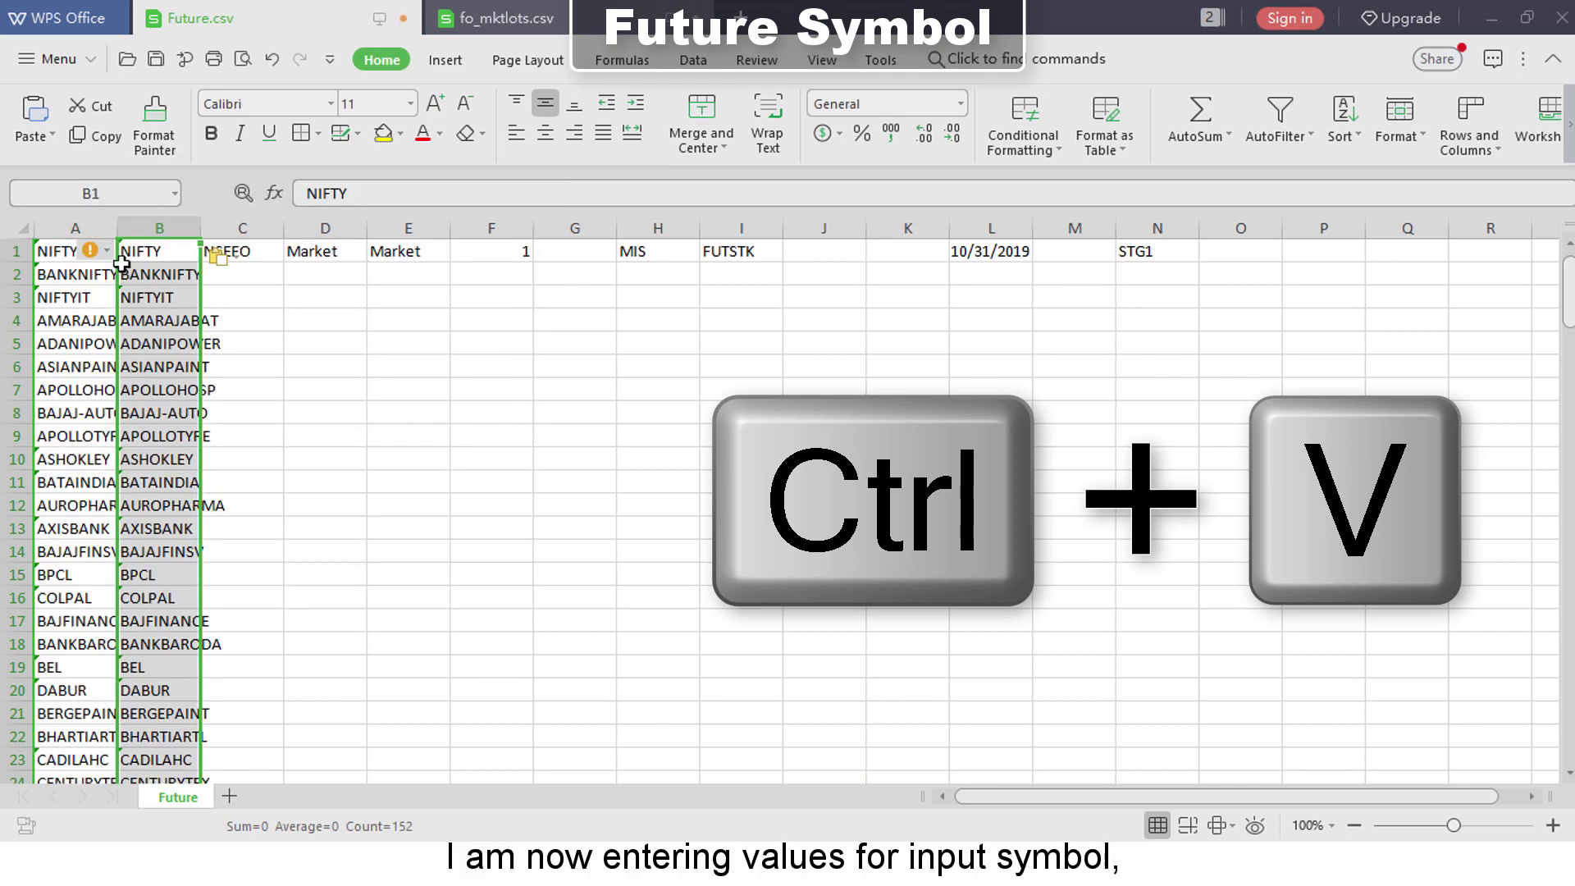
# Copy NSEFO, Market and Market from C1:E1 down through row 152 of Future.csv
pyautogui.click(243, 231)
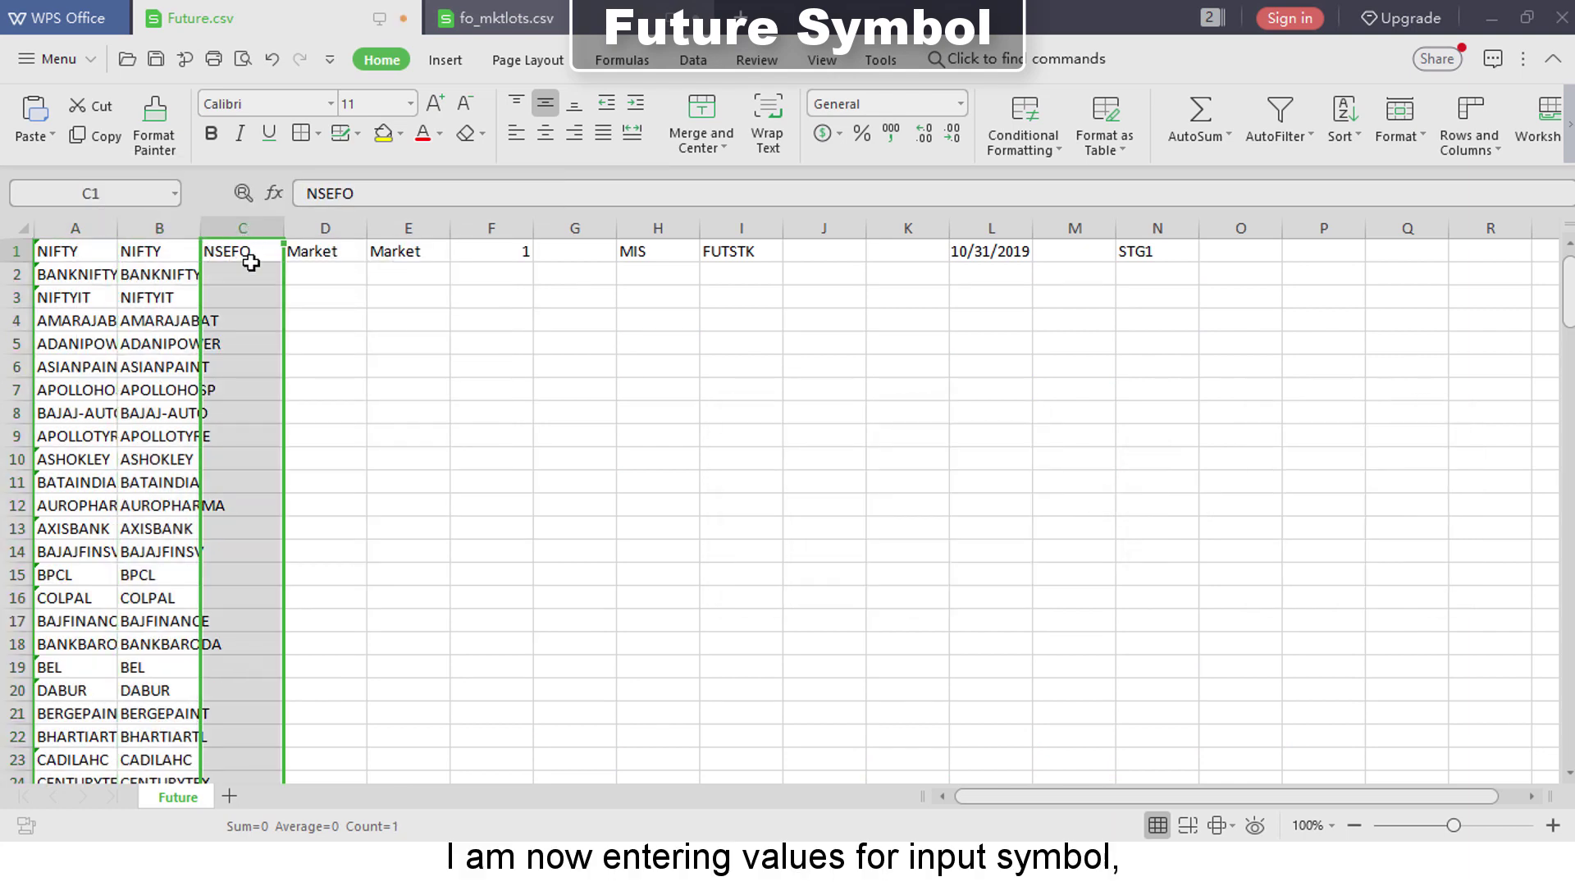
pyautogui.click(250, 261)
pyautogui.hotkey('shift', 'Right')
pyautogui.hotkey('shift', 'Right')
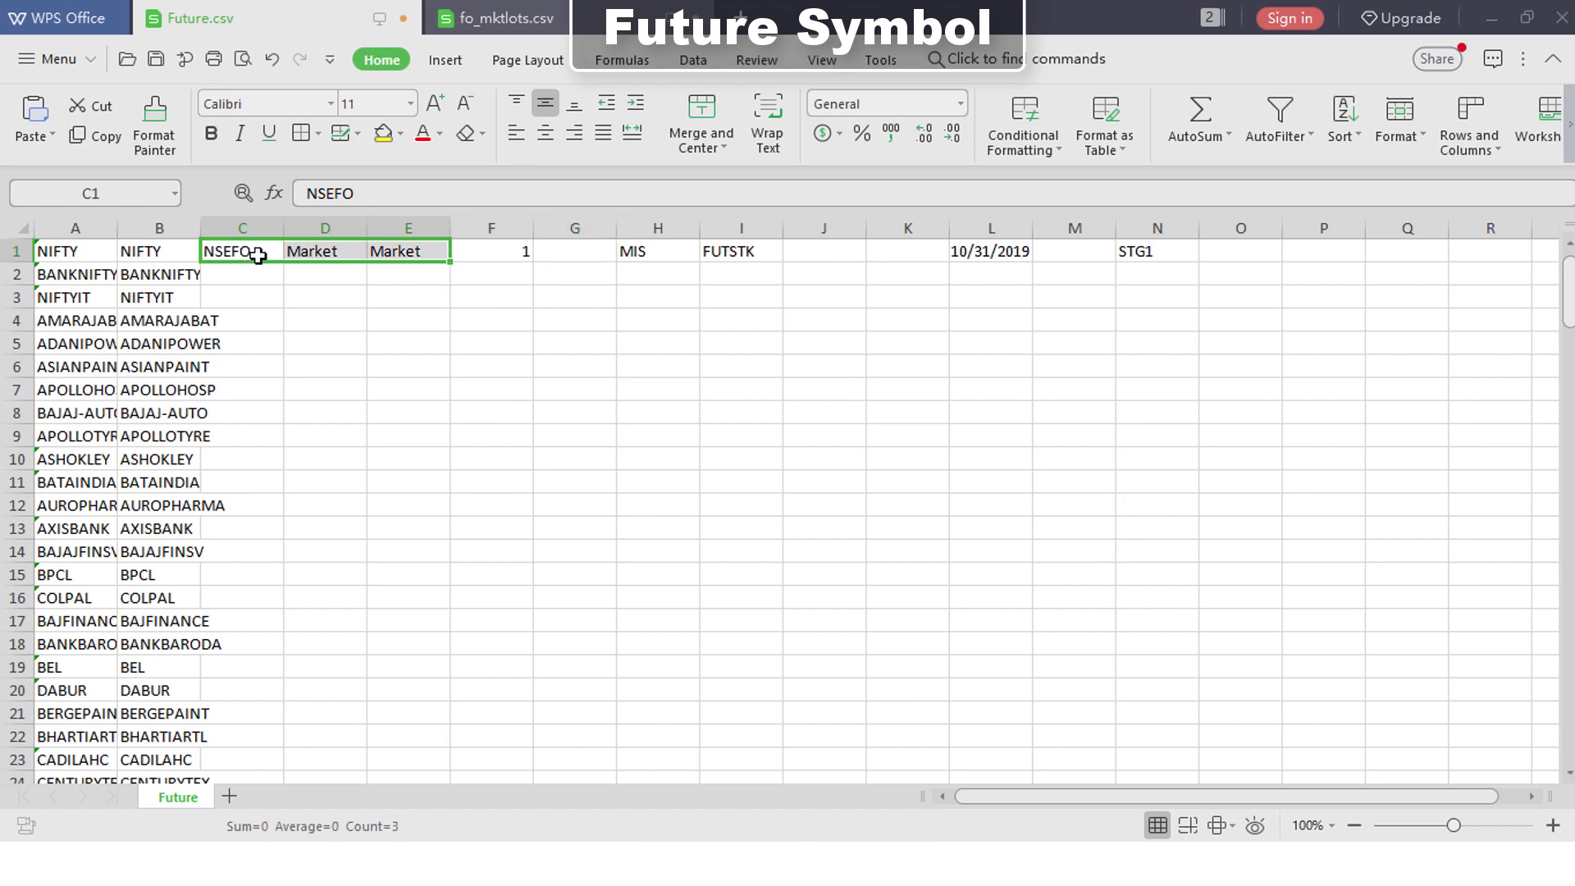
pyautogui.rightClick(258, 254)
pyautogui.press('Escape')
pyautogui.hotkey('shift', 'Down')
pyautogui.hotkey('shift', 'Down')
pyautogui.hotkey('shift', 'Down')
pyautogui.hotkey('shift', 'Down')
pyautogui.hotkey('shift', 'Down')
pyautogui.hotkey('shift', 'Down')
pyautogui.hotkey('shift', 'Down')
pyautogui.hotkey('shift', 'Down')
pyautogui.hotkey('shift', 'Down')
pyautogui.hotkey('shift', 'Down')
pyautogui.hotkey('shift', 'Down')
pyautogui.hotkey('shift', 'Down')
pyautogui.hotkey('shift', 'Down')
pyautogui.hotkey('shift', 'Down')
pyautogui.hotkey('shift', 'Down')
pyautogui.hotkey('shift', 'Down')
pyautogui.hotkey('shift', 'Down')
pyautogui.hotkey('shift', 'Down')
pyautogui.hotkey('shift', 'Down')
pyautogui.hotkey('shift', 'Down')
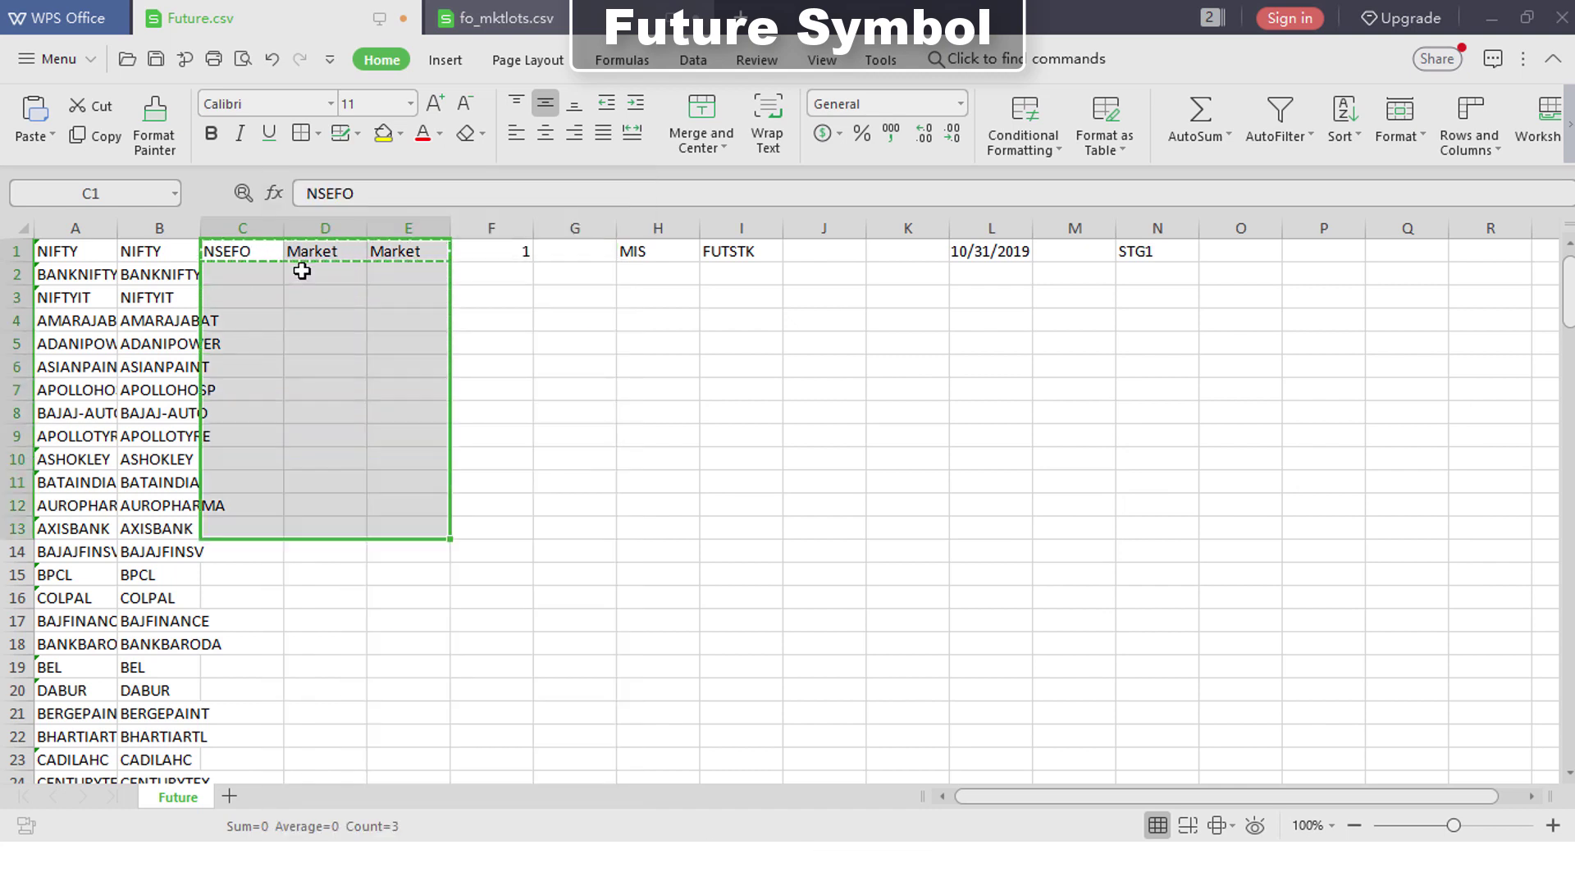
pyautogui.hotkey('shift', 'Down')
pyautogui.hotkey('shift', 'Down')
pyautogui.hotkey('shift', 'Down')
pyautogui.hotkey('shift', 'Down')
pyautogui.hotkey('shift', 'Down')
pyautogui.hotkey('shift', 'Down')
pyautogui.hotkey('shift', 'Down')
pyautogui.hotkey('shift', 'Down')
pyautogui.hotkey('shift', 'Down')
pyautogui.hotkey('shift', 'Down')
pyautogui.hotkey('shift', 'Down')
pyautogui.hotkey('shift', 'Down')
pyautogui.hotkey('shift', 'Down')
pyautogui.hotkey('shift', 'Down')
pyautogui.hotkey('shift', 'Down')
pyautogui.hotkey('shift', 'Down')
pyautogui.hotkey('shift', 'Down')
pyautogui.hotkey('shift', 'Down')
pyautogui.hotkey('shift', 'Down')
pyautogui.hotkey('shift', 'Down')
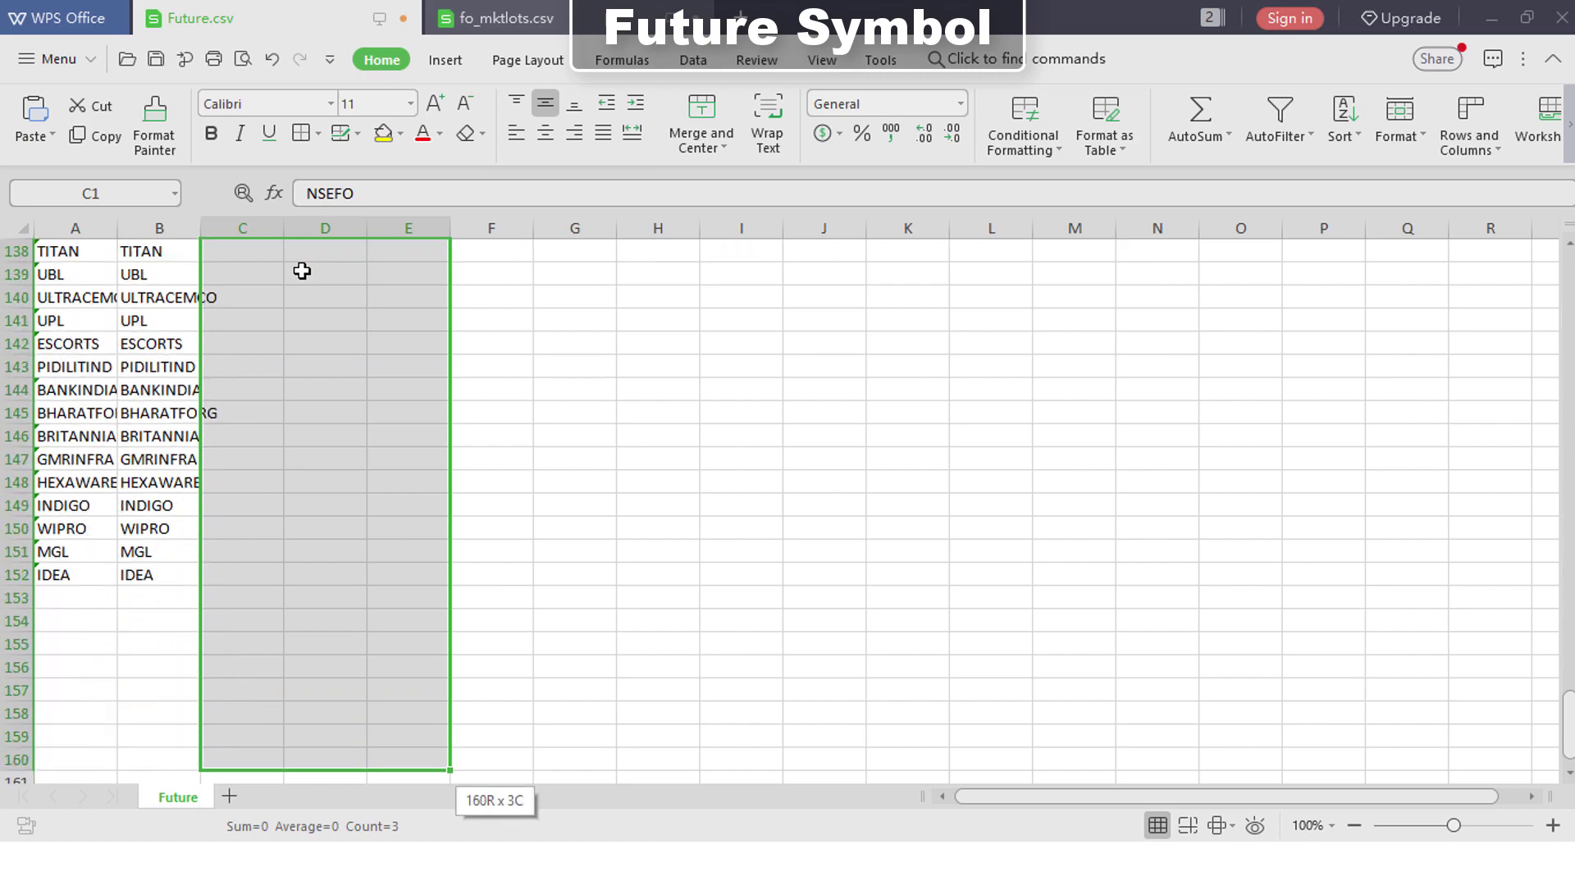
pyautogui.hotkey('shift', 'Down')
pyautogui.rightClick(302, 271)
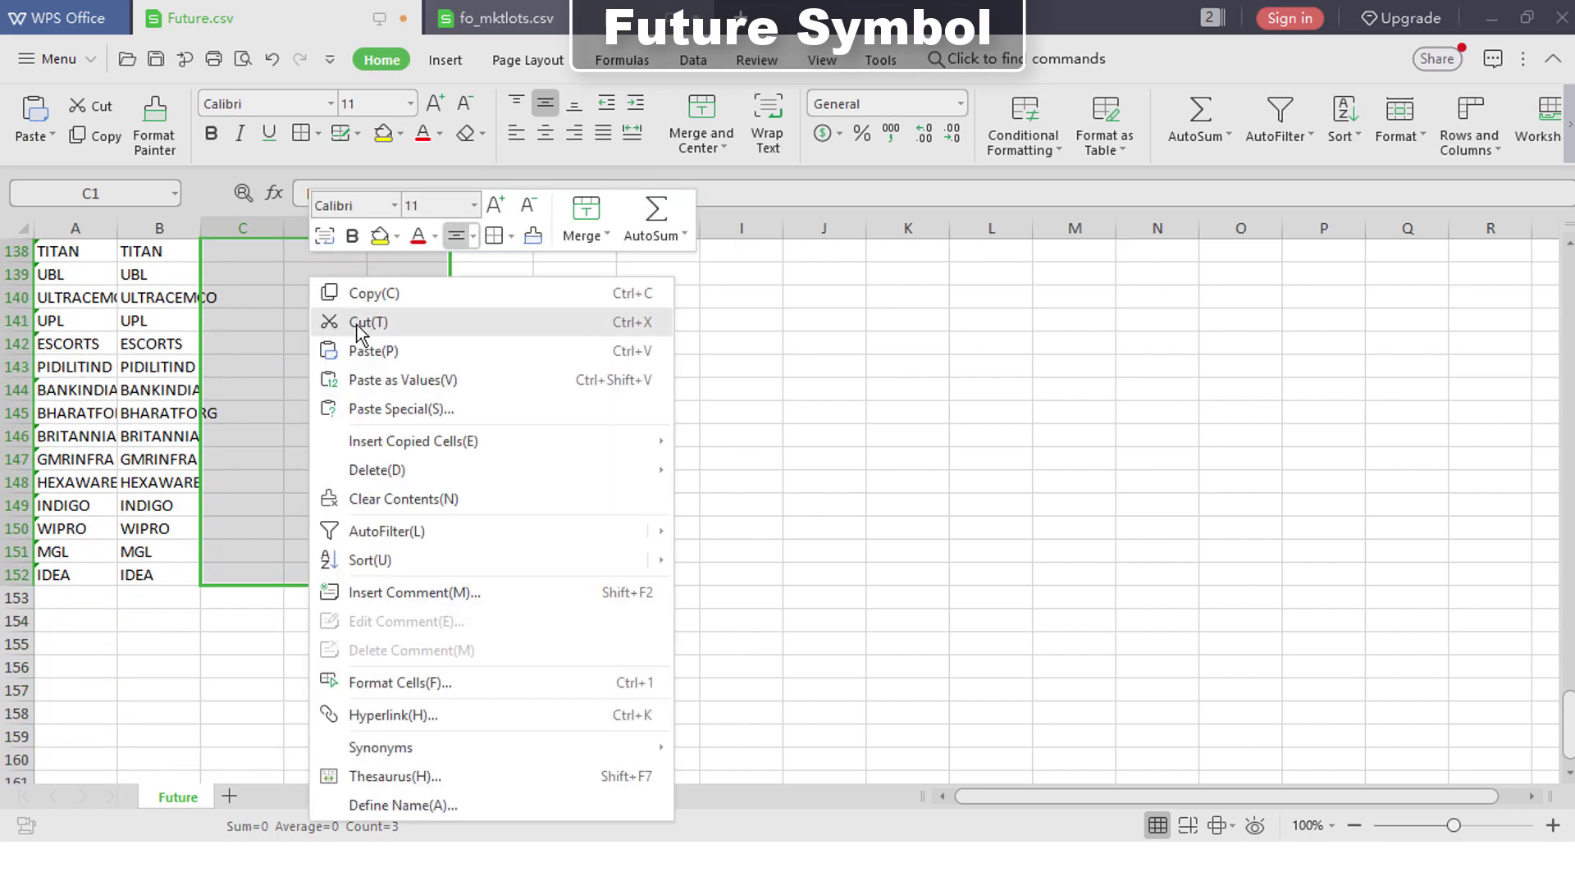
pyautogui.click(410, 348)
# Copy the lot size column C of fo_mktlots.csv and paste it into quantity column F of Future.csv
pyautogui.click(522, 247)
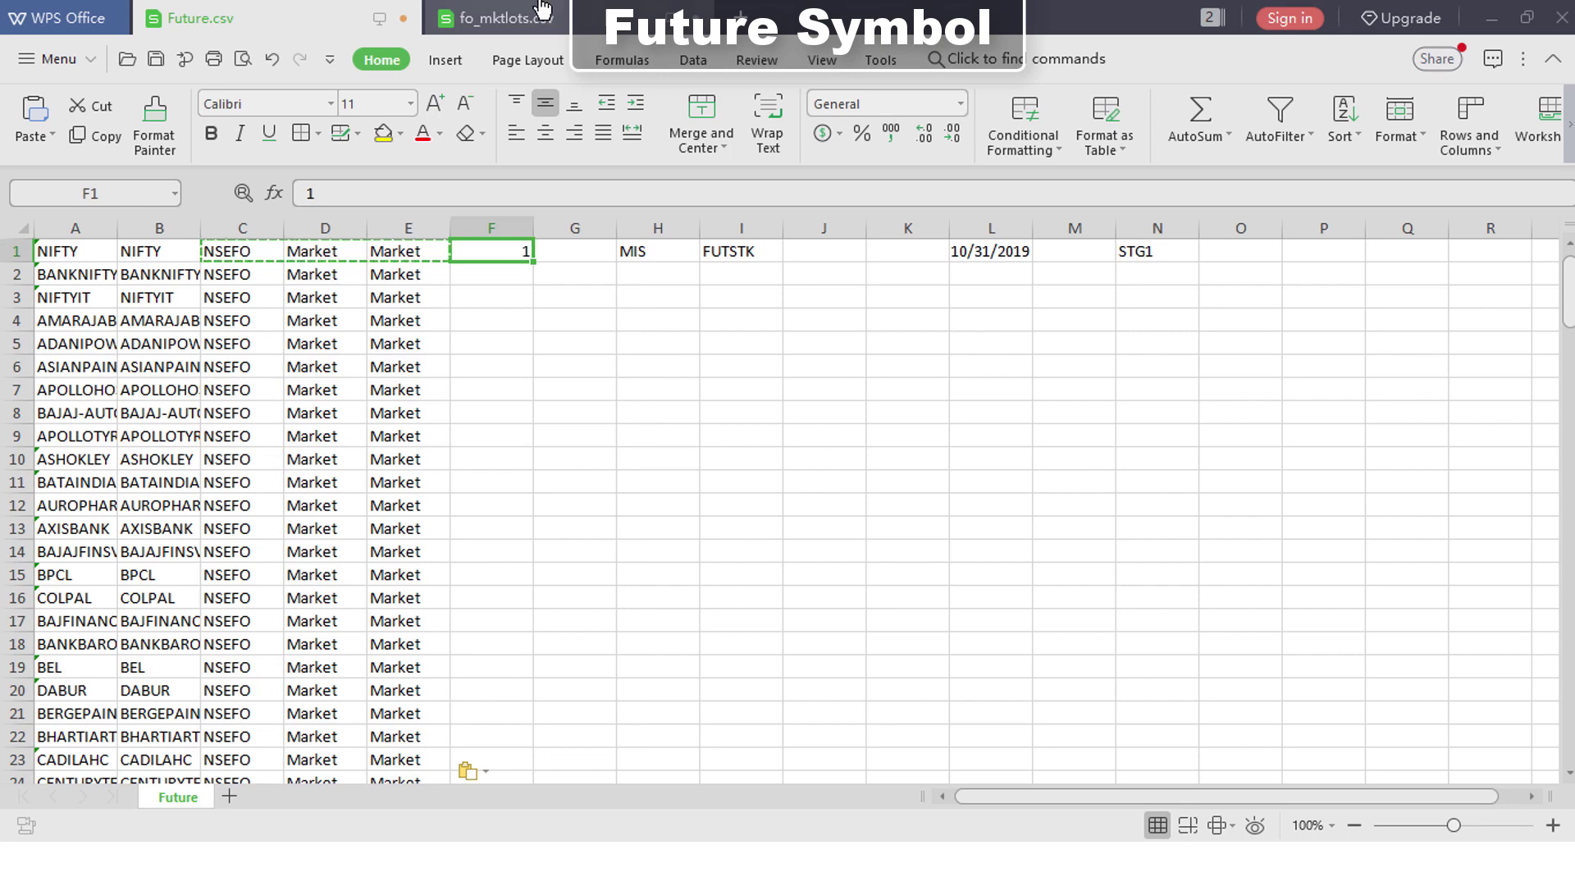
pyautogui.click(502, 18)
pyautogui.click(243, 228)
pyautogui.rightClick(274, 241)
pyautogui.click(332, 262)
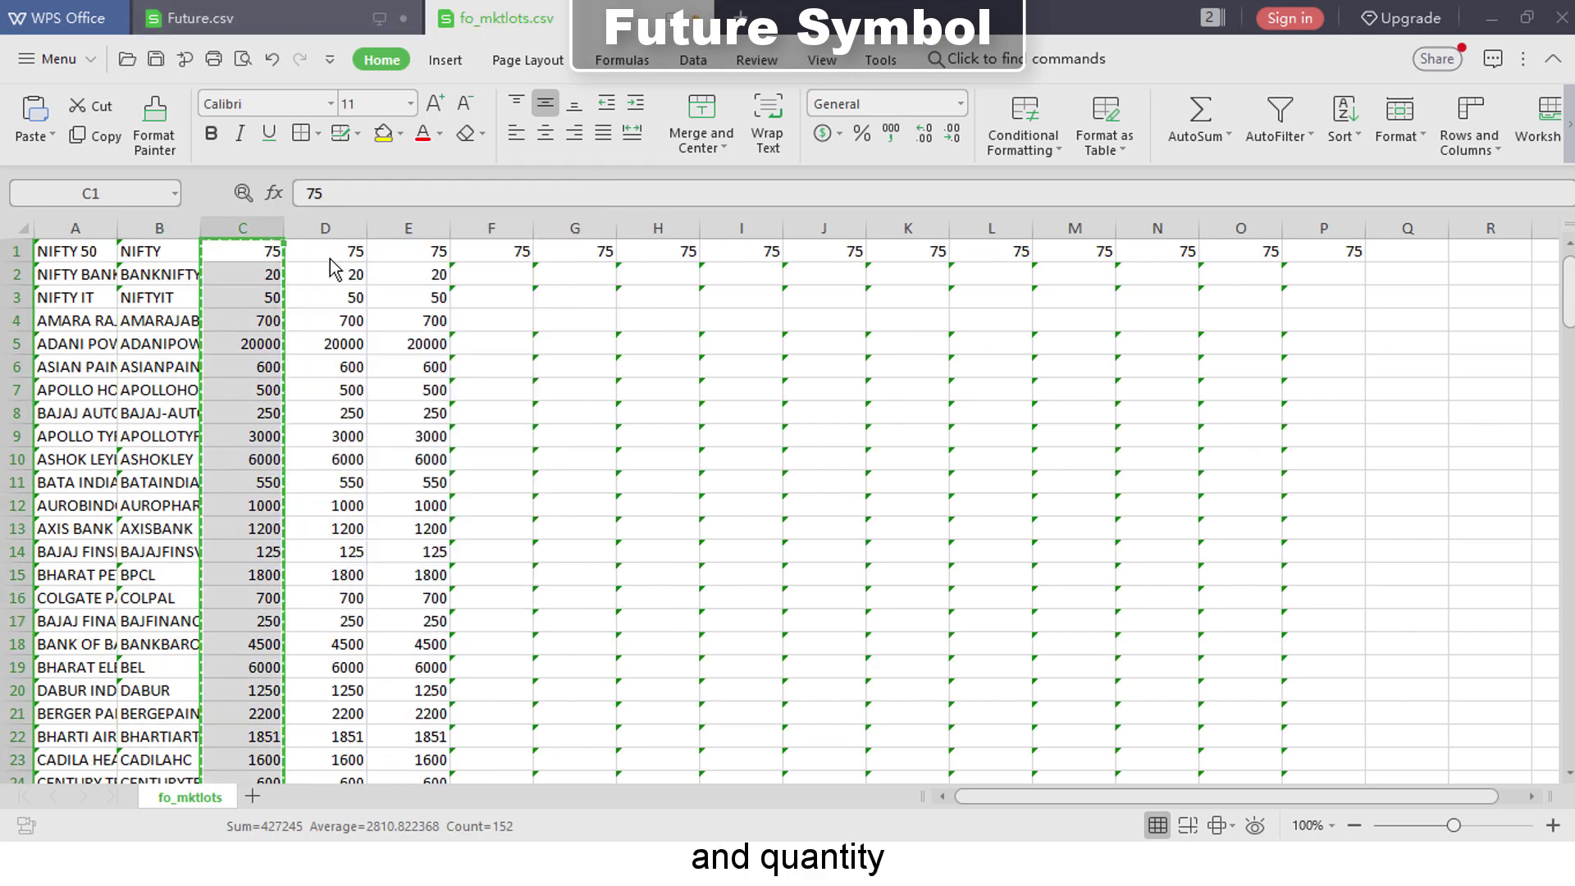
pyautogui.click(297, 16)
pyautogui.click(499, 228)
pyautogui.rightClick(498, 227)
pyautogui.click(563, 319)
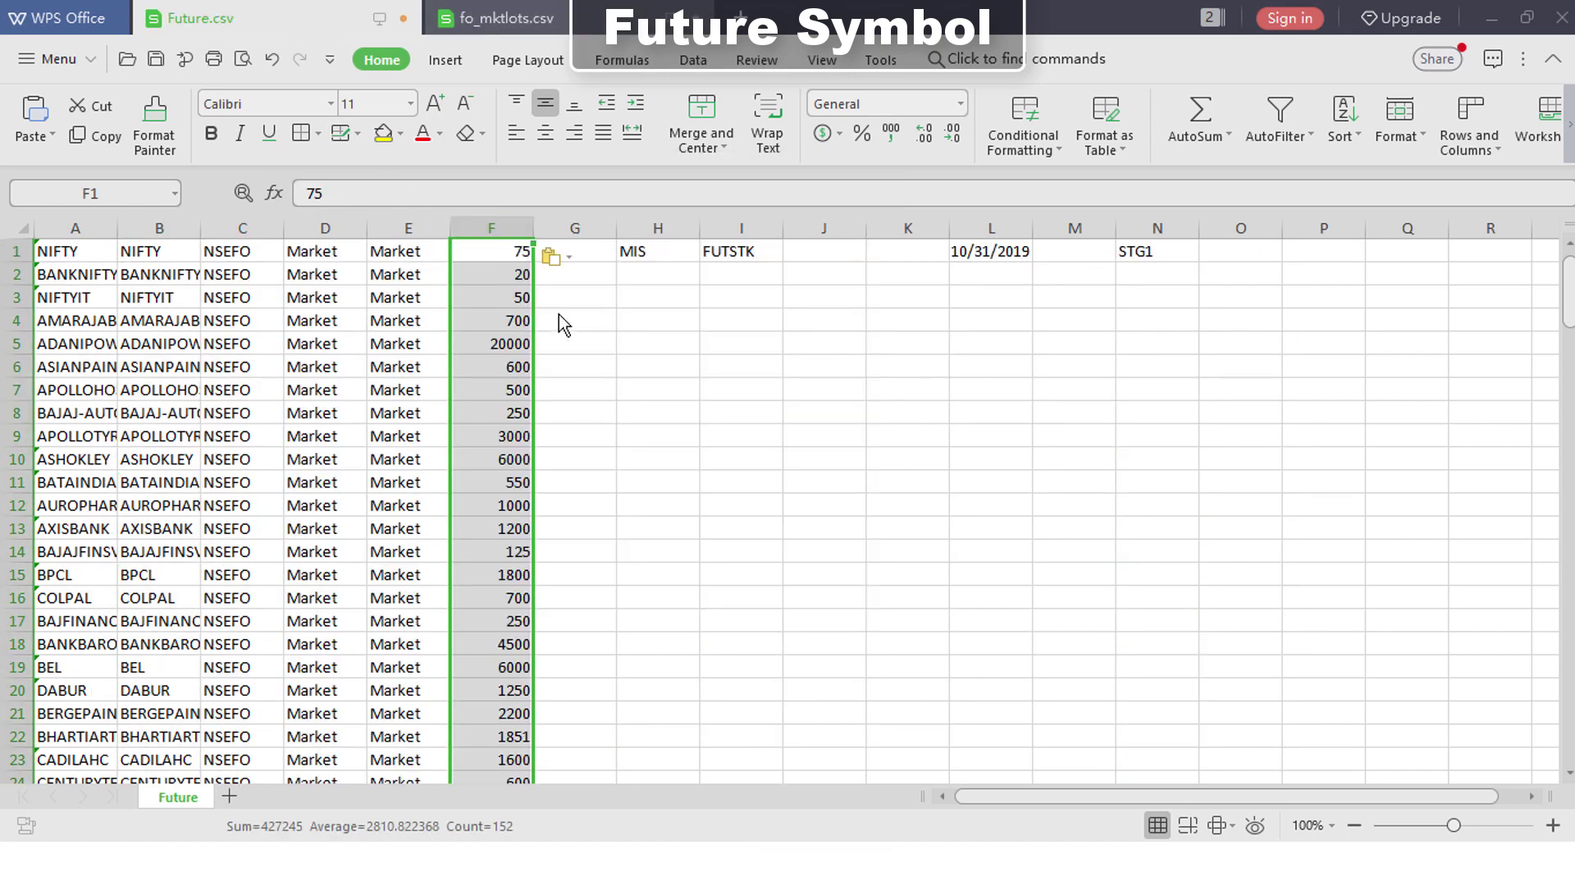
# Copy the row 1 values from H1:N1 into rows 2 and 3
pyautogui.click(604, 229)
pyautogui.click(653, 228)
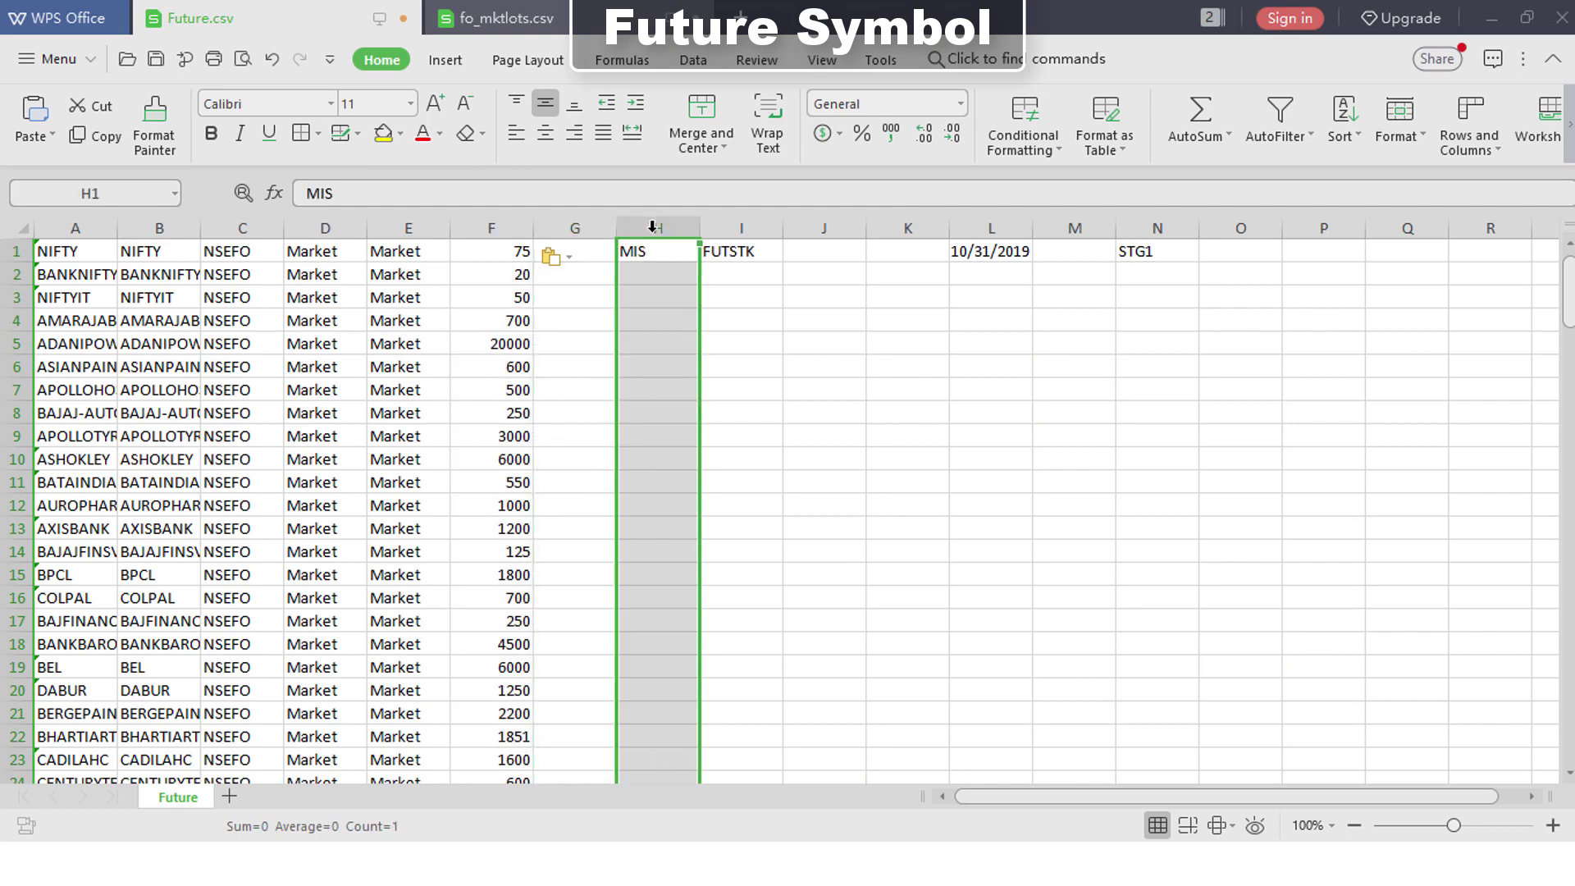
pyautogui.click(658, 247)
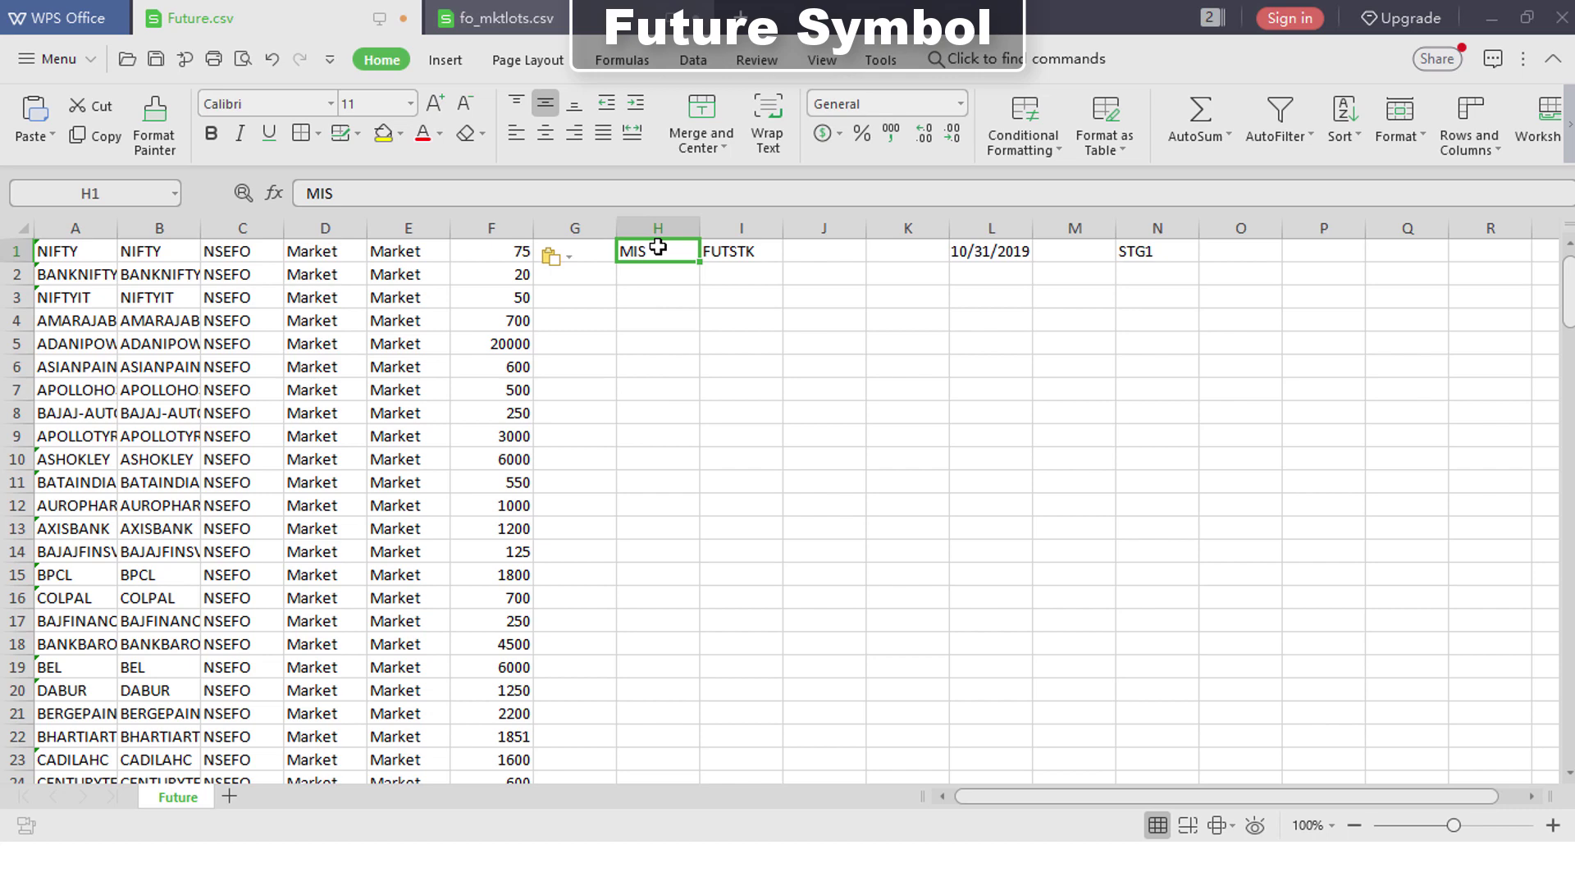
pyautogui.moveTo(667, 248); pyautogui.dragTo(805, 279)
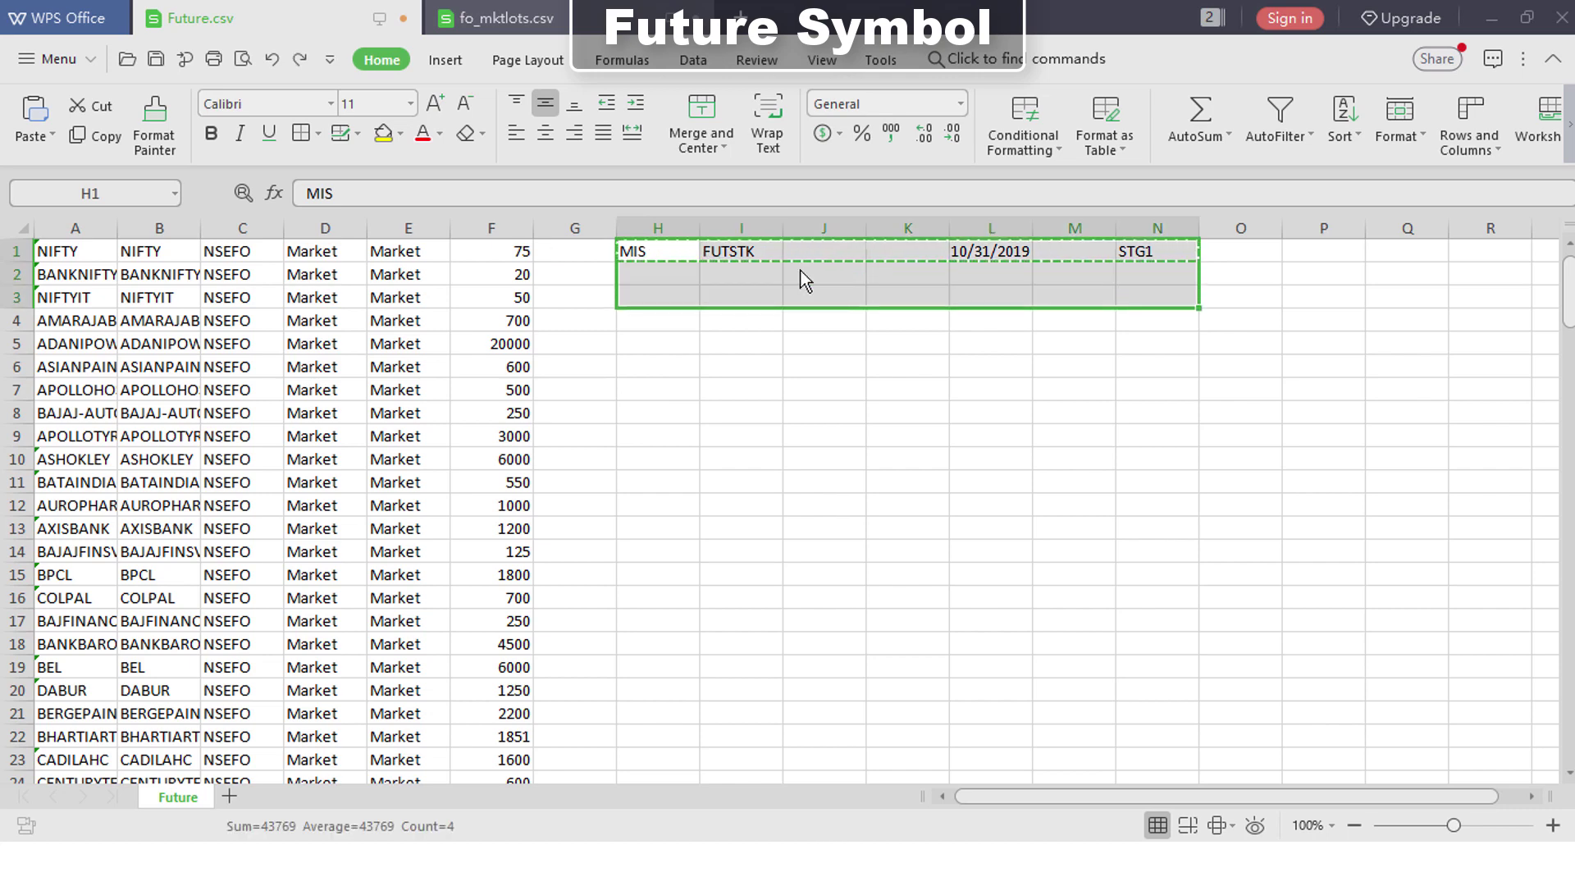
pyautogui.hotkey('ctrl', 'v')
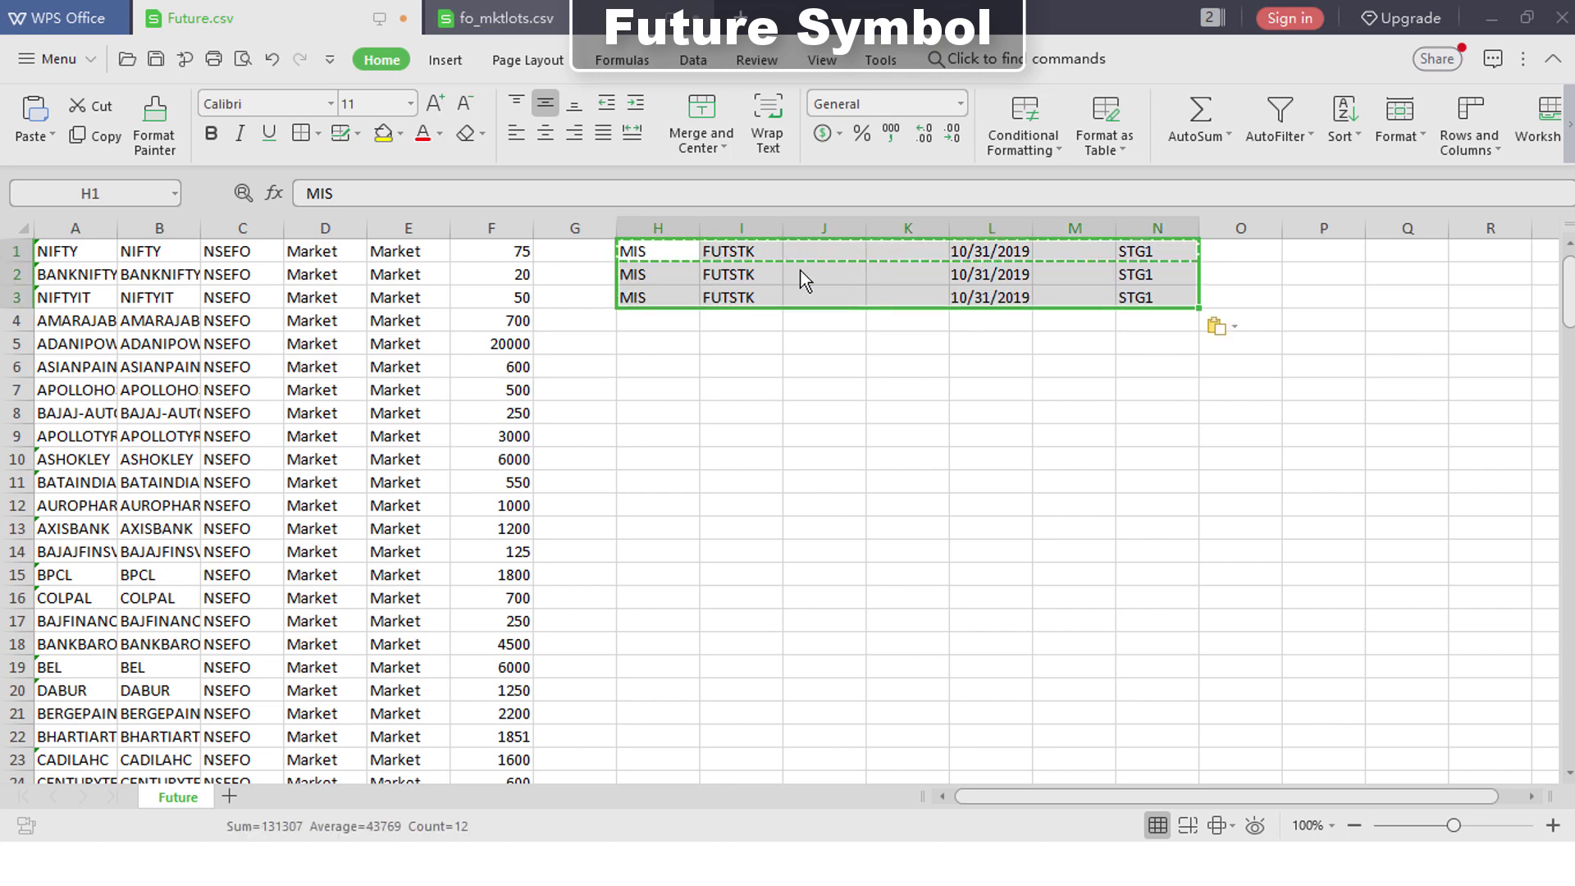
# Set the instrument name in I1 to FUTIDX and fill it down to I3
pyautogui.click(758, 269)
pyautogui.click(757, 251)
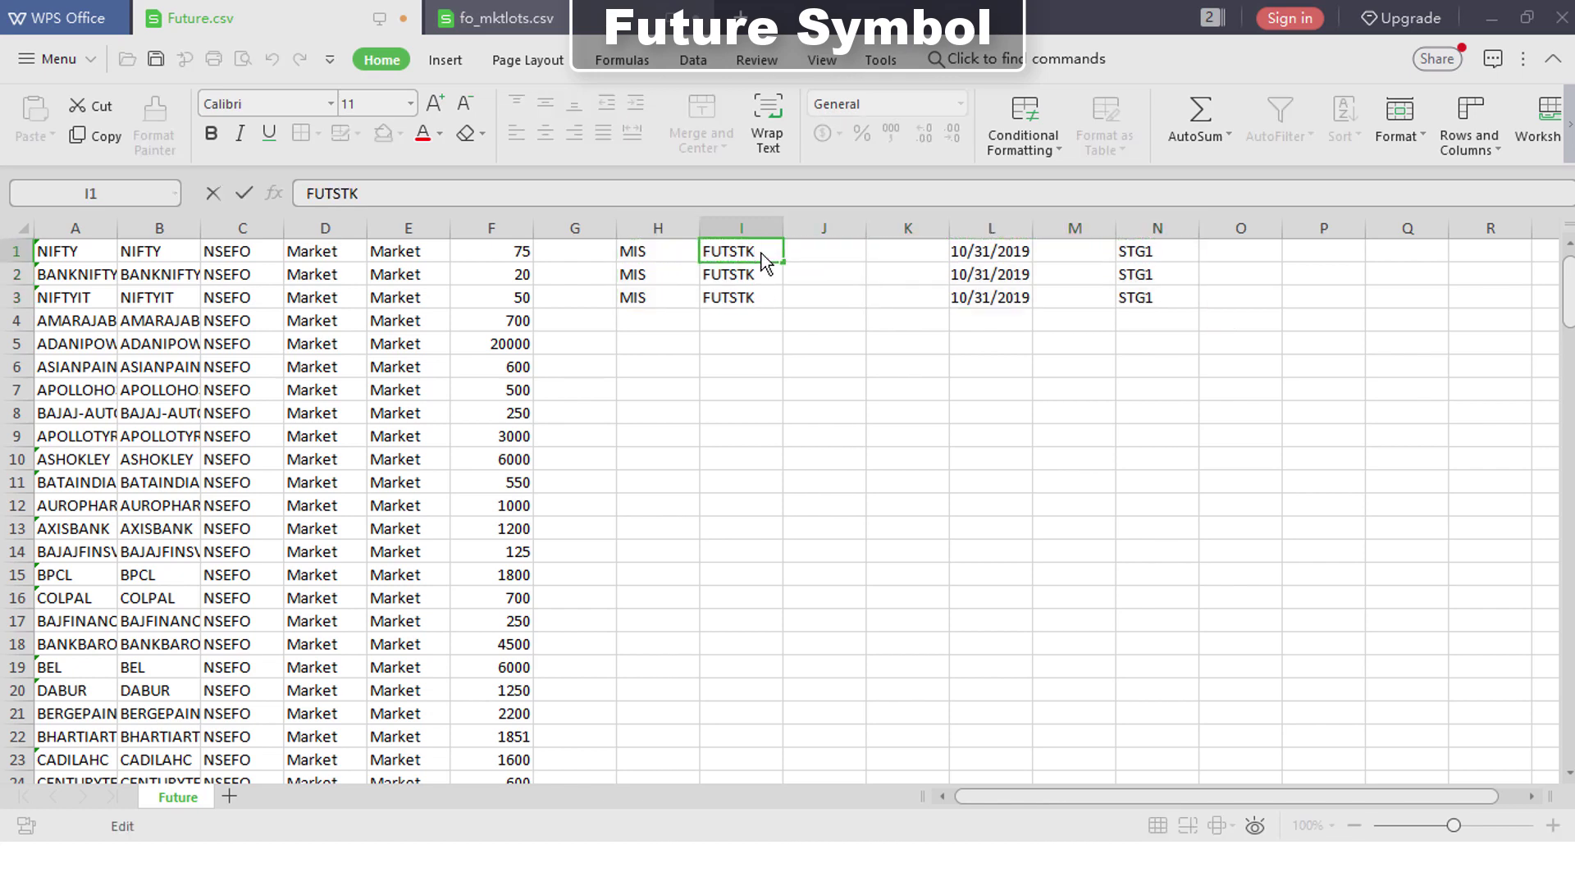
pyautogui.write('FUTIDX')
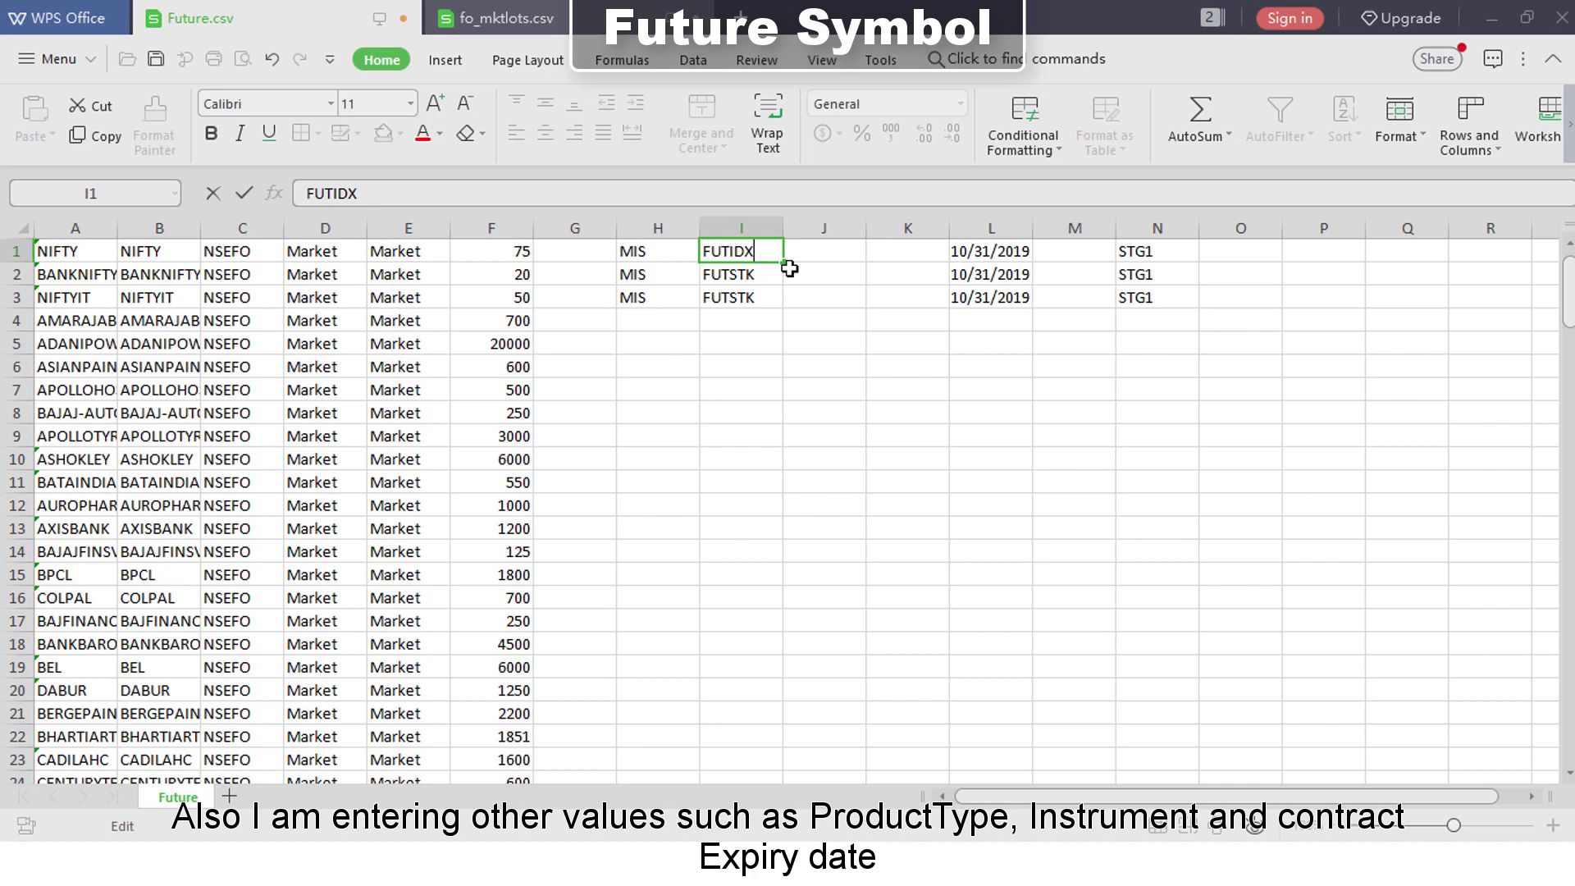
pyautogui.moveTo(780, 261); pyautogui.dragTo(776, 306)
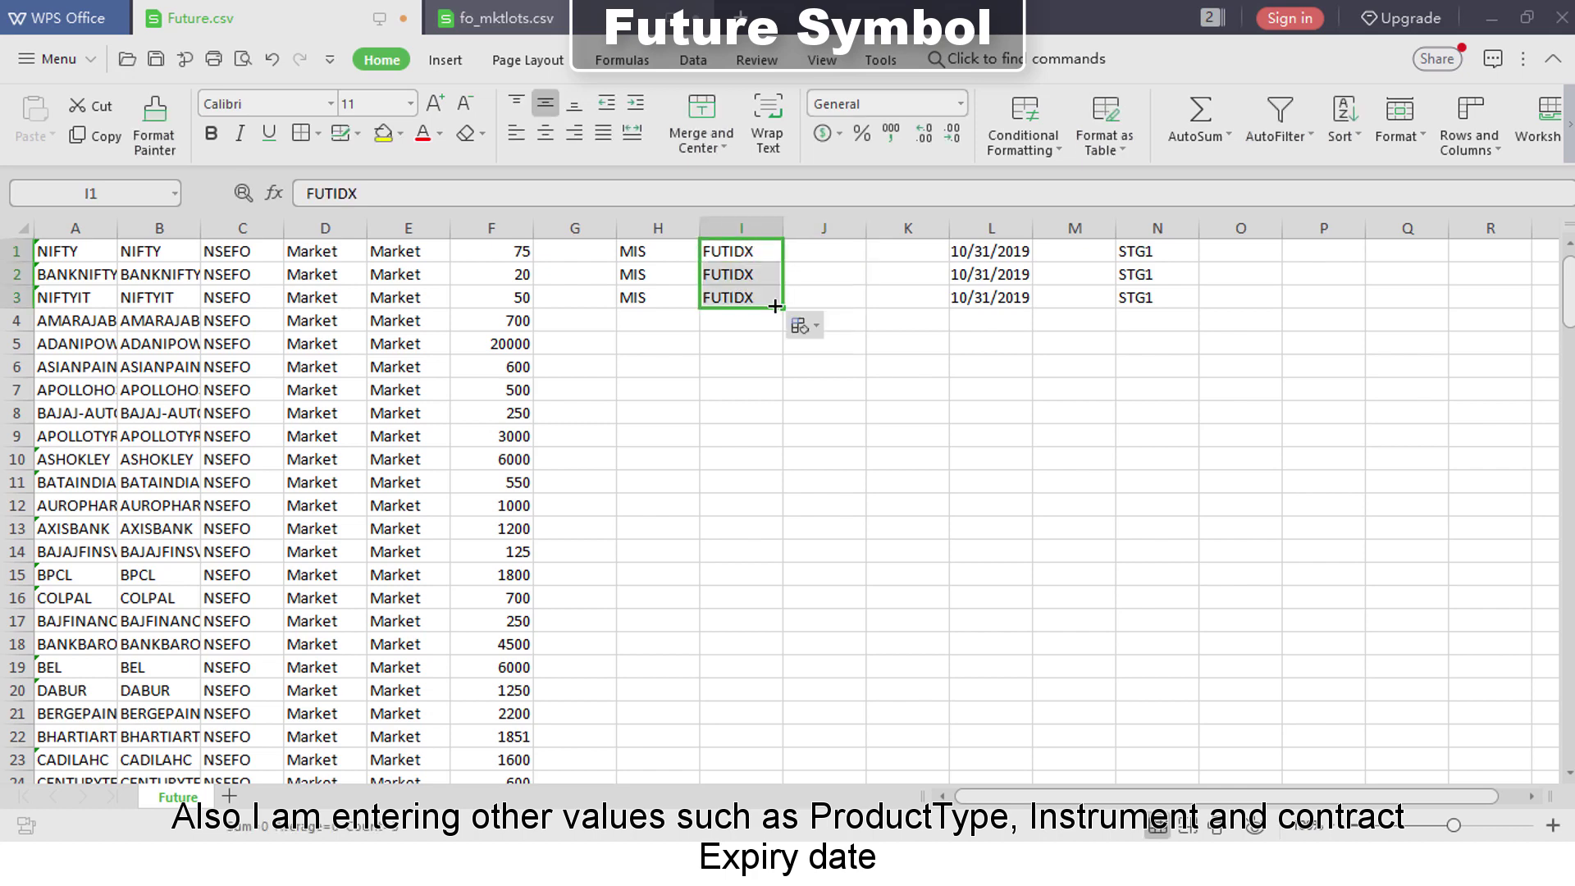
# Enter the instrument FUTSTK in I4 and the product type MIS in H4
pyautogui.click(758, 327)
pyautogui.write('F')
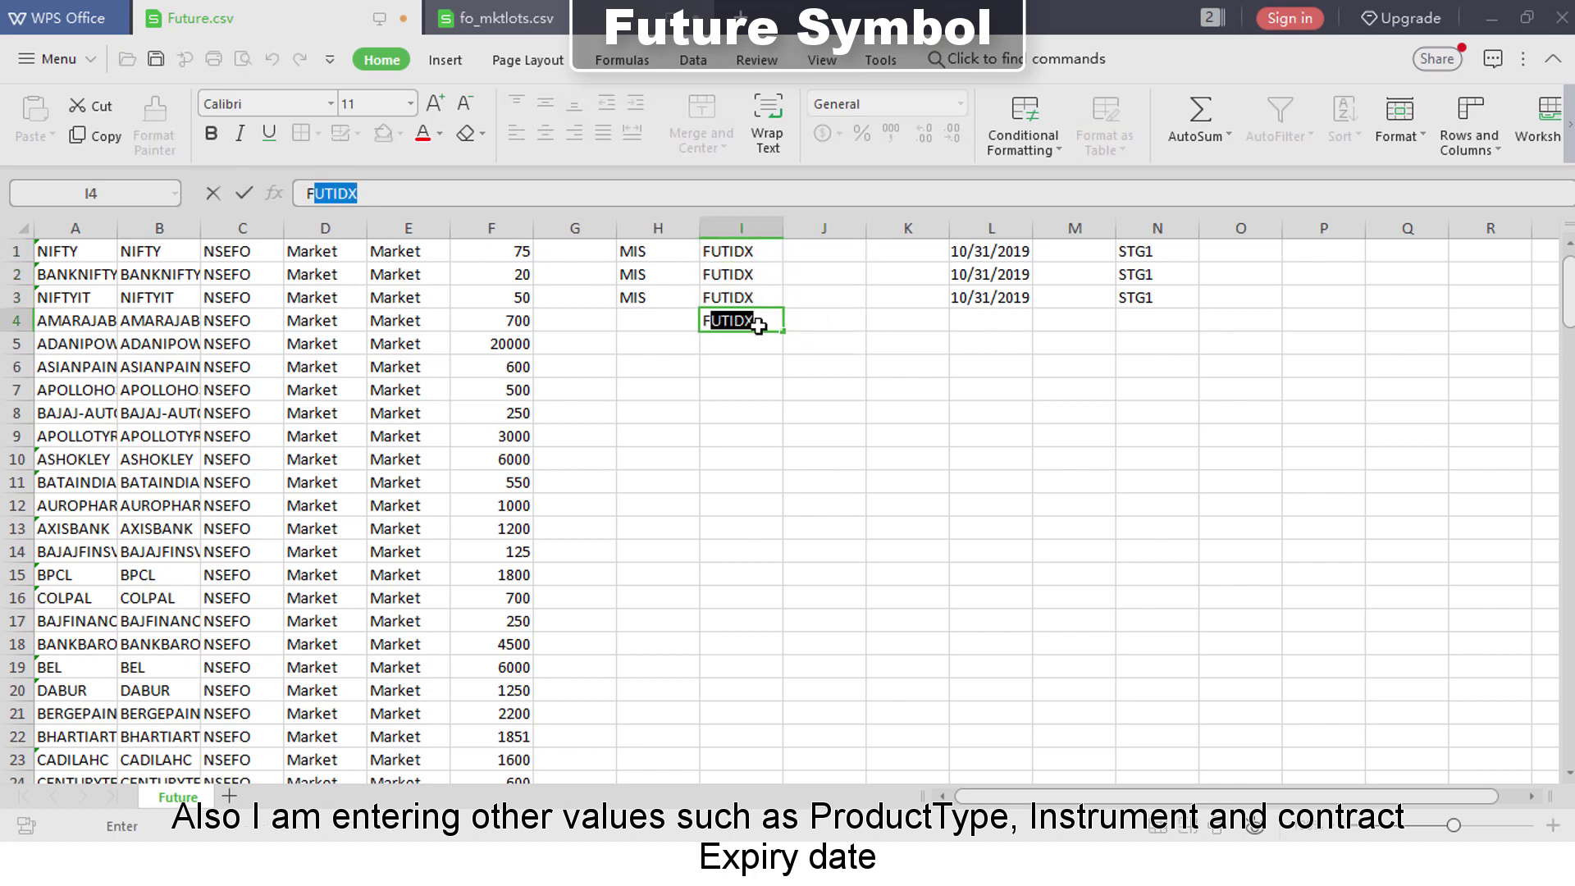
pyautogui.write('u')
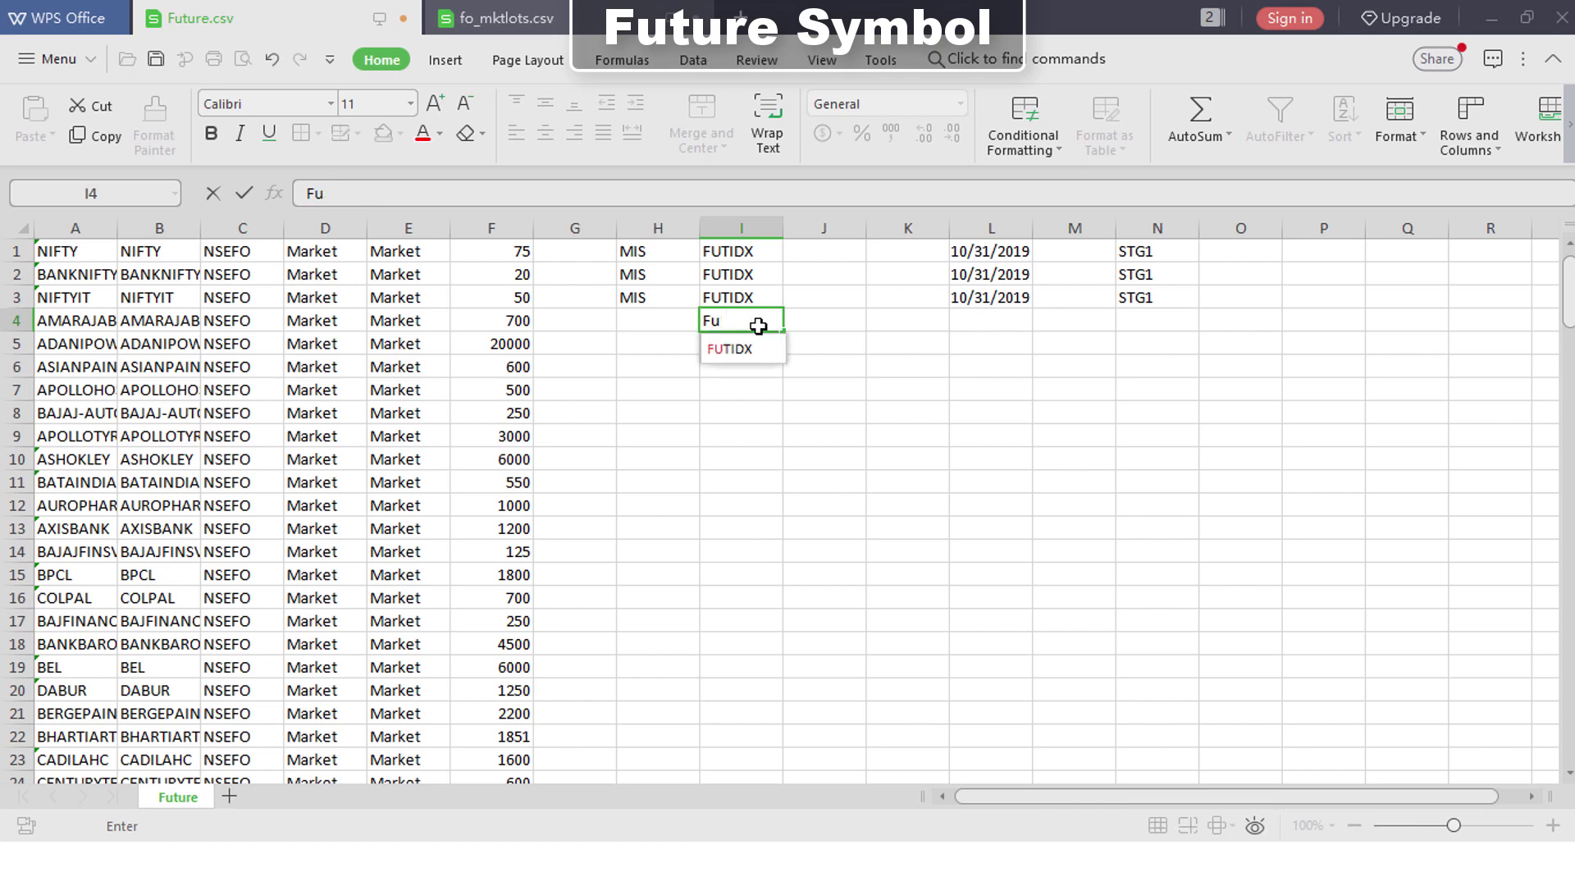
pyautogui.write('tUTSTK')
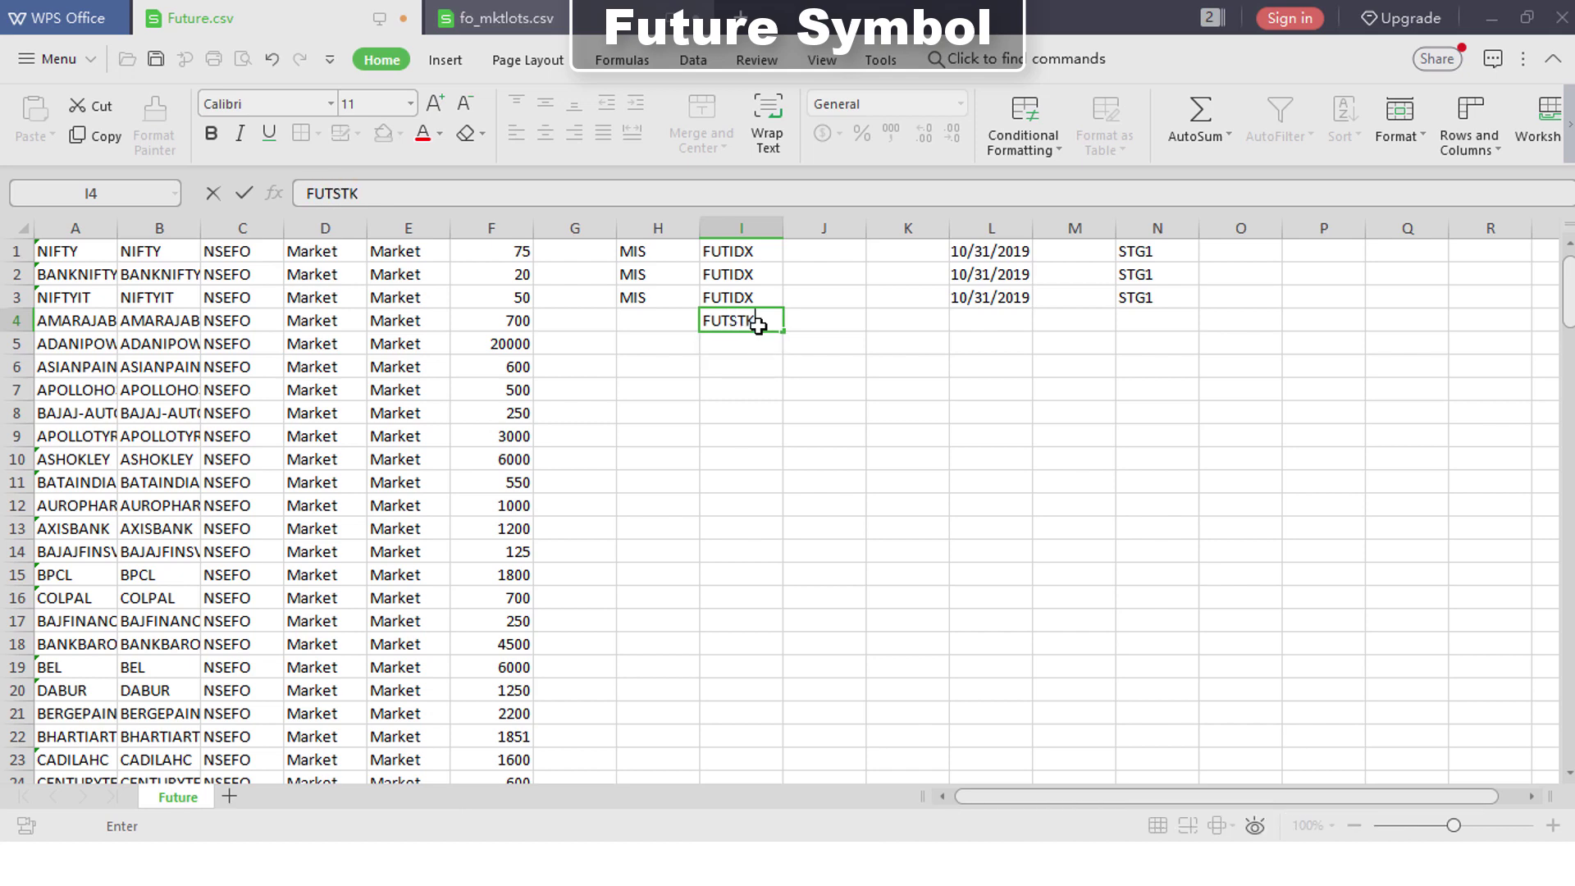
pyautogui.press('Left')
pyautogui.press('Up')
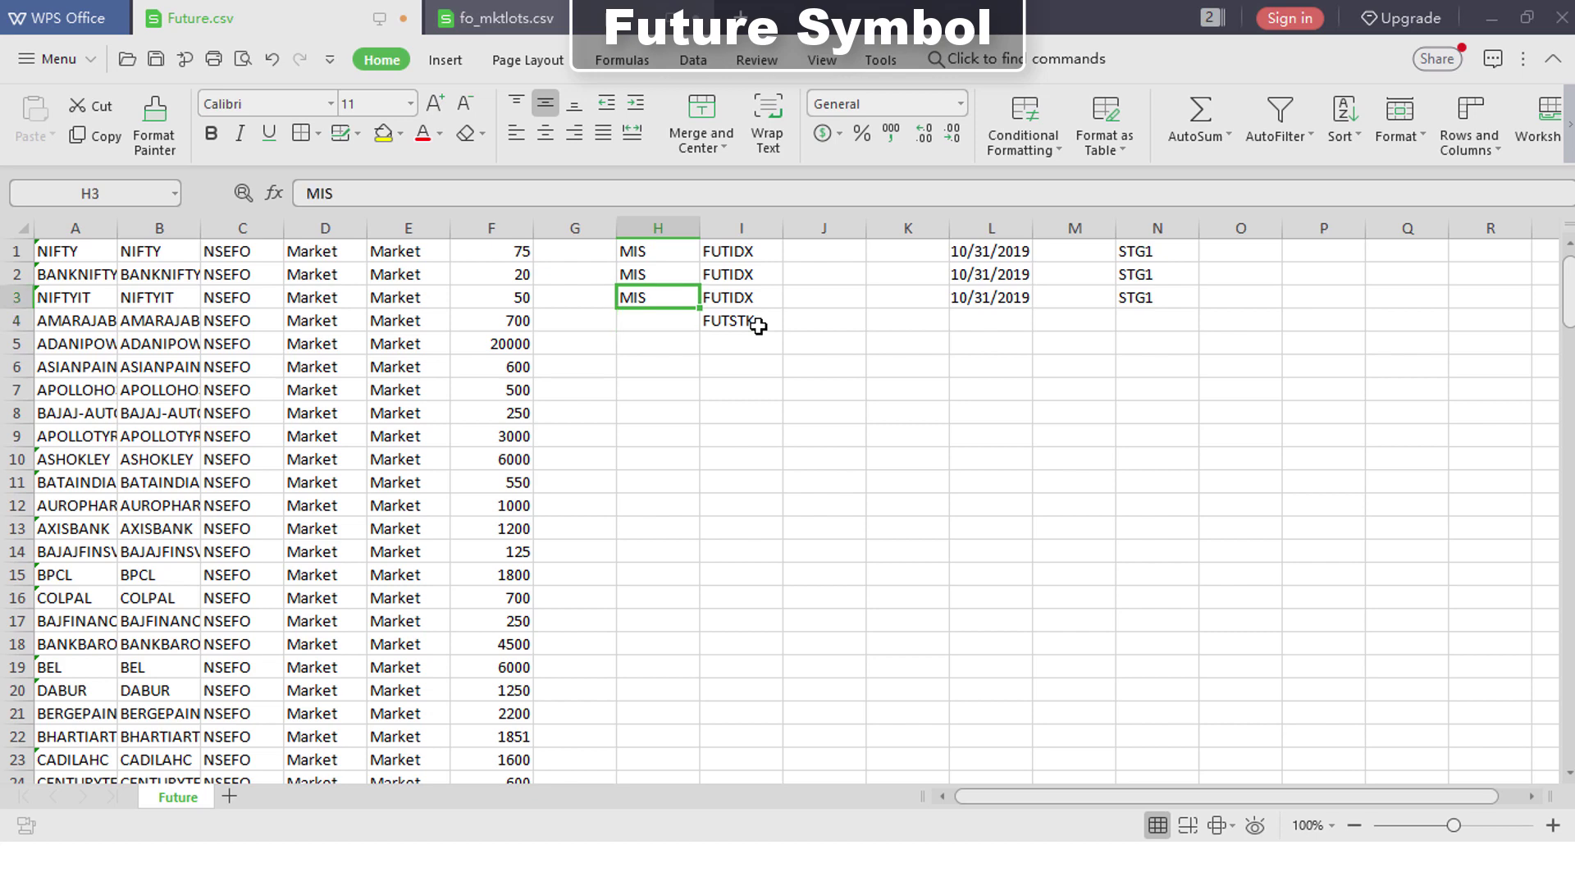
pyautogui.press('Down')
pyautogui.write('MIS')
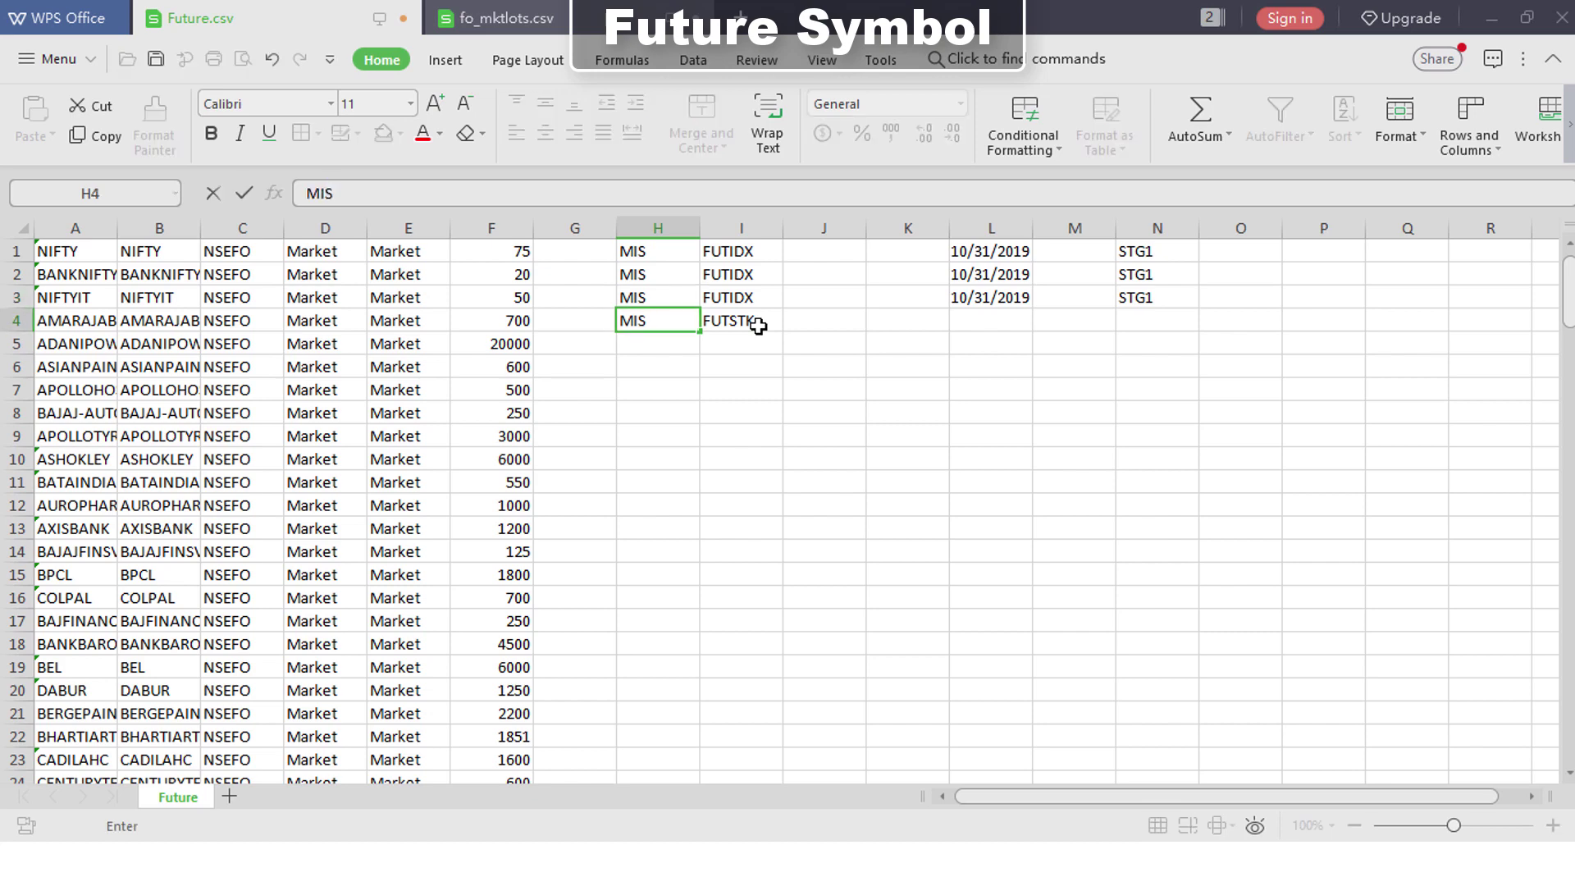
# Copy the expiry date 10/31/2019 and strategy tag STG1 from L3:N3 into row 4
pyautogui.press('Right')
pyautogui.press('Right')
pyautogui.press('Right')
pyautogui.press('Right')
pyautogui.press('Up')
pyautogui.hotkey('shift', 'Right')
pyautogui.hotkey('shift', 'Right')
pyautogui.hotkey('shift', 'Down')
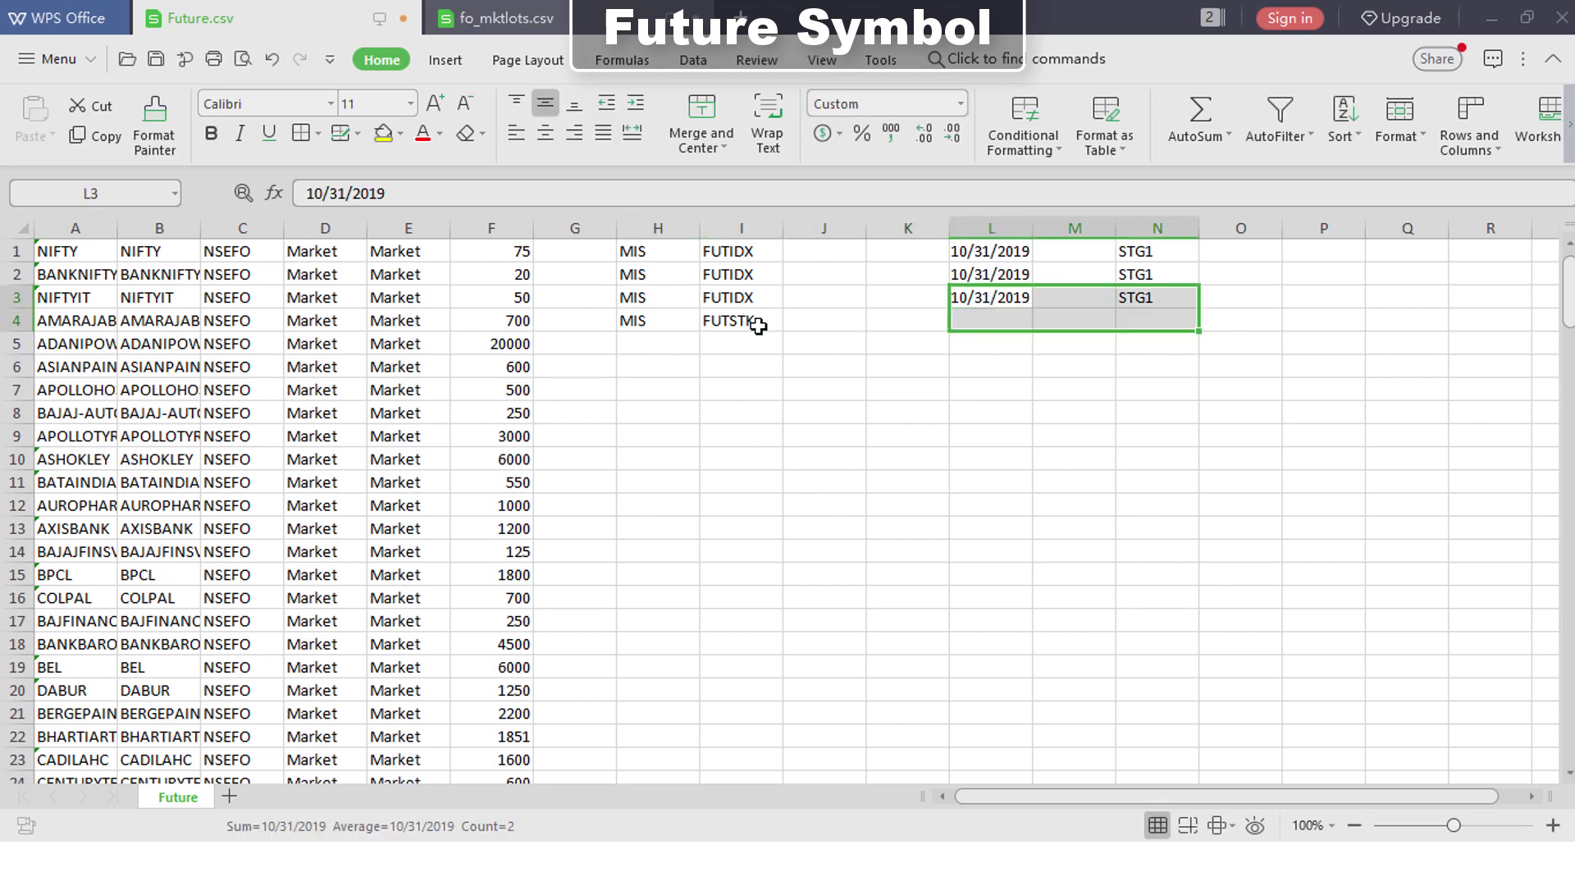
pyautogui.press('Up')
pyautogui.press('Down')
pyautogui.hotkey('shift', 'Right')
pyautogui.hotkey('shift', 'Right')
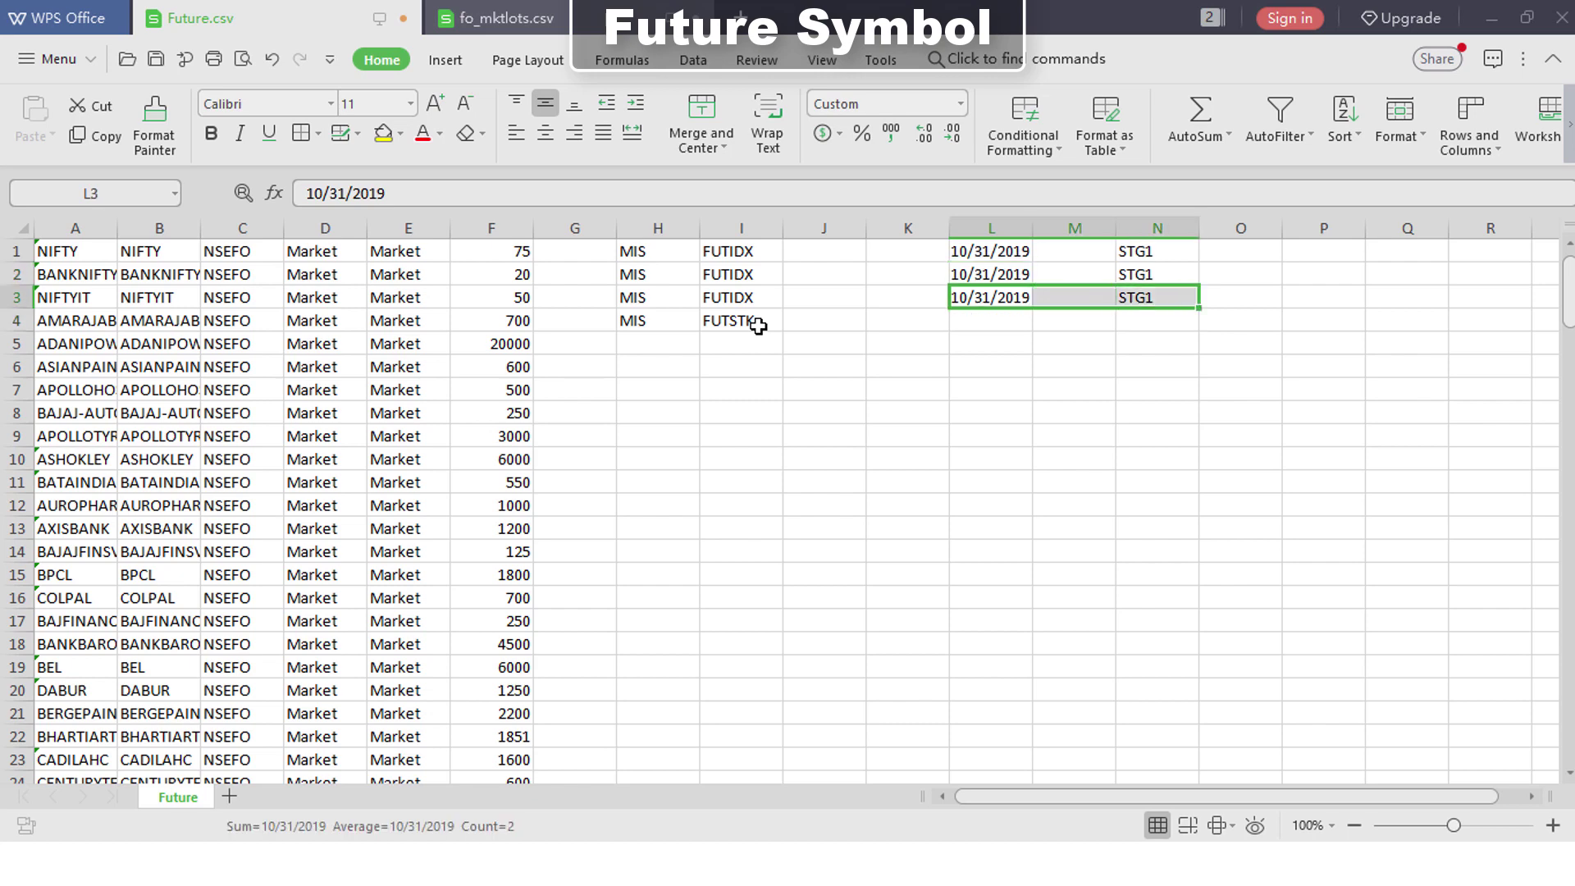
pyautogui.hotkey('ctrl', 'c')
pyautogui.hotkey('shift', 'Down')
pyautogui.hotkey('ctrl', 'v')
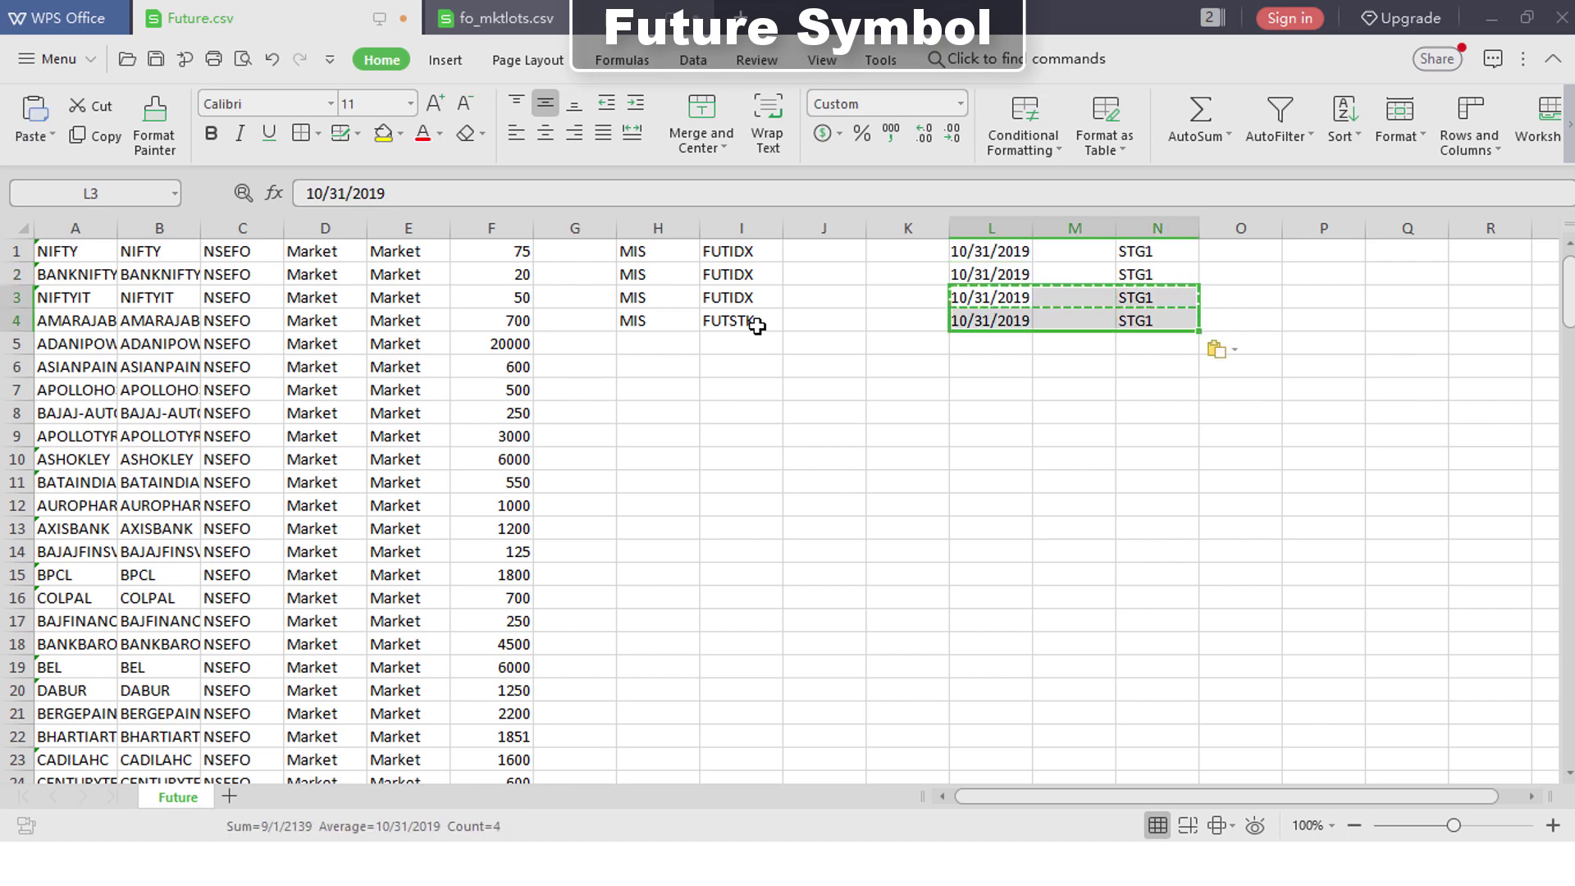
# Copy the row 4 values in H4:N4 down through row 152, then select the strategy tag column N
pyautogui.click(668, 322)
pyautogui.hotkey('shift', 'Right')
pyautogui.hotkey('shift', 'Right')
pyautogui.hotkey('shift', 'Right')
pyautogui.hotkey('shift', 'Right')
pyautogui.hotkey('shift', 'Right')
pyautogui.hotkey('shift', 'Right')
pyautogui.rightClick(680, 325)
pyautogui.click(725, 343)
pyautogui.hotkey('shift', 'pagedown')
pyautogui.hotkey('shift', 'pagedown')
pyautogui.hotkey('shift', 'pagedown')
pyautogui.hotkey('shift', 'pagedown')
pyautogui.hotkey('shift', 'pagedown')
pyautogui.hotkey('shift', 'pagedown')
pyautogui.hotkey('shift', 'pagedown')
pyautogui.hotkey('shift', 'Up')
pyautogui.hotkey('shift', 'Up')
pyautogui.hotkey('shift', 'Up')
pyautogui.hotkey('shift', 'Up')
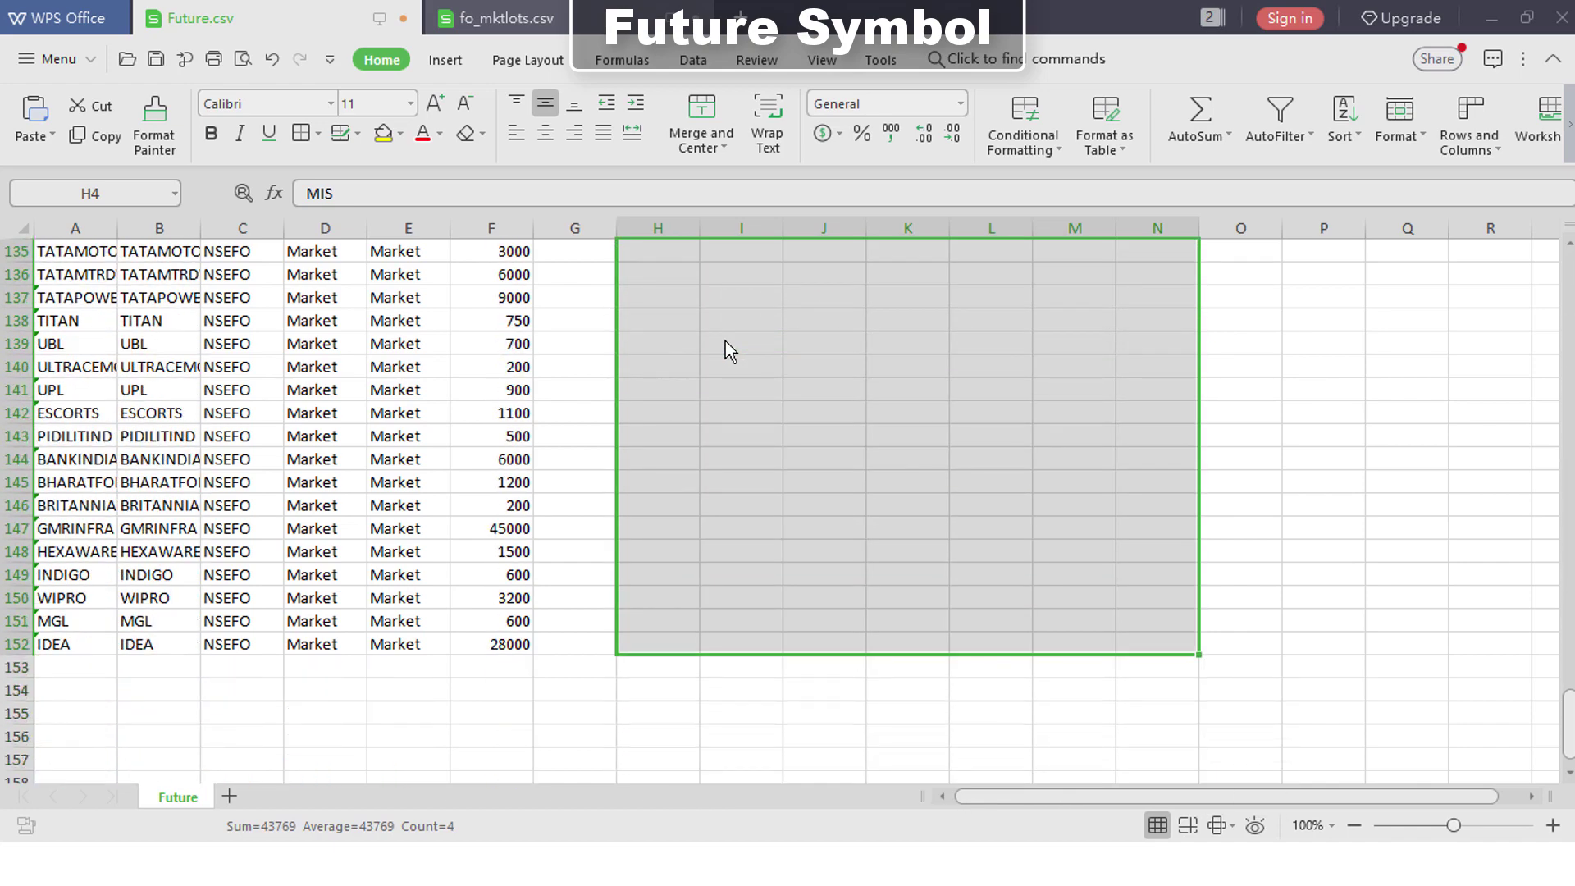
pyautogui.hotkey('ctrl', 'v')
pyautogui.click(1150, 245)
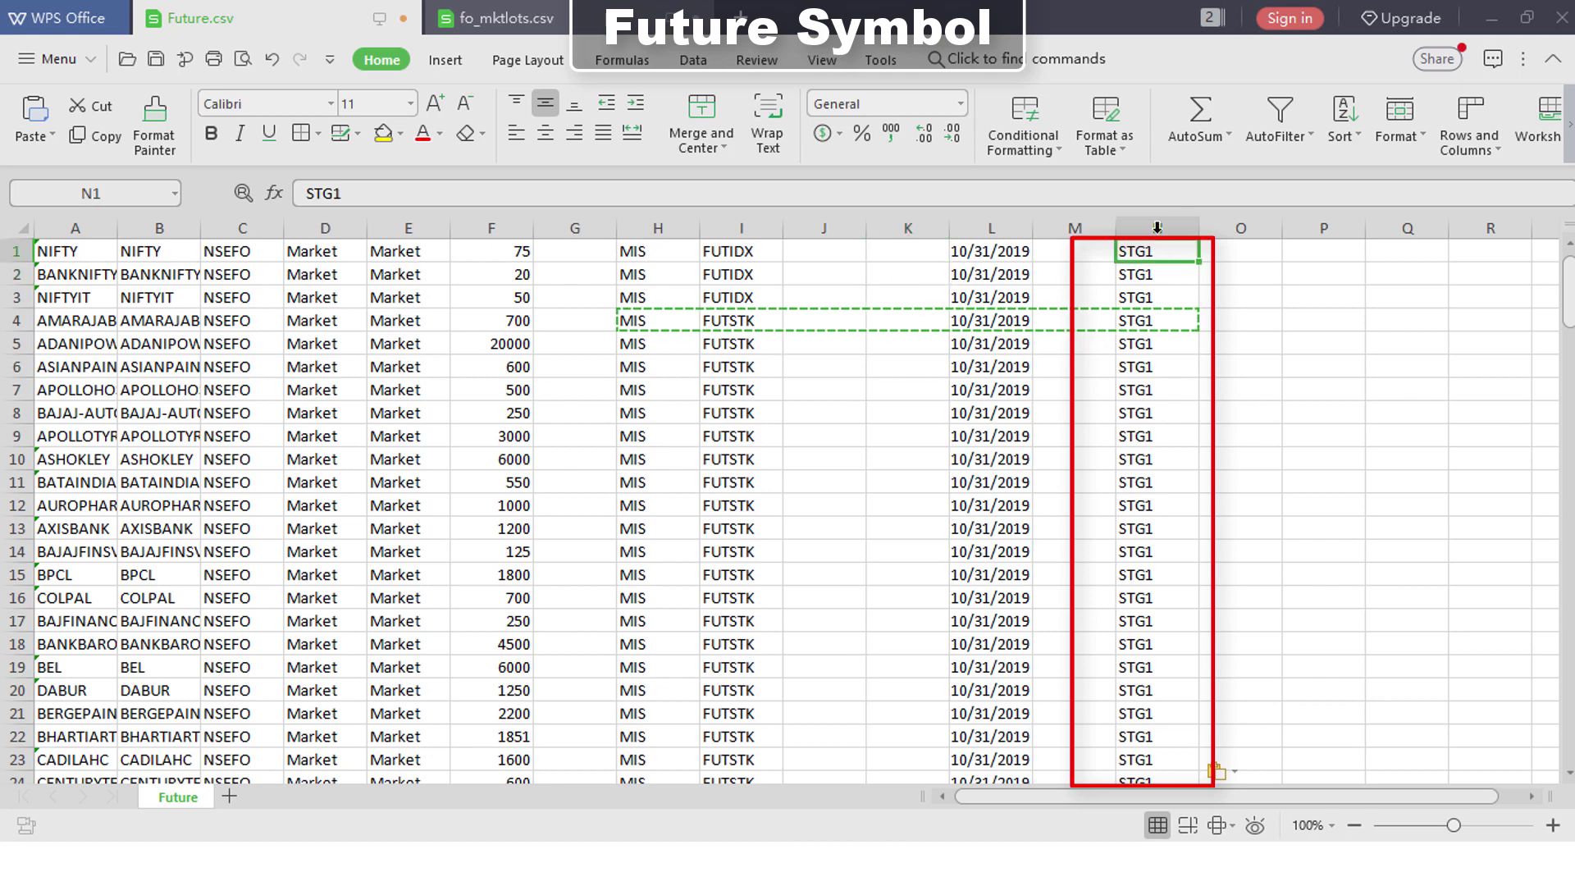
pyautogui.click(1157, 228)
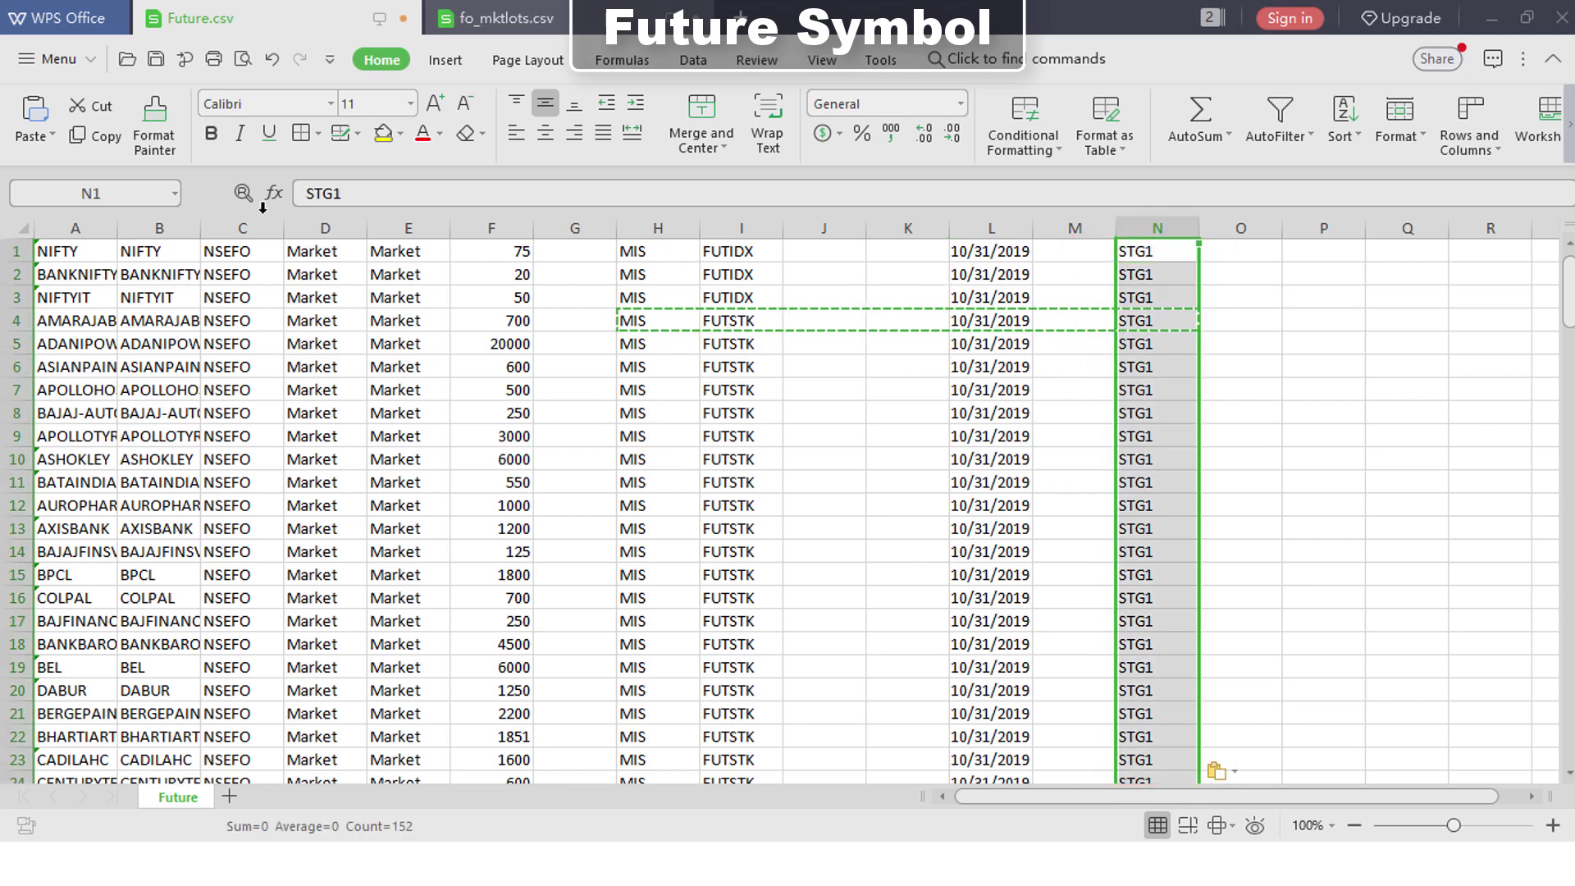
# Save the sheet to the Desktop as Future.csv in comma-delimited CSV format, replacing the existing file
pyautogui.click(156, 59)
pyautogui.click(805, 508)
pyautogui.click(667, 697)
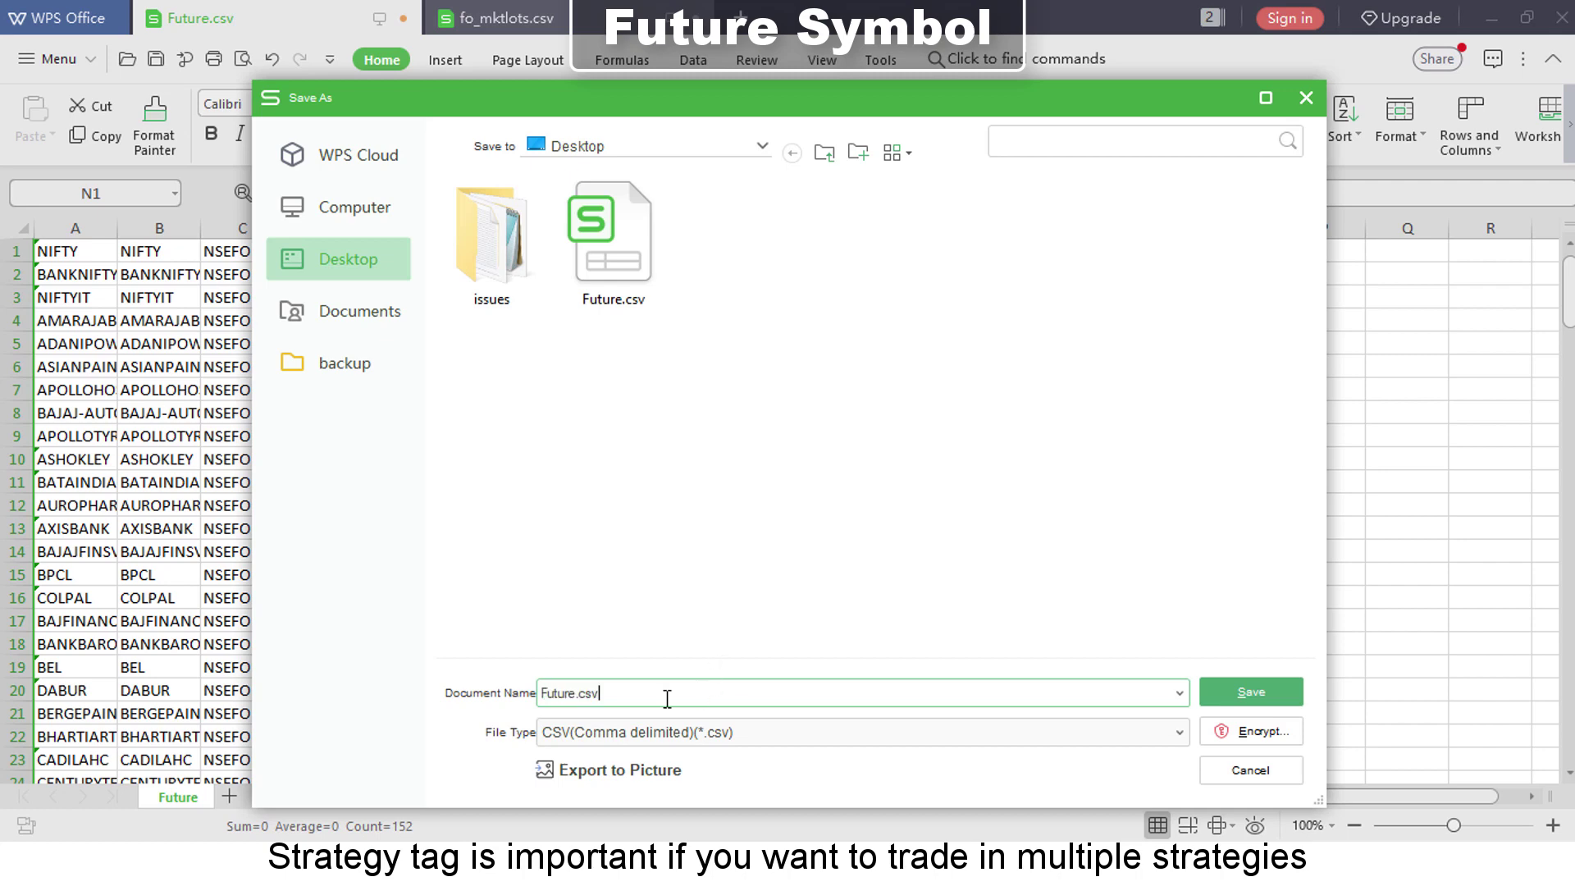
pyautogui.click(1264, 689)
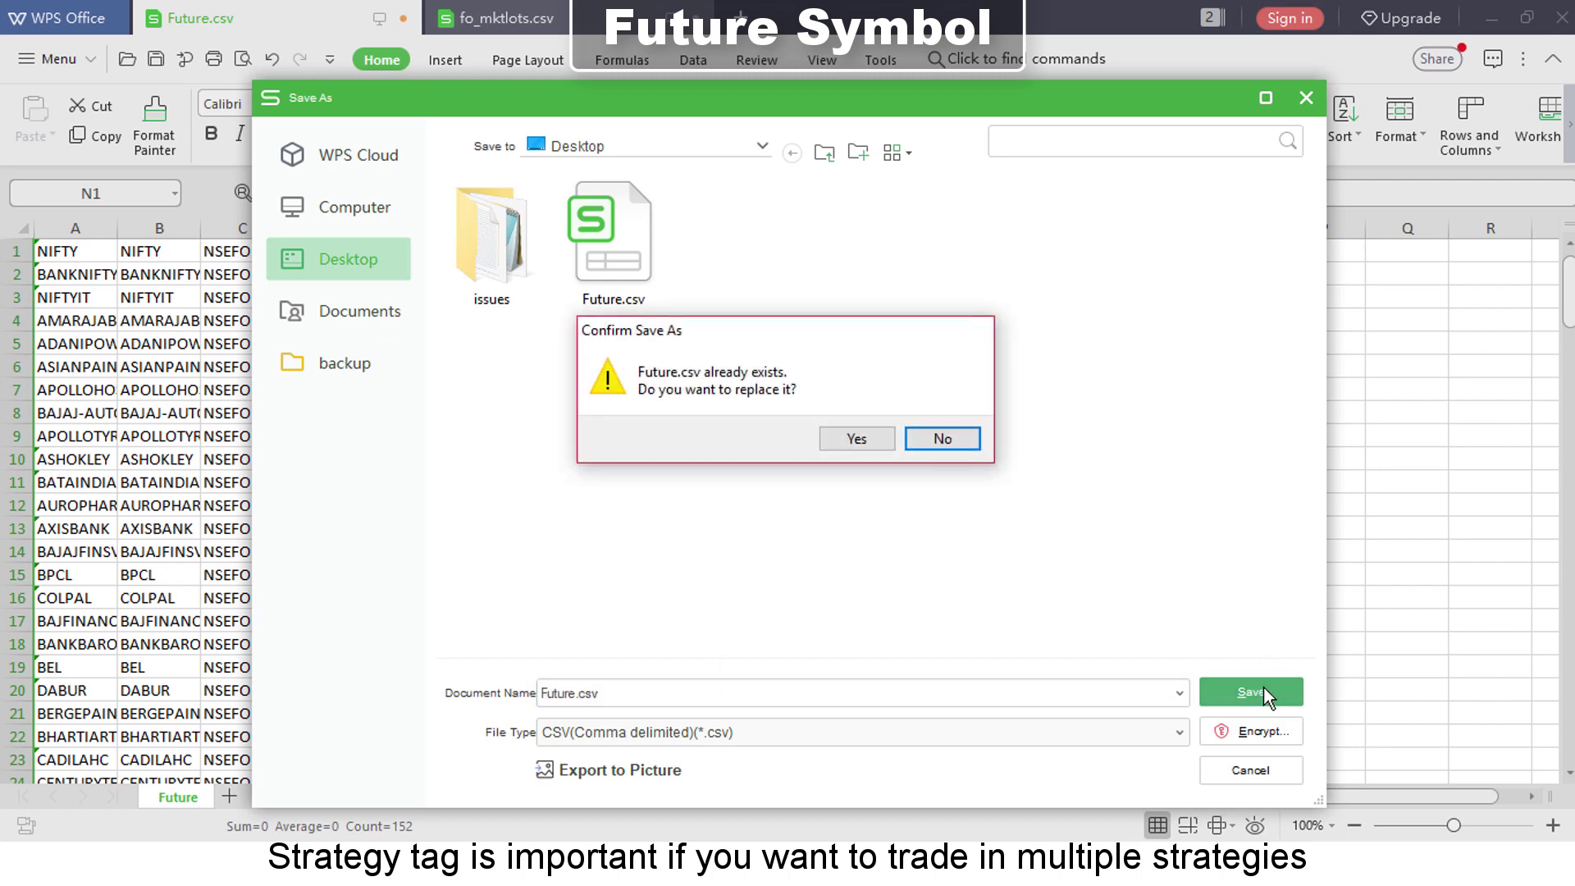
pyautogui.click(848, 443)
pyautogui.click(750, 517)
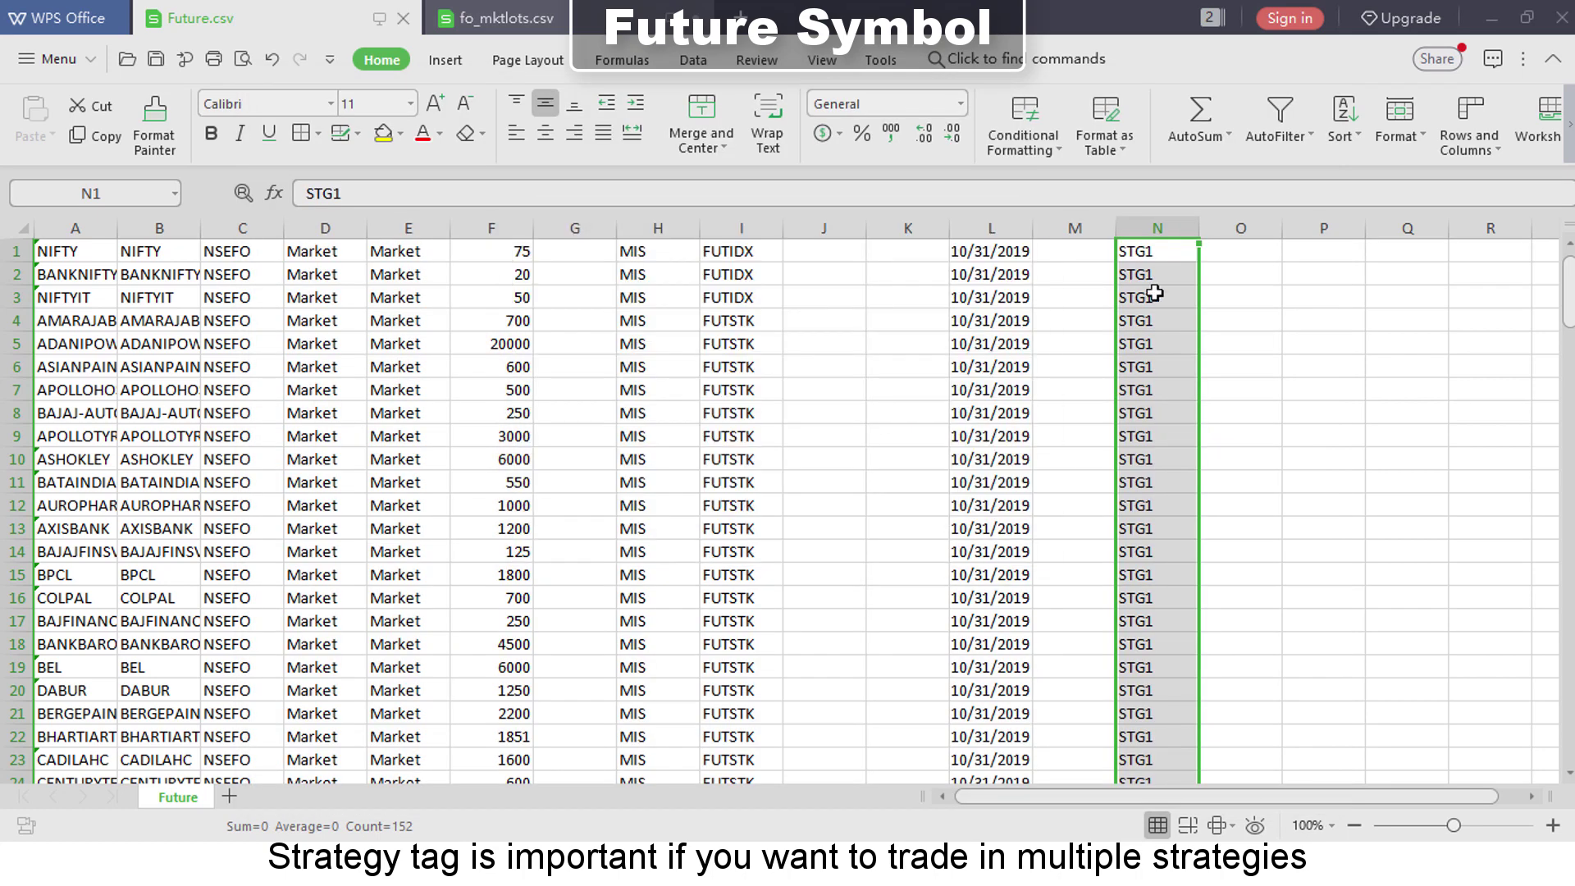
# Close WPS Office to return to ApiBridge and delete all existing symbols from Symbol Settings
pyautogui.click(1562, 17)
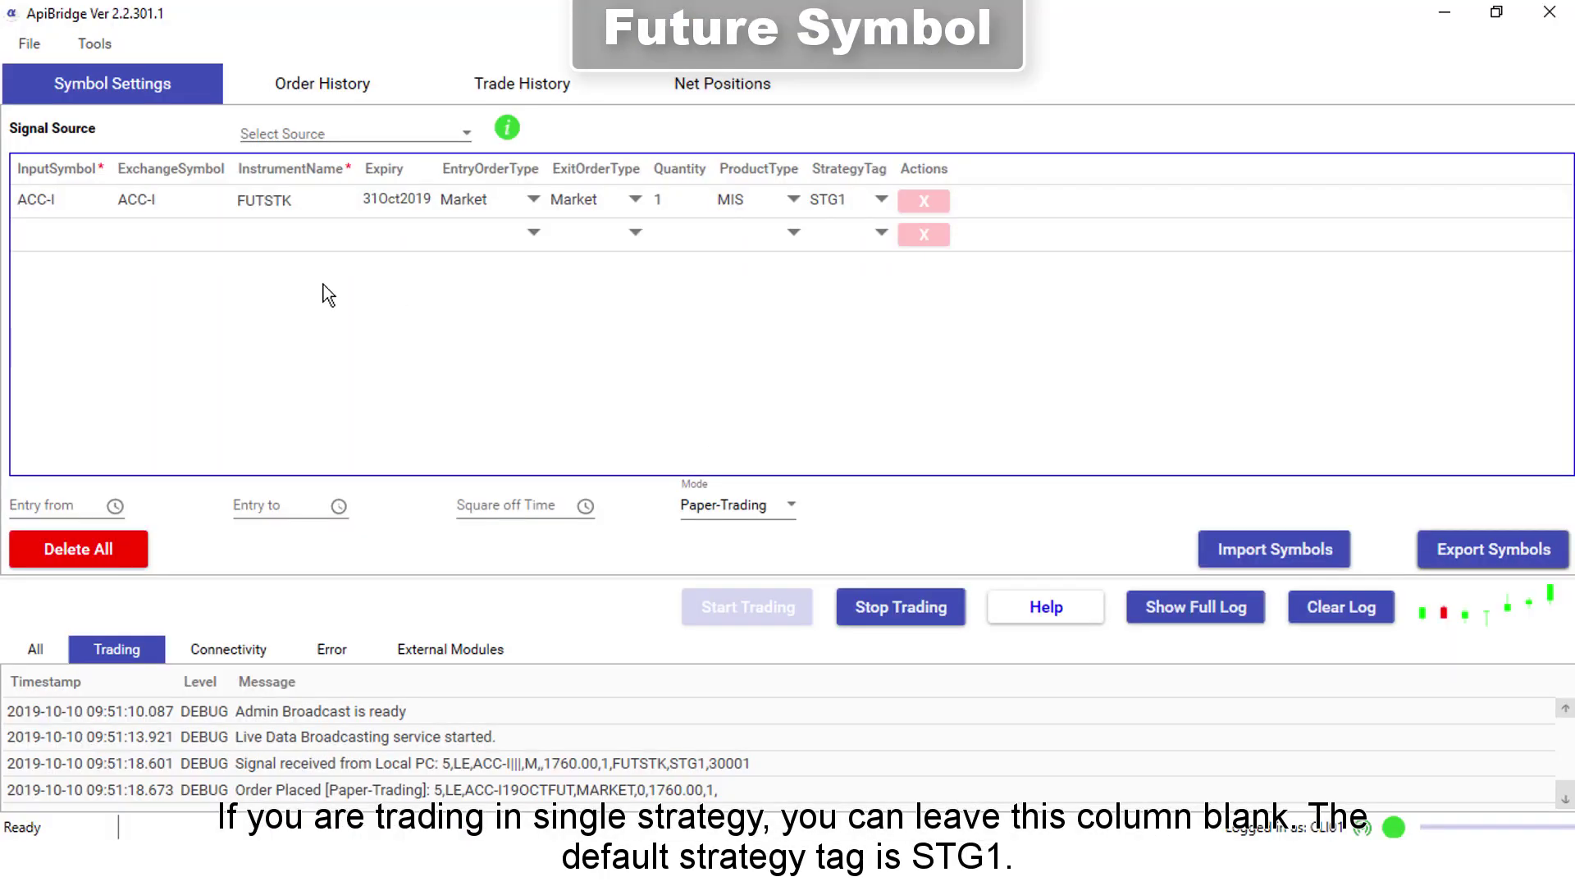
pyautogui.click(103, 548)
pyautogui.click(776, 519)
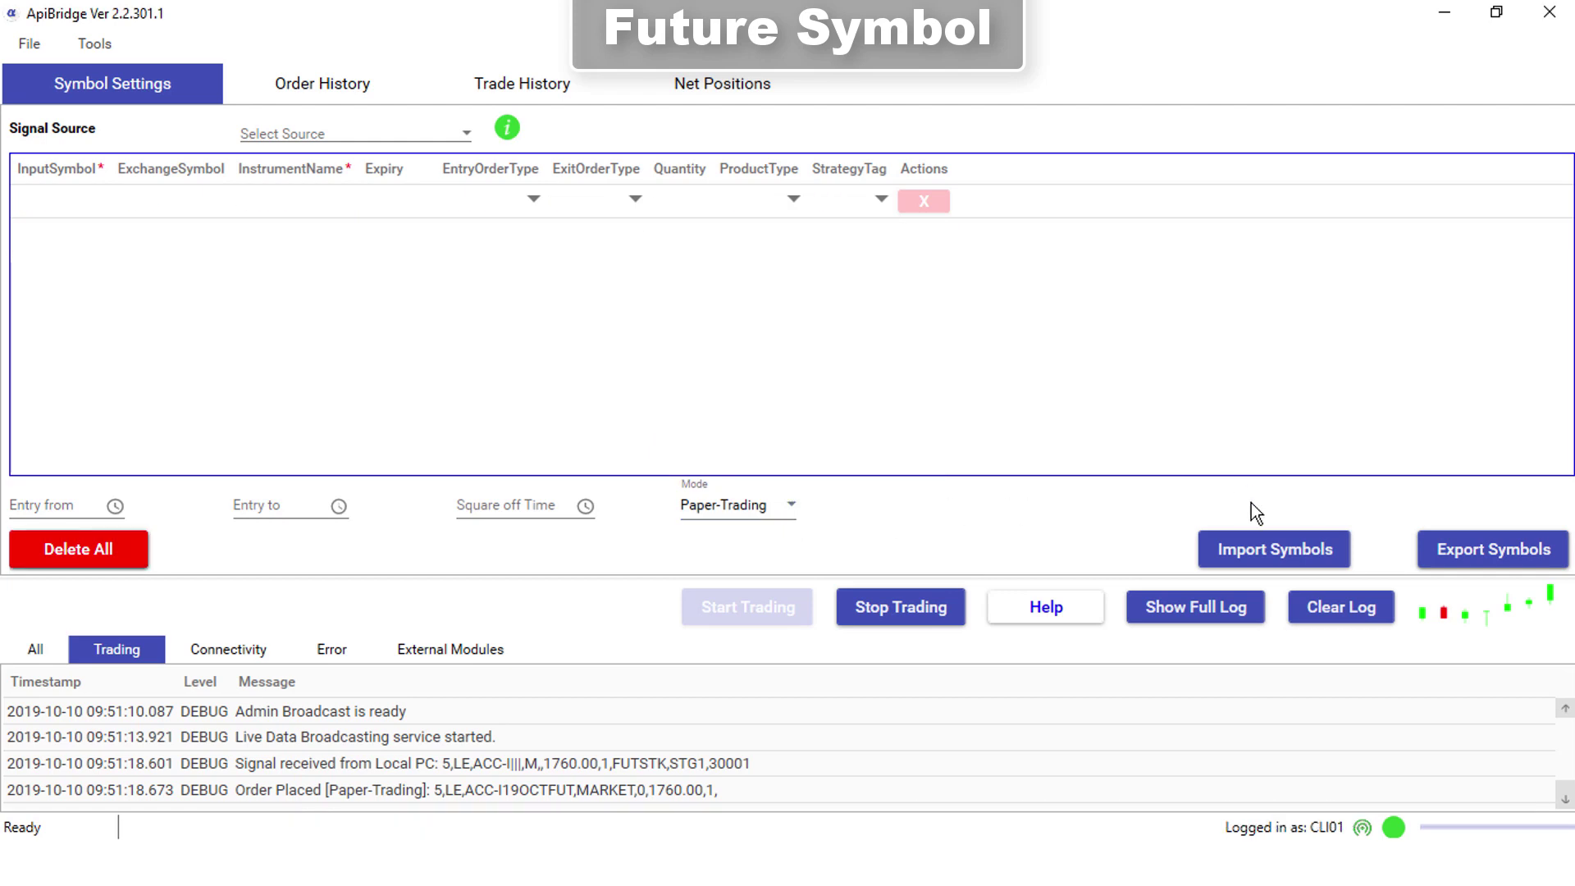
# Import the symbols from Future.csv on the Desktop into Symbol Settings
pyautogui.click(1262, 548)
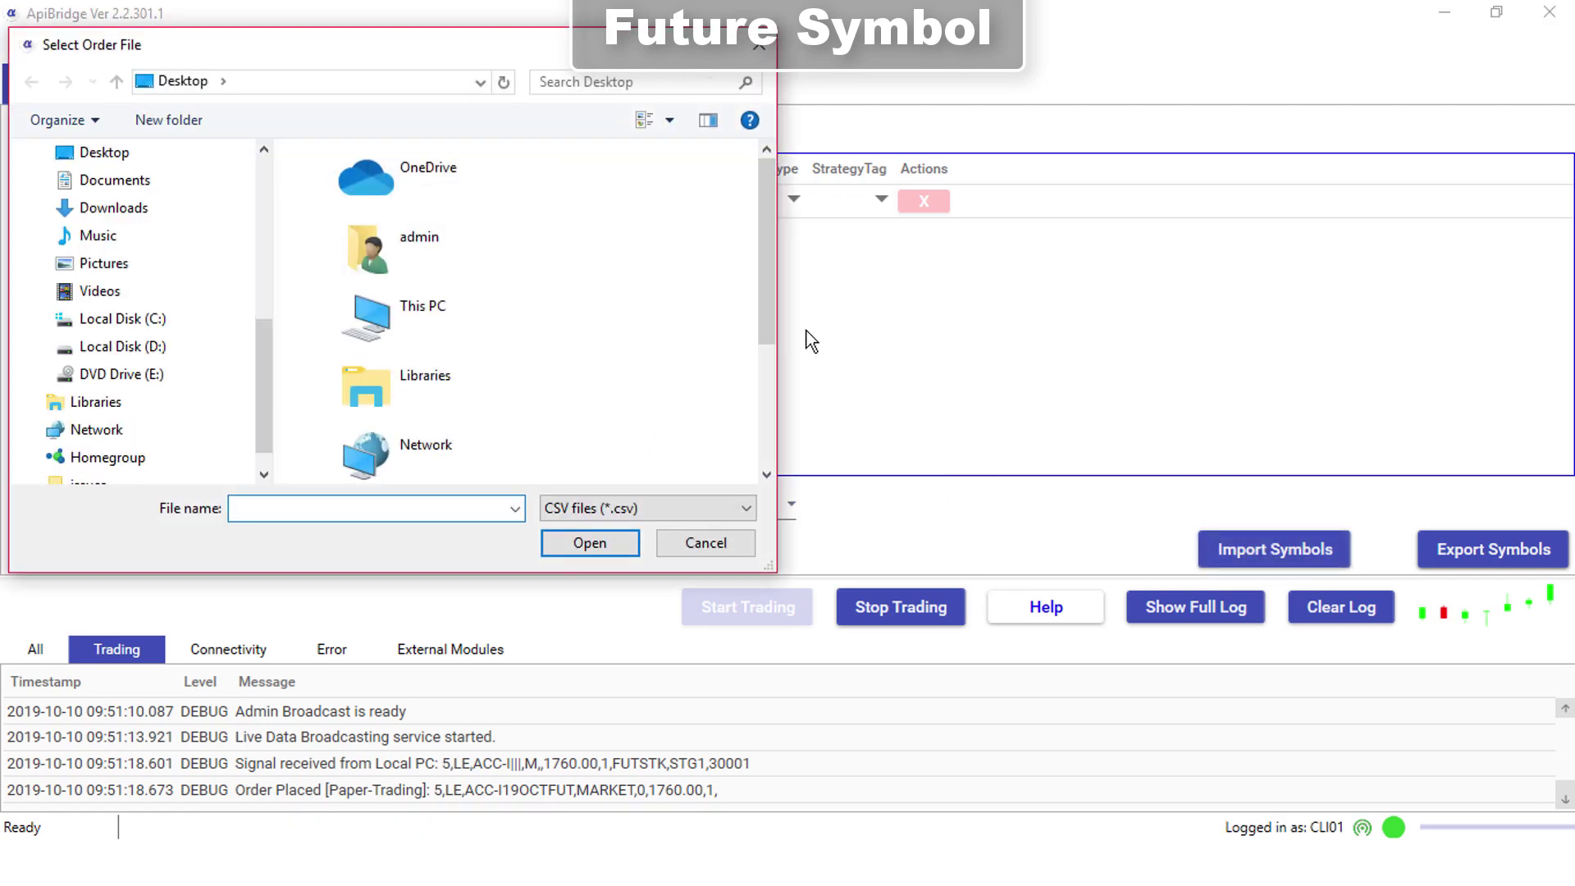
pyautogui.moveTo(765, 303); pyautogui.dragTo(763, 445)
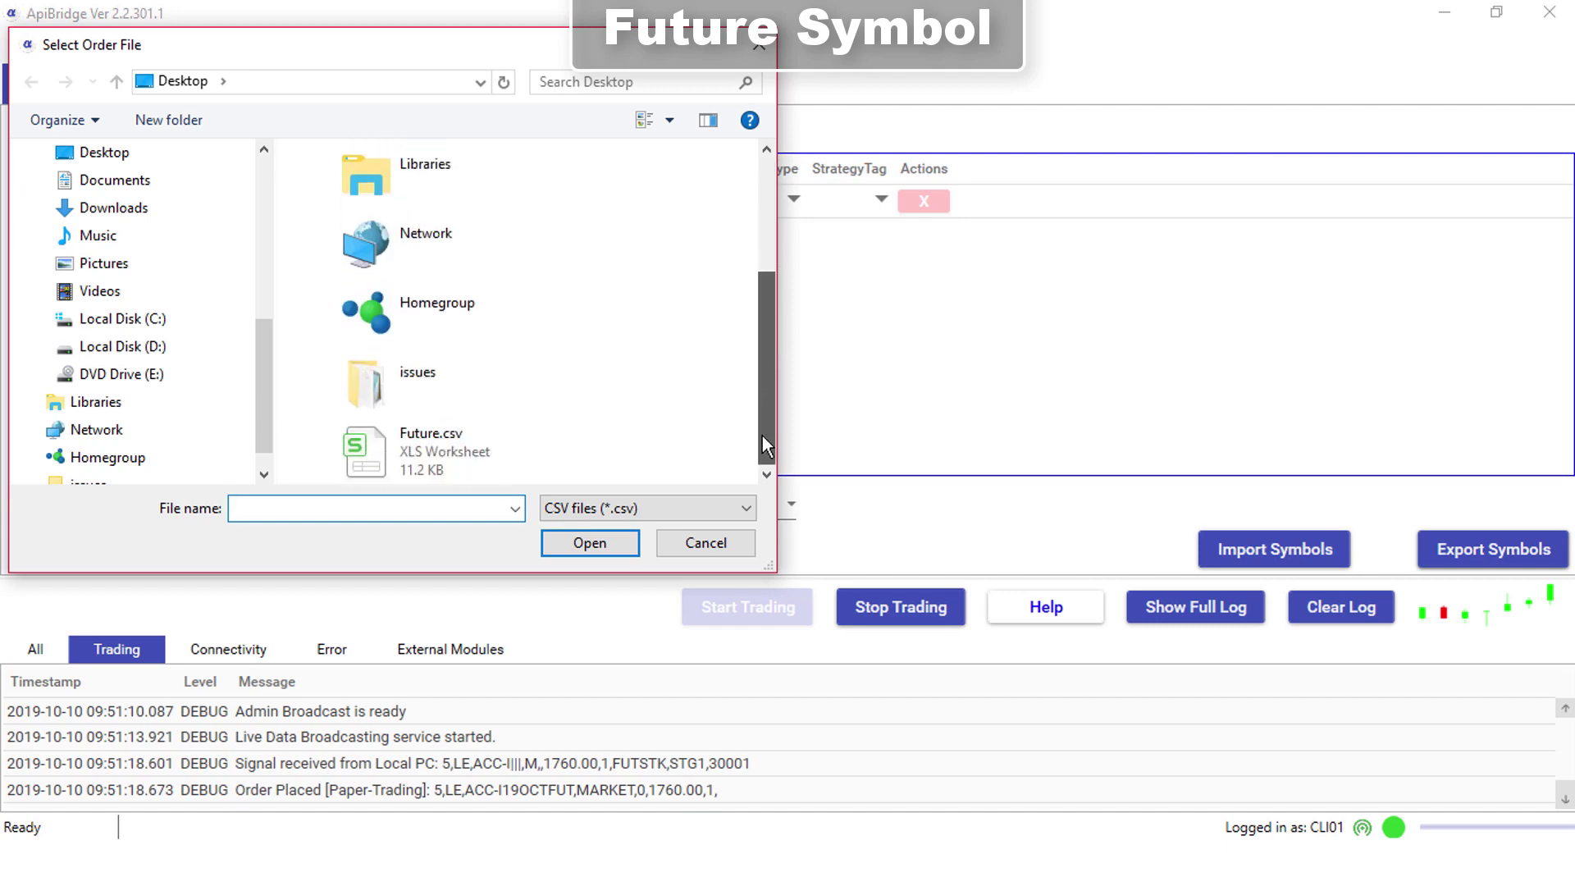
pyautogui.click(546, 440)
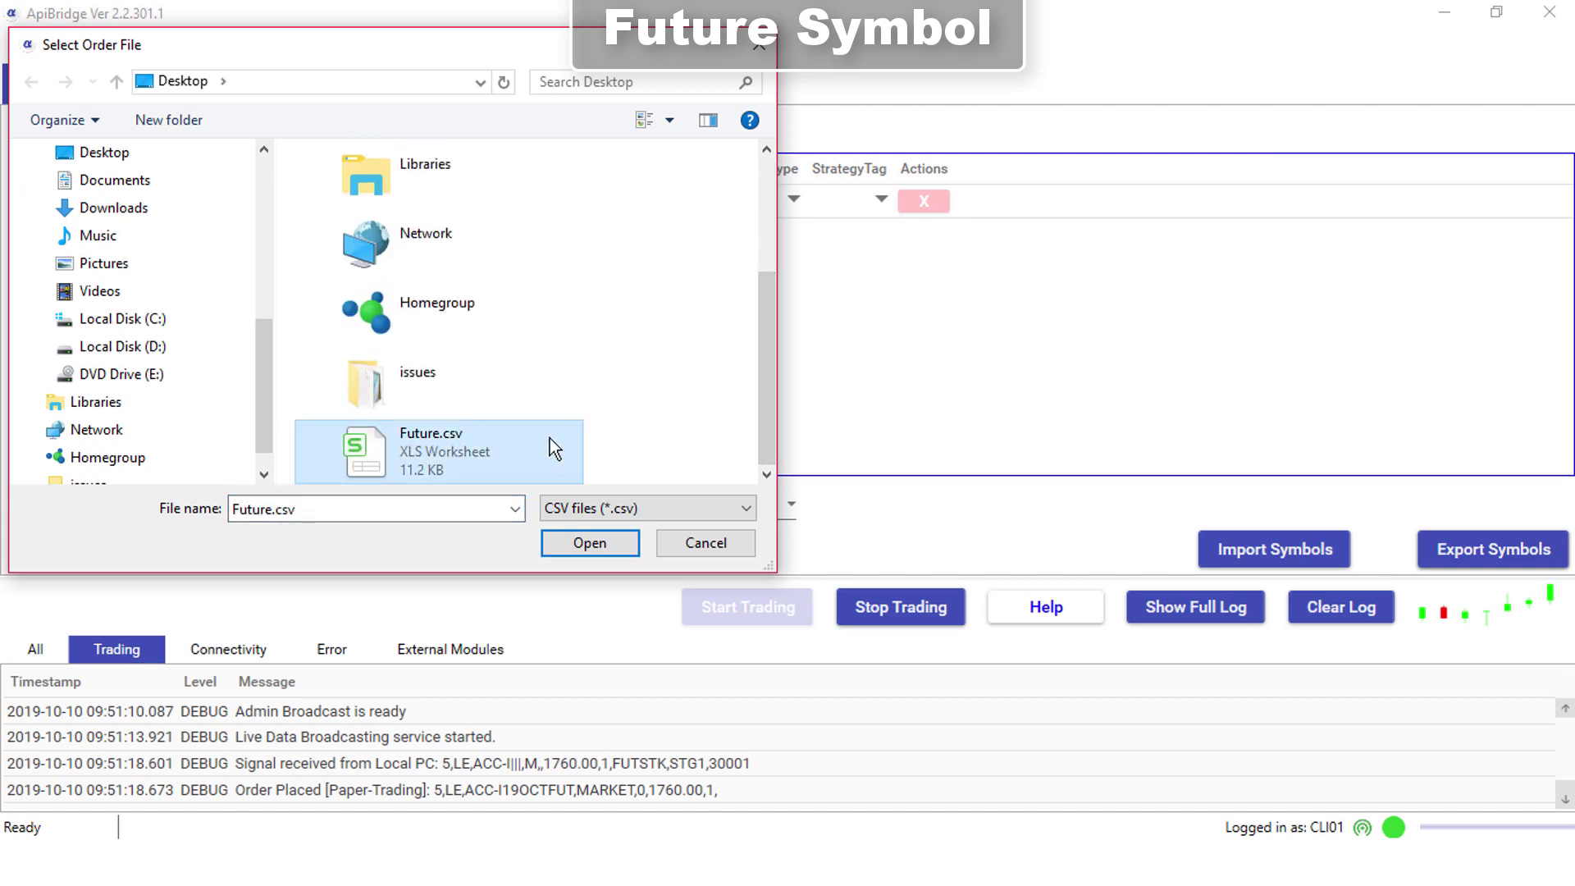
pyautogui.click(587, 533)
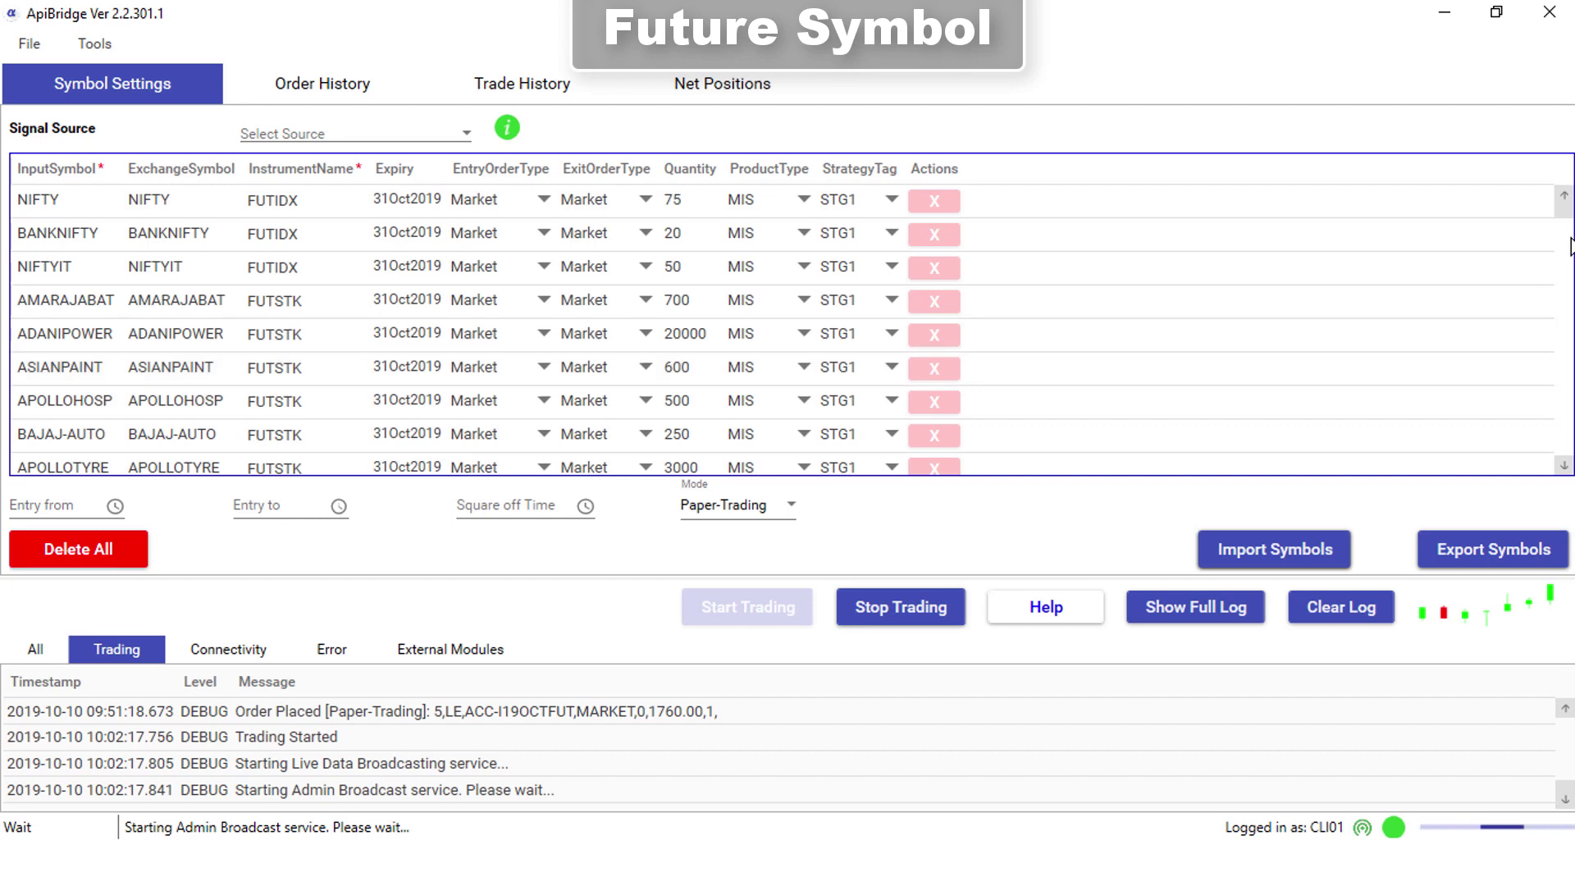
# Look through the imported future symbols down to the end of the Symbol Settings list
pyautogui.moveTo(1569, 219); pyautogui.dragTo(1563, 460)
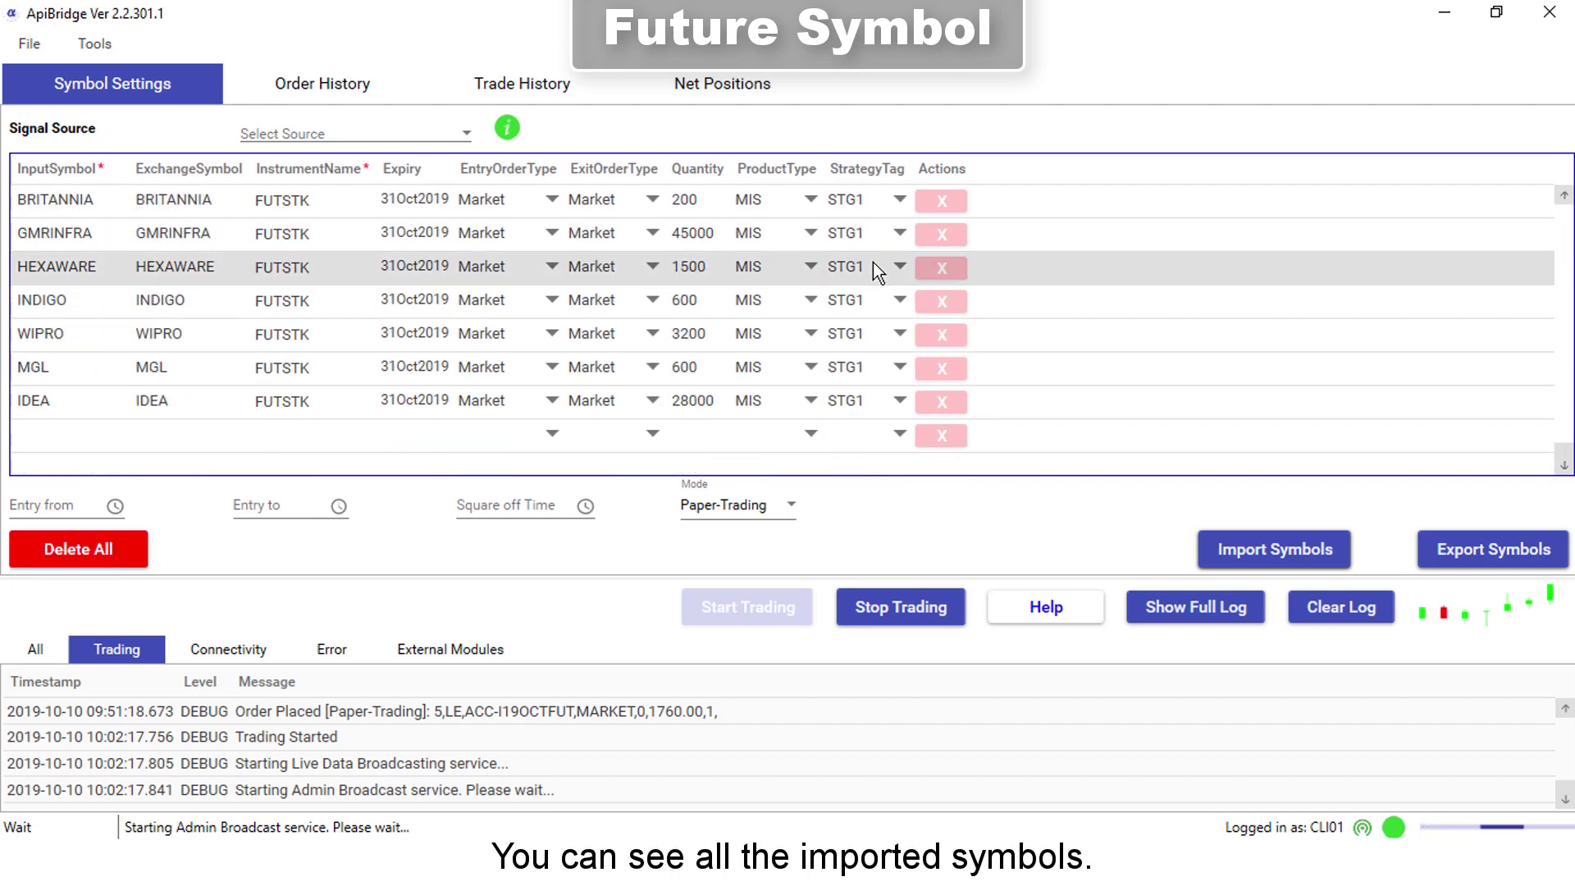
pyautogui.click(70, 98)
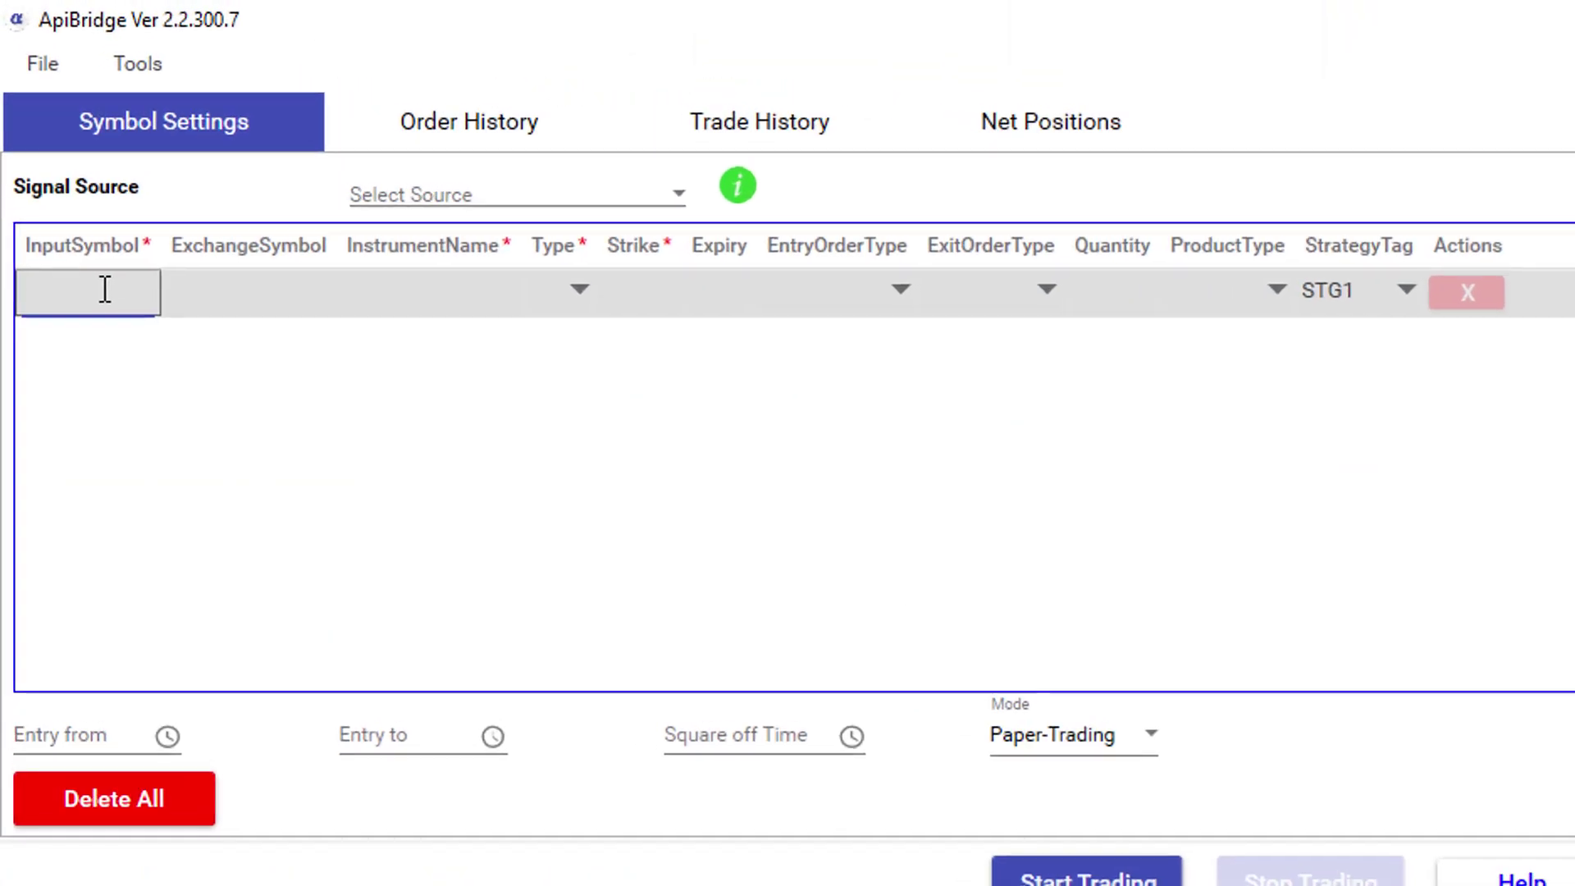
# Enter an option row with input and exchange symbol BANKNIFTY, instrument OPTIDX, type CE and strike 25000
pyautogui.write('BANKNIFTY')
pyautogui.click(210, 293)
pyautogui.write('BANKNIFTY')
pyautogui.click(427, 292)
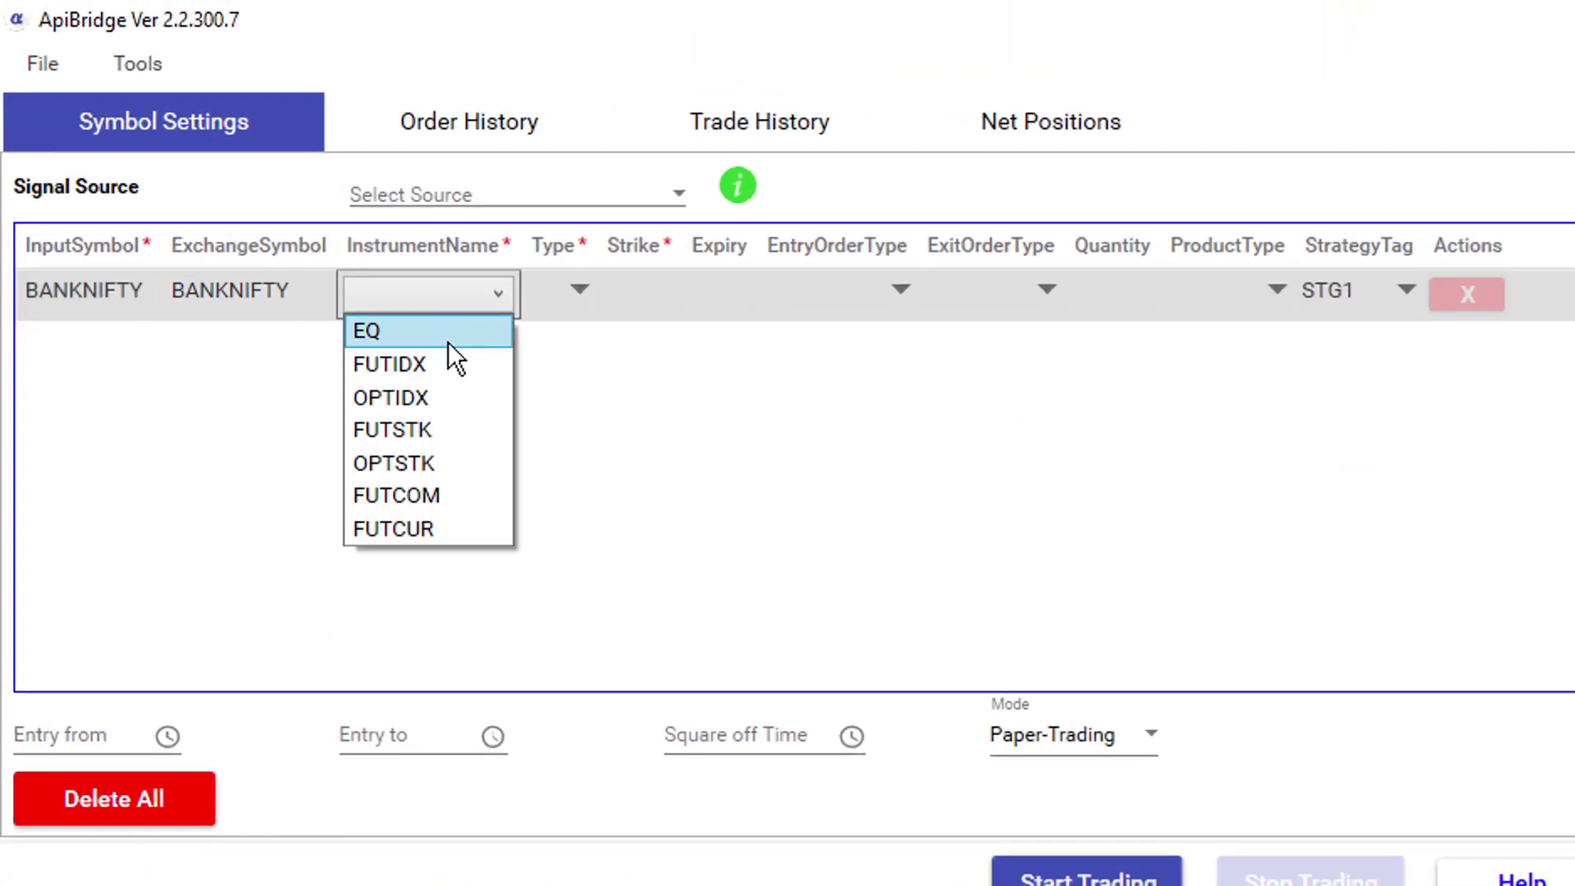
pyautogui.click(439, 398)
pyautogui.click(558, 291)
pyautogui.click(587, 362)
pyautogui.click(648, 288)
pyautogui.write('25000')
# Set the BANKNIFTY row's expiry to 10Oct2019, entry and exit order types to Market, quantity to 20 and product type to MIS
pyautogui.click(735, 297)
pyautogui.click(736, 297)
pyautogui.click(1016, 639)
pyautogui.click(960, 295)
pyautogui.click(912, 400)
pyautogui.click(1075, 290)
pyautogui.click(1073, 402)
pyautogui.click(1214, 283)
pyautogui.write('20')
pyautogui.click(1322, 291)
pyautogui.click(1323, 400)
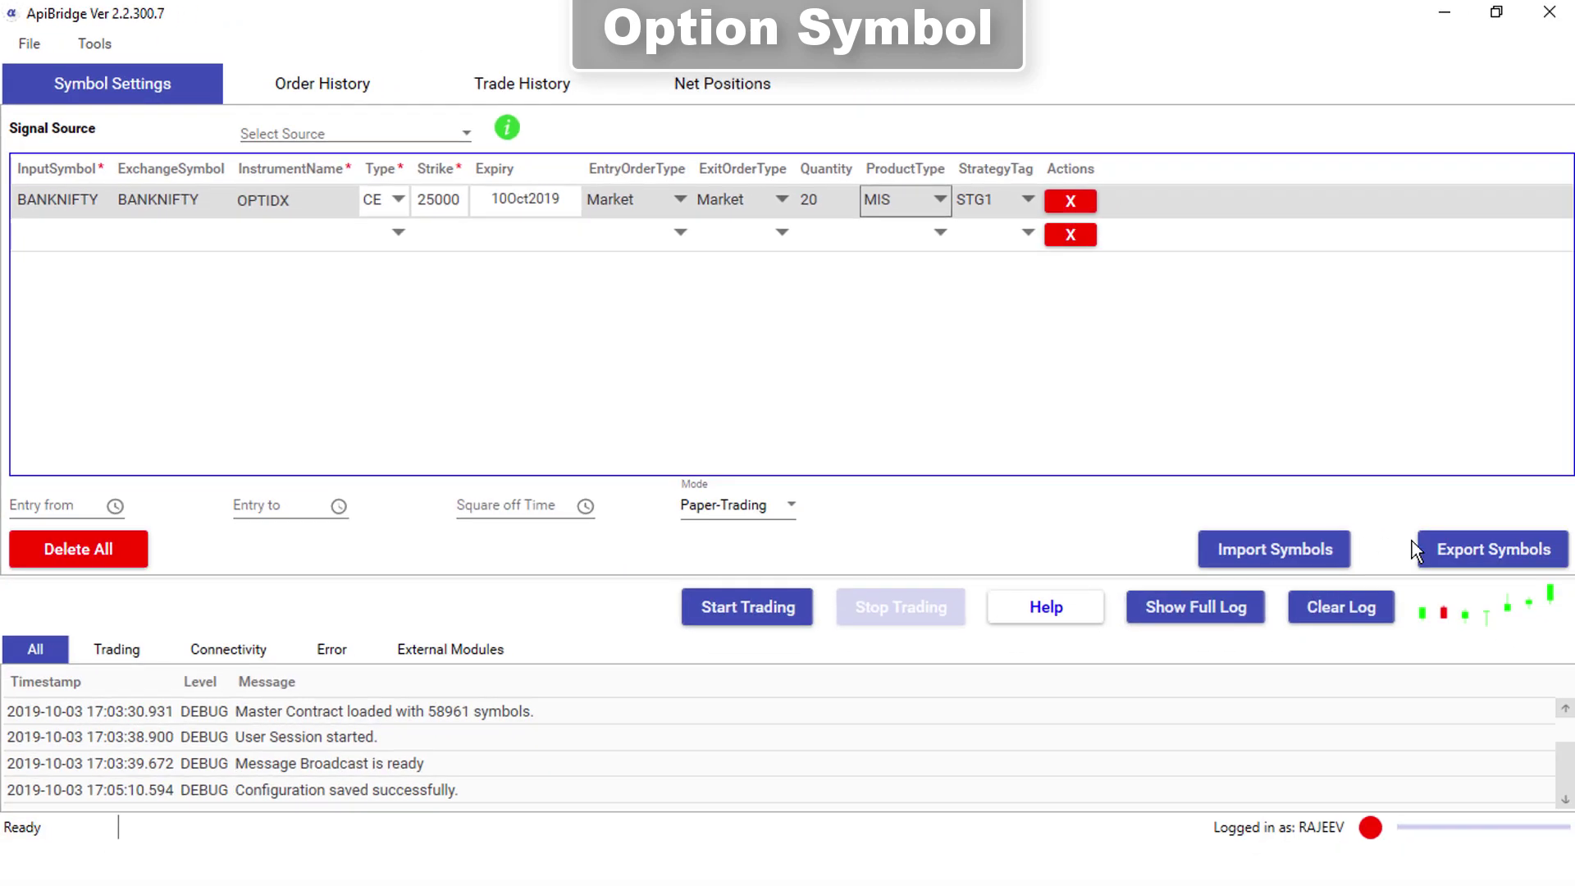
# Export the option symbol to the Desktop as OPTION SYMBOL.csv and open that file in WPS Spreadsheets
pyautogui.click(1419, 546)
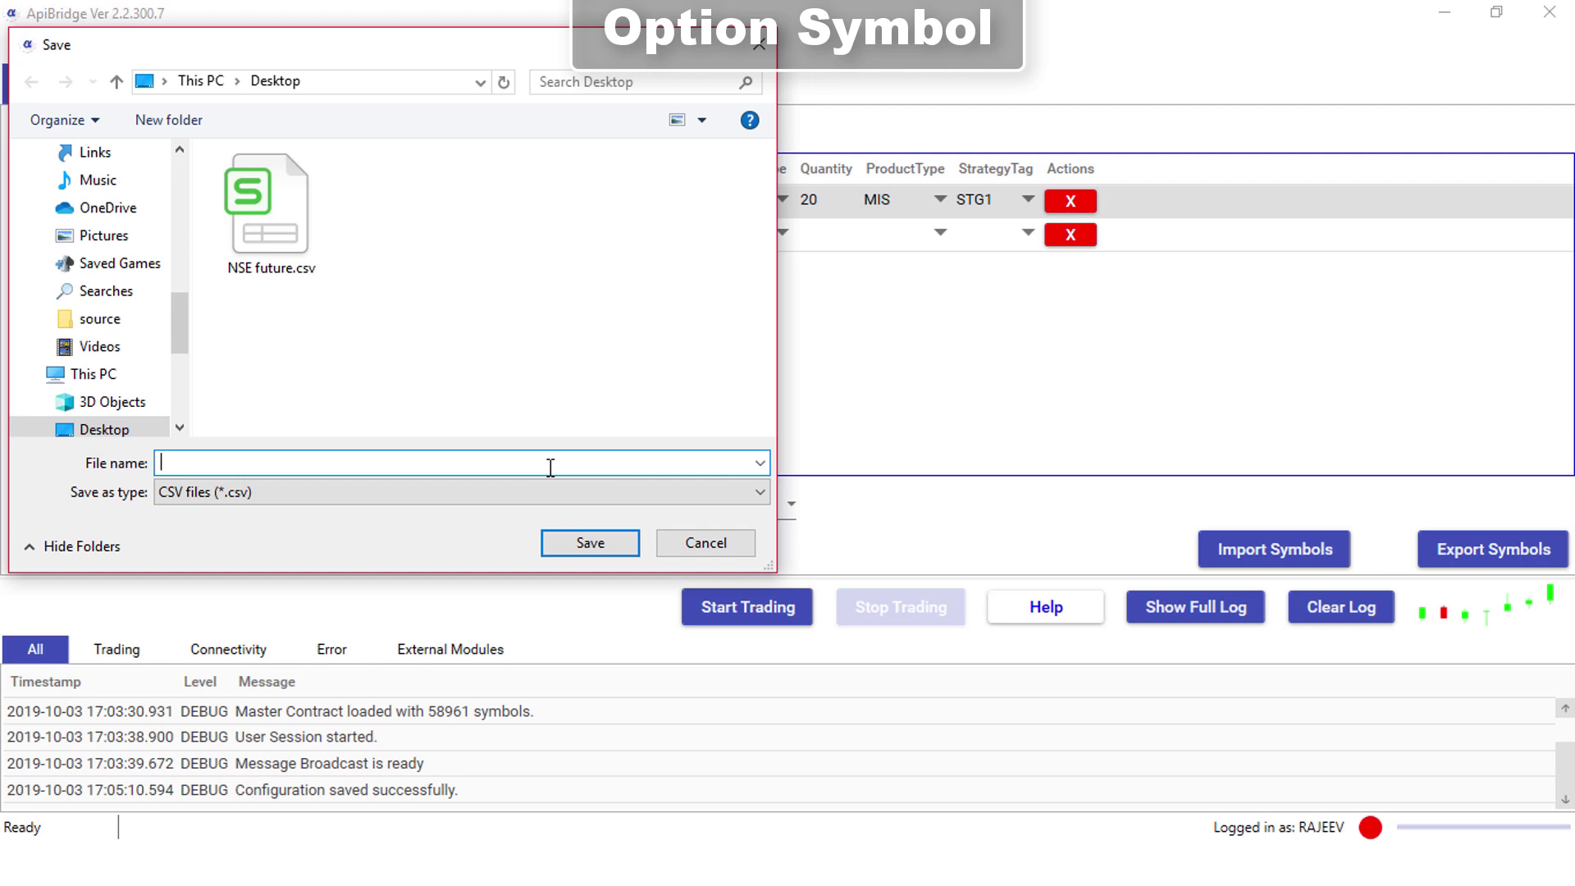
pyautogui.write('OPTION SYMBOL')
pyautogui.click(589, 543)
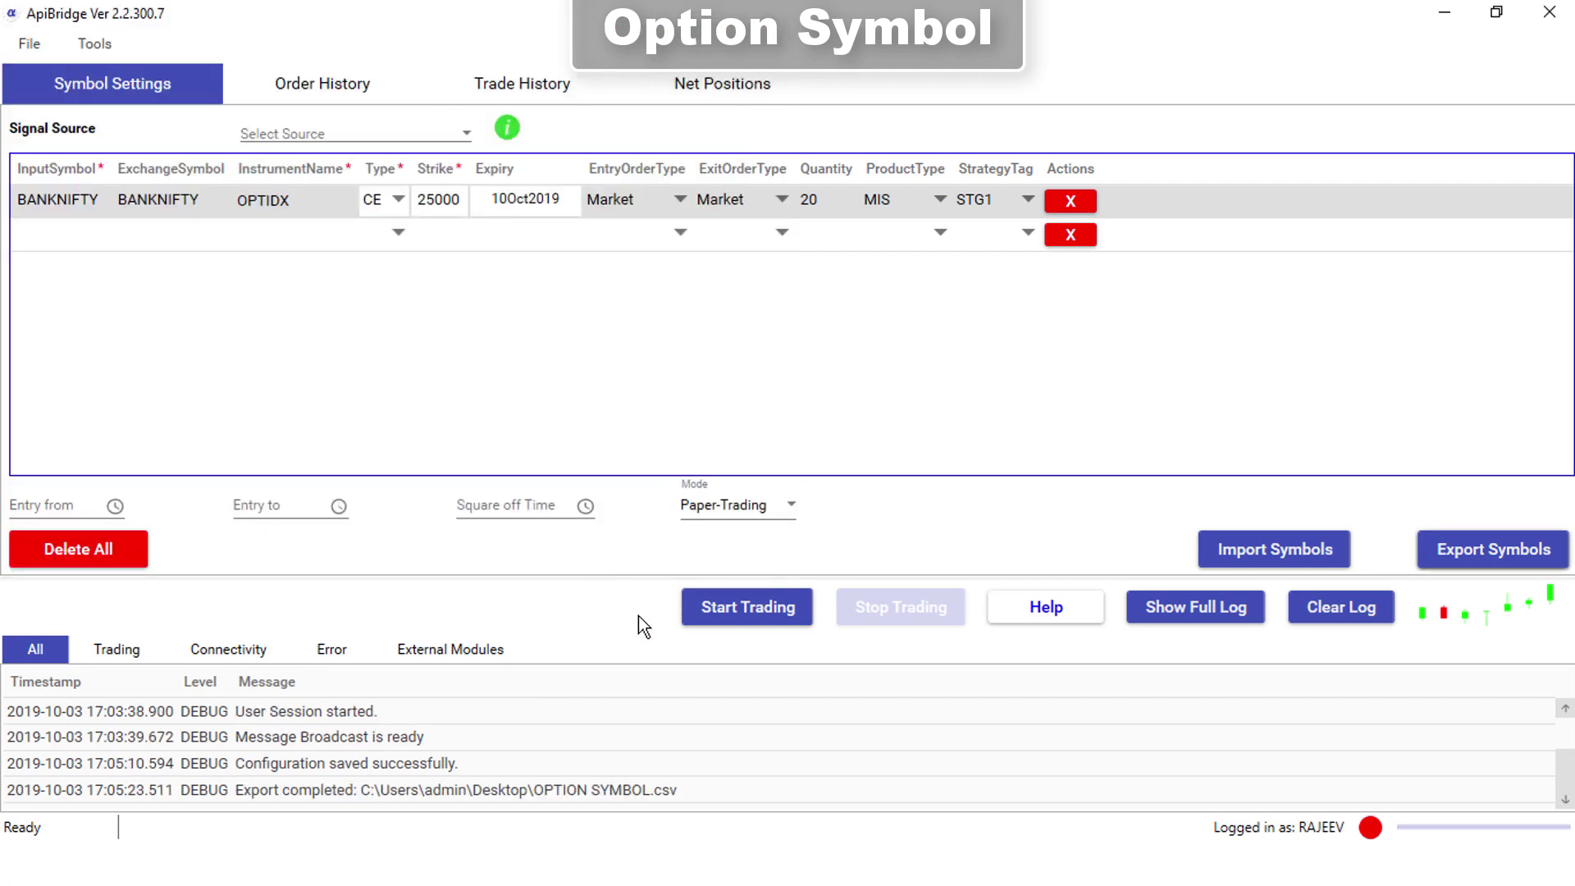
pyautogui.press('super+d')
pyautogui.doubleClick(131, 386)
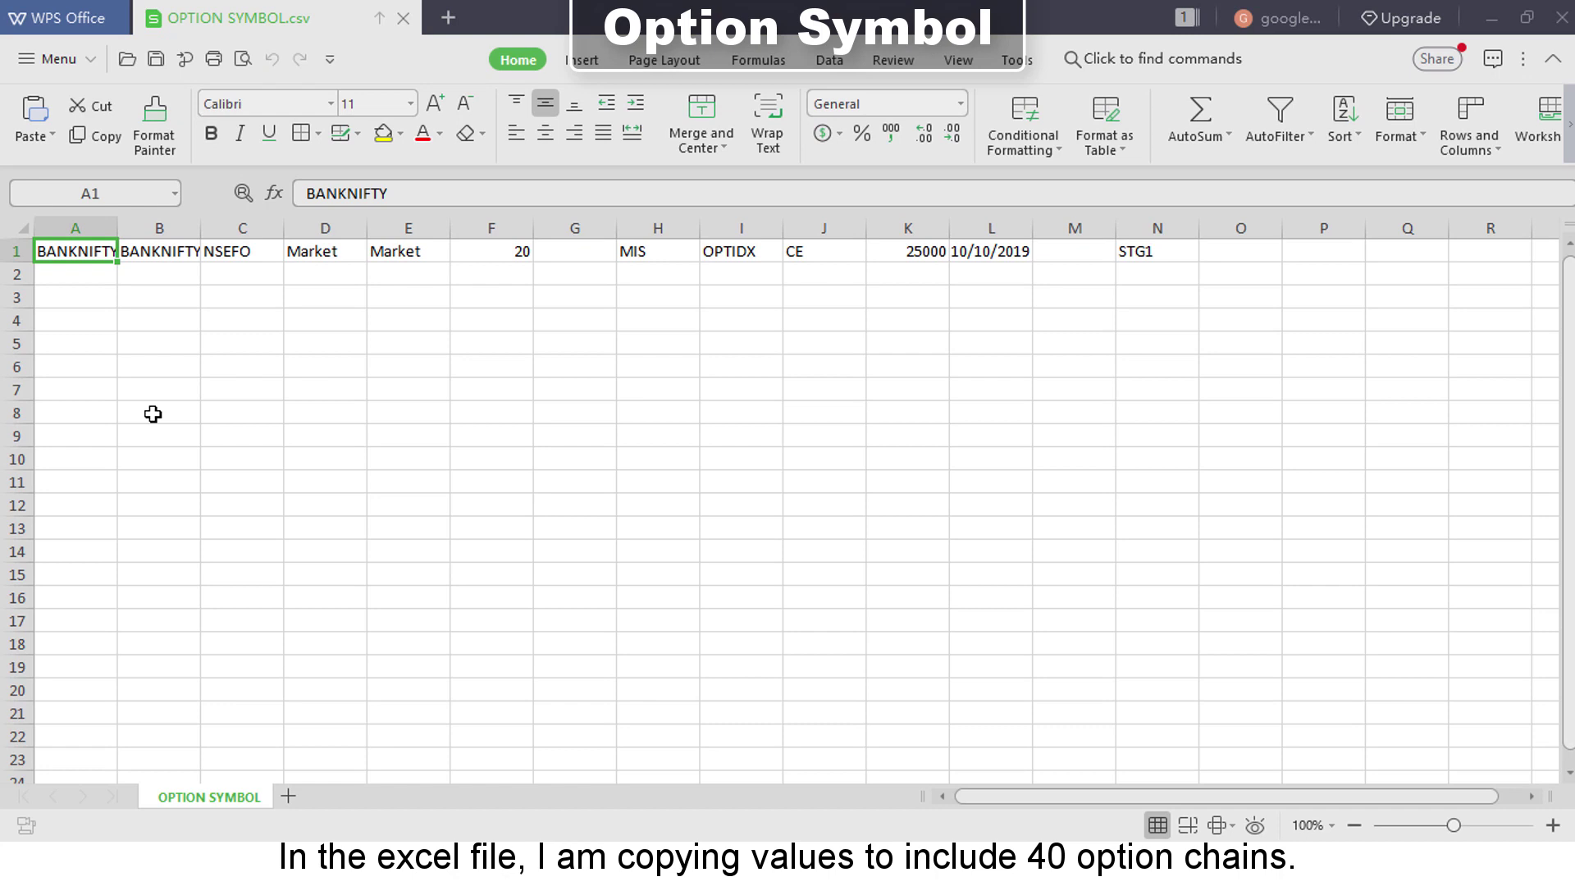
# Copy the BANKNIFTY option row A1:N1 down through row 40
pyautogui.hotkey('shift', 'Right')
pyautogui.hotkey('shift', 'Right')
pyautogui.hotkey('shift', 'Right')
pyautogui.hotkey('shift', 'Right')
pyautogui.hotkey('shift', 'Right')
pyautogui.hotkey('shift', 'Right')
pyautogui.hotkey('shift', 'Right')
pyautogui.hotkey('shift', 'Right')
pyautogui.hotkey('shift', 'Right')
pyautogui.hotkey('shift', 'Right')
pyautogui.hotkey('shift', 'Right')
pyautogui.hotkey('shift', 'Right')
pyautogui.hotkey('shift', 'Right')
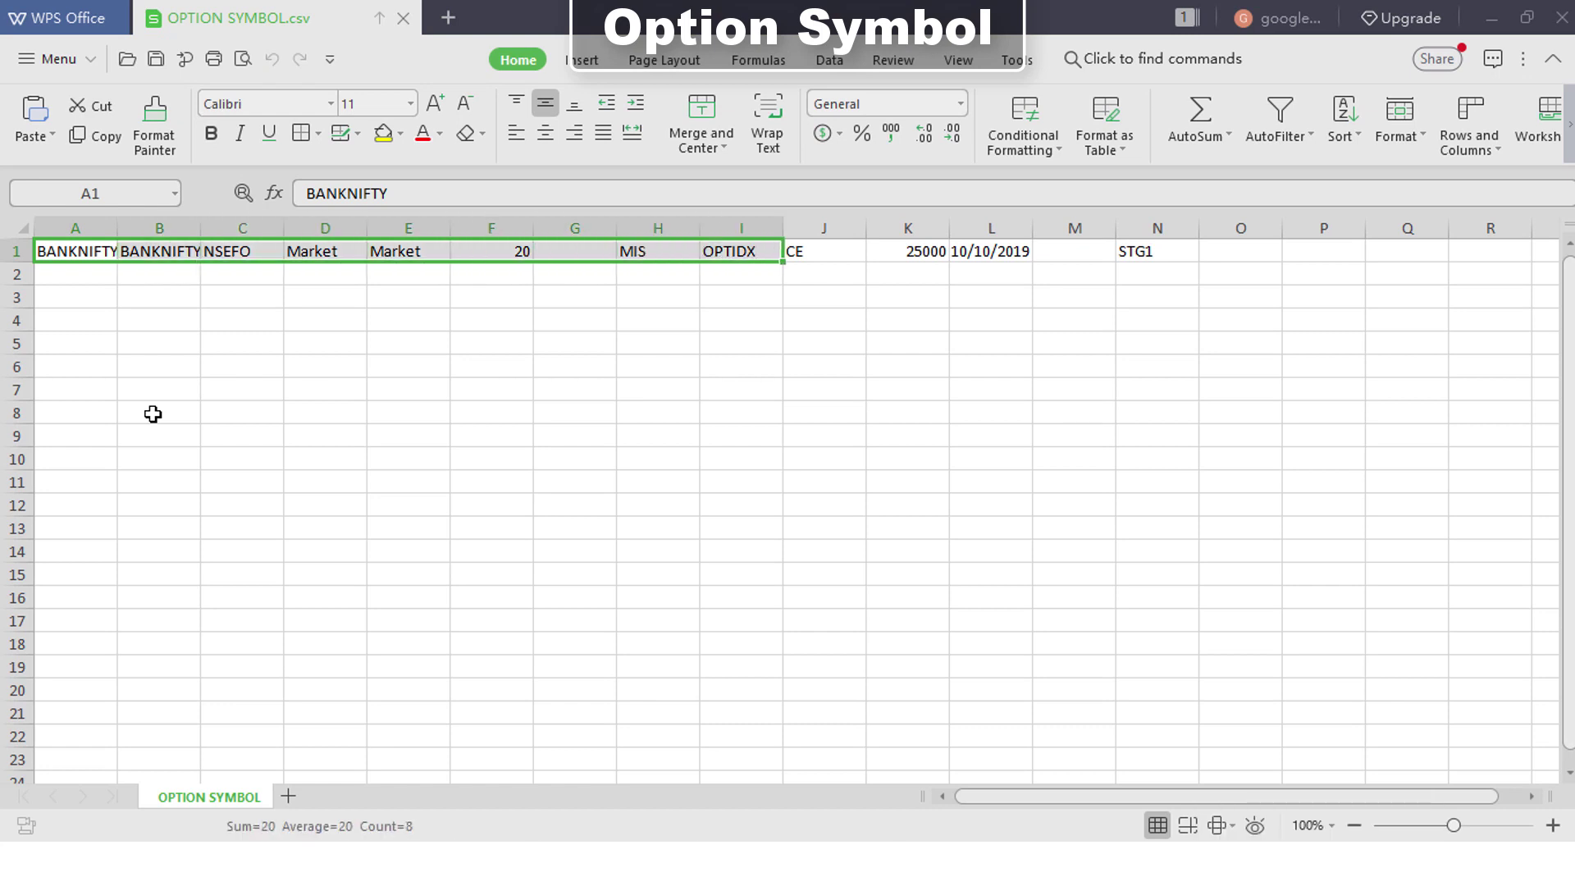
pyautogui.rightClick(328, 253)
pyautogui.click(372, 271)
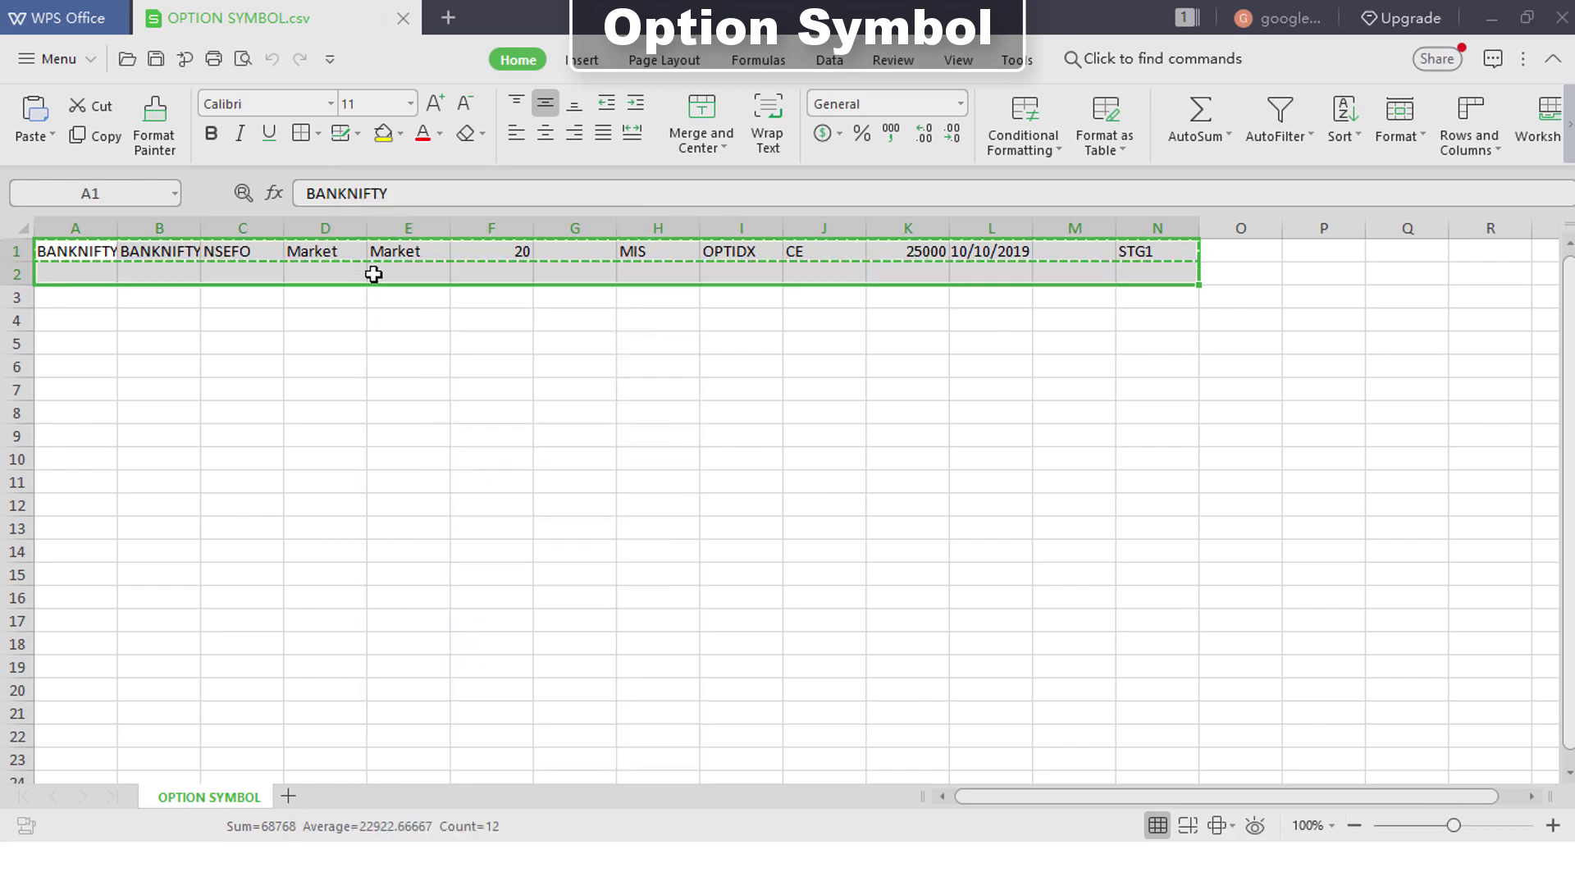
pyautogui.hotkey('shift', 'Down')
pyautogui.hotkey('shift', 'Down')
pyautogui.hotkey('shift', 'Down')
pyautogui.hotkey('shift', 'Down')
pyautogui.hotkey('shift', 'Down')
pyautogui.hotkey('shift', 'Down')
pyautogui.hotkey('shift', 'Down')
pyautogui.hotkey('shift', 'Down')
pyautogui.hotkey('shift', 'Down')
pyautogui.hotkey('shift', 'Down')
pyautogui.hotkey('shift', 'Down')
pyautogui.hotkey('shift', 'Down')
pyautogui.hotkey('shift', 'Down')
pyautogui.hotkey('shift', 'Down')
pyautogui.hotkey('shift', 'Down')
pyautogui.hotkey('shift', 'Down')
pyautogui.hotkey('shift', 'Down')
pyautogui.hotkey('shift', 'Down')
pyautogui.hotkey('shift', 'Down')
pyautogui.hotkey('shift', 'Down')
pyautogui.hotkey('ctrl', 'v')
pyautogui.click(374, 274)
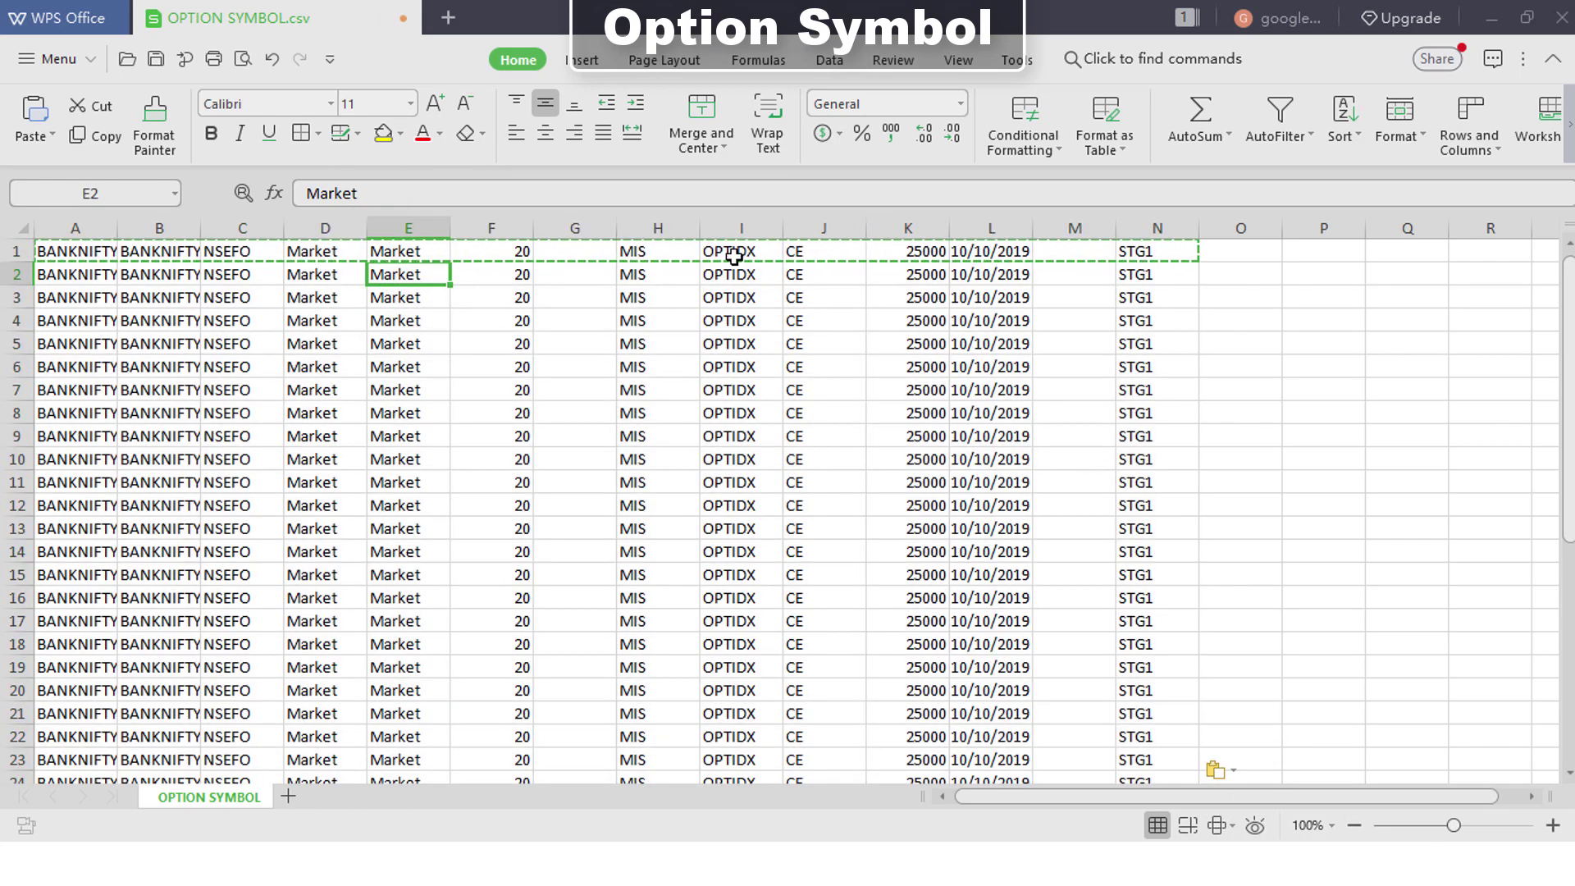
# Change the option type in J21 to PE and copy it down through J40
pyautogui.click(793, 250)
pyautogui.click(9, 690)
pyautogui.click(814, 720)
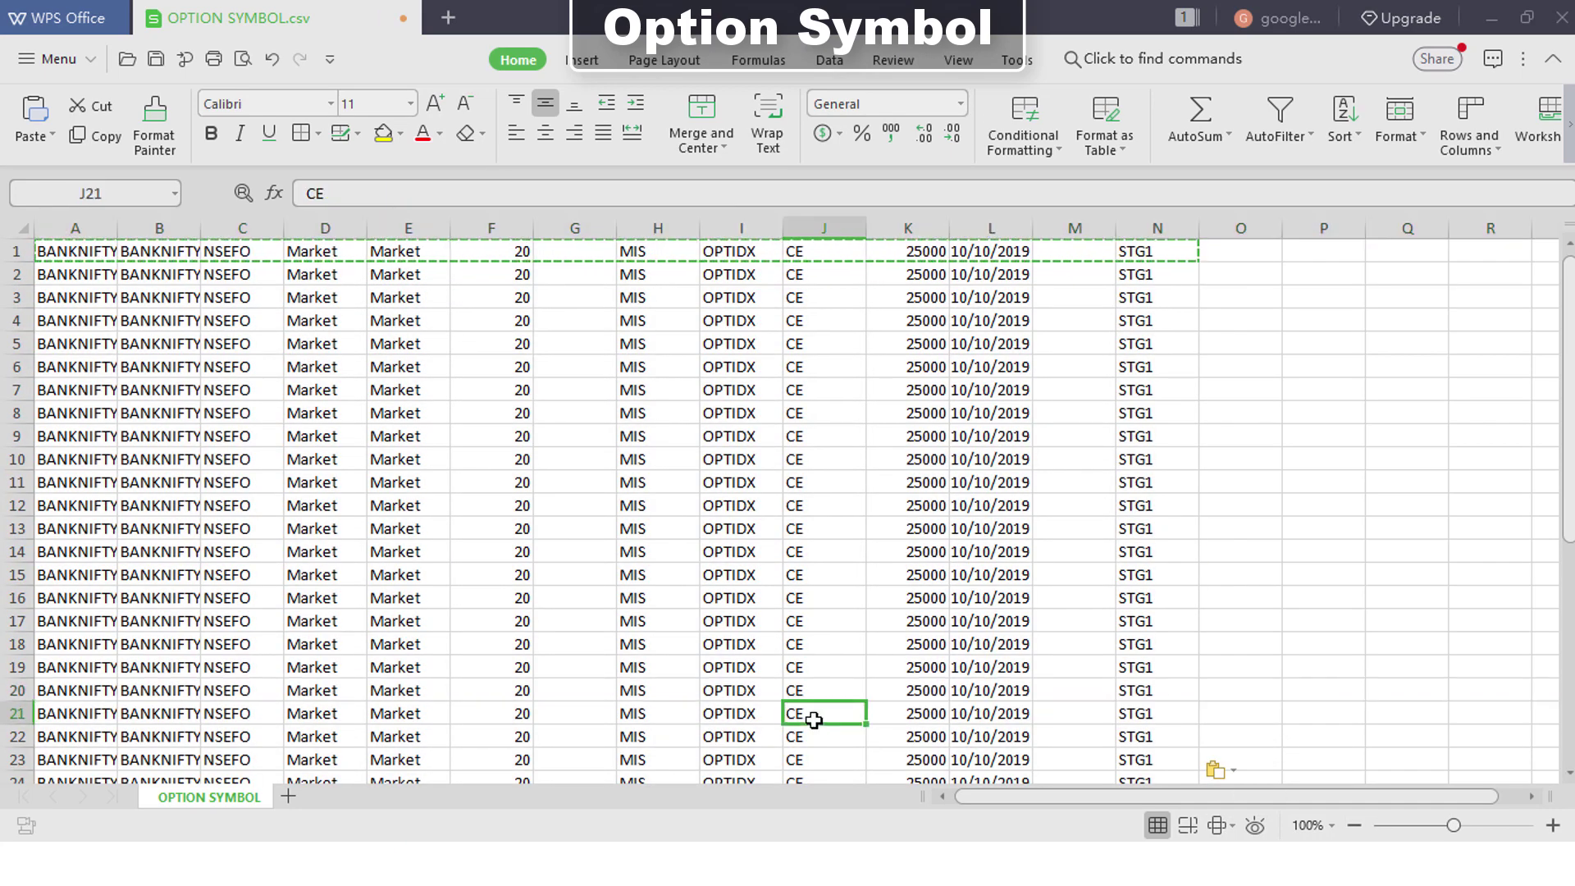
pyautogui.press('BackSpace')
pyautogui.write('P')
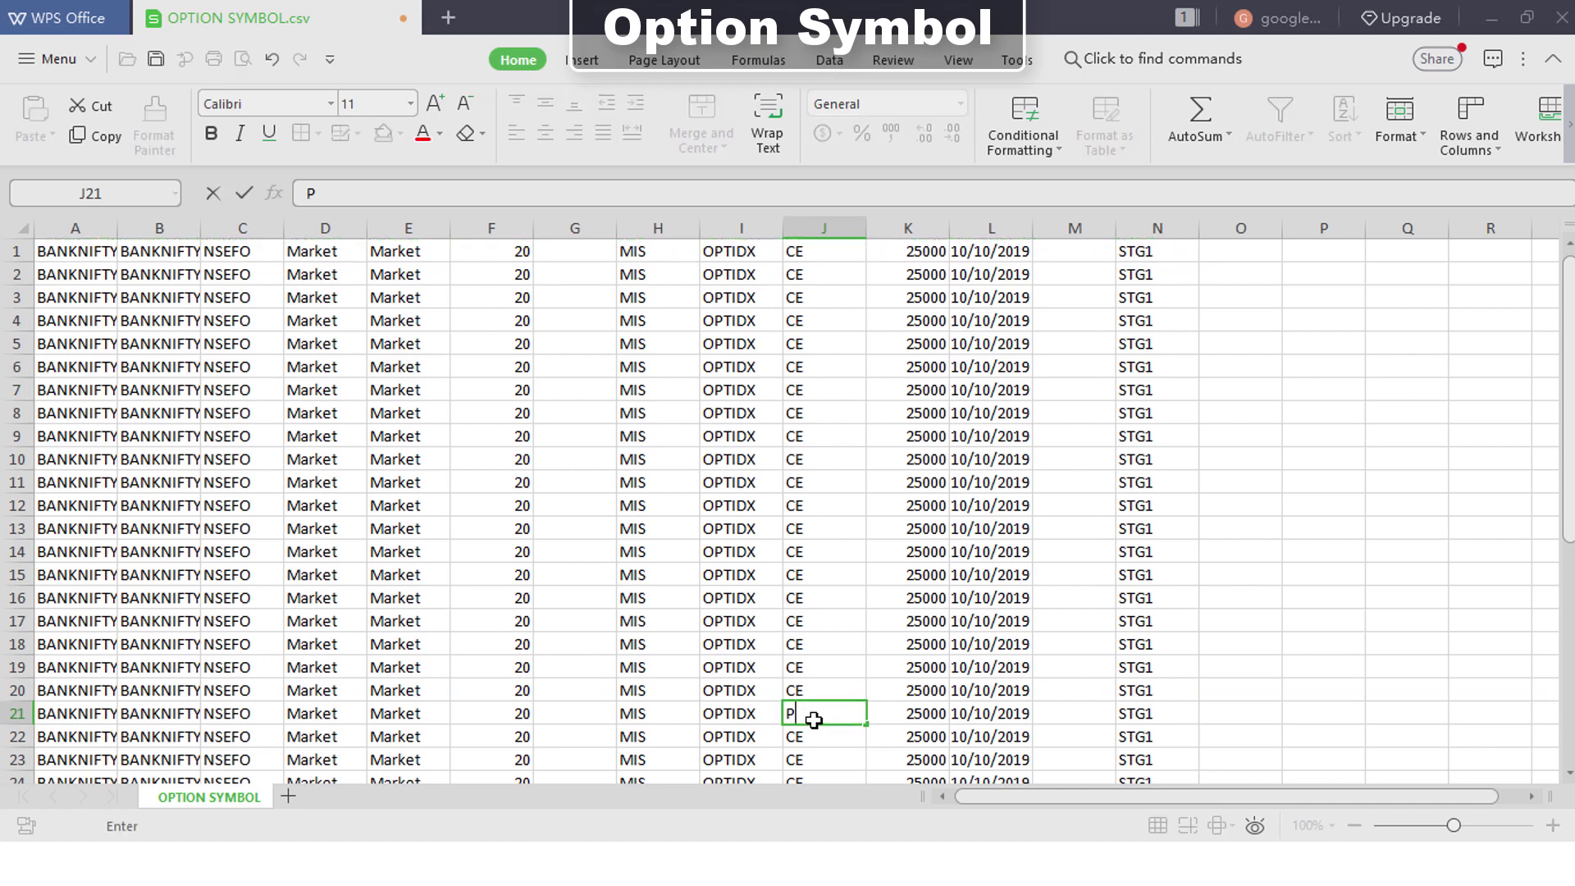
pyautogui.write('E')
pyautogui.press('Return')
pyautogui.click(814, 721)
pyautogui.hotkey('ctrl', 'shift', 'Down')
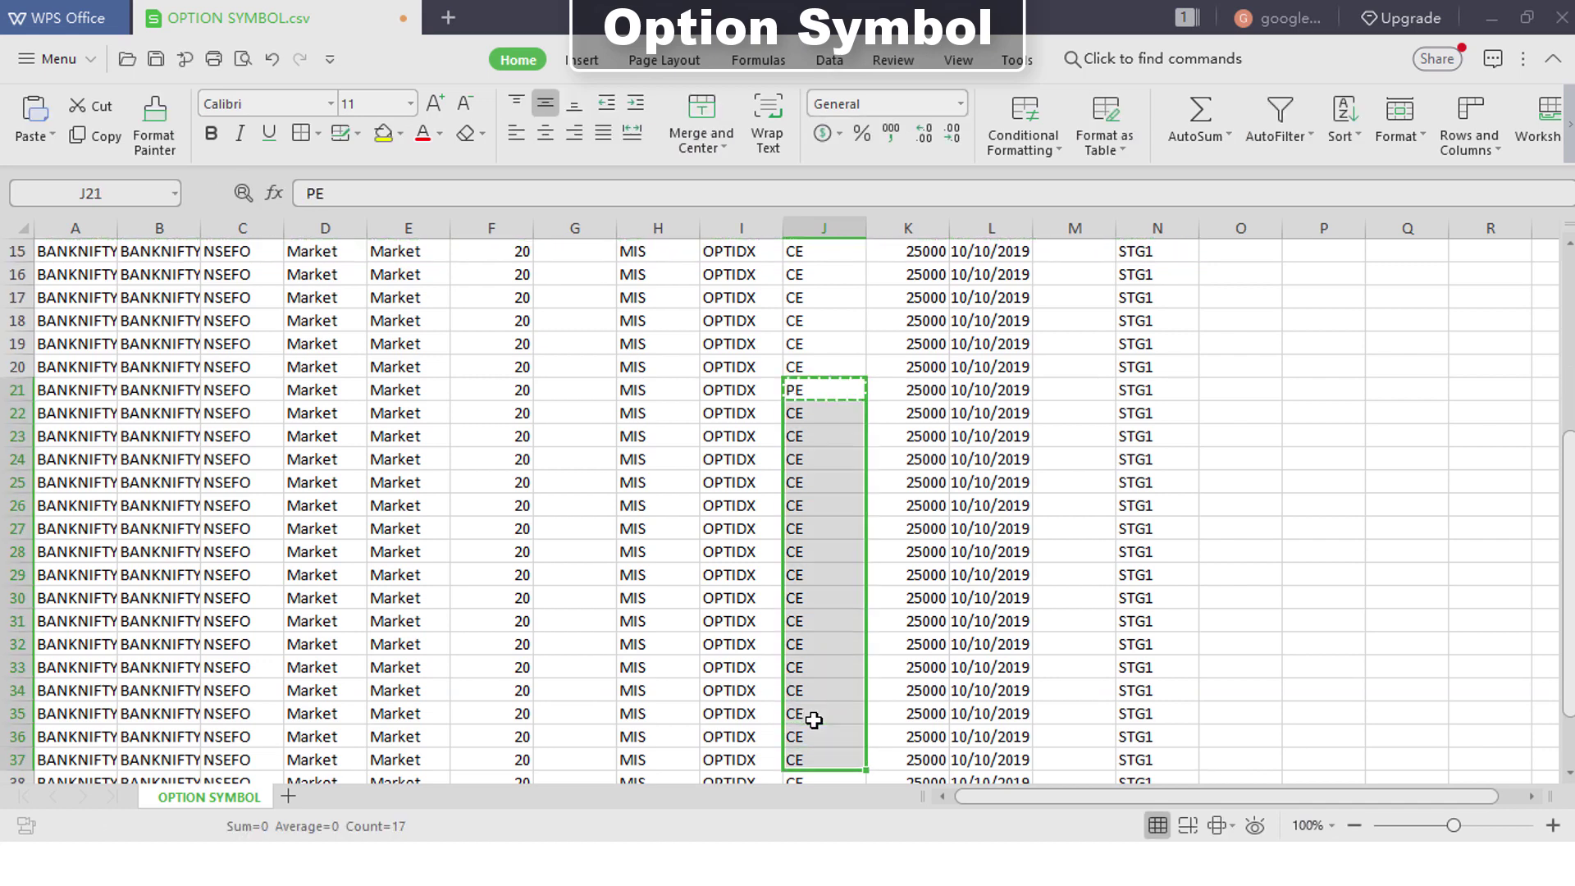
pyautogui.hotkey('ctrl', 'v')
# Set the strike in cell K2 to 25050
pyautogui.click(915, 507)
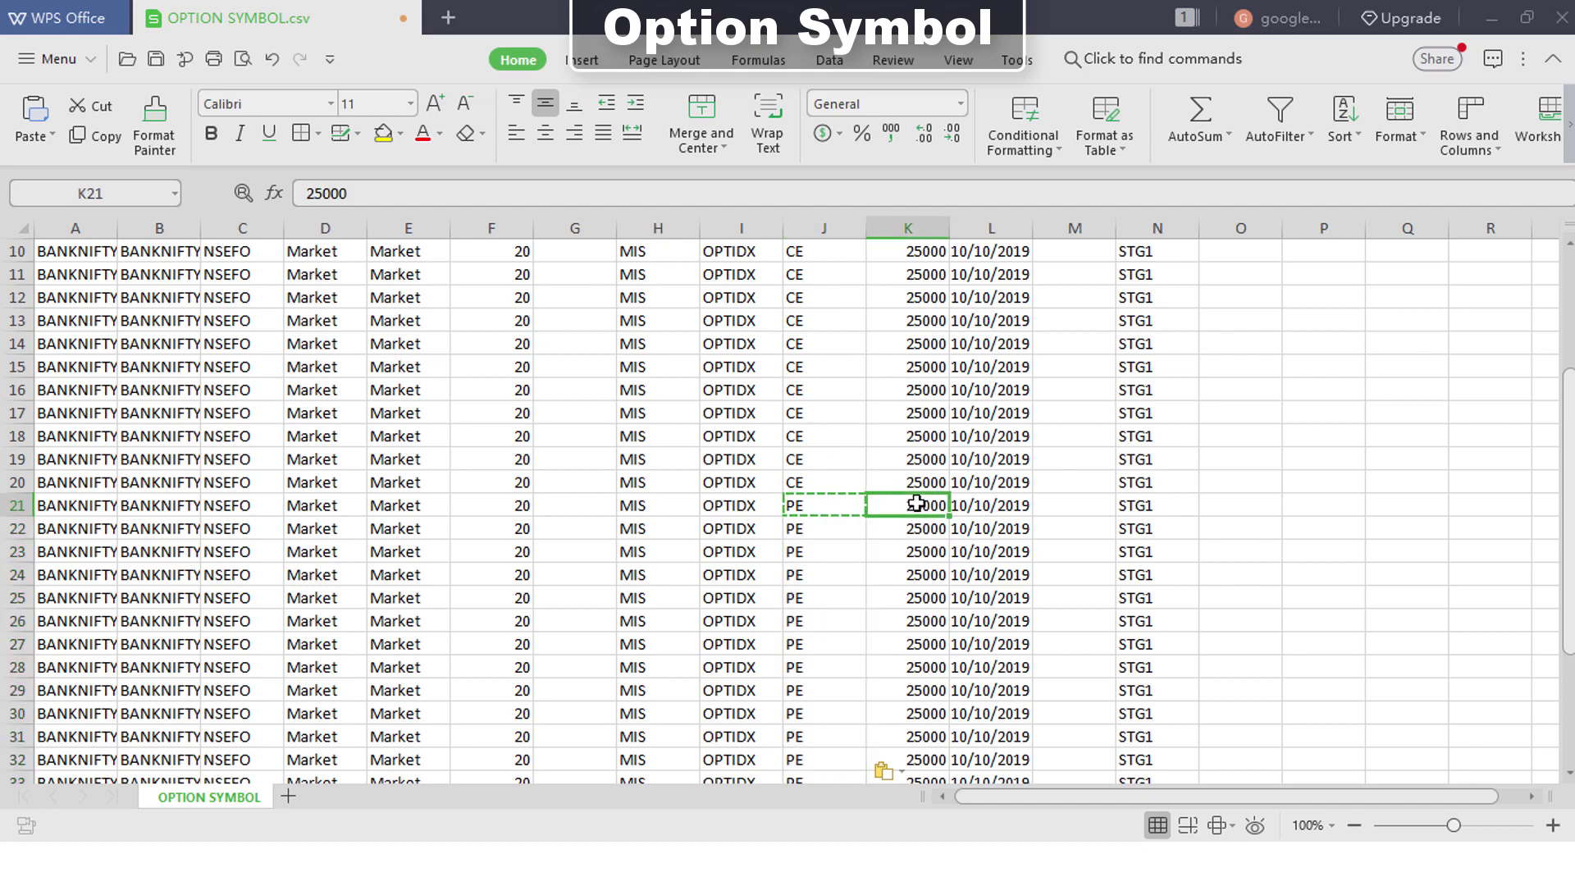
pyautogui.scroll(3, 1244, 351)
pyautogui.click(907, 248)
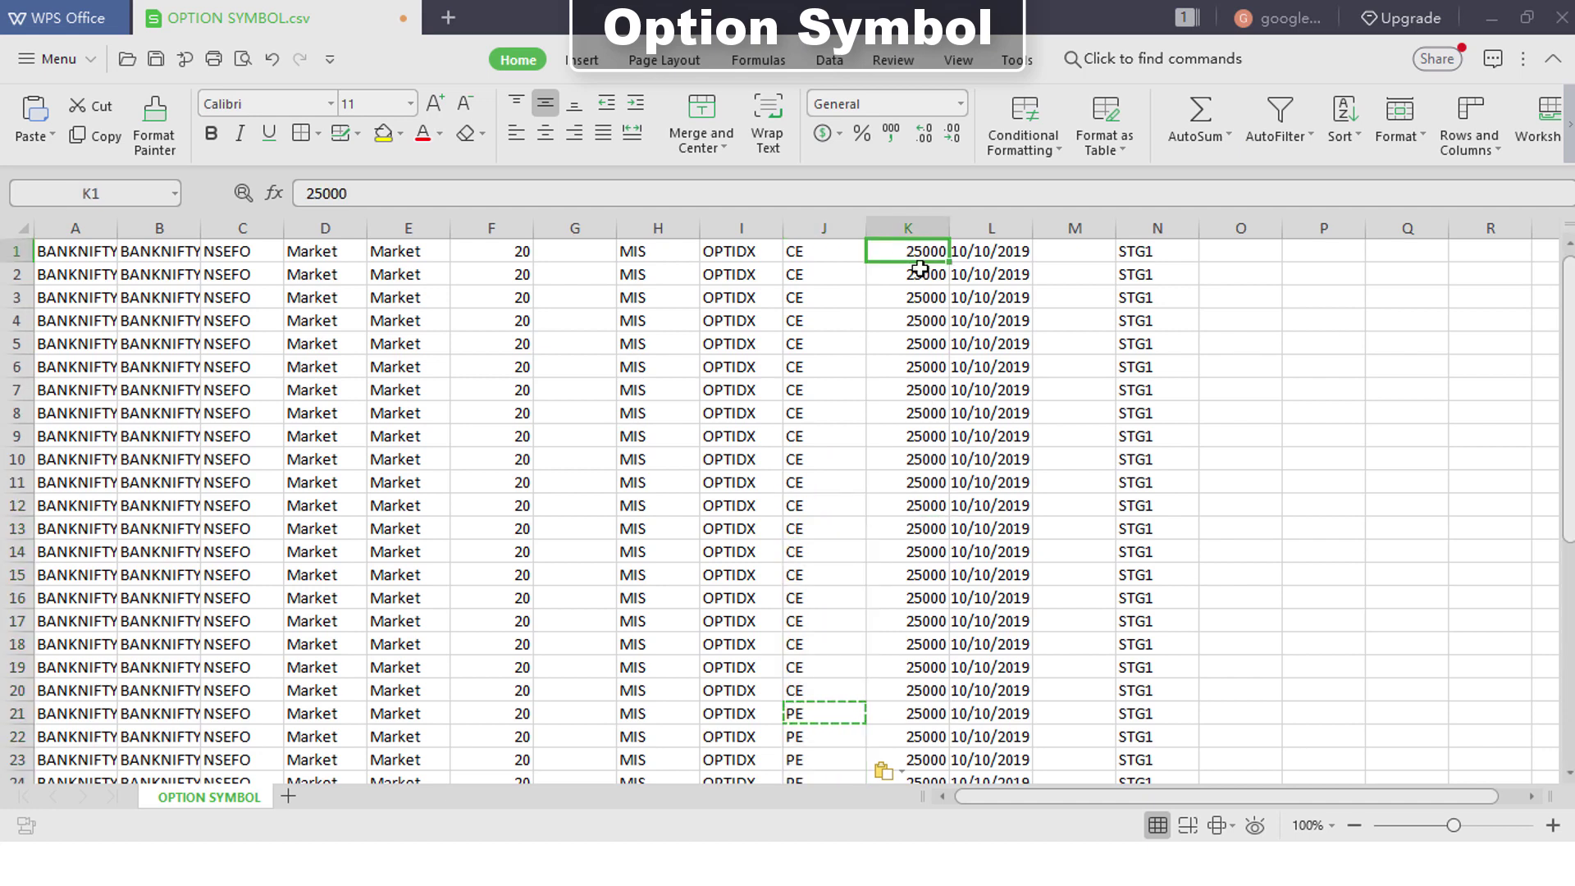
pyautogui.doubleClick(926, 274)
pyautogui.press('BackSpace')
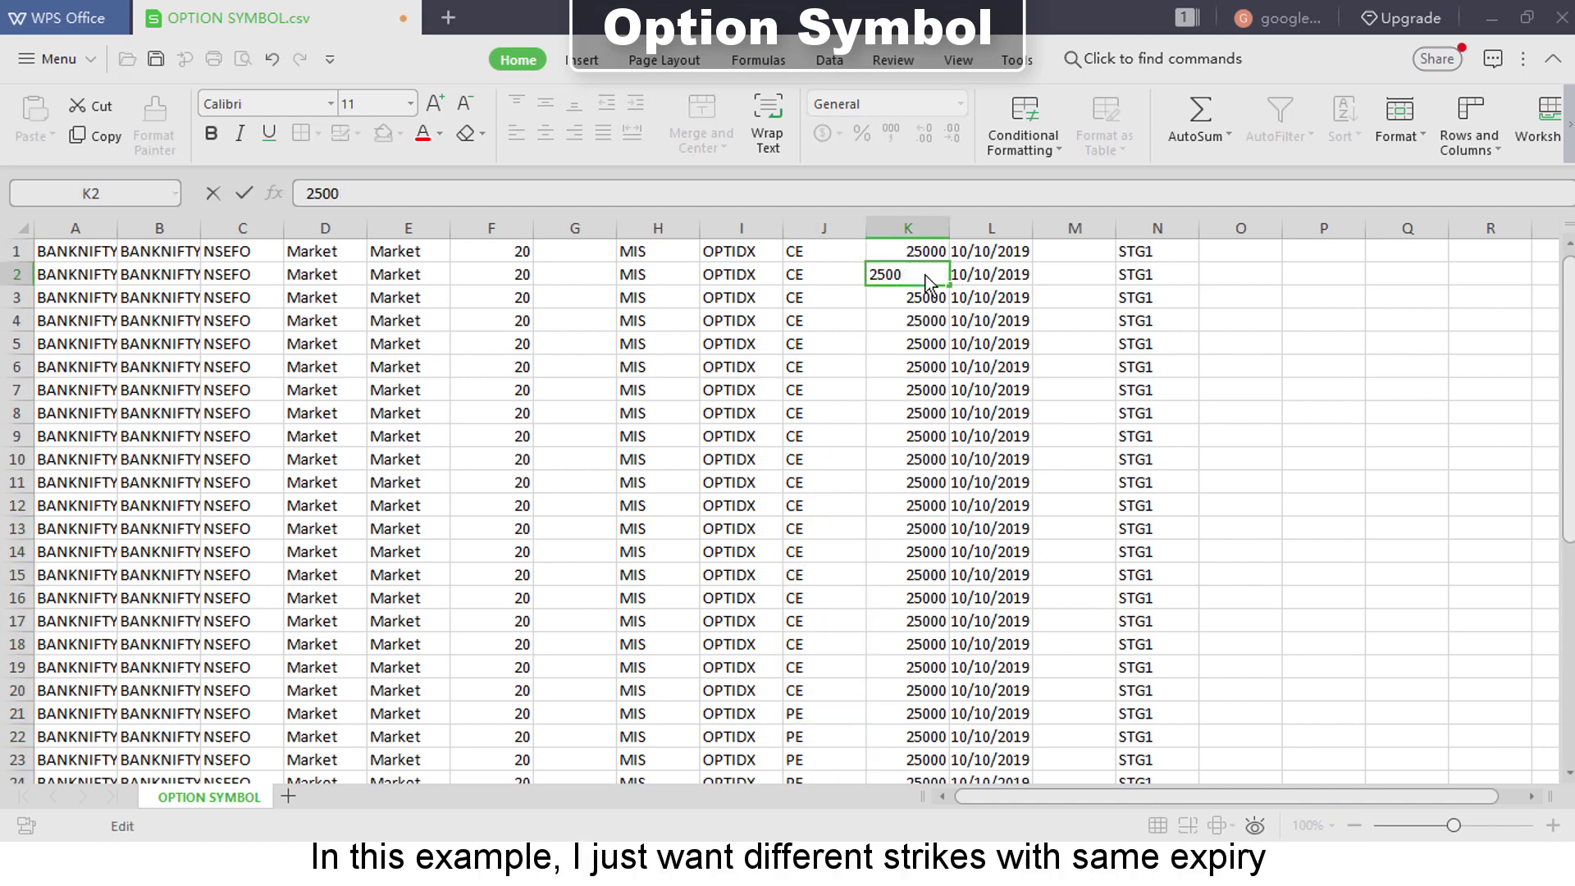
pyautogui.press('BackSpace')
pyautogui.write('50')
pyautogui.press('Return')
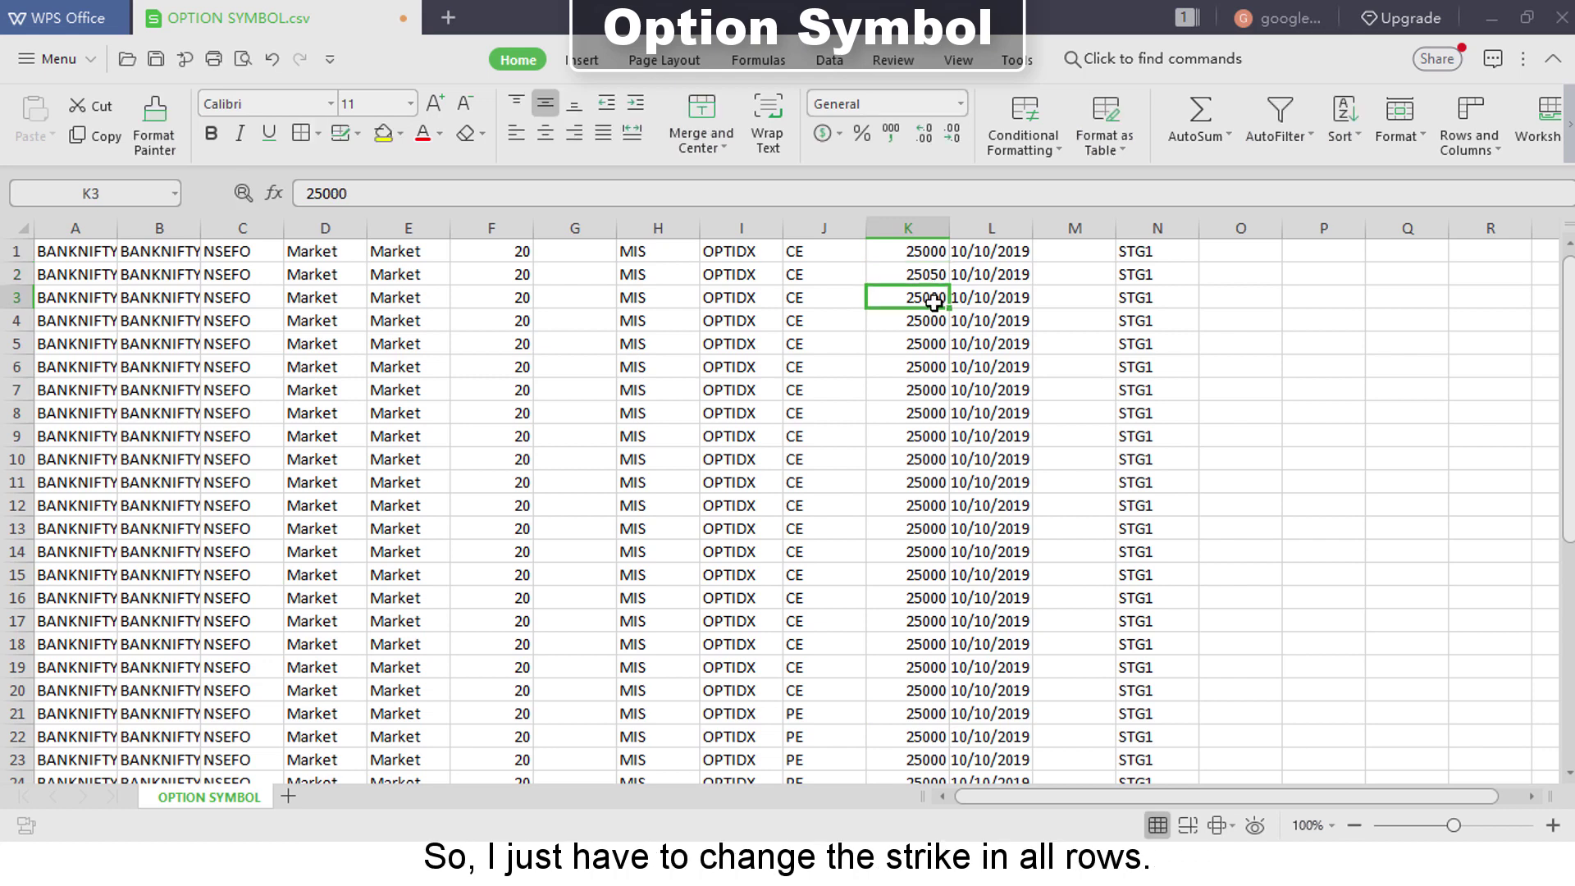
# Set the strike in K3 to 25100 and extend the 50-point rising series down to 25950 in K20
pyautogui.doubleClick(935, 303)
pyautogui.press('BackSpace')
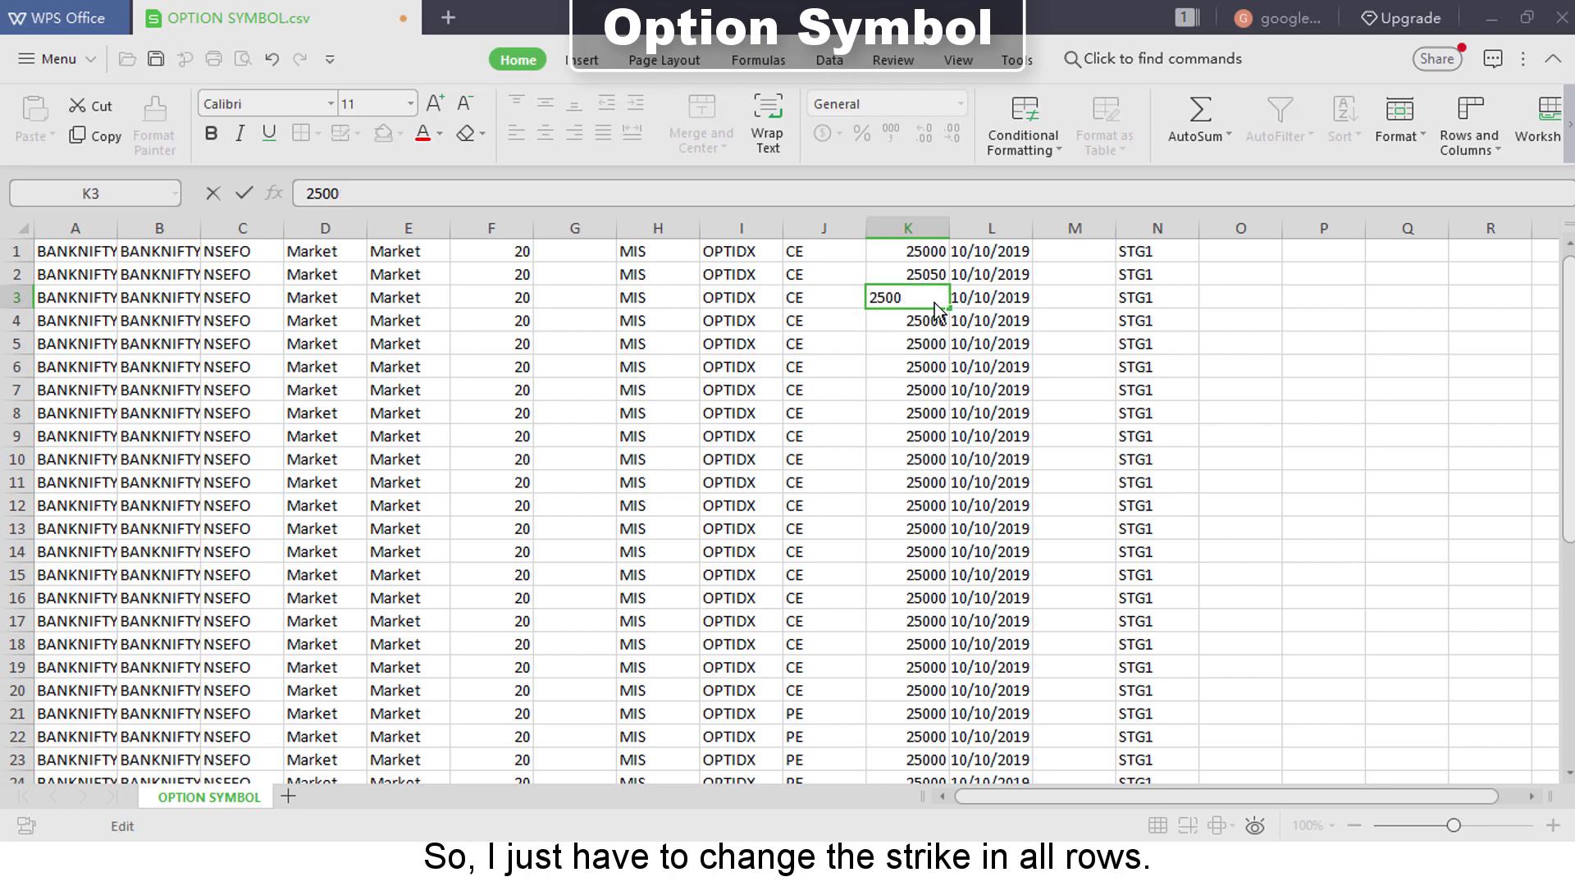
pyautogui.press('BackSpace')
pyautogui.press('BackSpace')
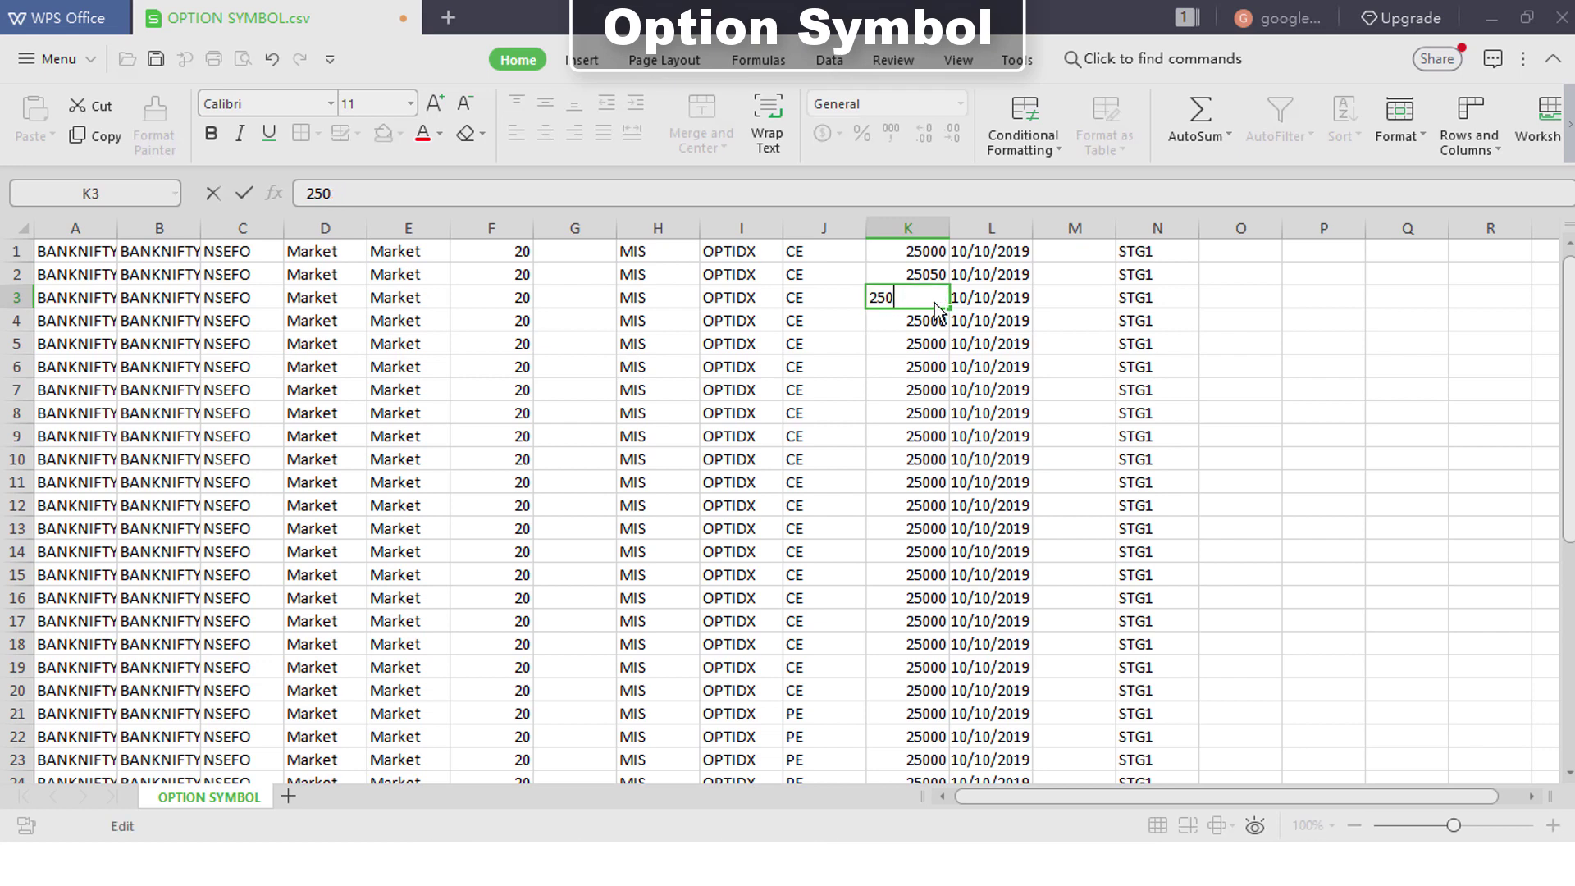
pyautogui.write('100')
pyautogui.press('Return')
pyautogui.moveTo(907, 251); pyautogui.dragTo(950, 702)
# Set the PE strikes in K22 to 25450 and K23 to 25400
pyautogui.doubleClick(927, 715)
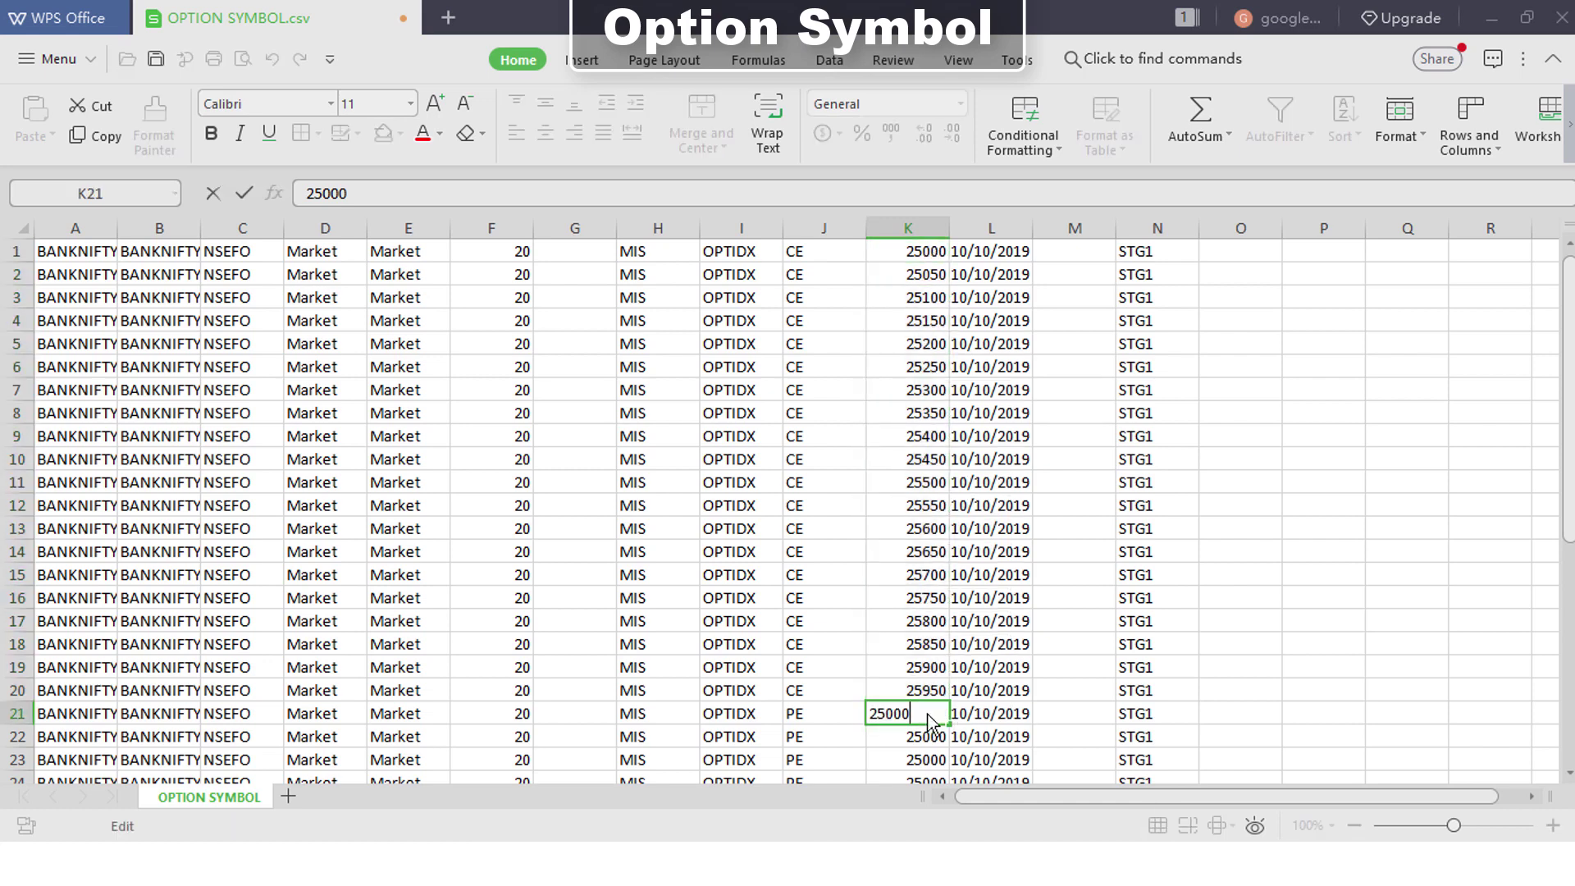
pyautogui.click(917, 742)
pyautogui.doubleClick(918, 743)
pyautogui.press('BackSpace')
pyautogui.press('BackSpace')
pyautogui.press('BackSpace')
pyautogui.write('450')
pyautogui.click(930, 759)
pyautogui.write('25')
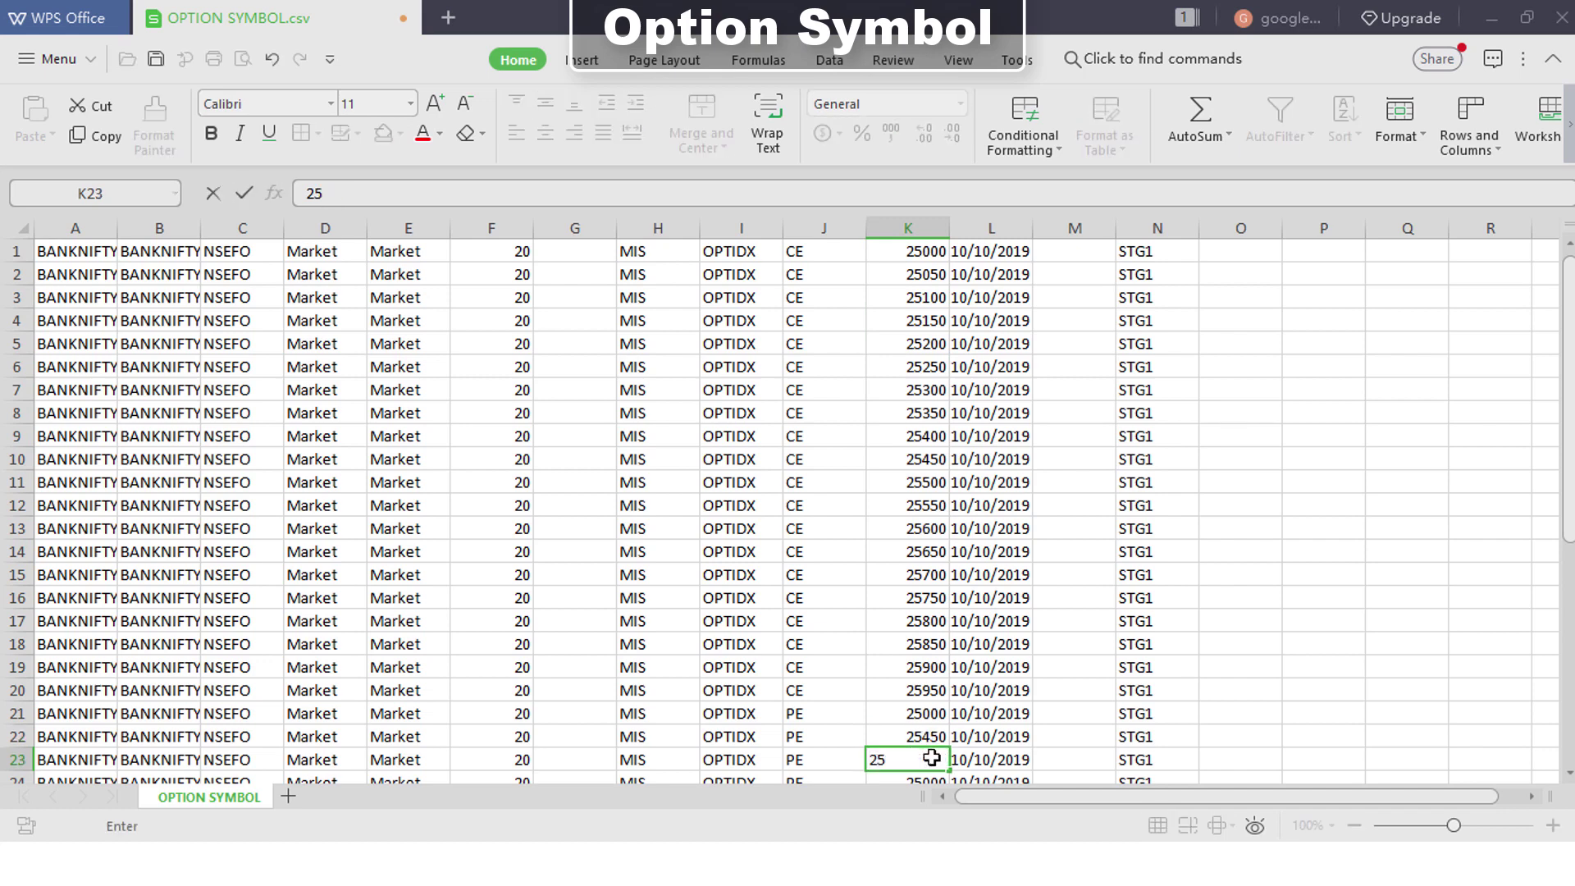
pyautogui.write('400')
pyautogui.press('Return')
# Set the strike in K24 to 25350 and extend the 50-point falling series from K22:K24 down to 24550 in K40
pyautogui.doubleClick(942, 577)
pyautogui.press('BackSpace')
pyautogui.press('BackSpace')
pyautogui.write('350')
pyautogui.press('Tab')
pyautogui.click(933, 532)
pyautogui.hotkey('shift', 'Down')
pyautogui.hotkey('shift', 'Down')
pyautogui.moveTo(949, 585); pyautogui.dragTo(927, 697)
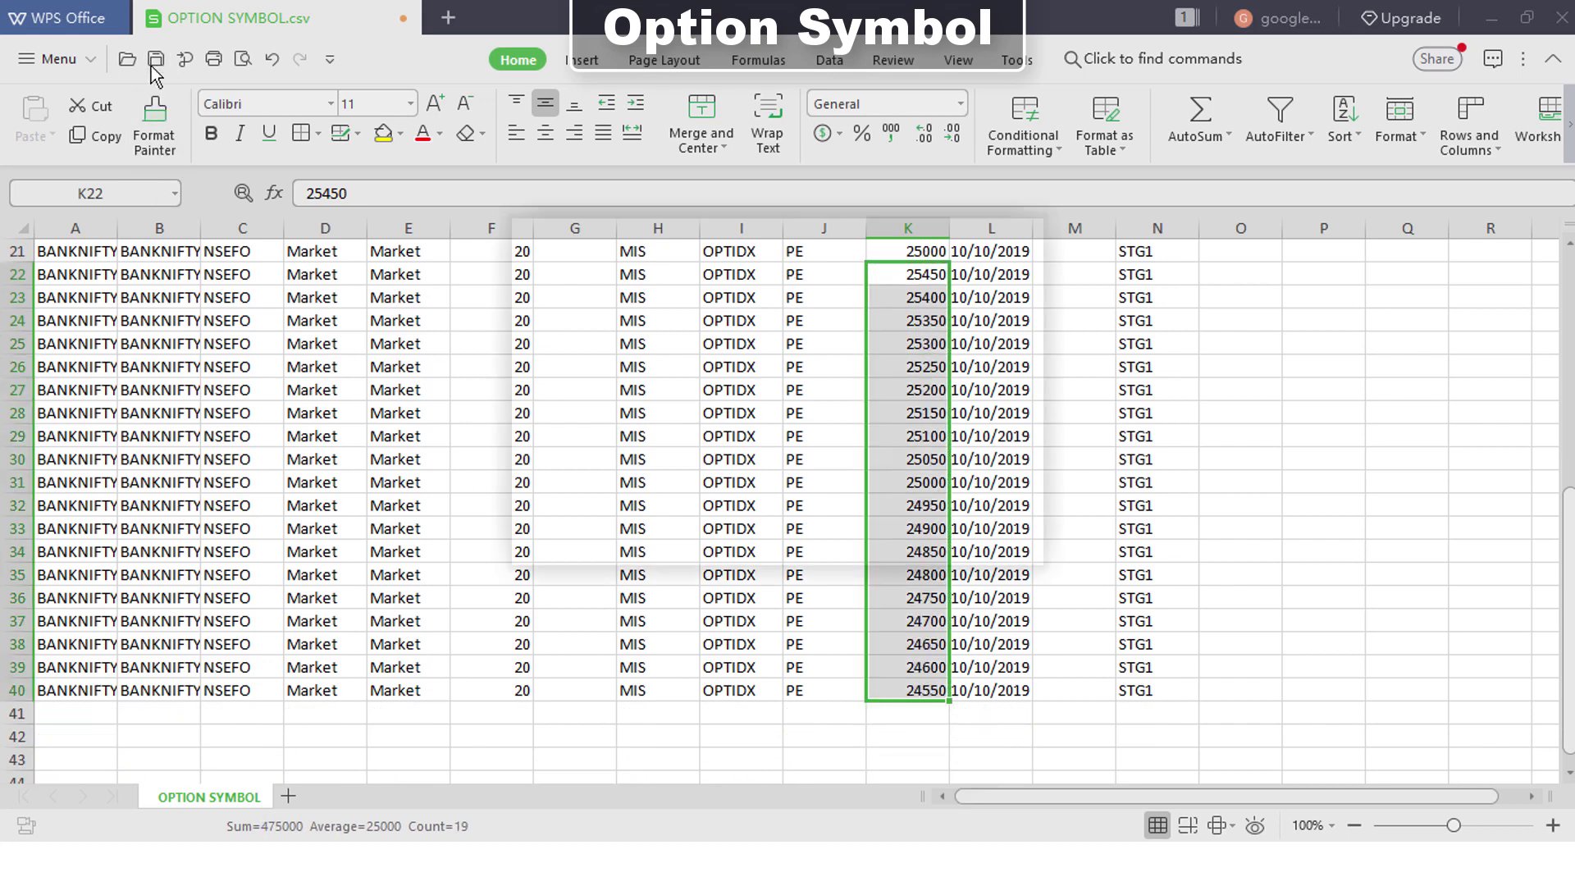
# Save the sheet over OPTION SYMBOL.csv on the Desktop, keeping the comma-delimited CSV format
pyautogui.click(156, 59)
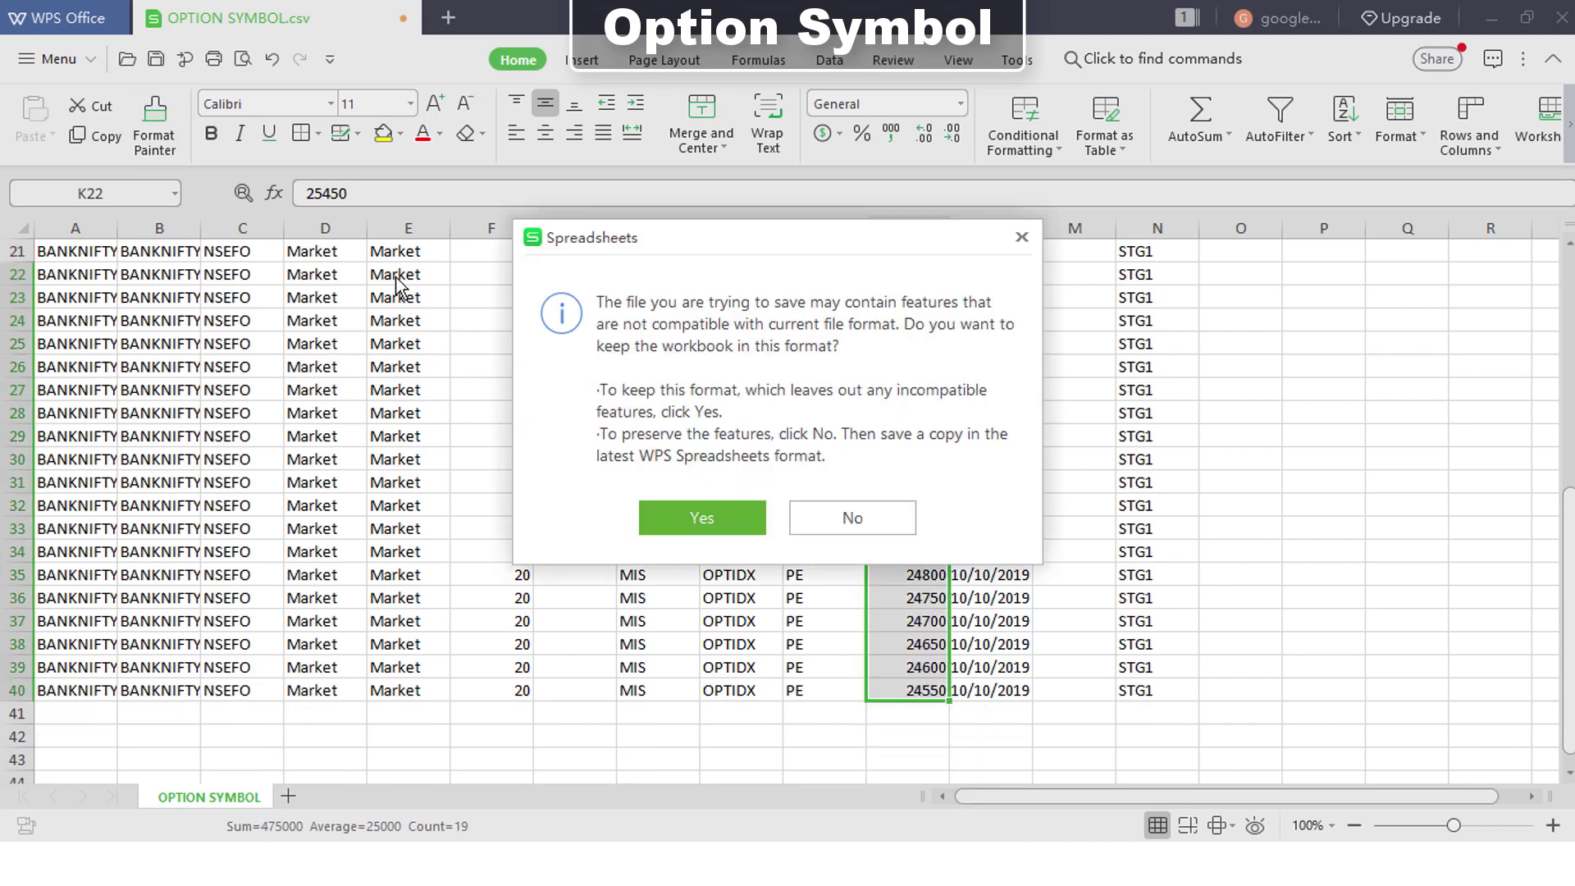
pyautogui.click(812, 507)
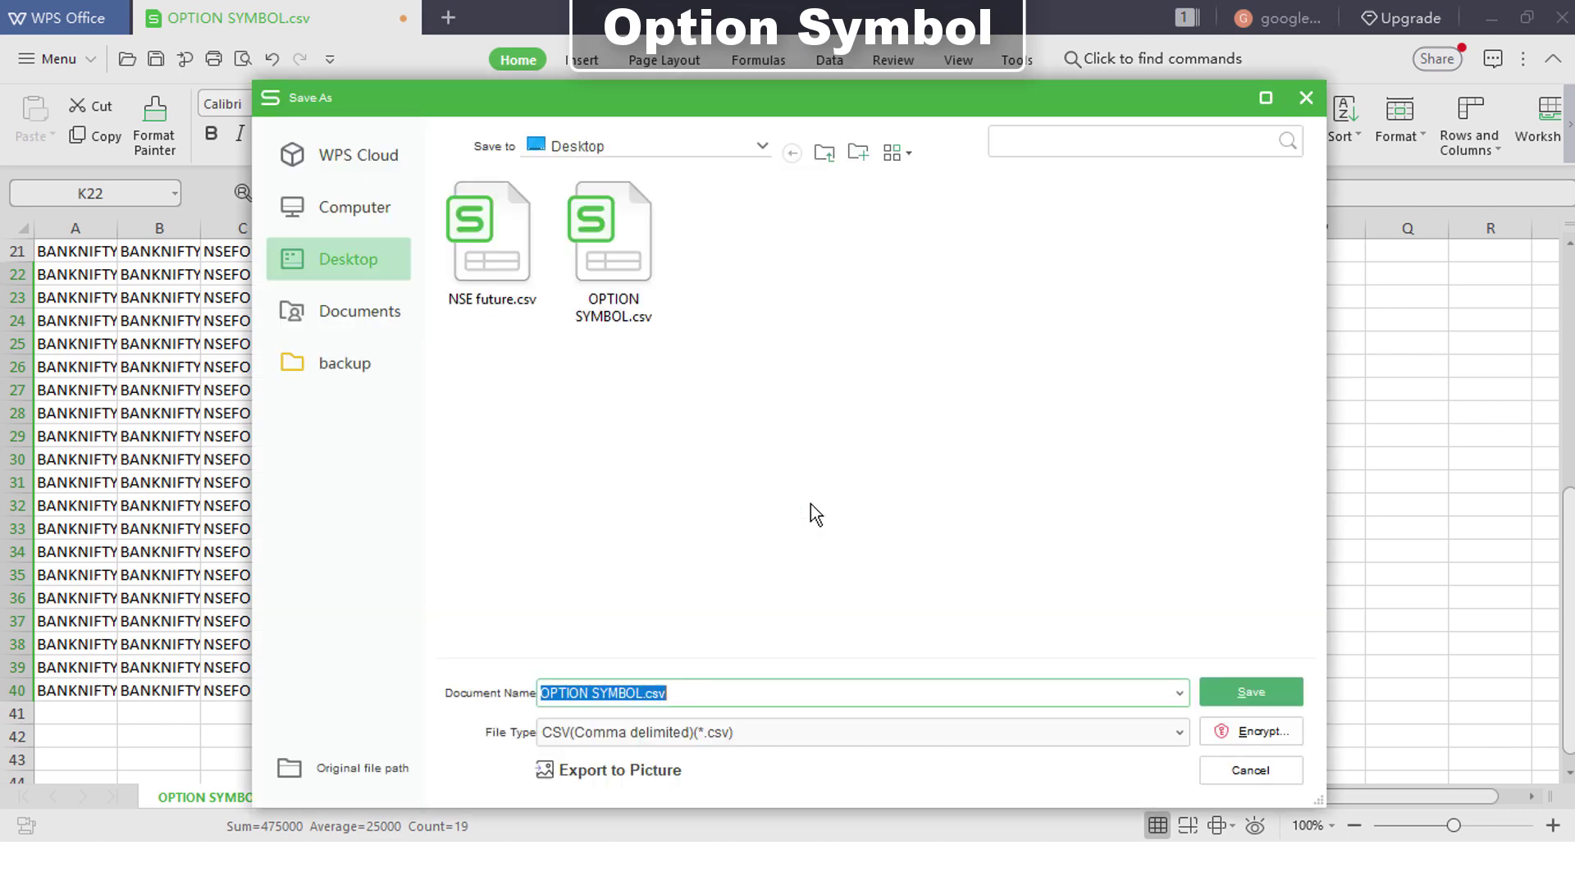
pyautogui.click(606, 283)
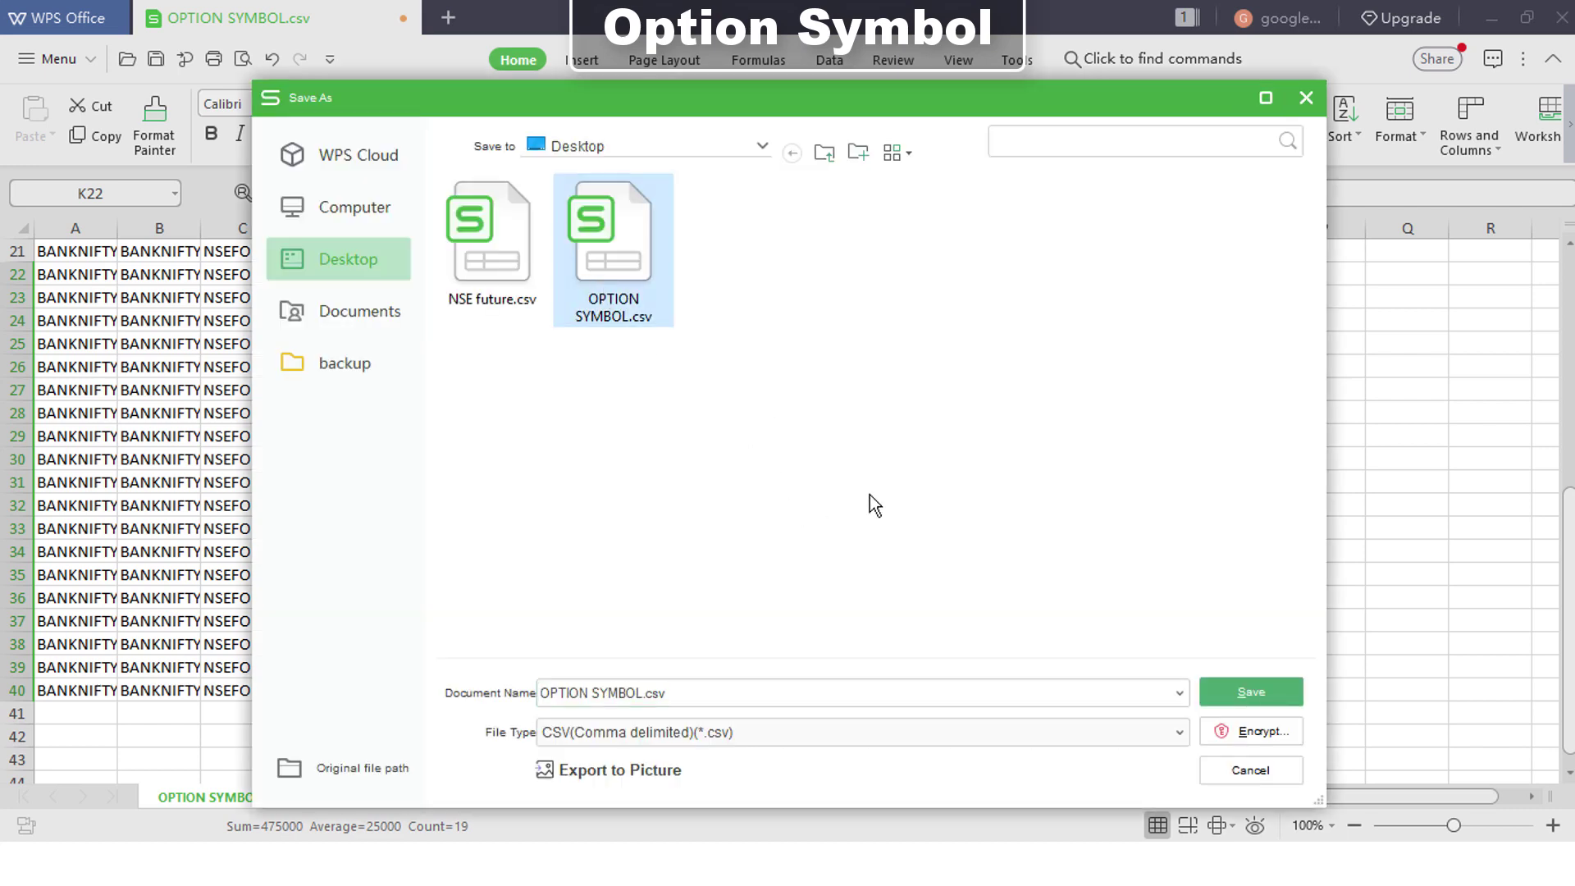
pyautogui.click(1249, 692)
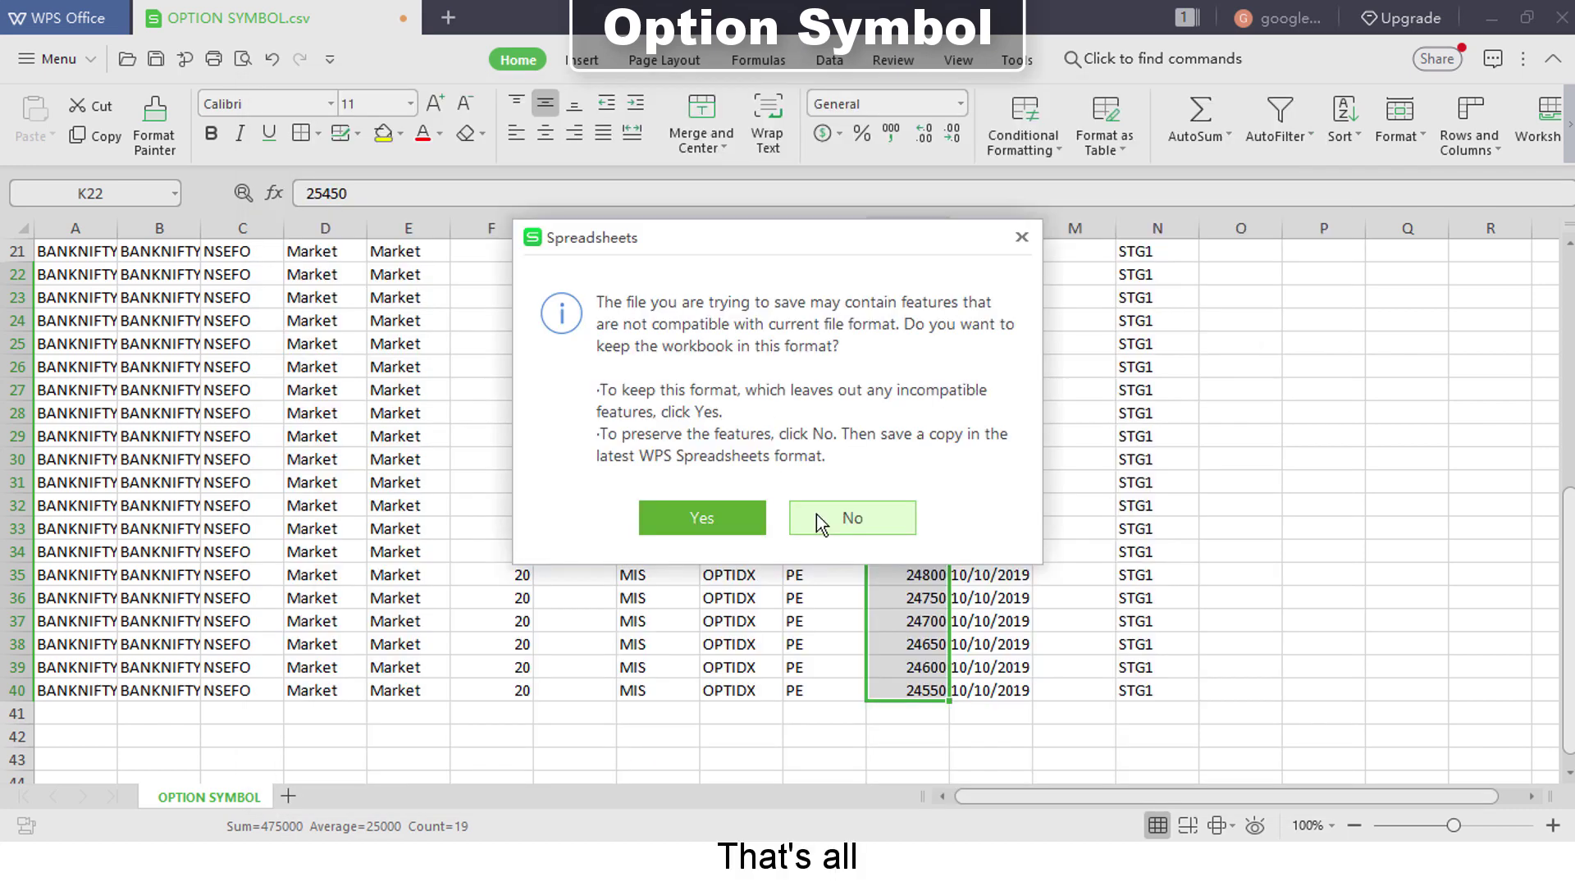
pyautogui.click(726, 515)
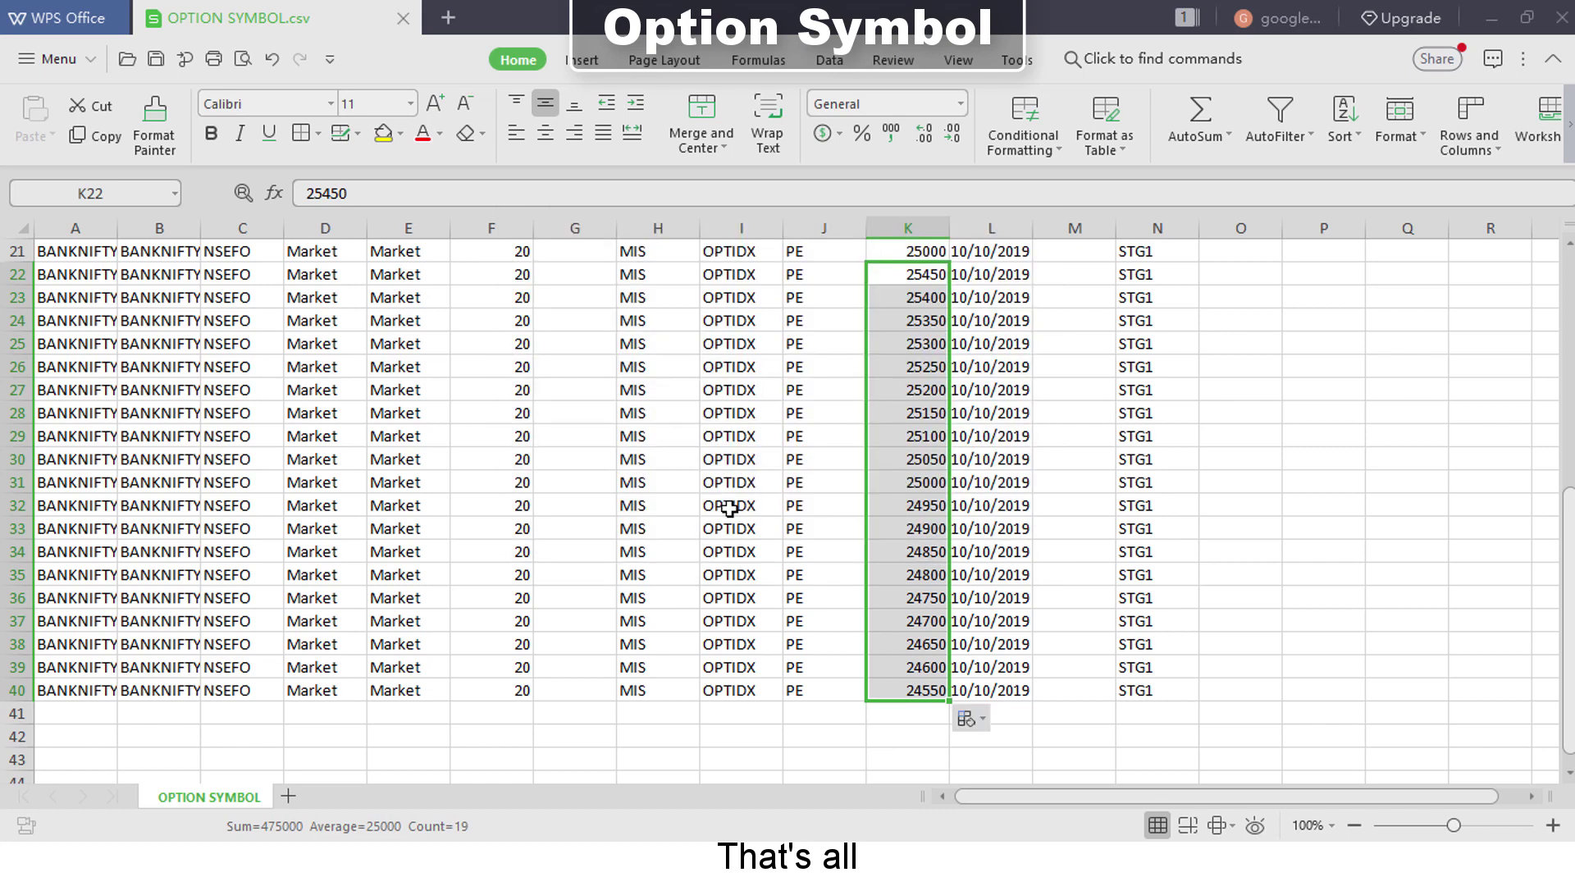
# Close WPS Office, return to ApiBridge and delete all existing symbols from Symbol Settings
pyautogui.click(1563, 17)
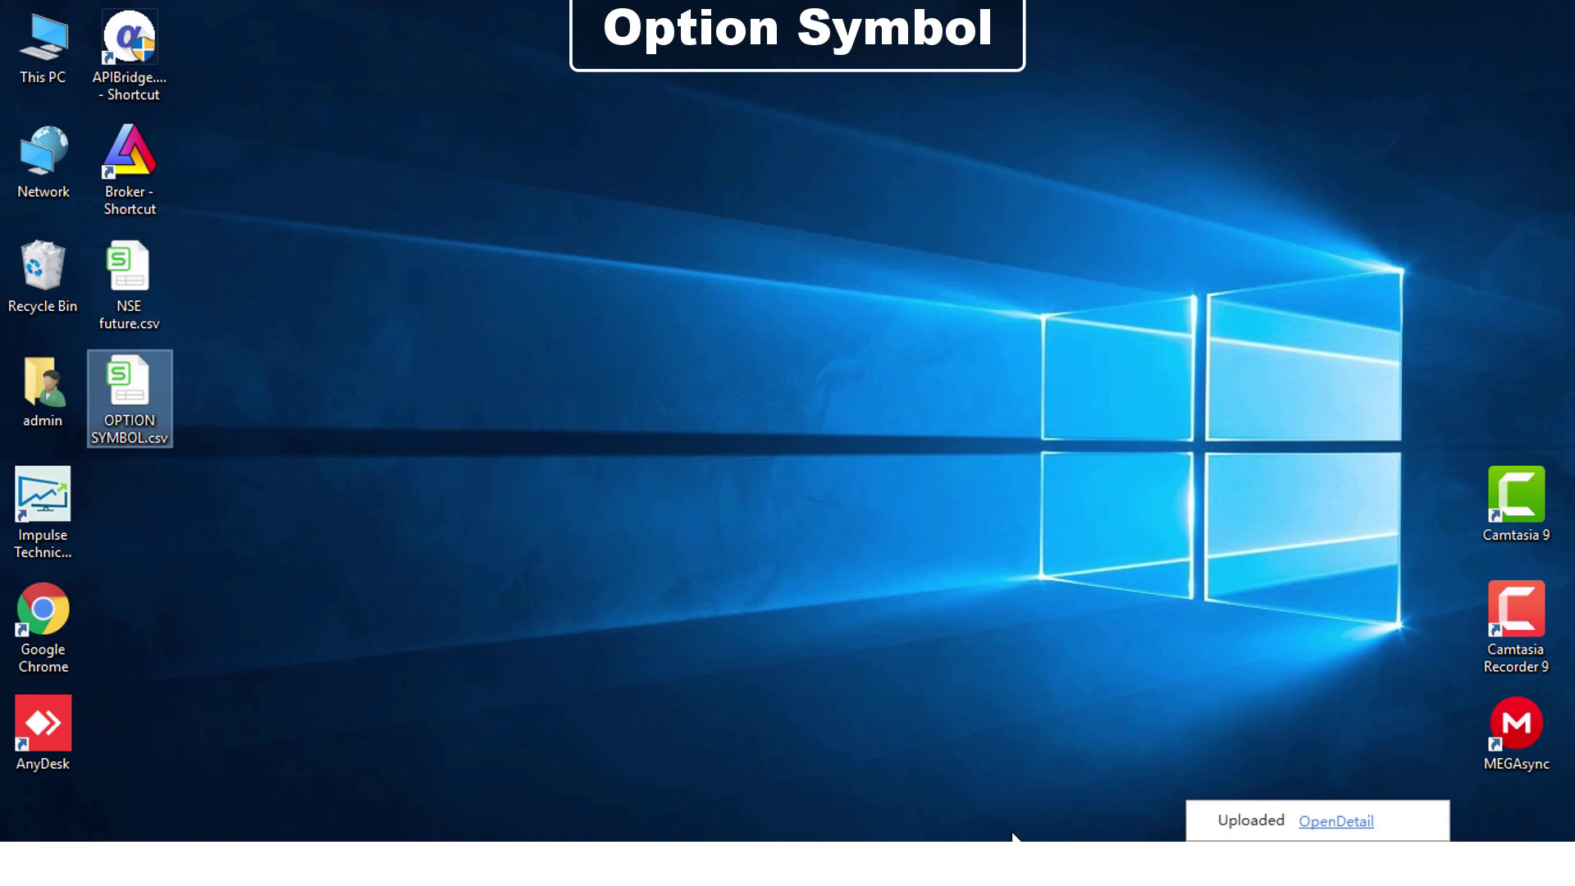
pyautogui.hotkey('alt', 'Tab')
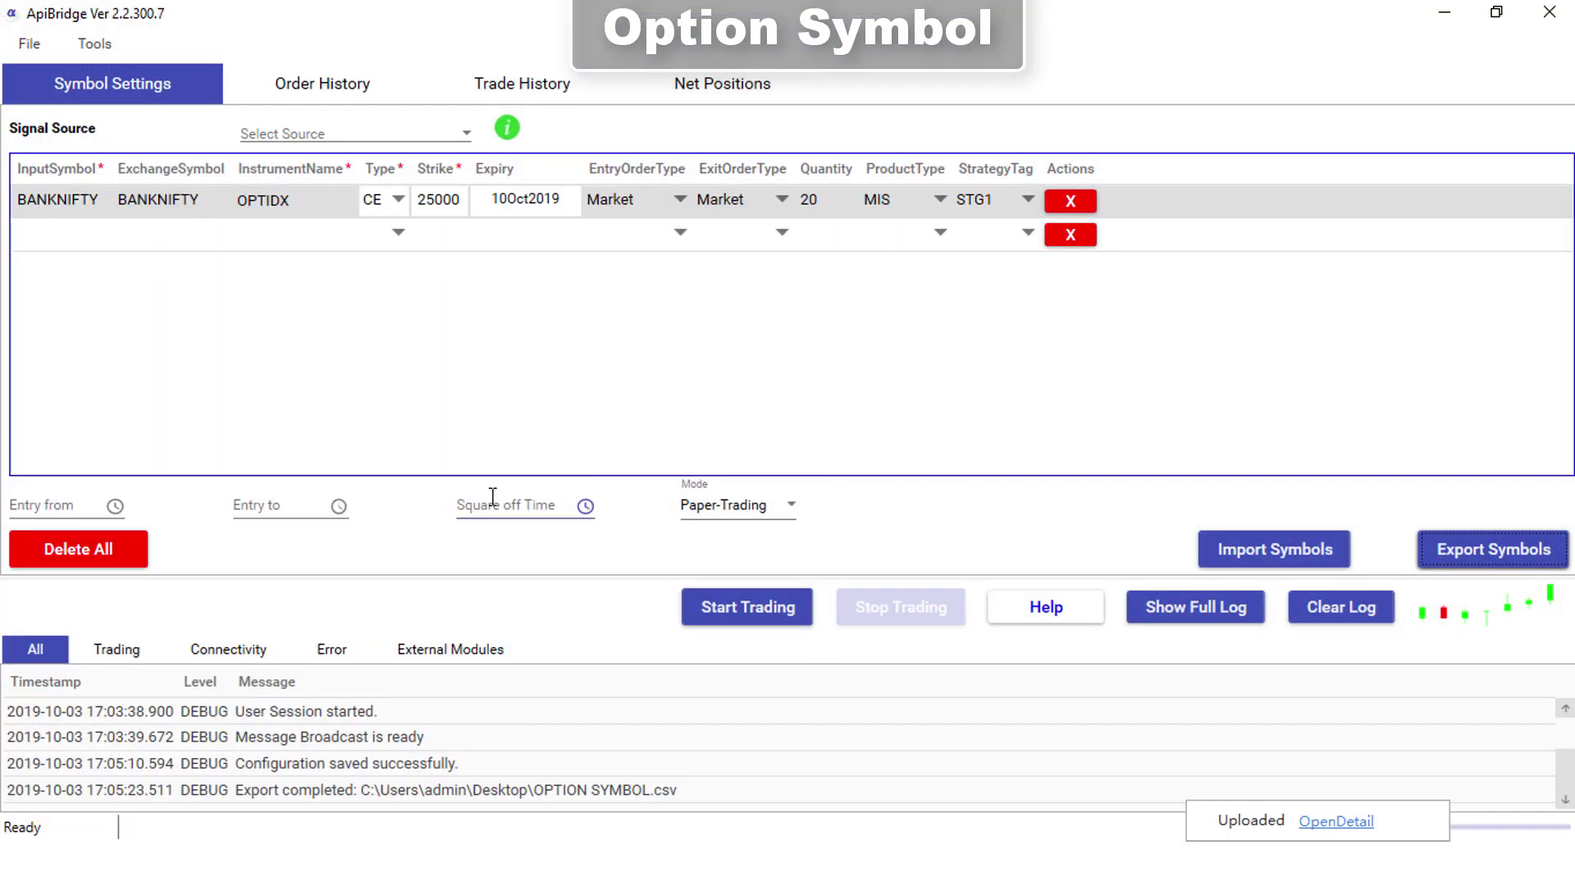
pyautogui.click(70, 537)
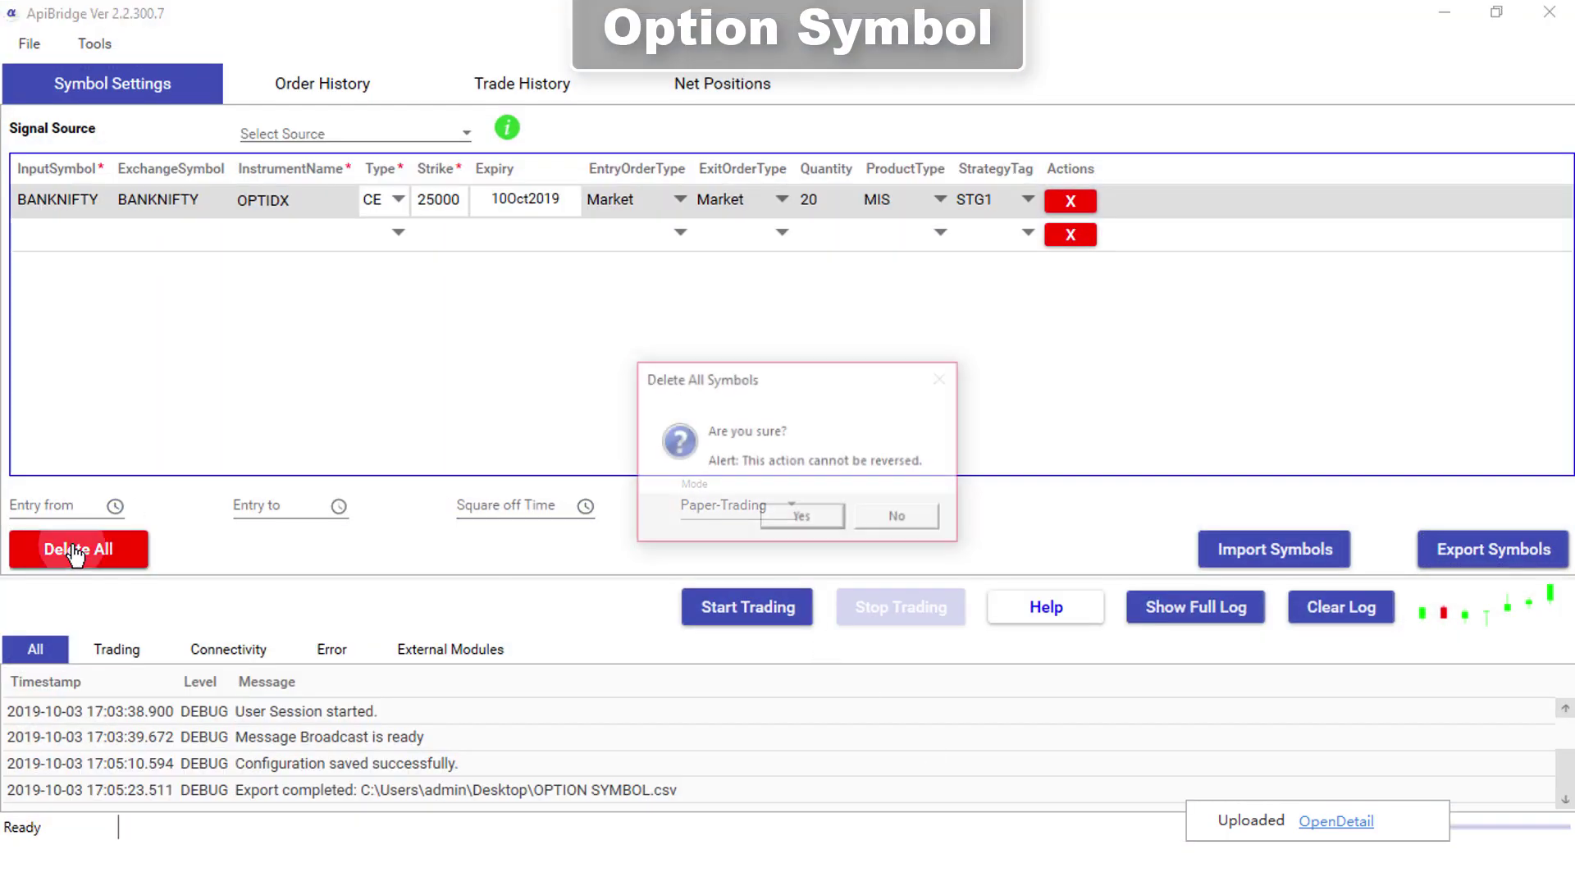
pyautogui.click(800, 509)
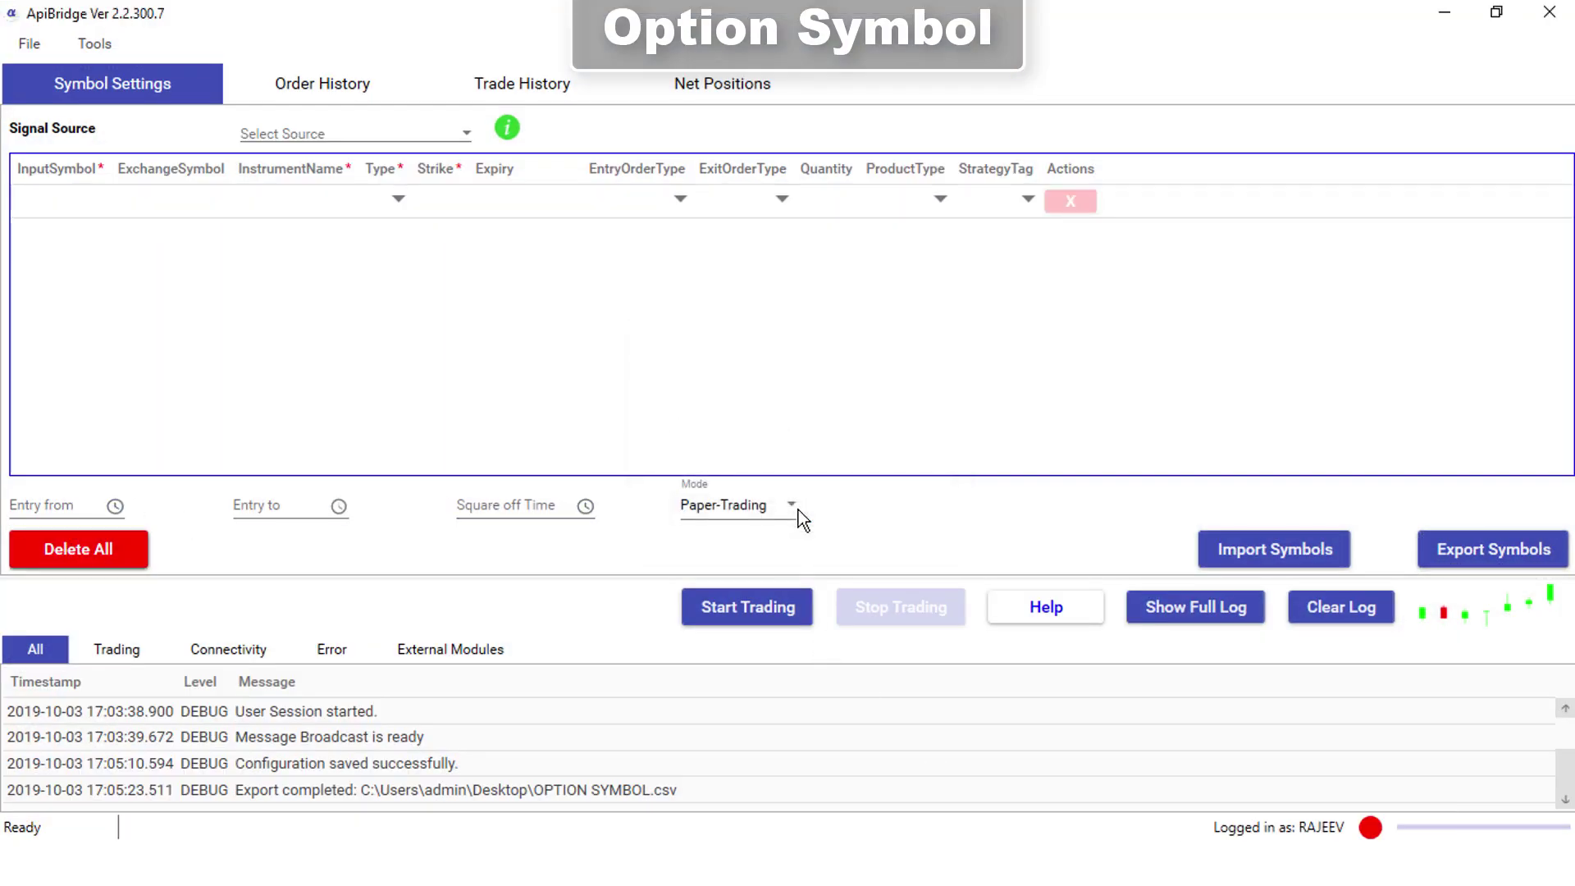
# Import the symbols from OPTION SYMBOL.csv on the Desktop and save the configuration
pyautogui.click(1235, 551)
pyautogui.click(517, 252)
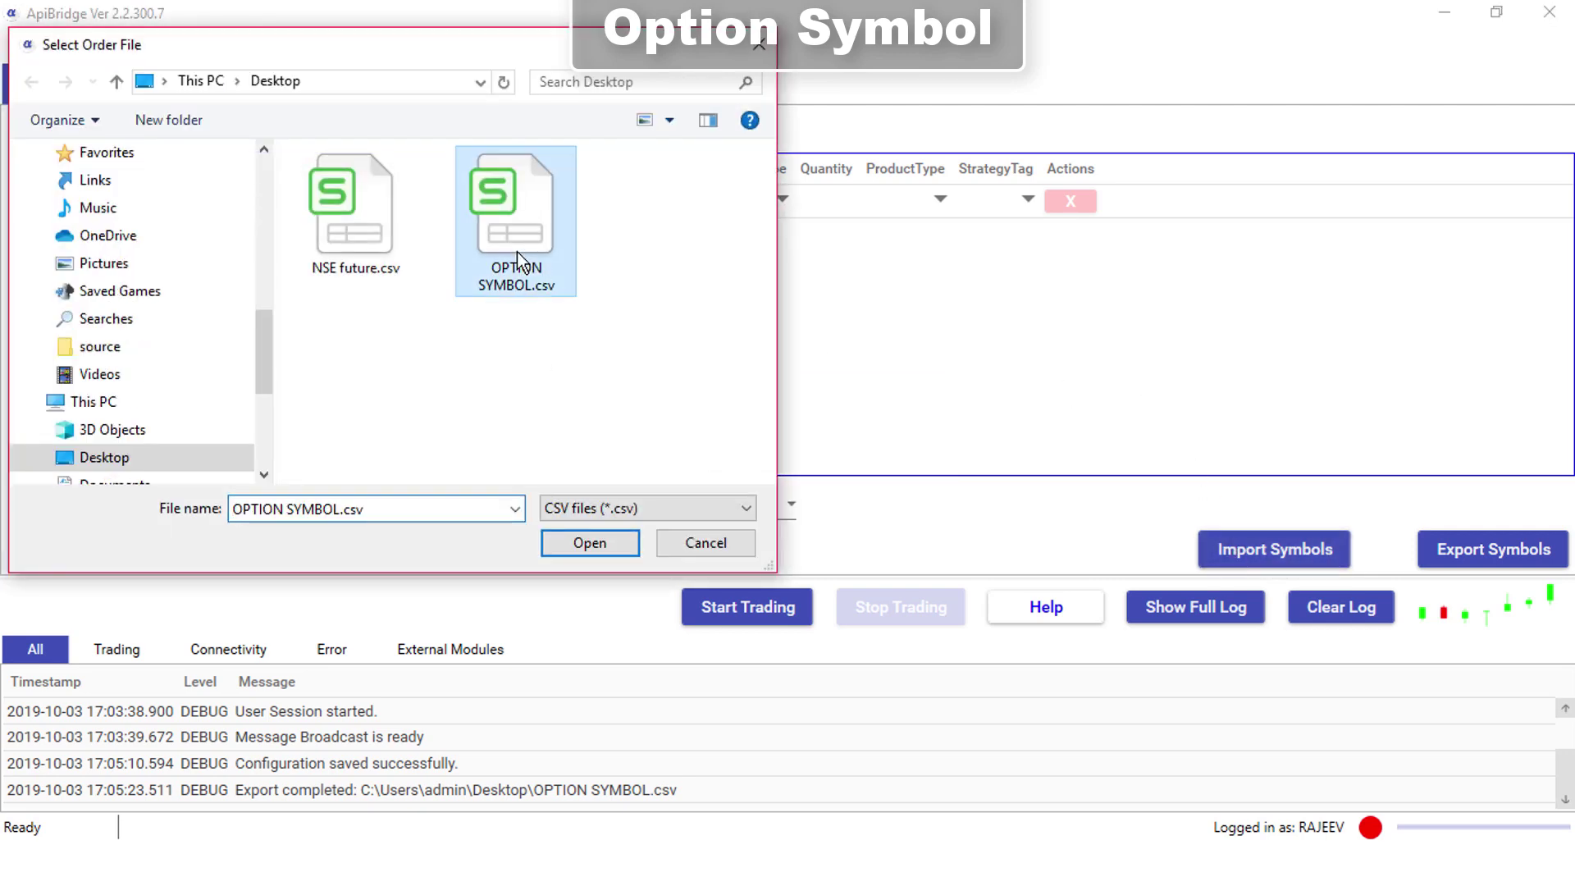
pyautogui.click(567, 539)
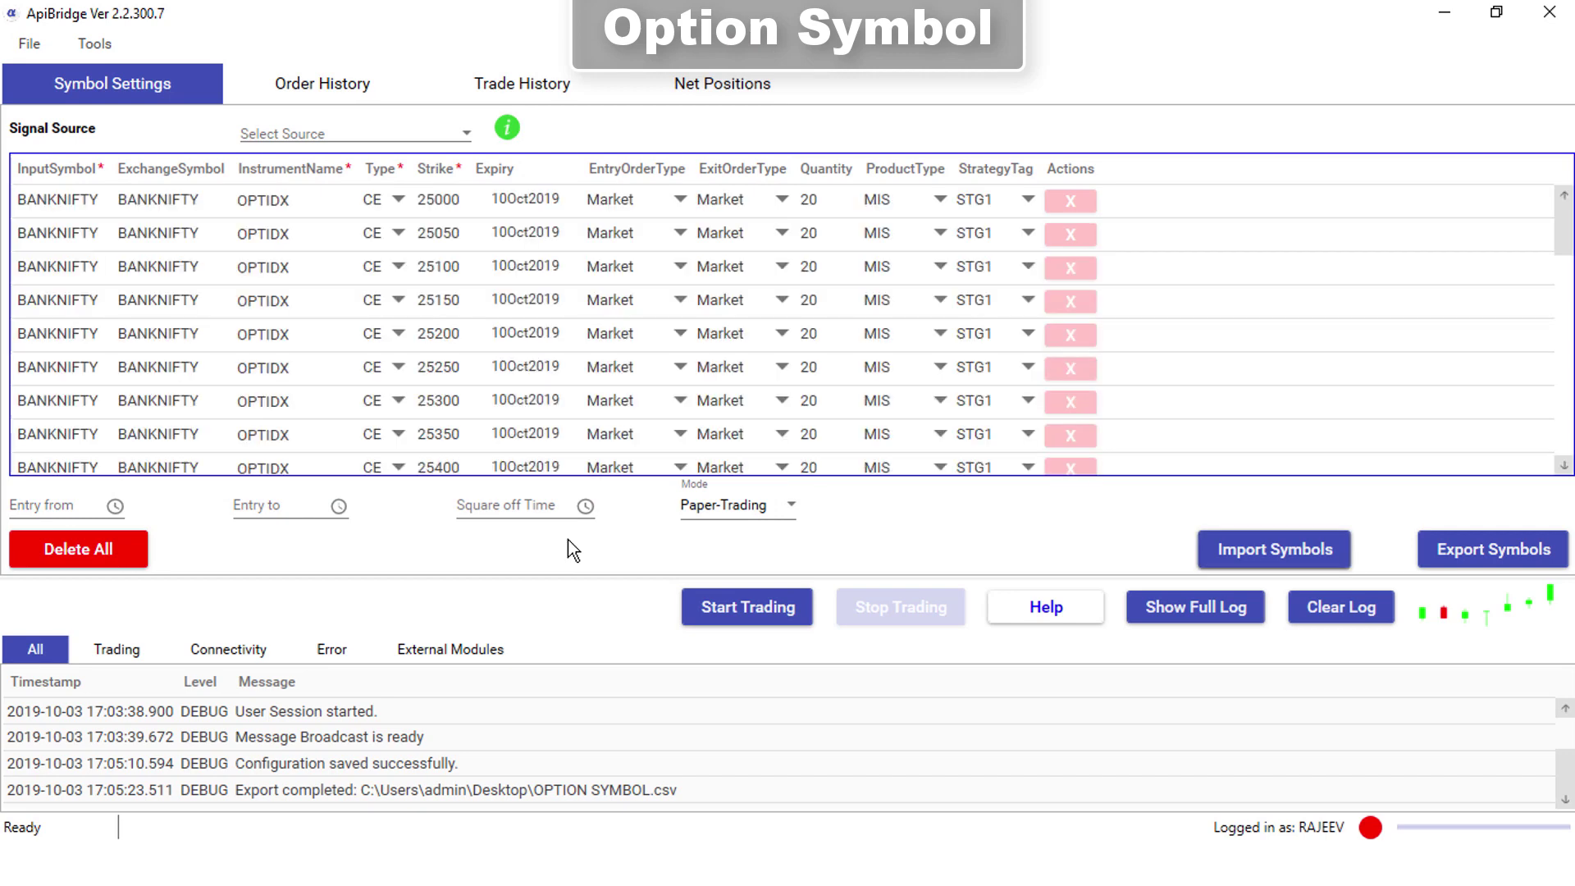
pyautogui.click(28, 46)
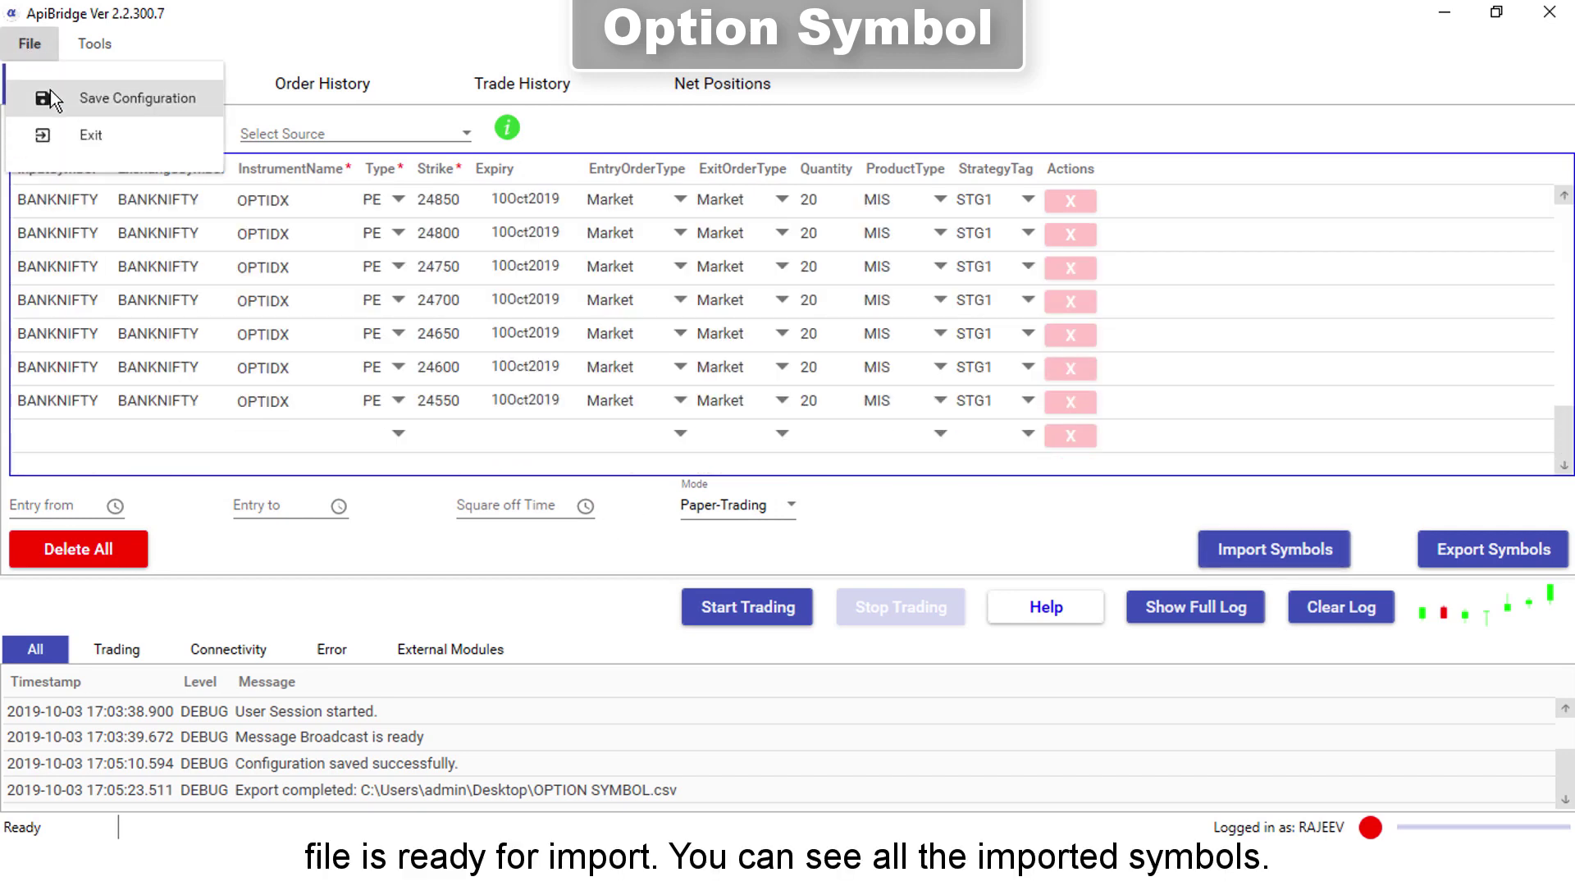
pyautogui.click(53, 93)
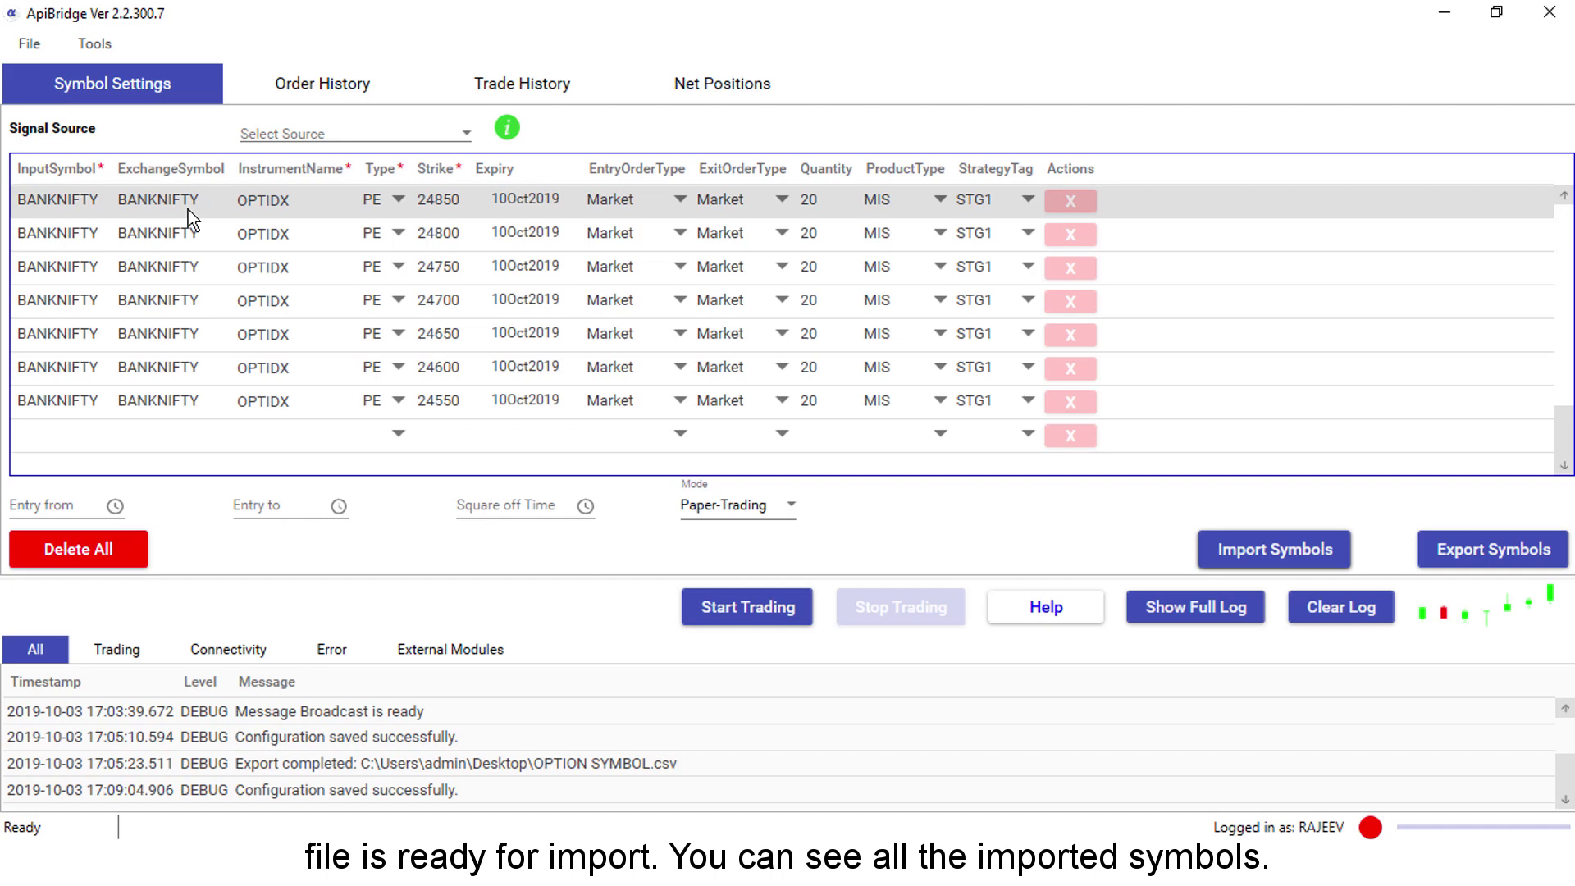
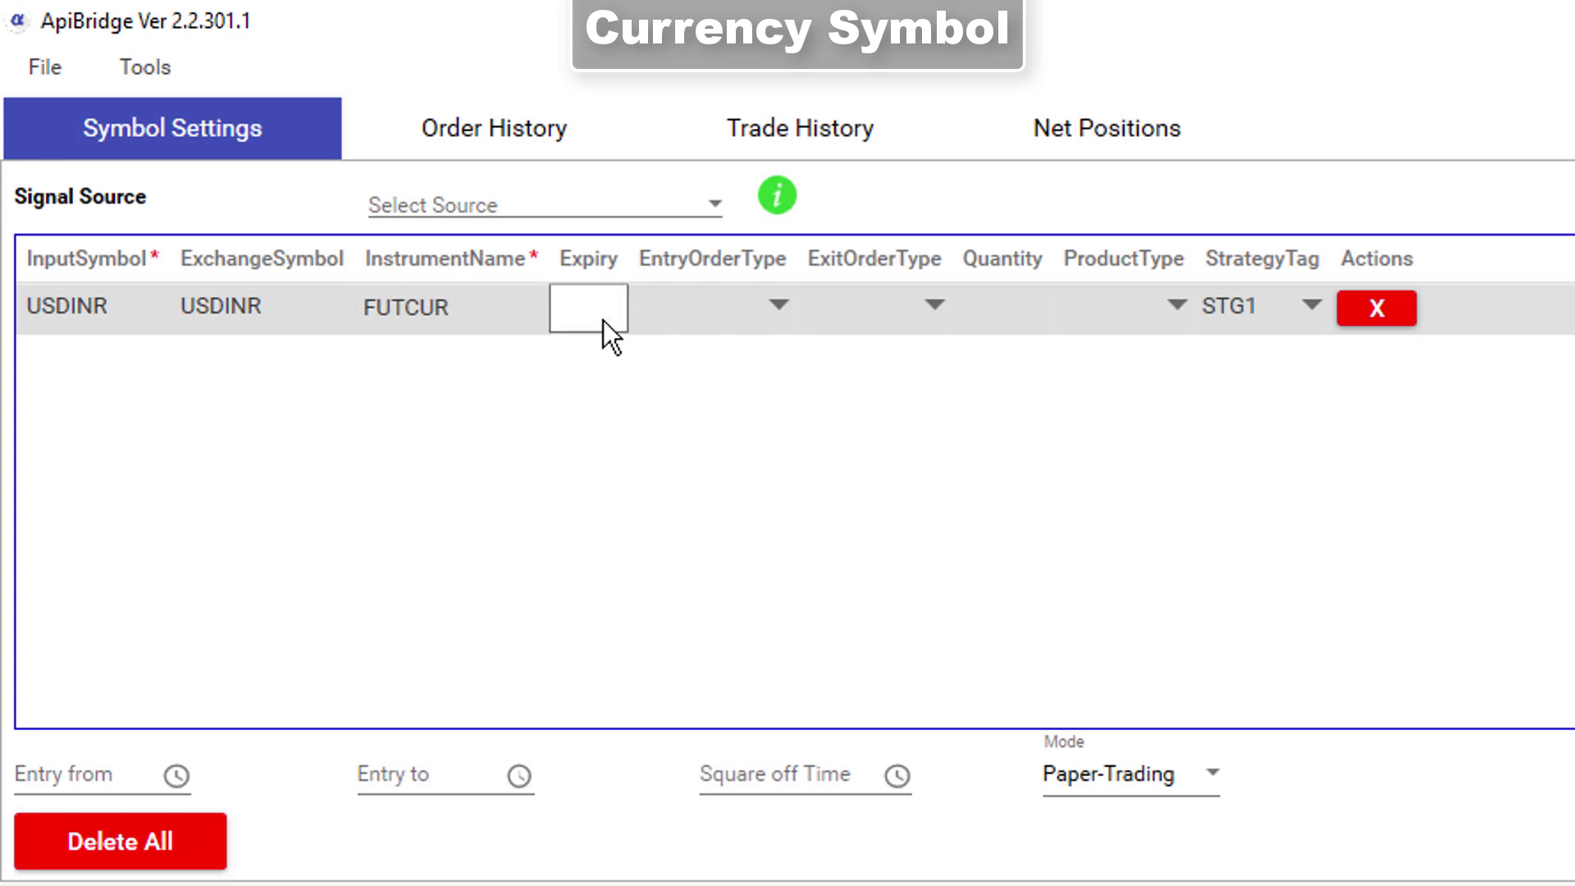
# Set the USDINR row's expiry to 29 October 2019 and its entry and exit order types to Market
pyautogui.click(608, 320)
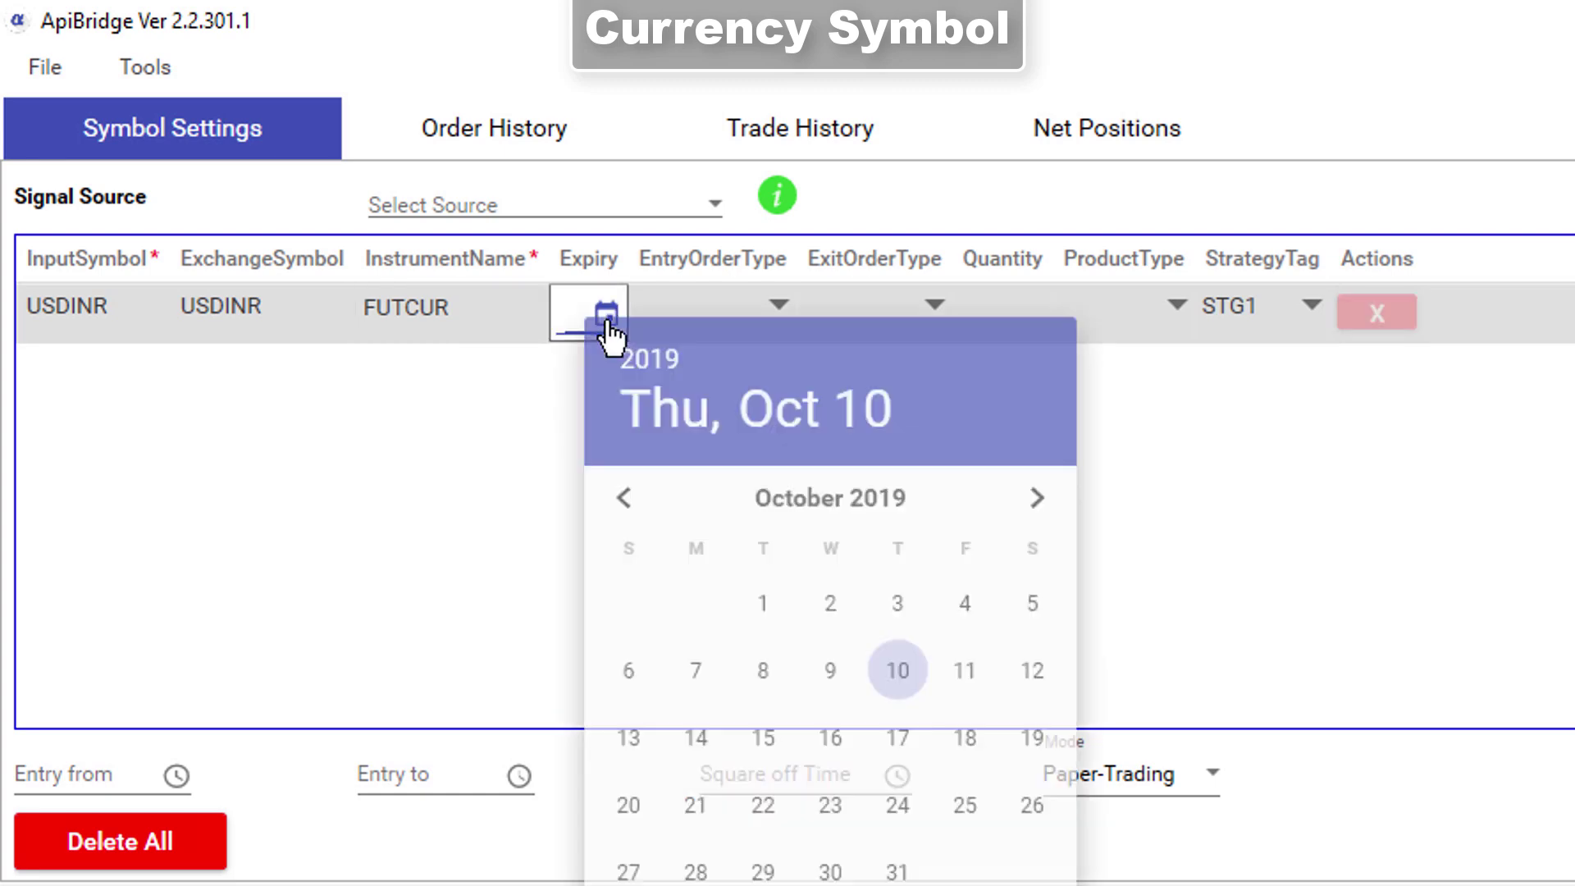
pyautogui.click(762, 871)
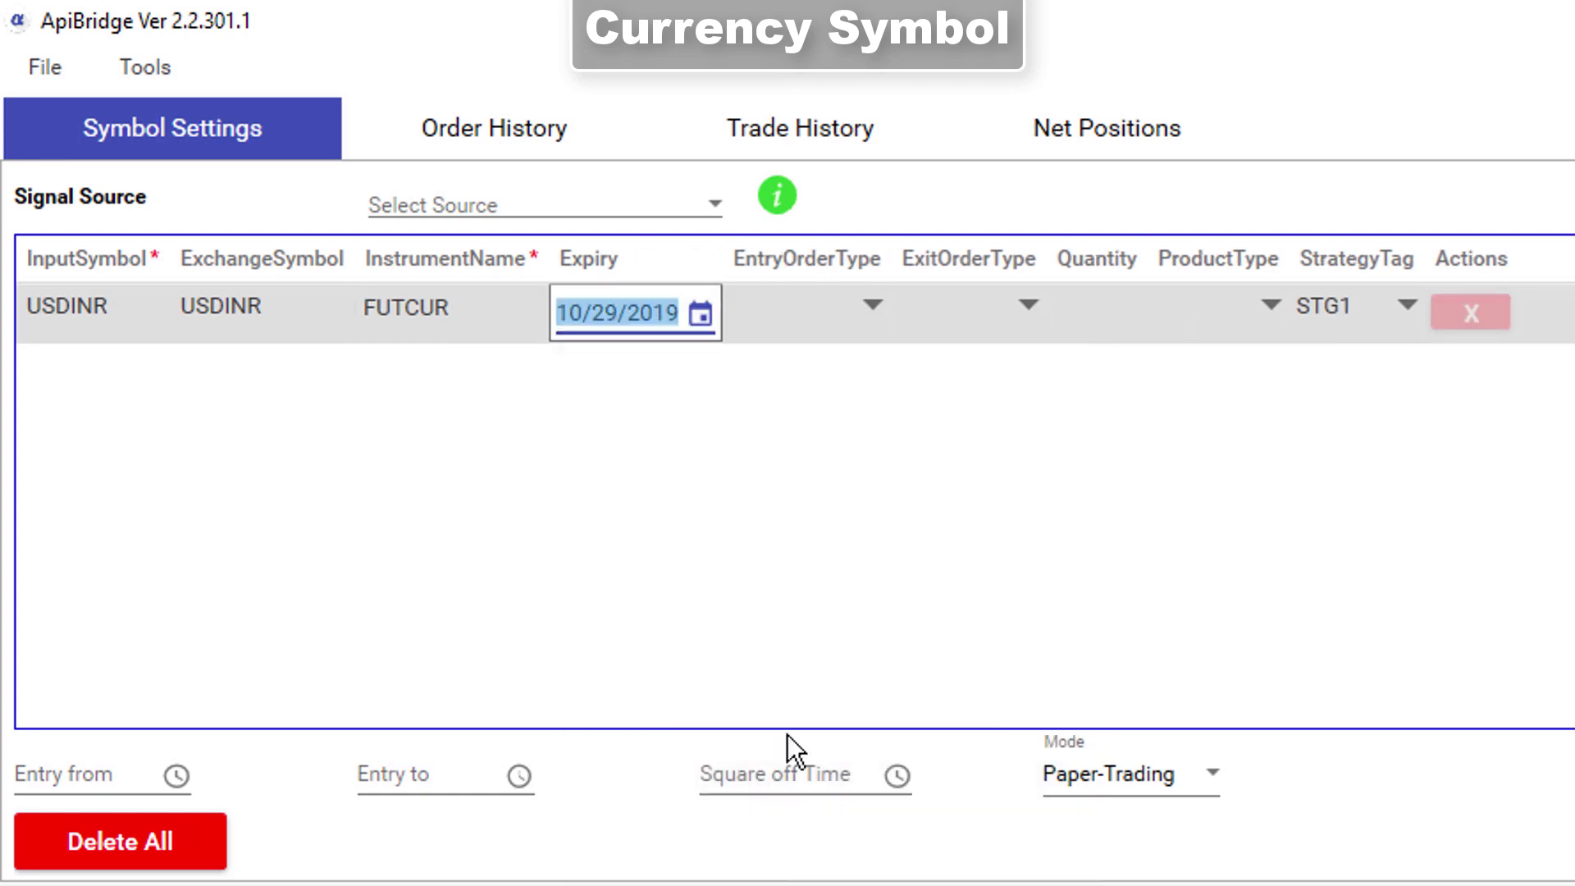
pyautogui.click(851, 321)
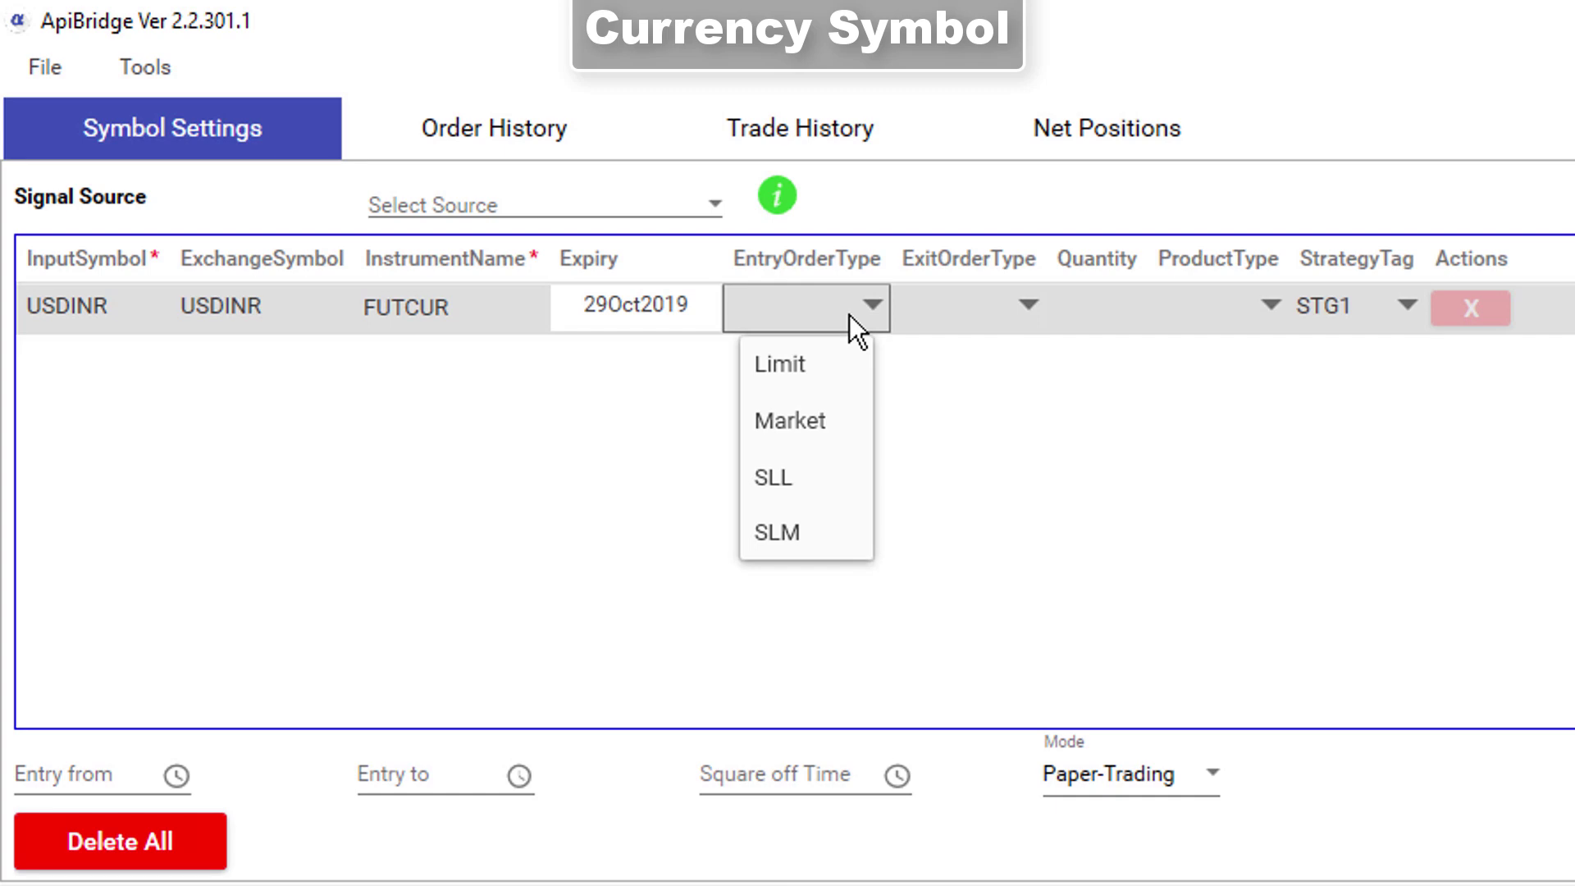
pyautogui.click(836, 420)
pyautogui.click(957, 328)
pyautogui.click(974, 420)
# Give the USDINR row a quantity of 1000 and product type MIS, and save the configuration
pyautogui.click(1115, 325)
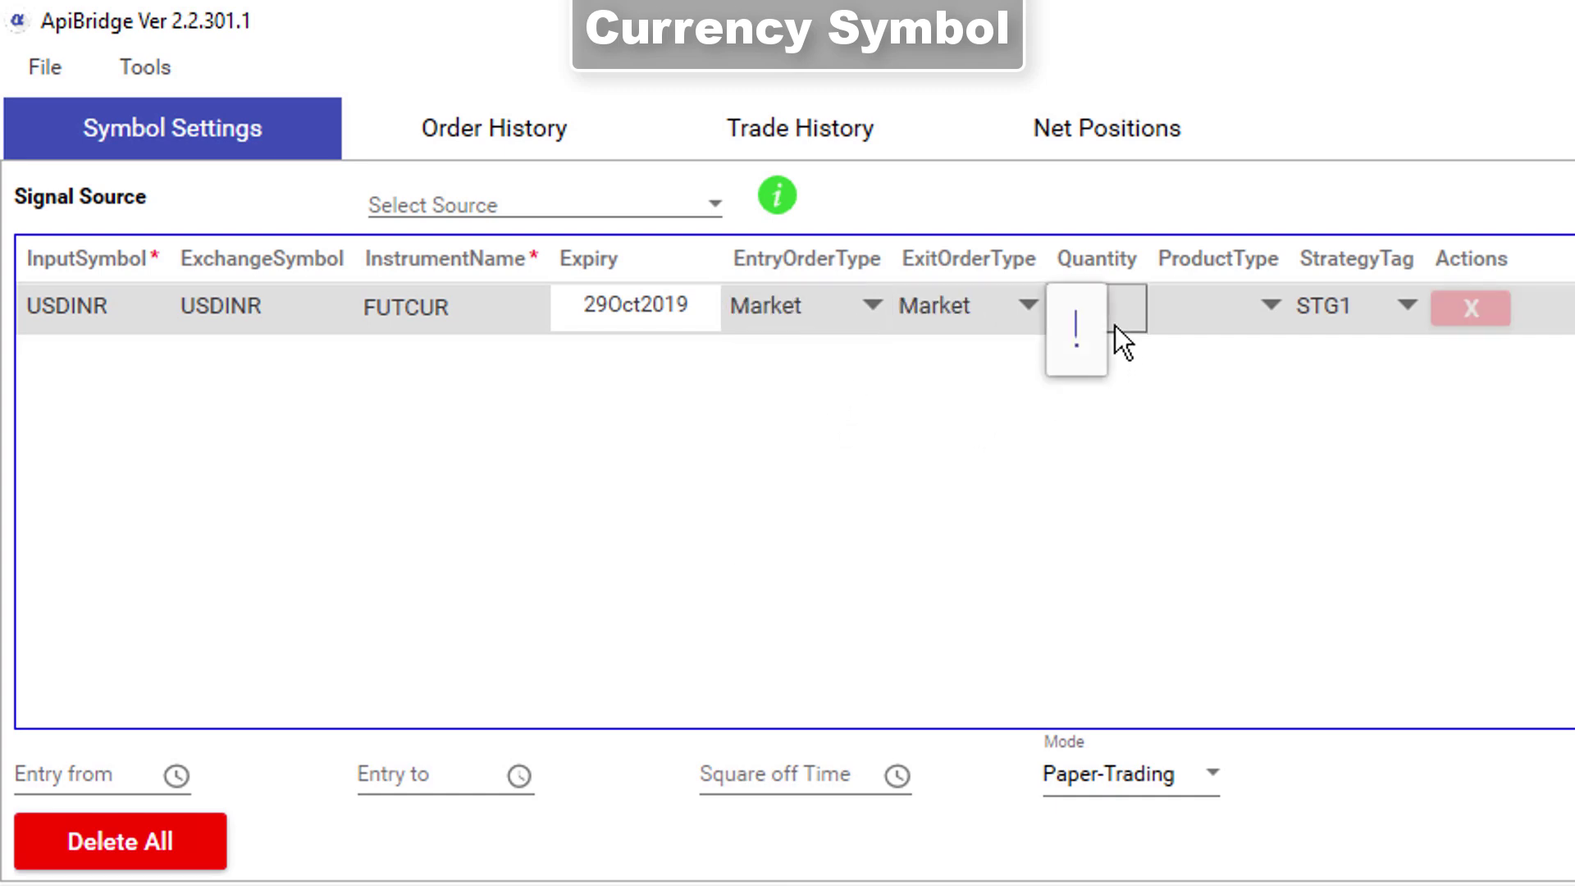
pyautogui.write('1000')
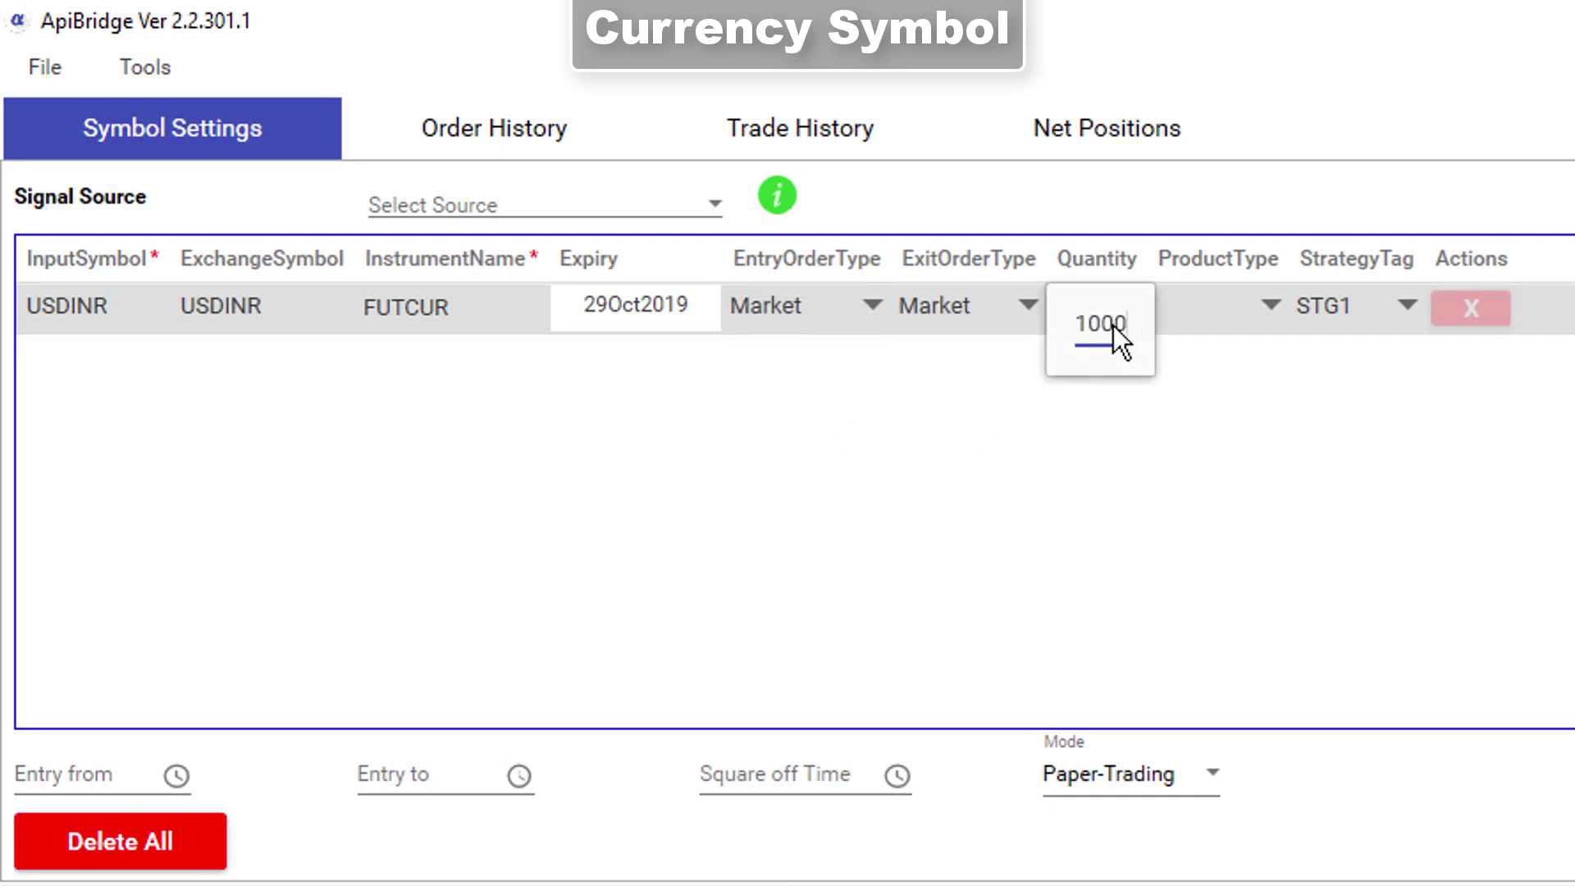
pyautogui.click(1234, 319)
pyautogui.click(1226, 418)
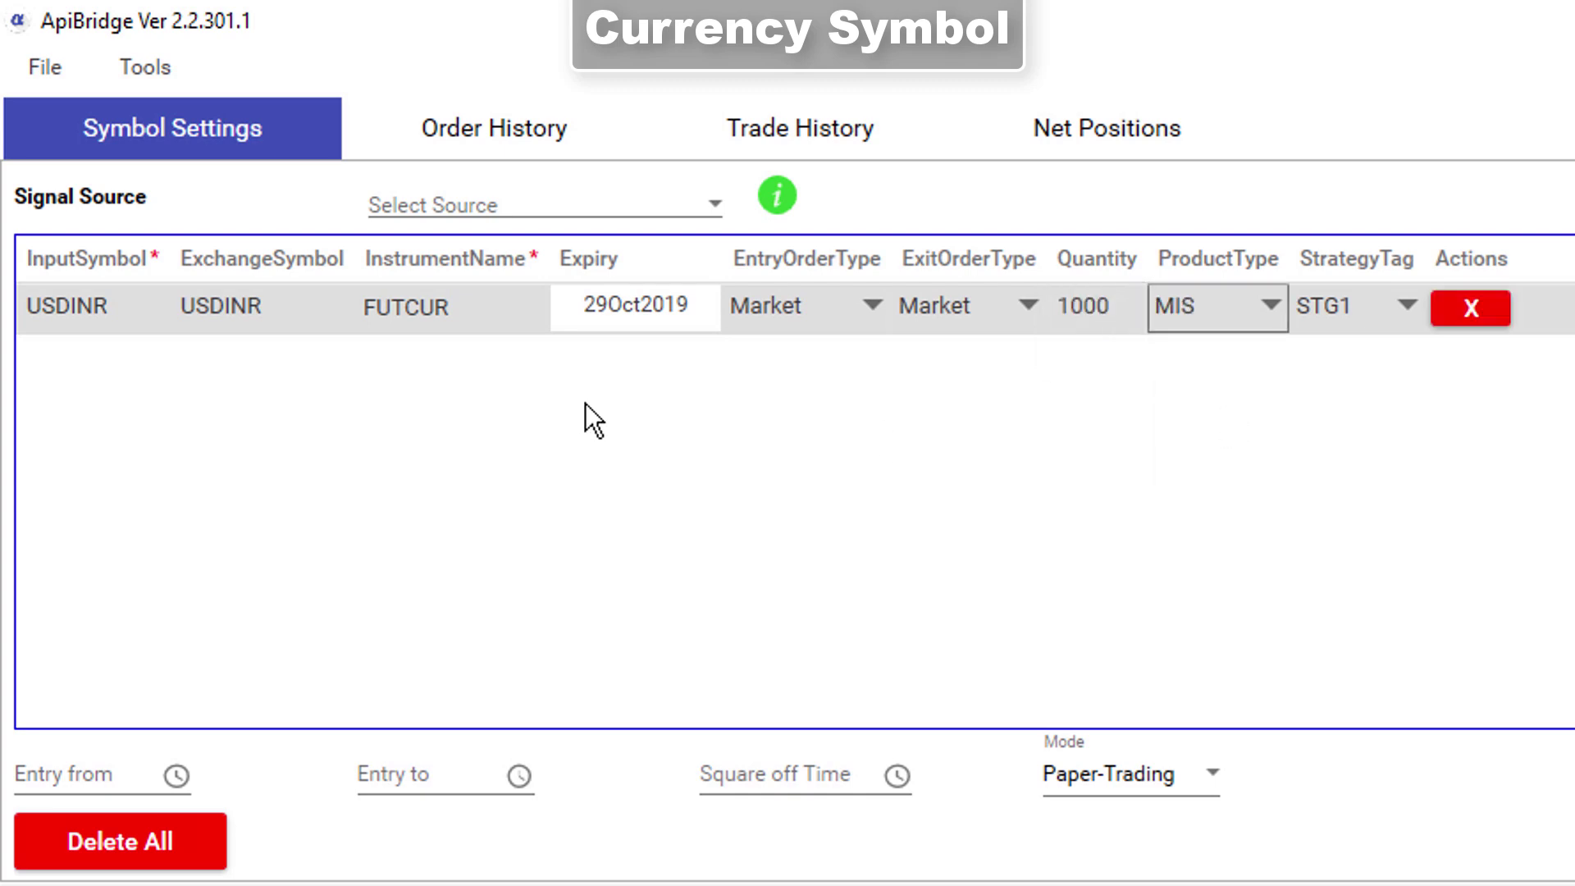
pyautogui.click(45, 67)
pyautogui.click(107, 127)
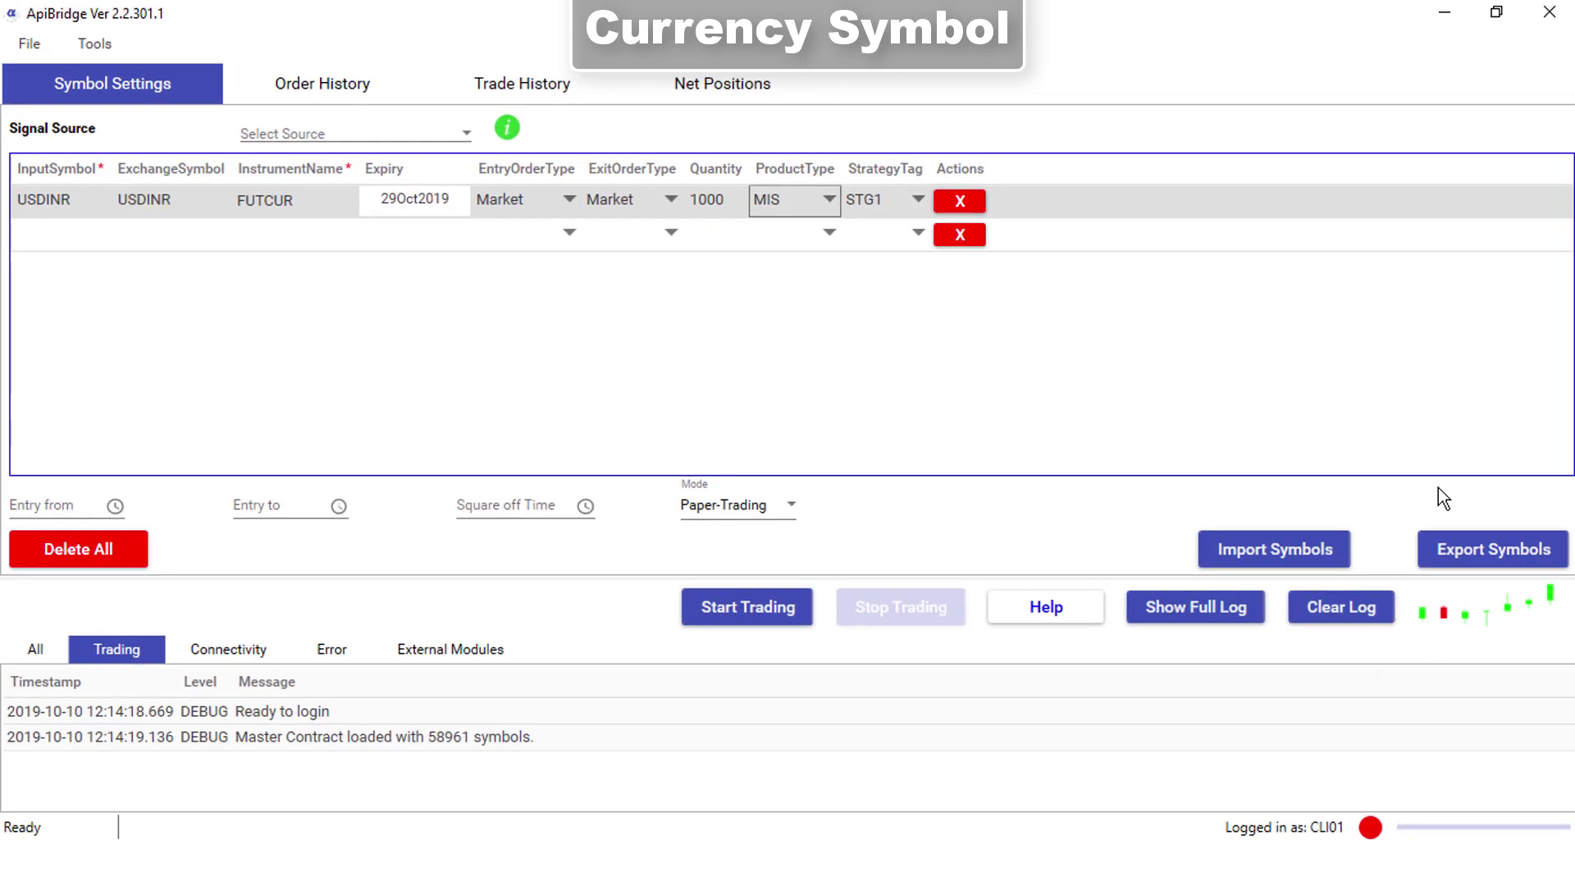
# Export the symbols to the Desktop as a CSV file named CURRENCY and open that file in WPS Office
pyautogui.click(1465, 557)
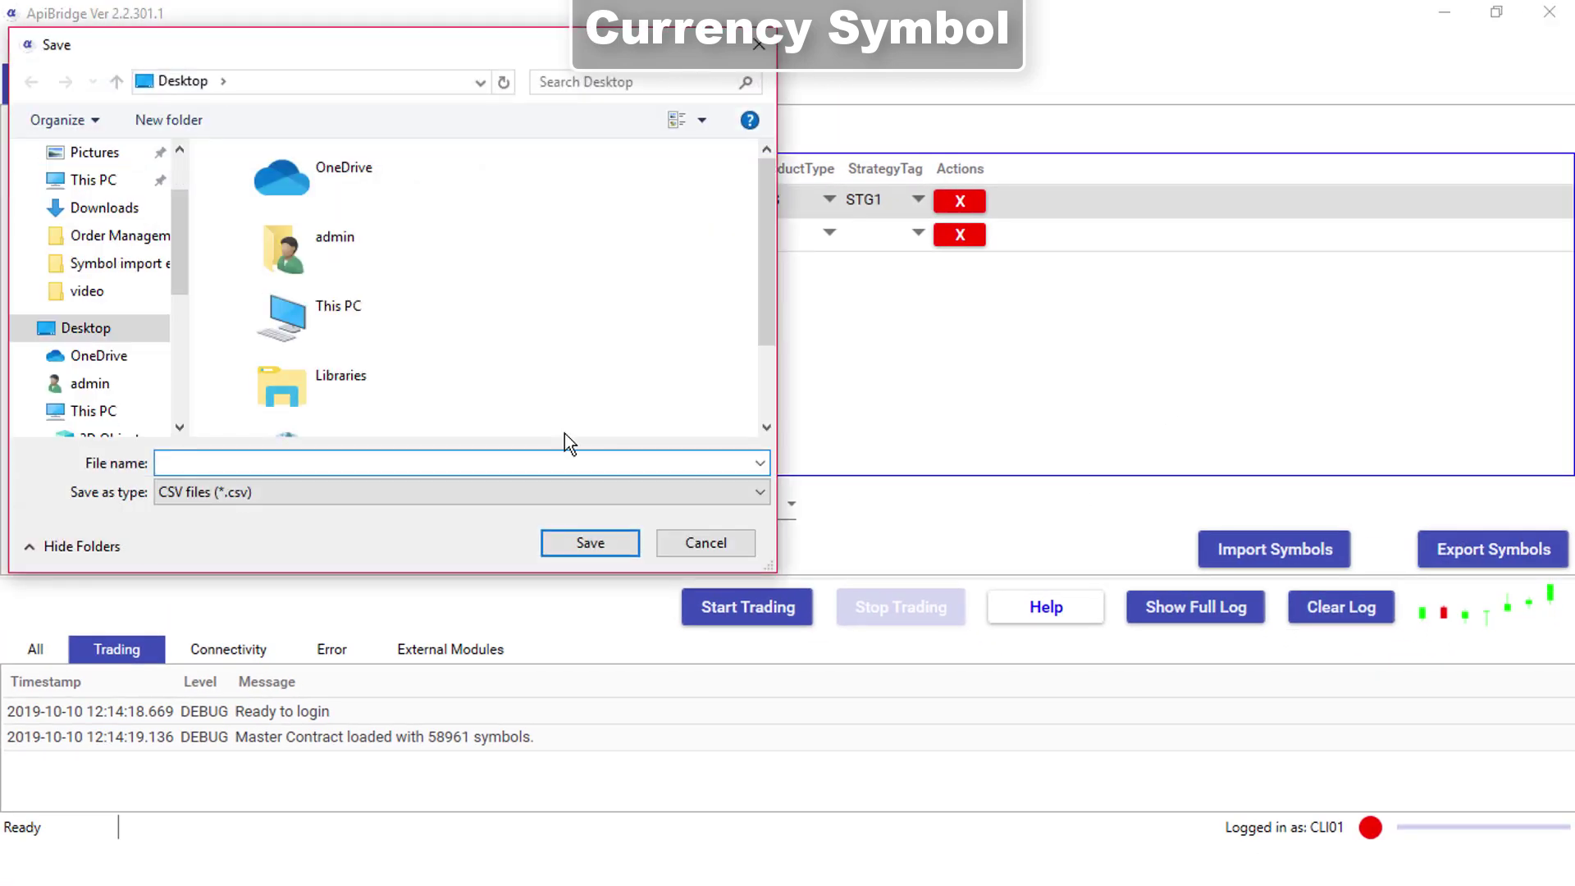
pyautogui.write('CURRENCY')
pyautogui.click(574, 541)
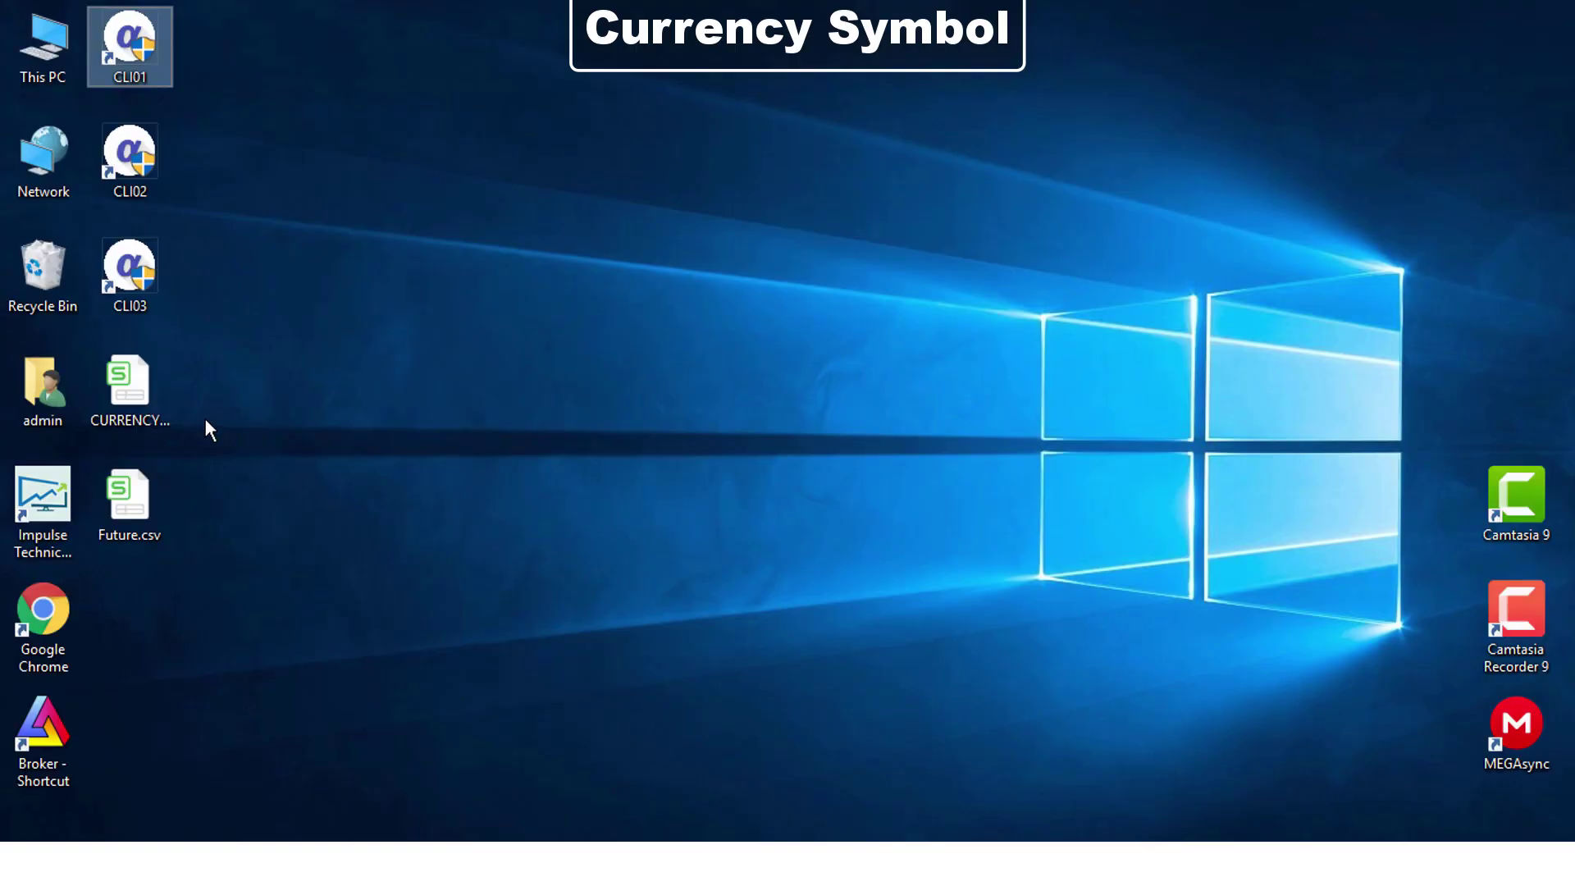
pyautogui.doubleClick(151, 397)
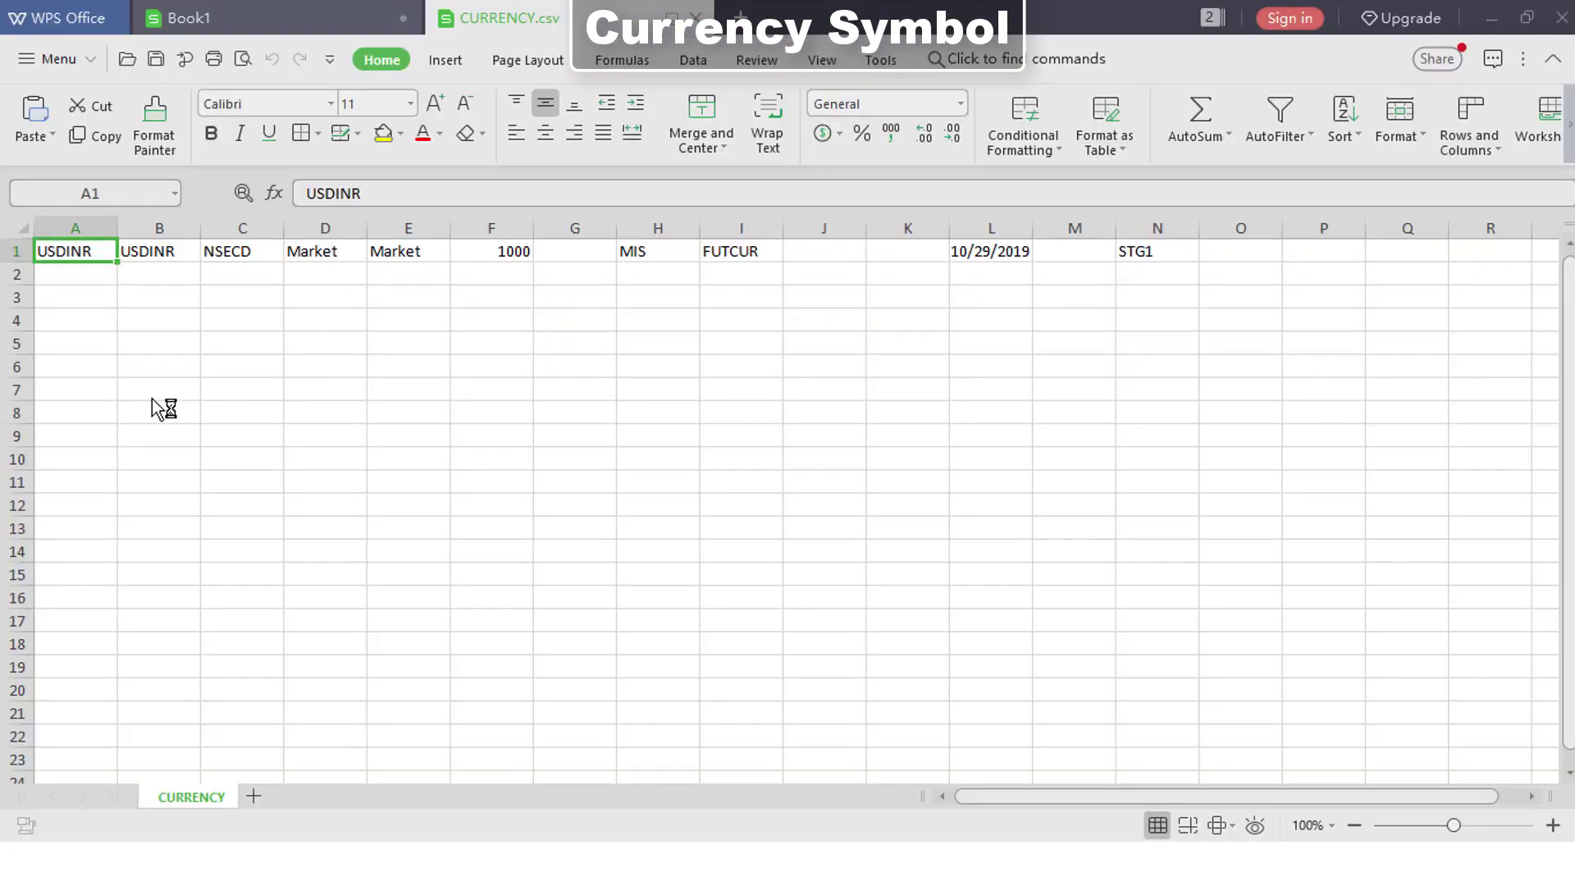
# Copy the four currency symbols in A2:A5 of Book1 and paste them into A1:A4 of CURRENCY.csv
pyautogui.click(246, 12)
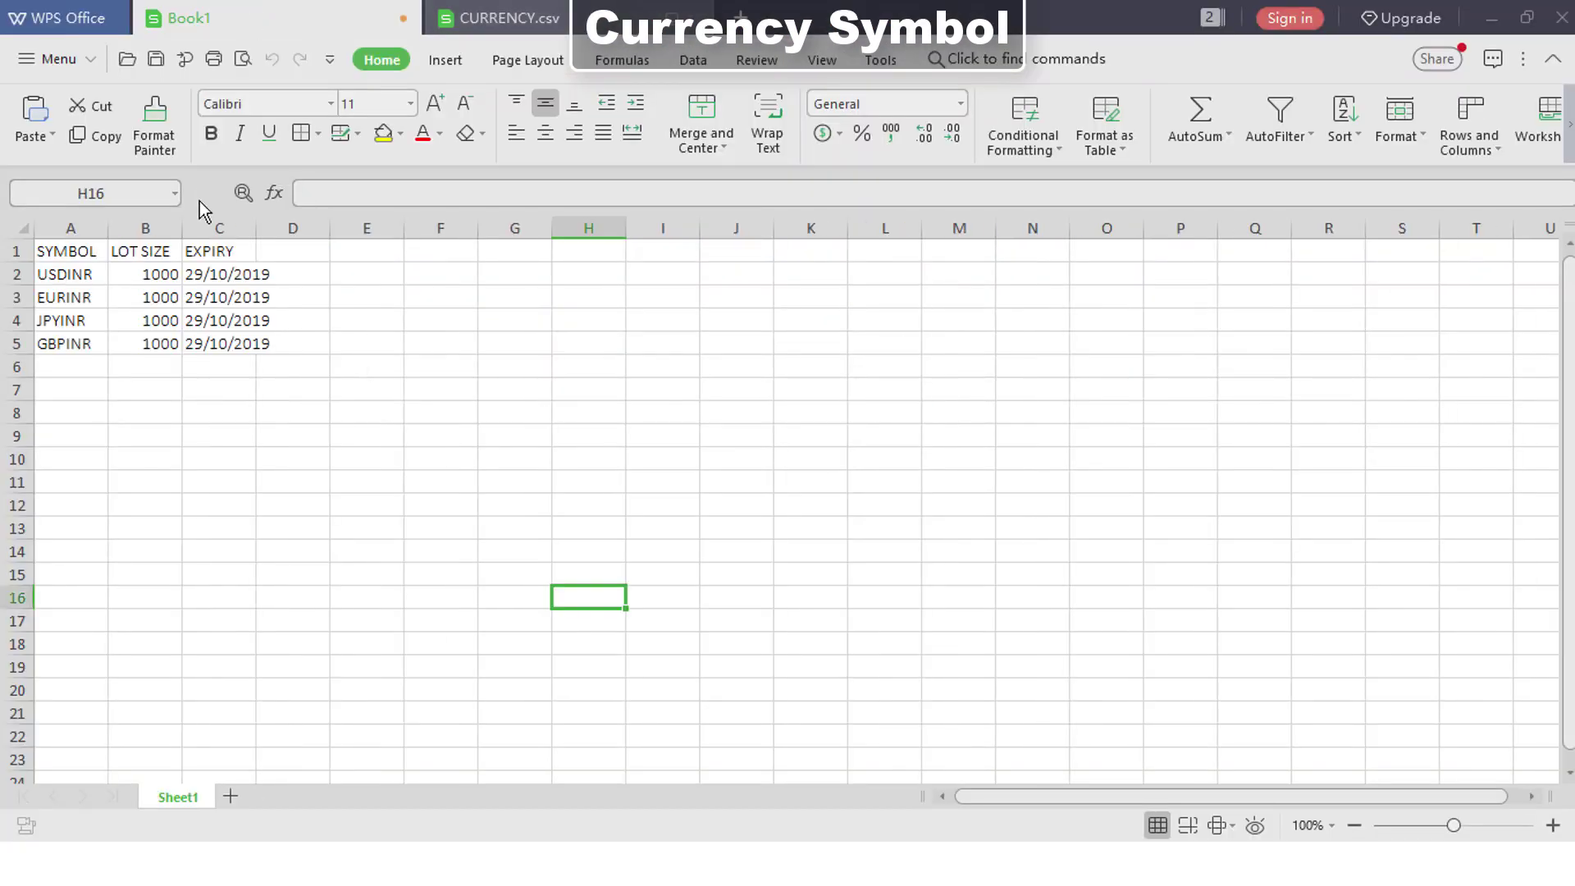
pyautogui.click(73, 272)
pyautogui.hotkey('ctrl', 'shift', 'Down')
pyautogui.press('super+c')
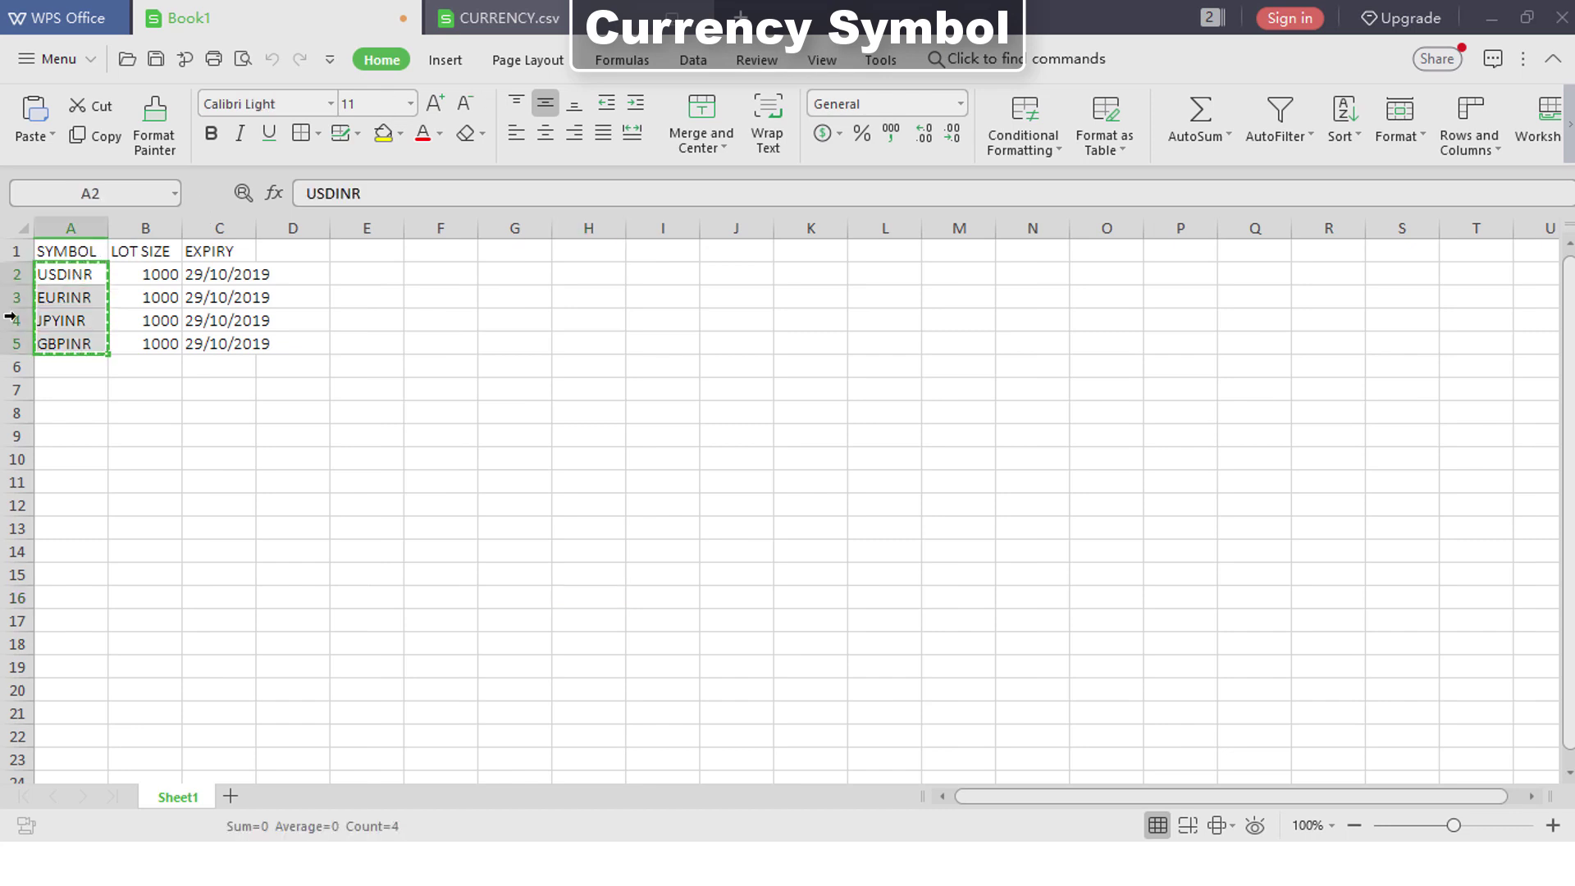
pyautogui.click(480, 18)
pyautogui.click(80, 250)
pyautogui.hotkey('shift', 'Down')
pyautogui.hotkey('shift', 'Down')
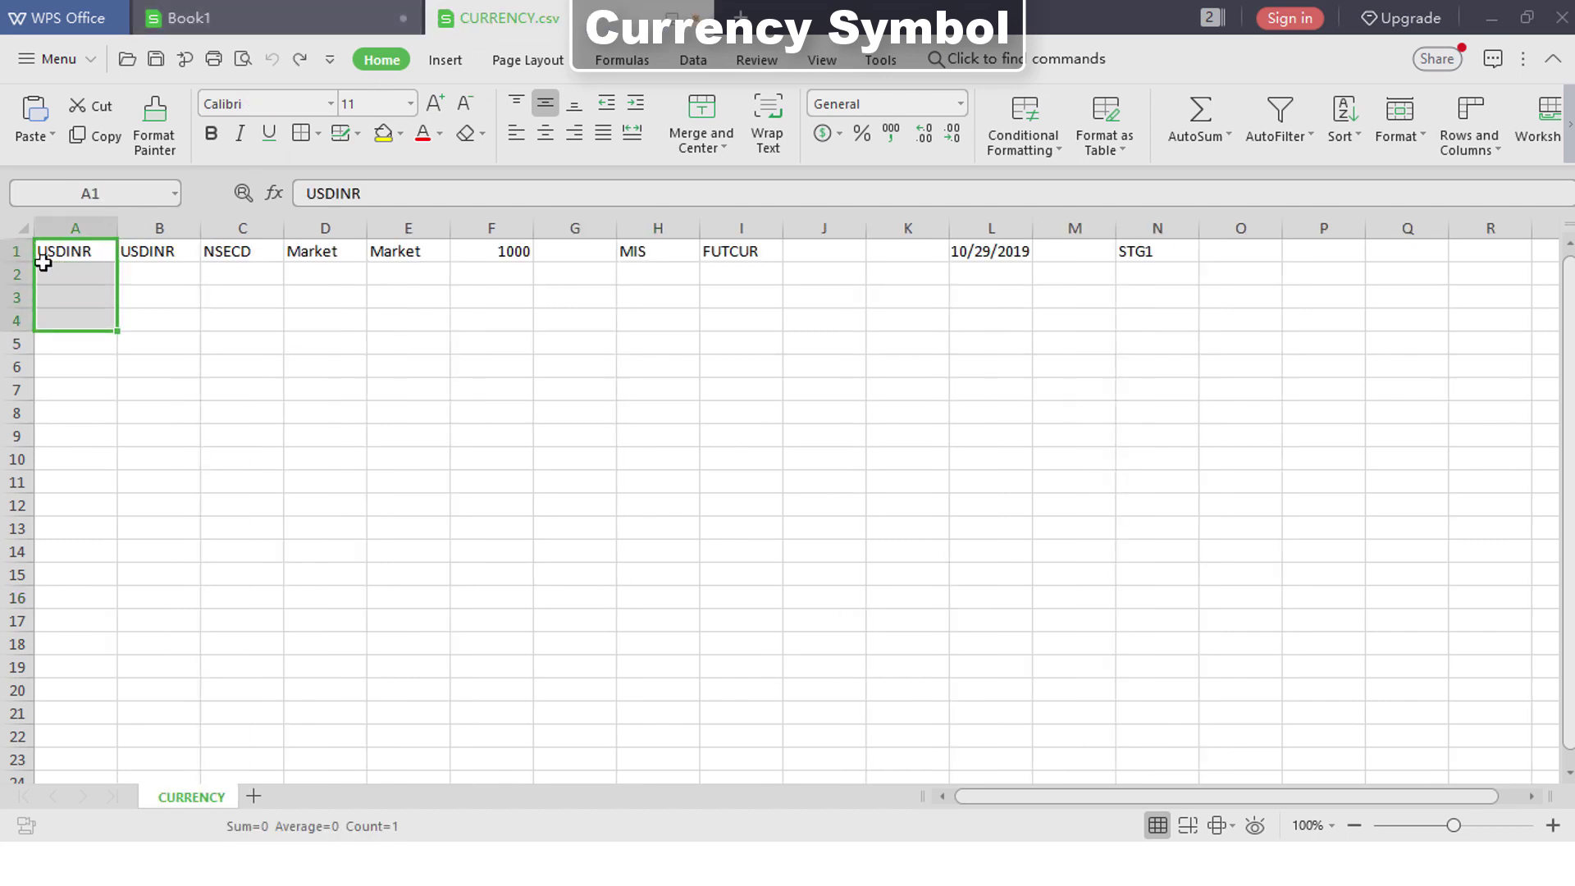
pyautogui.rightClick(42, 254)
pyautogui.click(102, 341)
# Paste the copied currency symbols into the exchange symbol cells B1:B4 of CURRENCY.csv
pyautogui.click(171, 247)
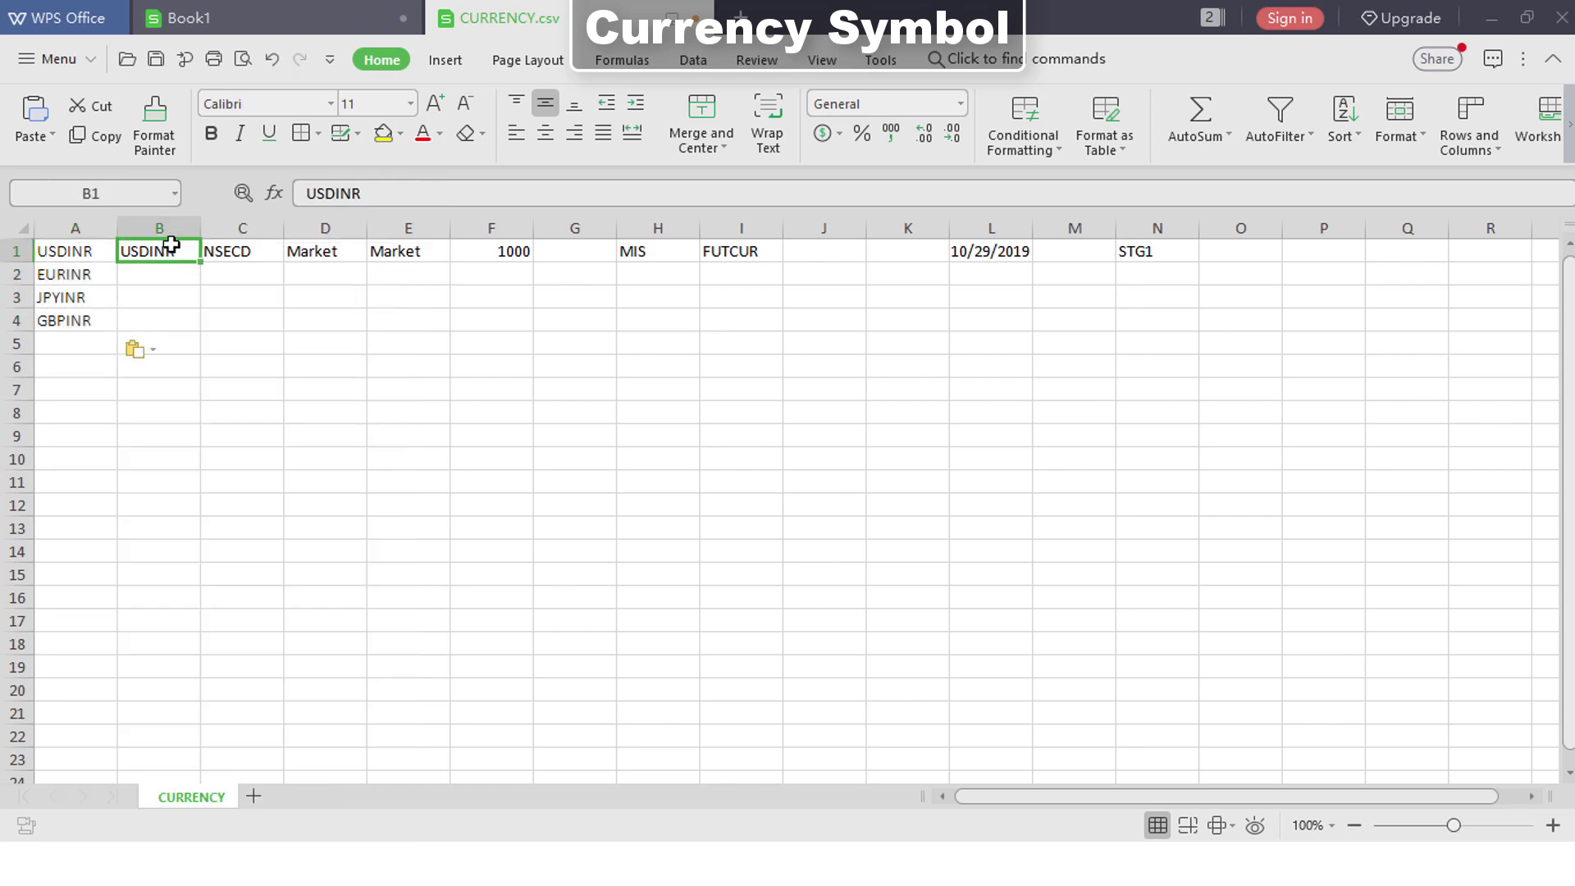
pyautogui.hotkey('shift', 'Down')
pyautogui.hotkey('shift', 'Down')
pyautogui.hotkey('shift', 'Down')
pyautogui.rightClick(172, 252)
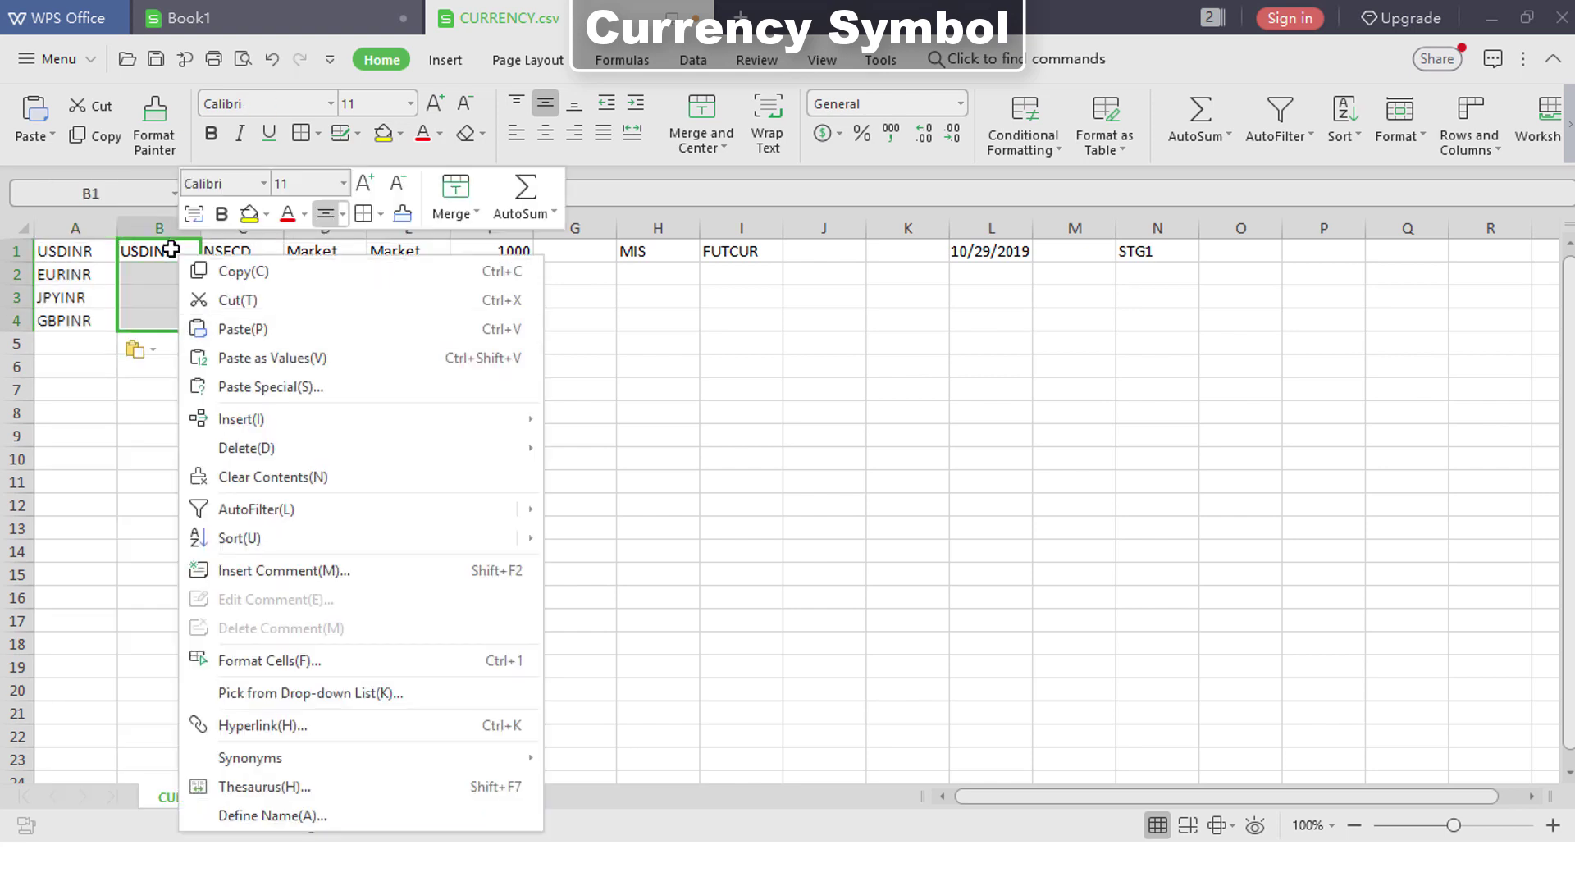
pyautogui.click(238, 325)
# Copy the USDINR settings in C1:N1 down to rows 2 to 4 for the other currency symbols
pyautogui.click(240, 257)
pyautogui.hotkey('shift', 'Right')
pyautogui.hotkey('shift', 'Right')
pyautogui.hotkey('shift', 'Right')
pyautogui.hotkey('shift', 'Right')
pyautogui.hotkey('shift', 'Right')
pyautogui.hotkey('shift', 'Right')
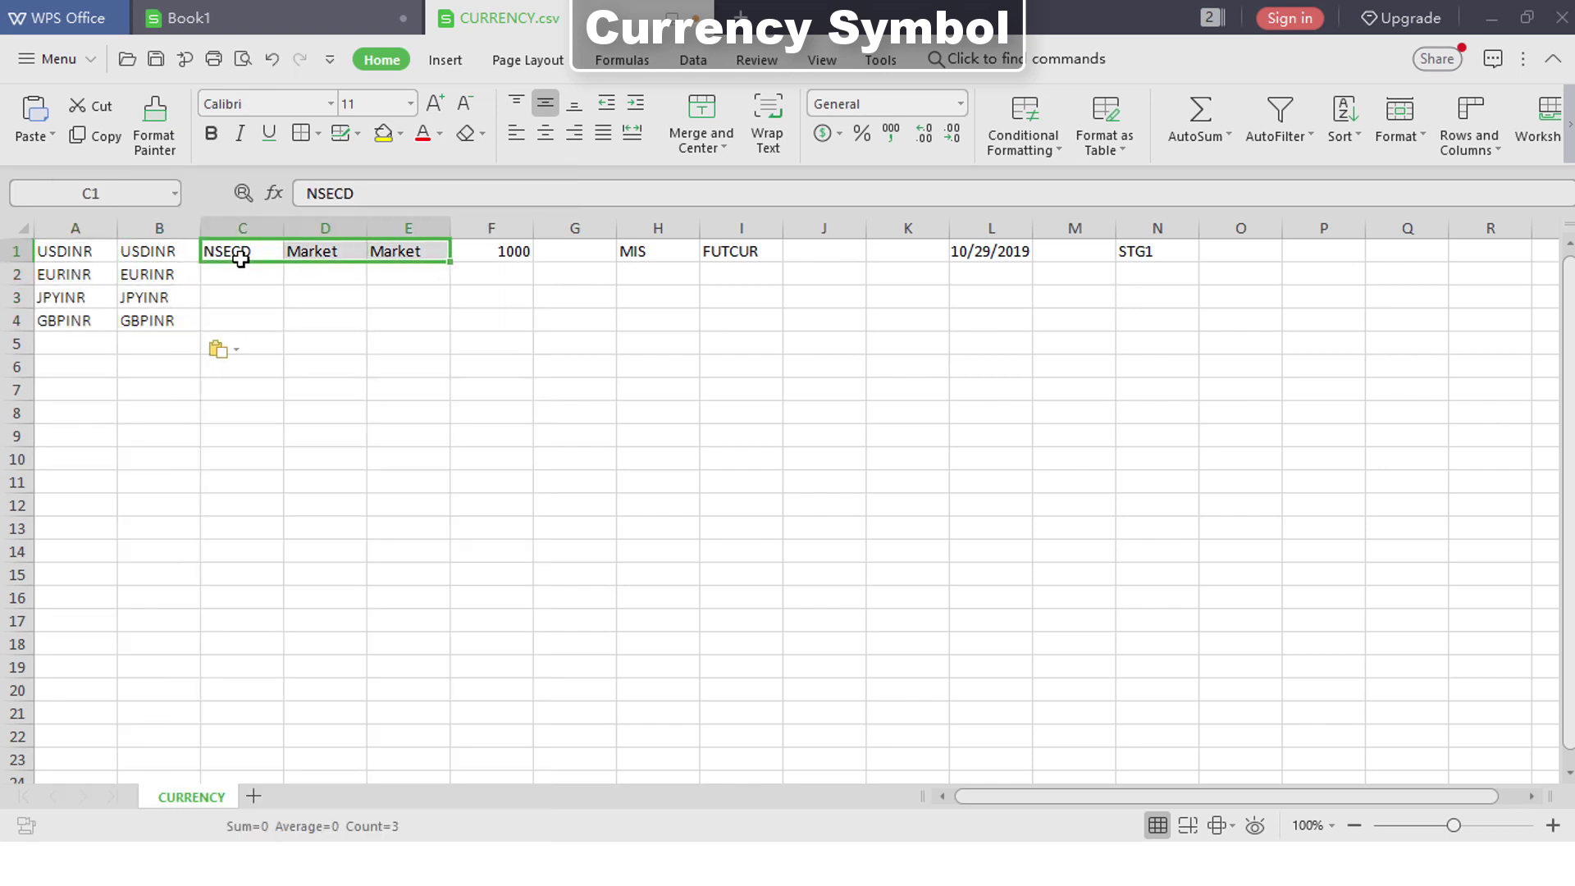
pyautogui.hotkey('shift', 'Right')
pyautogui.hotkey('shift', 'Right')
pyautogui.hotkey('shift', 'Right')
pyautogui.hotkey('shift', 'Right')
pyautogui.hotkey('shift', 'Right')
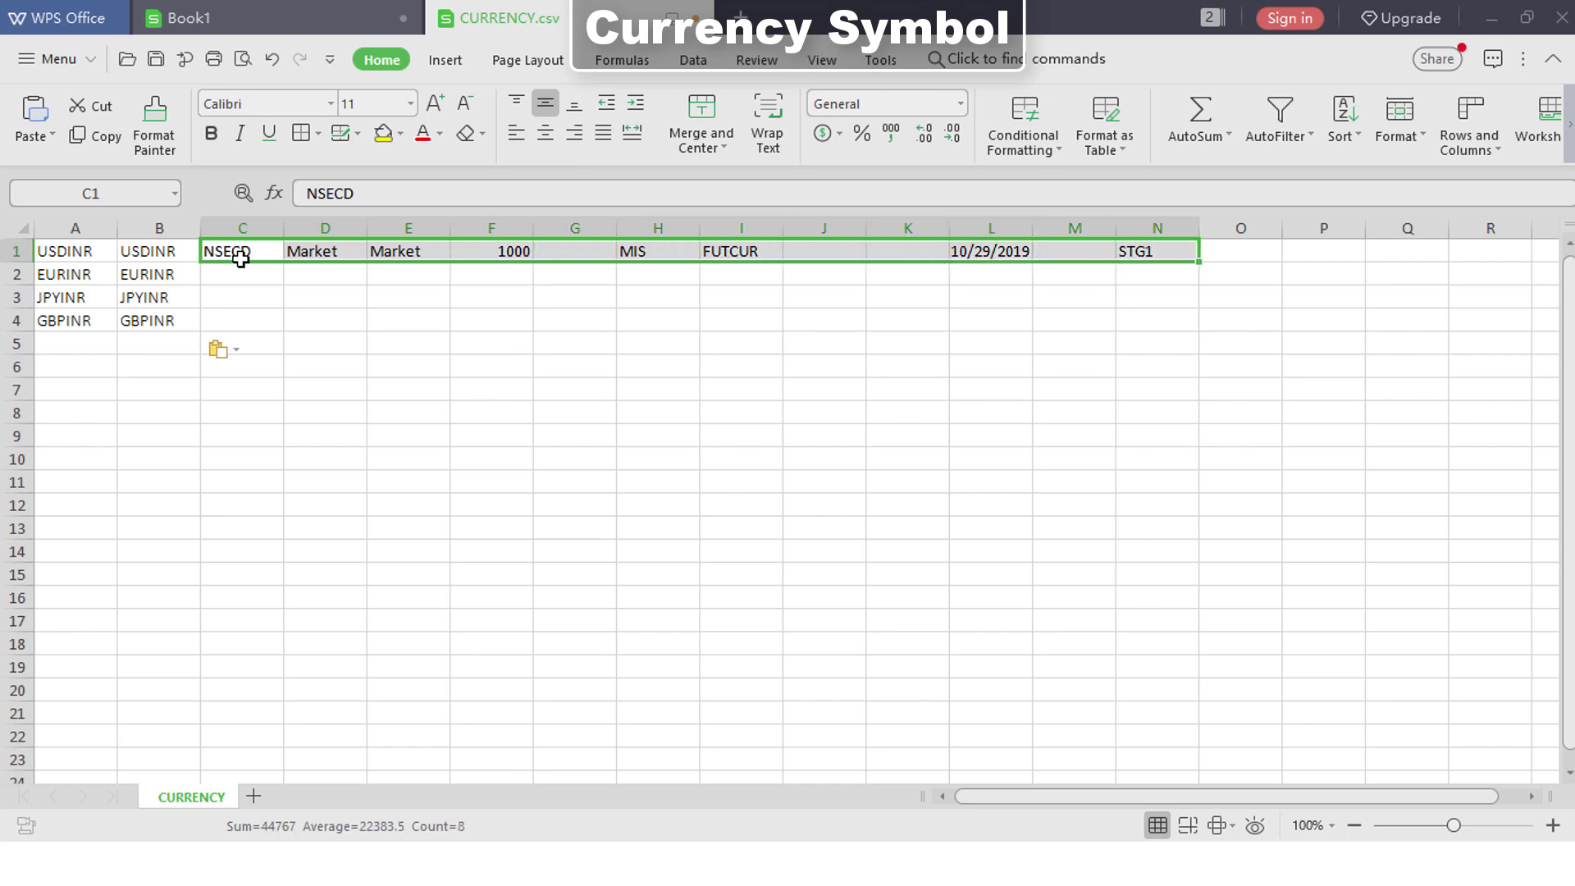
pyautogui.rightClick(240, 257)
pyautogui.click(288, 279)
pyautogui.hotkey('shift', 'Down')
pyautogui.hotkey('shift', 'Down')
pyautogui.hotkey('shift', 'Down')
pyautogui.hotkey('ctrl', 'v')
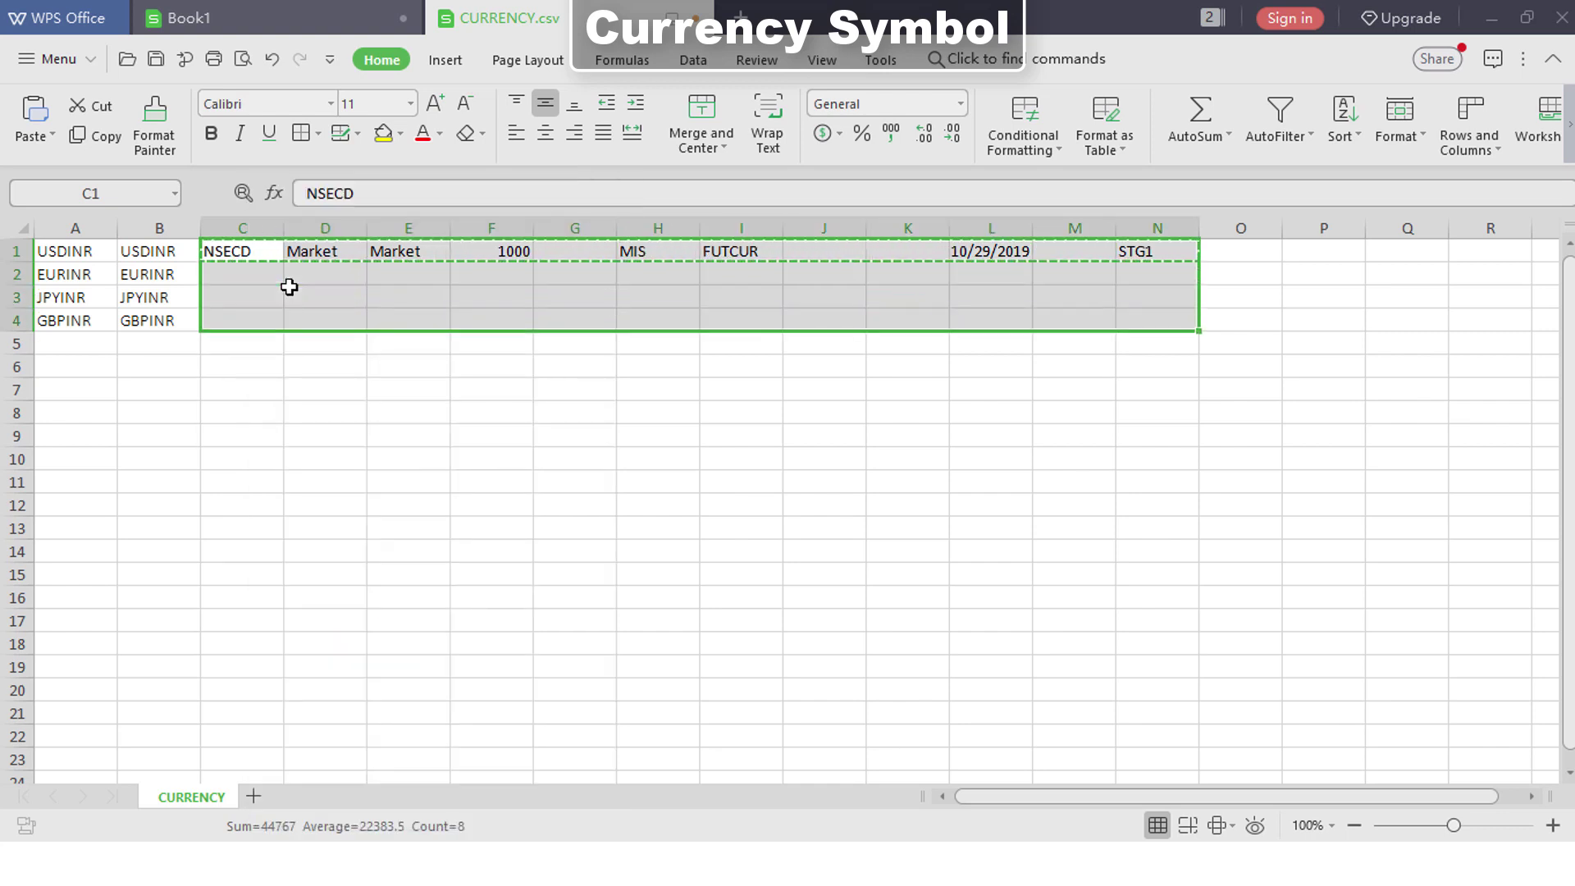
pyautogui.click(681, 366)
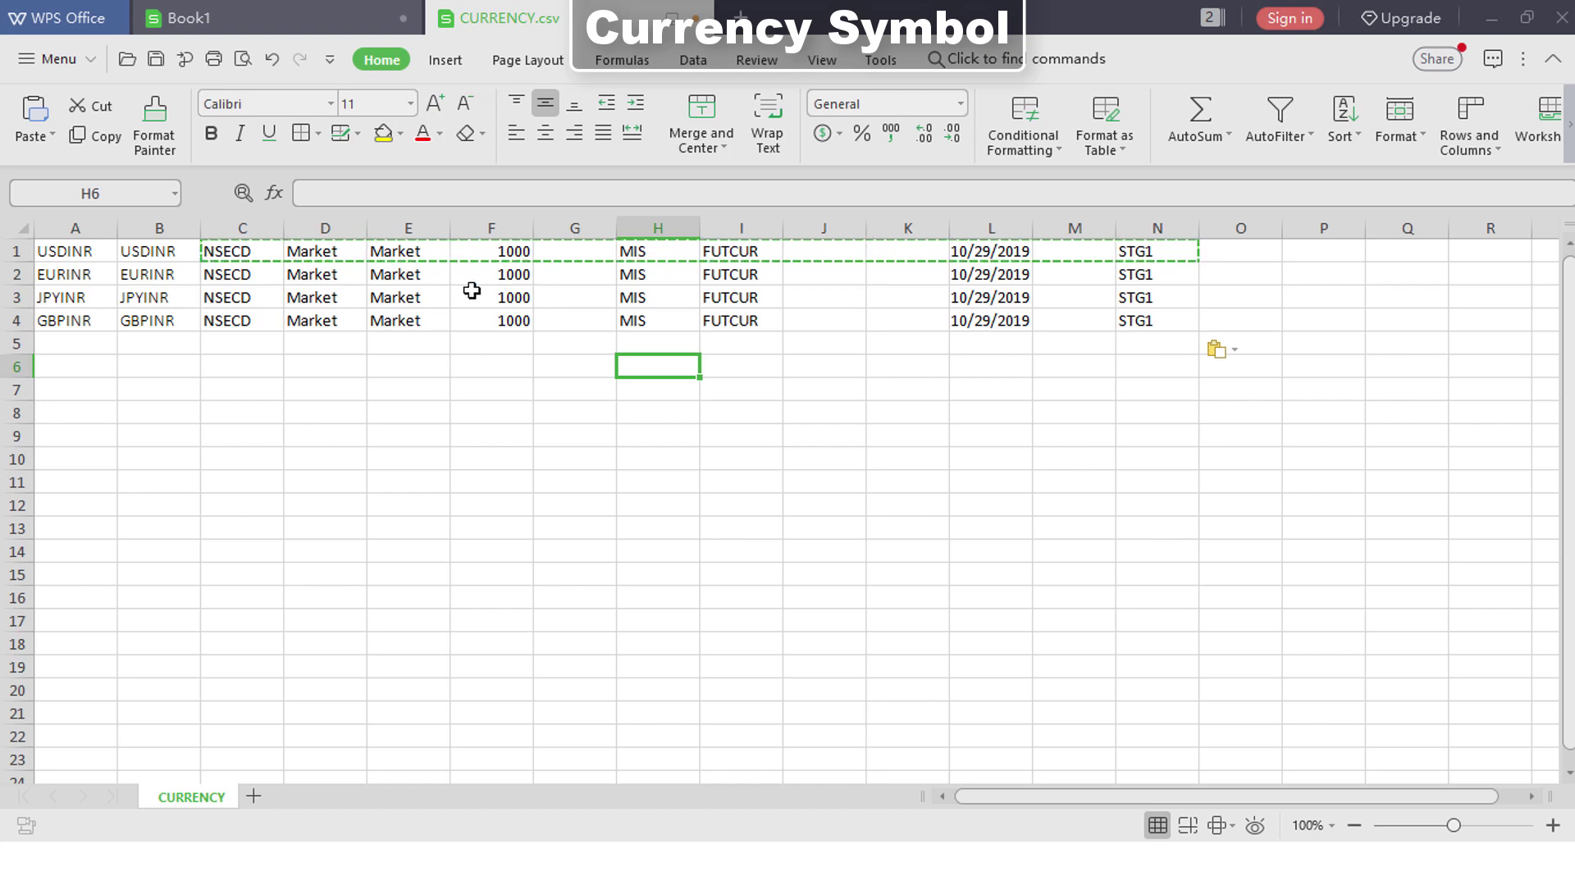
# Set the JPYINR quantity in F3 to 100000 and save CURRENCY.csv, keeping its current format
pyautogui.doubleClick(517, 302)
pyautogui.write('00')
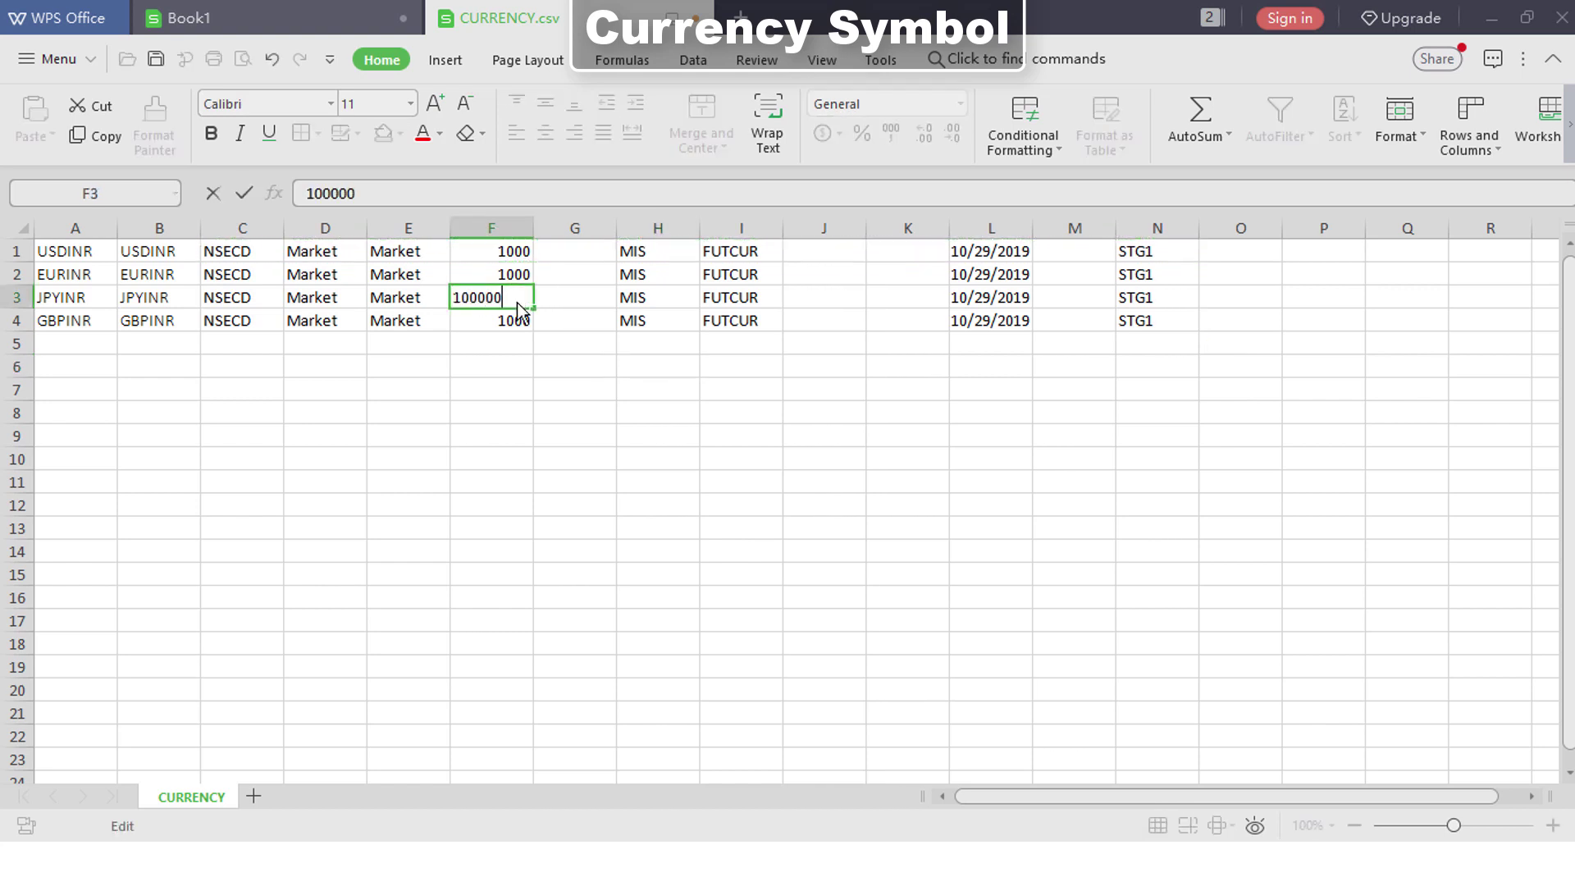
pyautogui.press('Return')
pyautogui.hotkey('ctrl', 's')
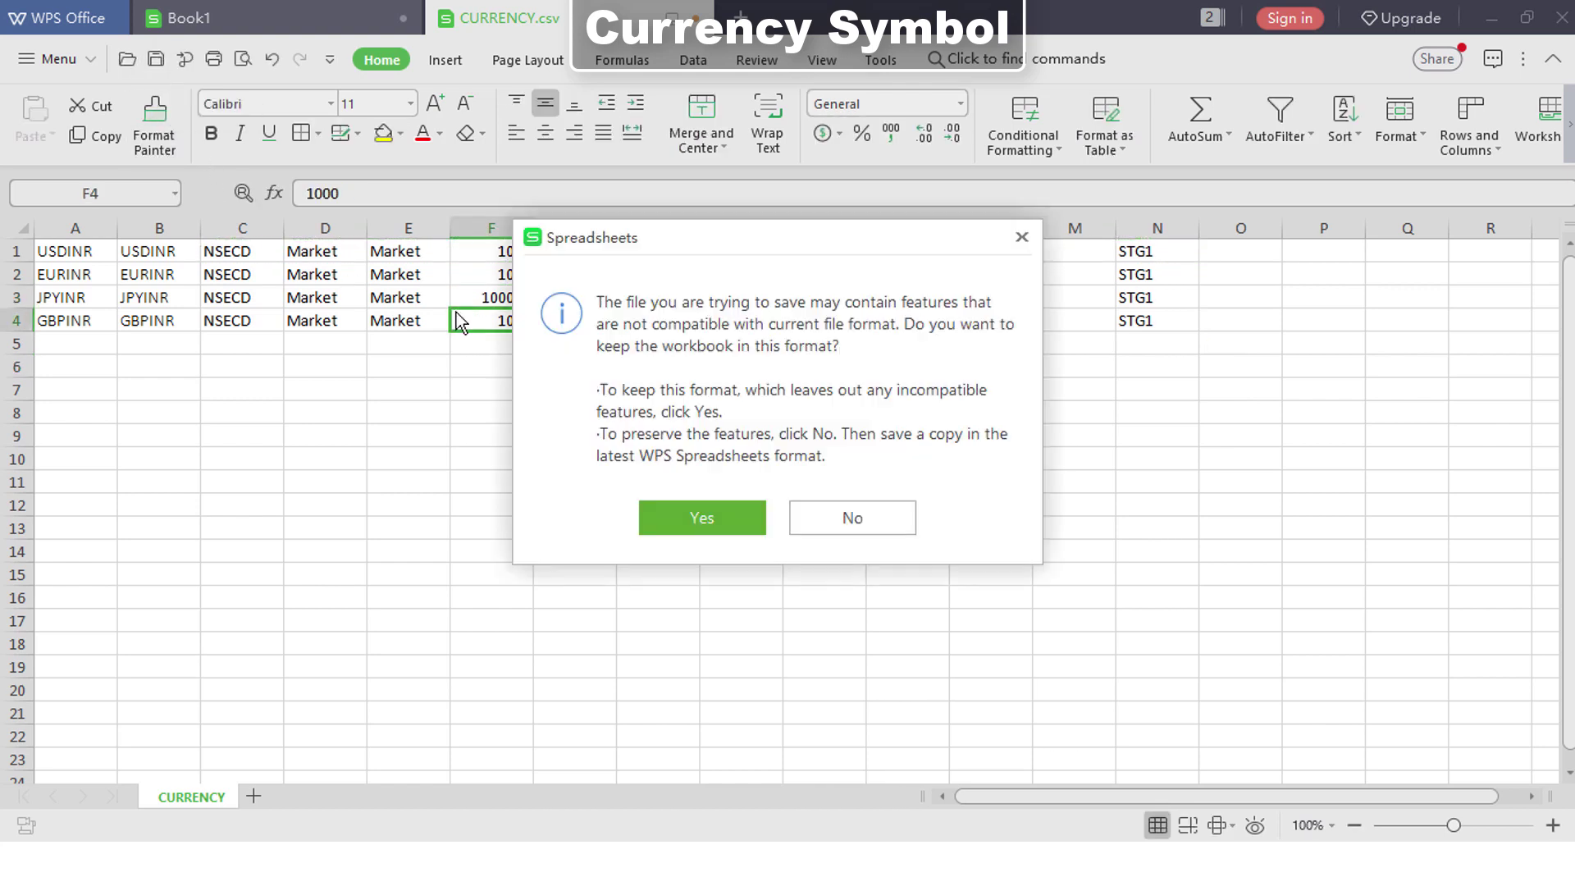
pyautogui.click(754, 518)
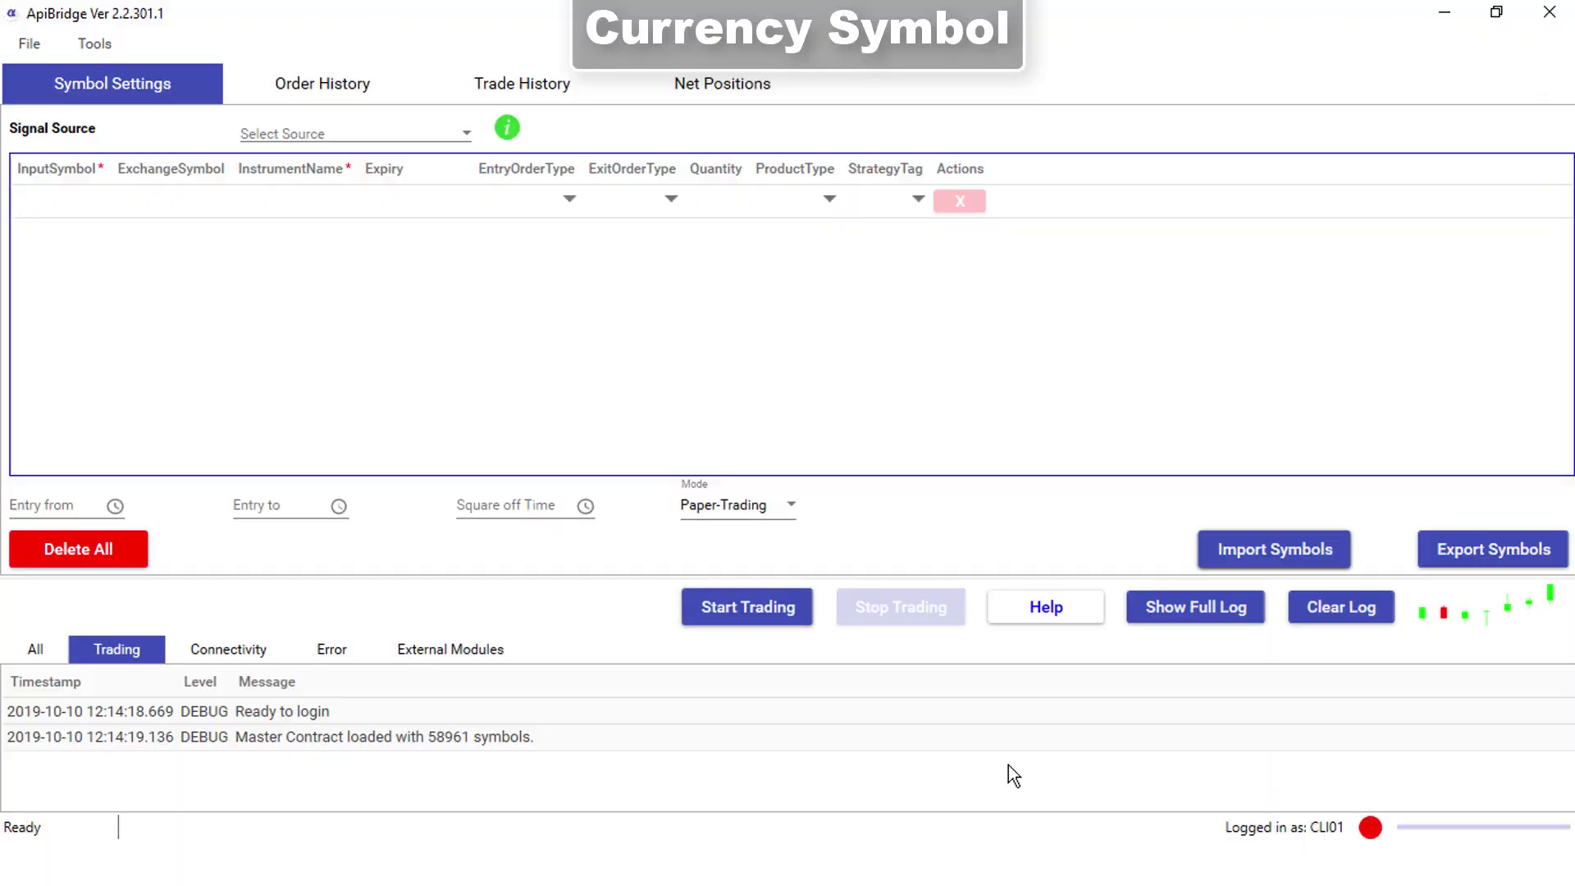
# Import the symbols from CURRENCY.csv on the Desktop into ApiBridge and save the configuration
pyautogui.click(1252, 549)
pyautogui.scroll(-2, 771, 466)
pyautogui.click(530, 394)
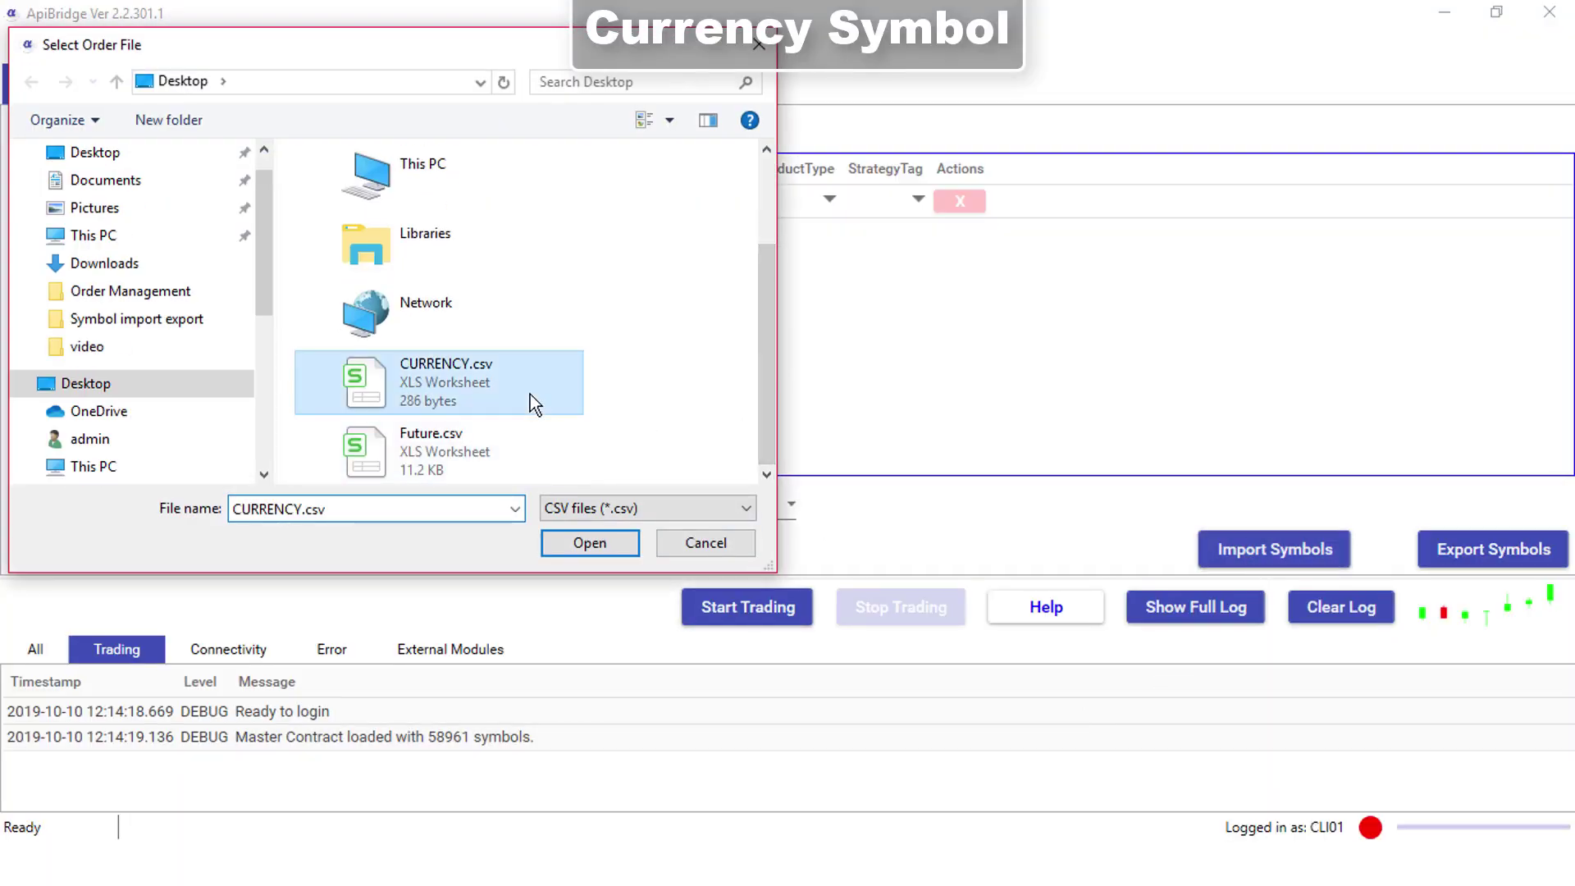
pyautogui.click(596, 547)
pyautogui.click(29, 42)
pyautogui.click(29, 43)
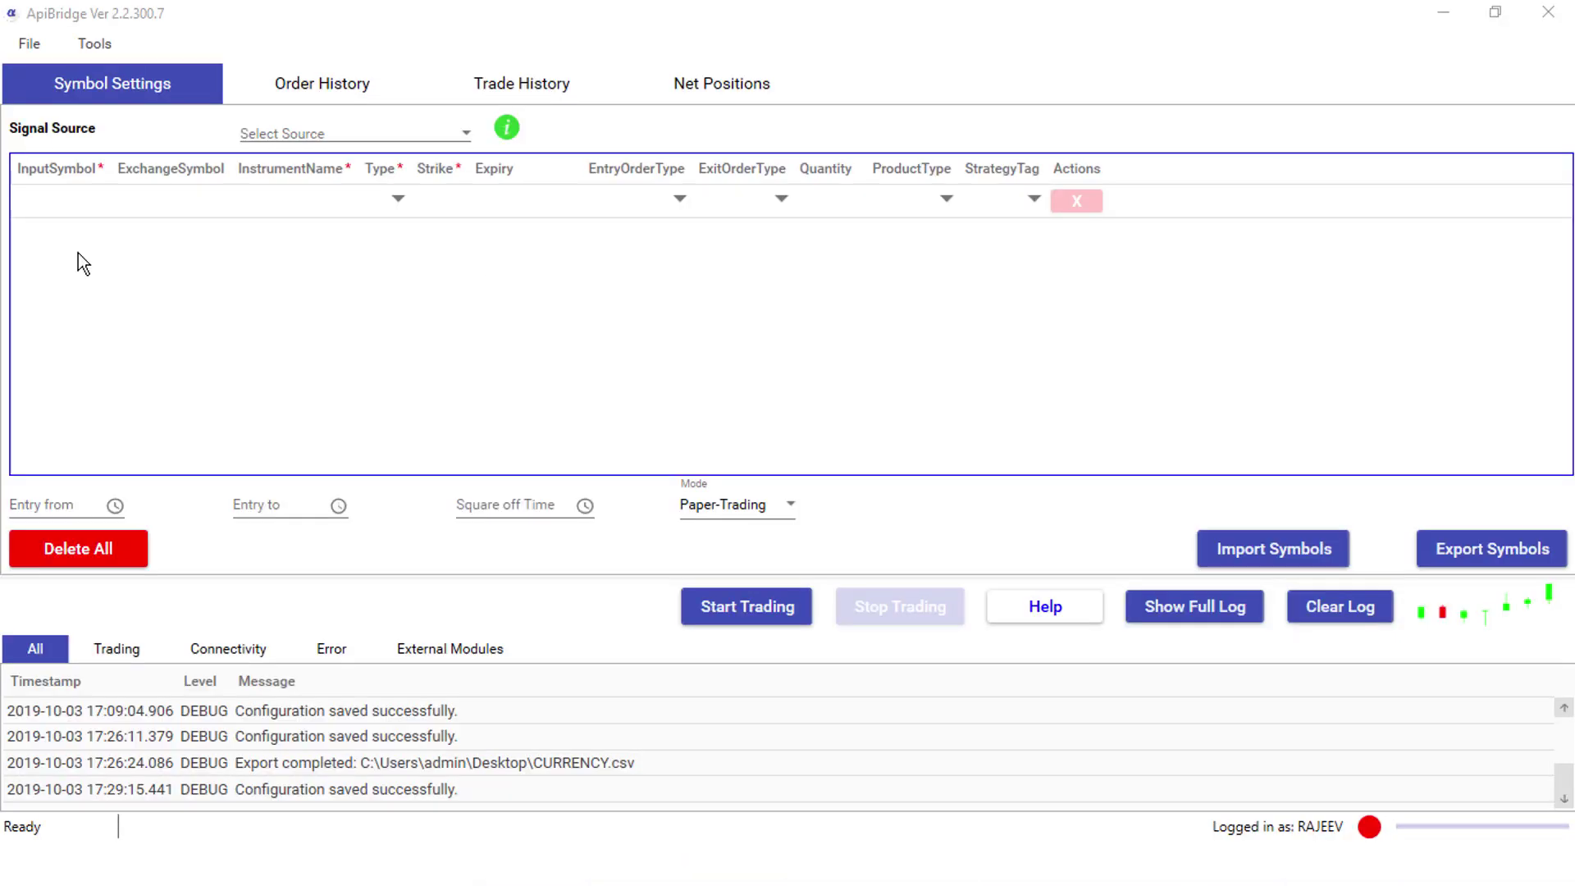
# Add a row with GOLDM as both input and exchange symbol and FUTCOM as the instrument name
pyautogui.click(78, 261)
pyautogui.write('GOLDM')
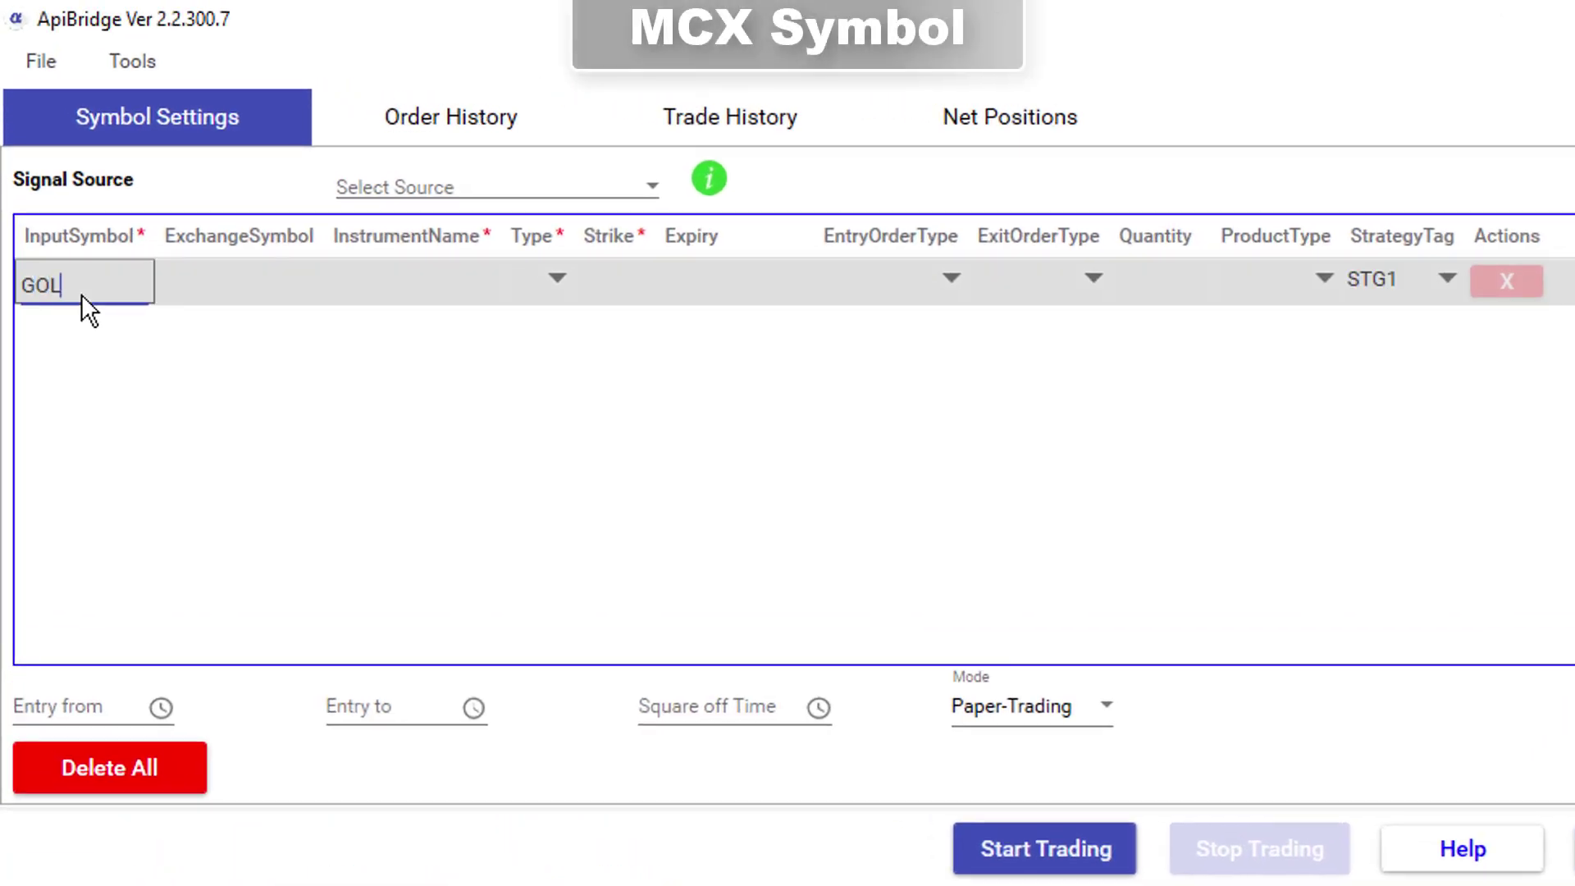
pyautogui.press('Tab')
pyautogui.write('GOLDM')
pyautogui.press('Tab')
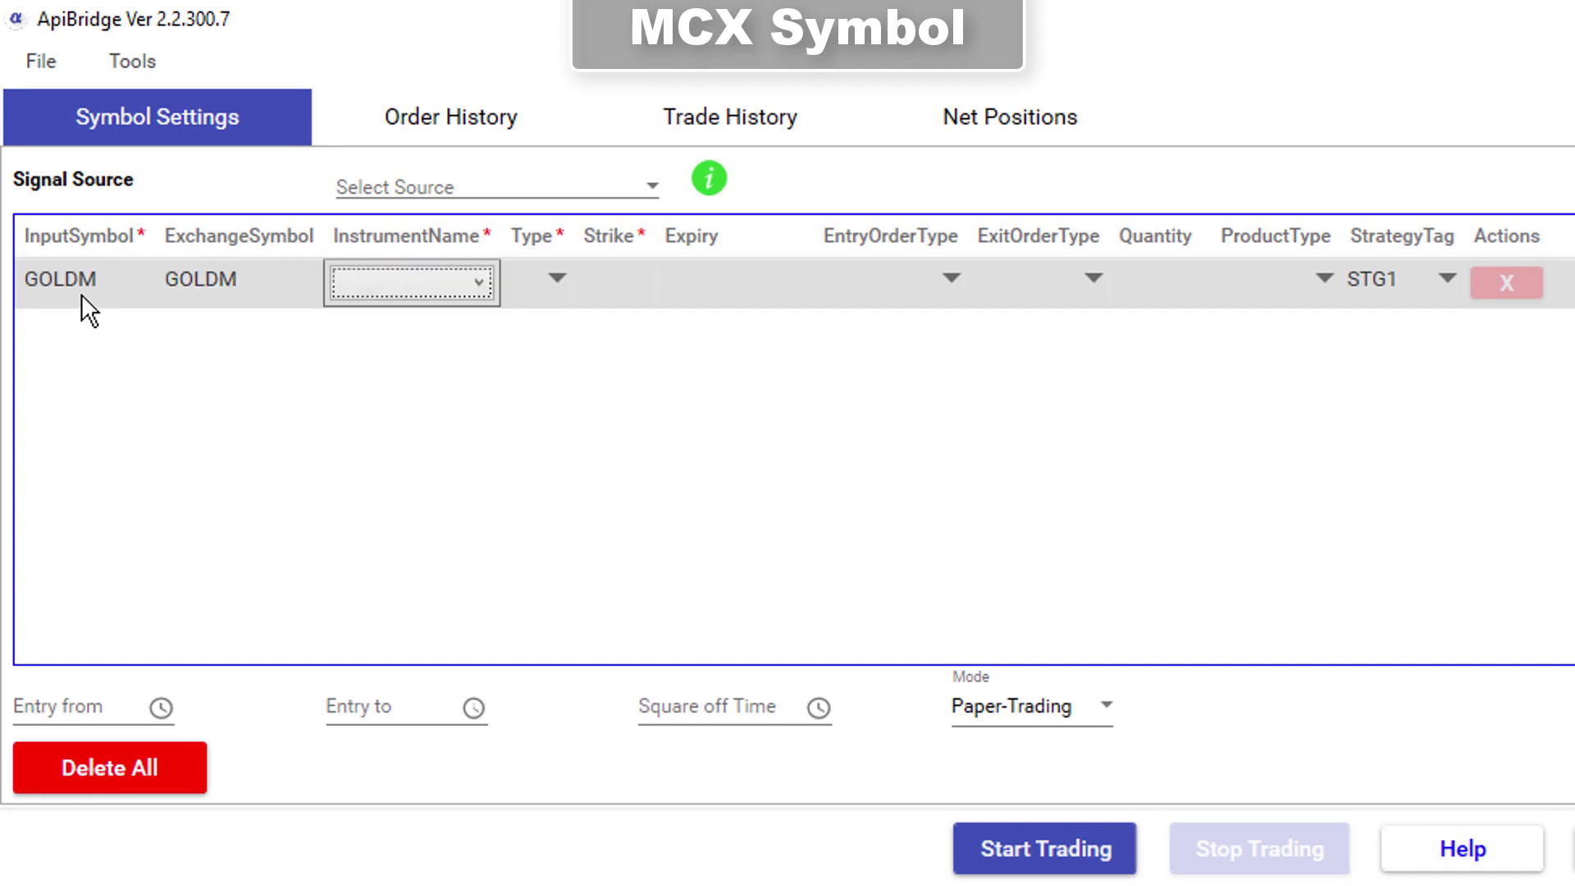
pyautogui.click(411, 289)
pyautogui.click(385, 478)
# Set the GOLDM row's expiry to 4 October 2019 and its entry and exit order types to Market
pyautogui.click(743, 293)
pyautogui.click(794, 288)
pyautogui.click(1034, 549)
pyautogui.click(932, 283)
pyautogui.click(936, 381)
pyautogui.click(1031, 290)
pyautogui.click(1042, 382)
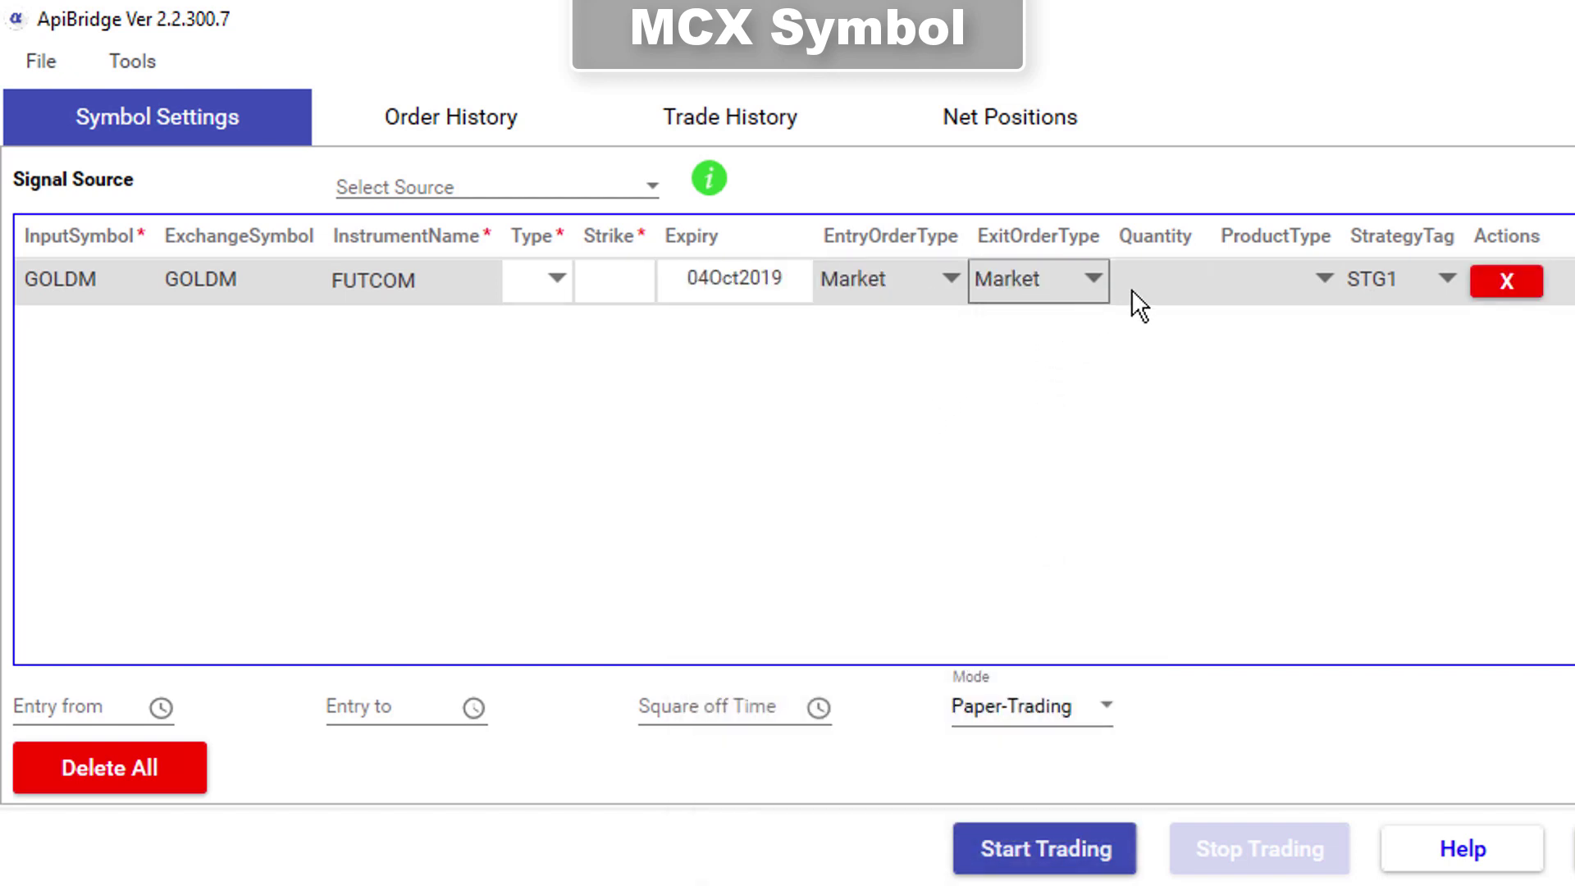
# Give the GOLDM row a quantity of 10 and product type MIS, and save the configuration
pyautogui.click(1137, 286)
pyautogui.write('10')
pyautogui.click(1274, 279)
pyautogui.click(1269, 378)
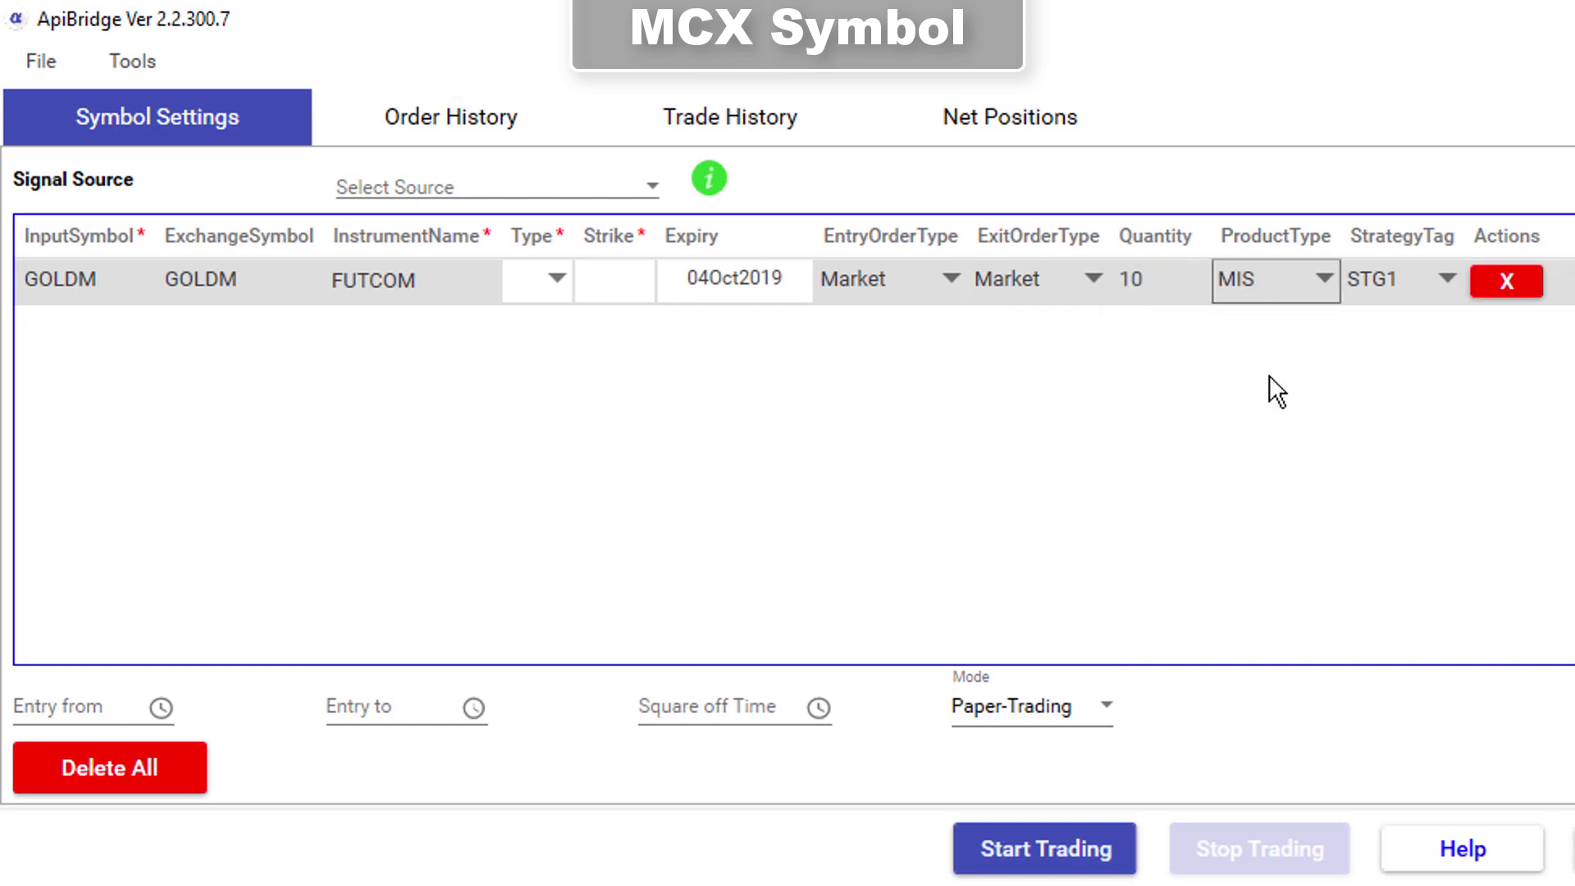
pyautogui.click(41, 61)
pyautogui.click(91, 135)
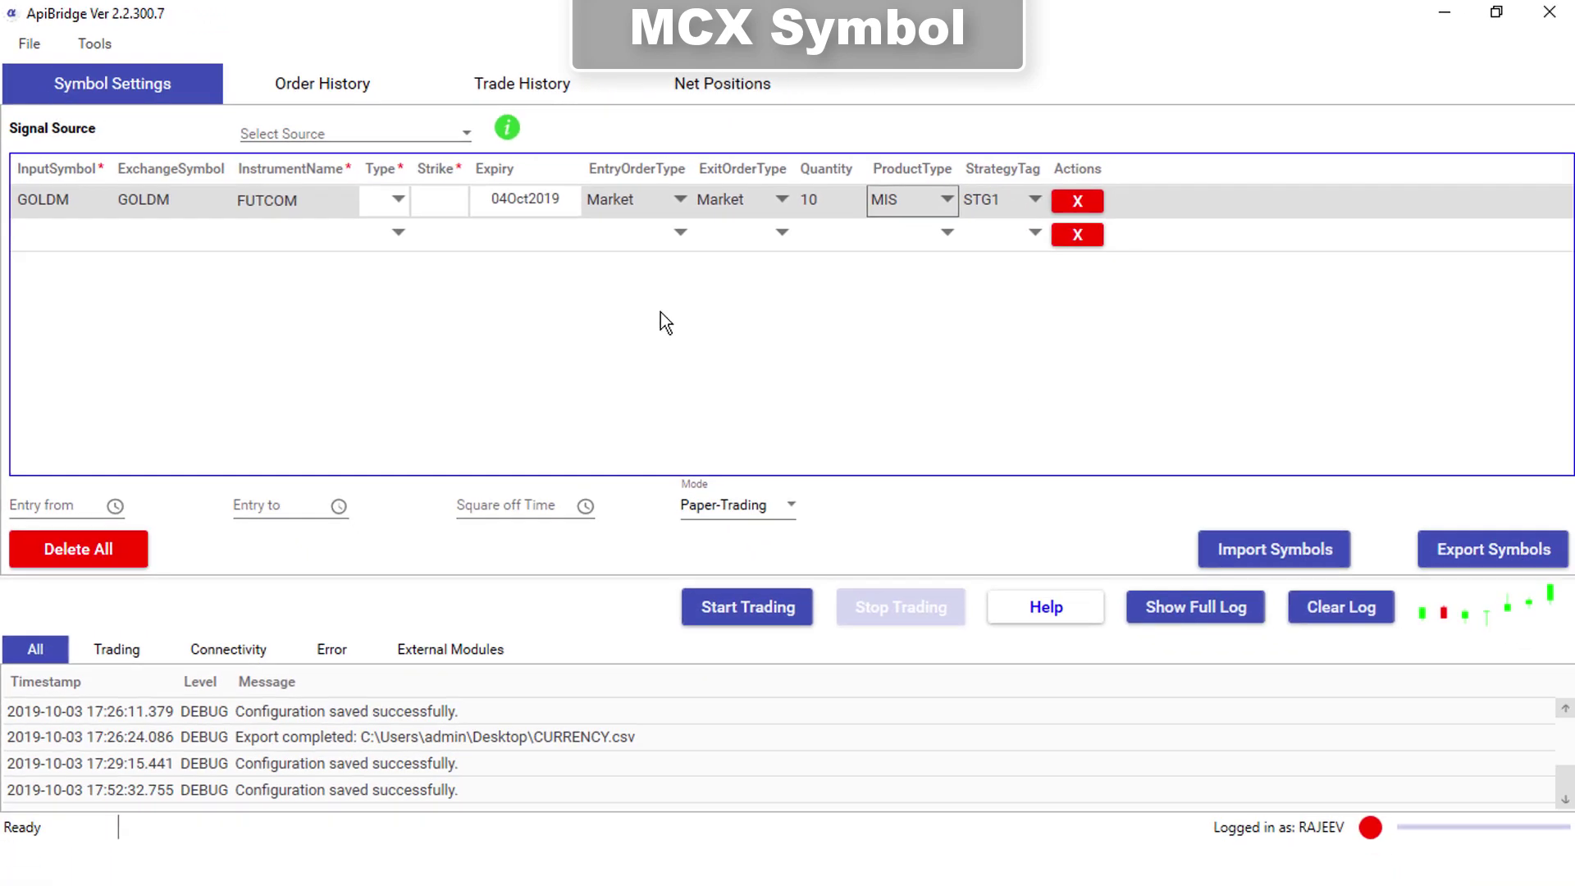
# Export the symbols to the Desktop as a CSV file named MCX and open that file in WPS Office
pyautogui.click(1465, 541)
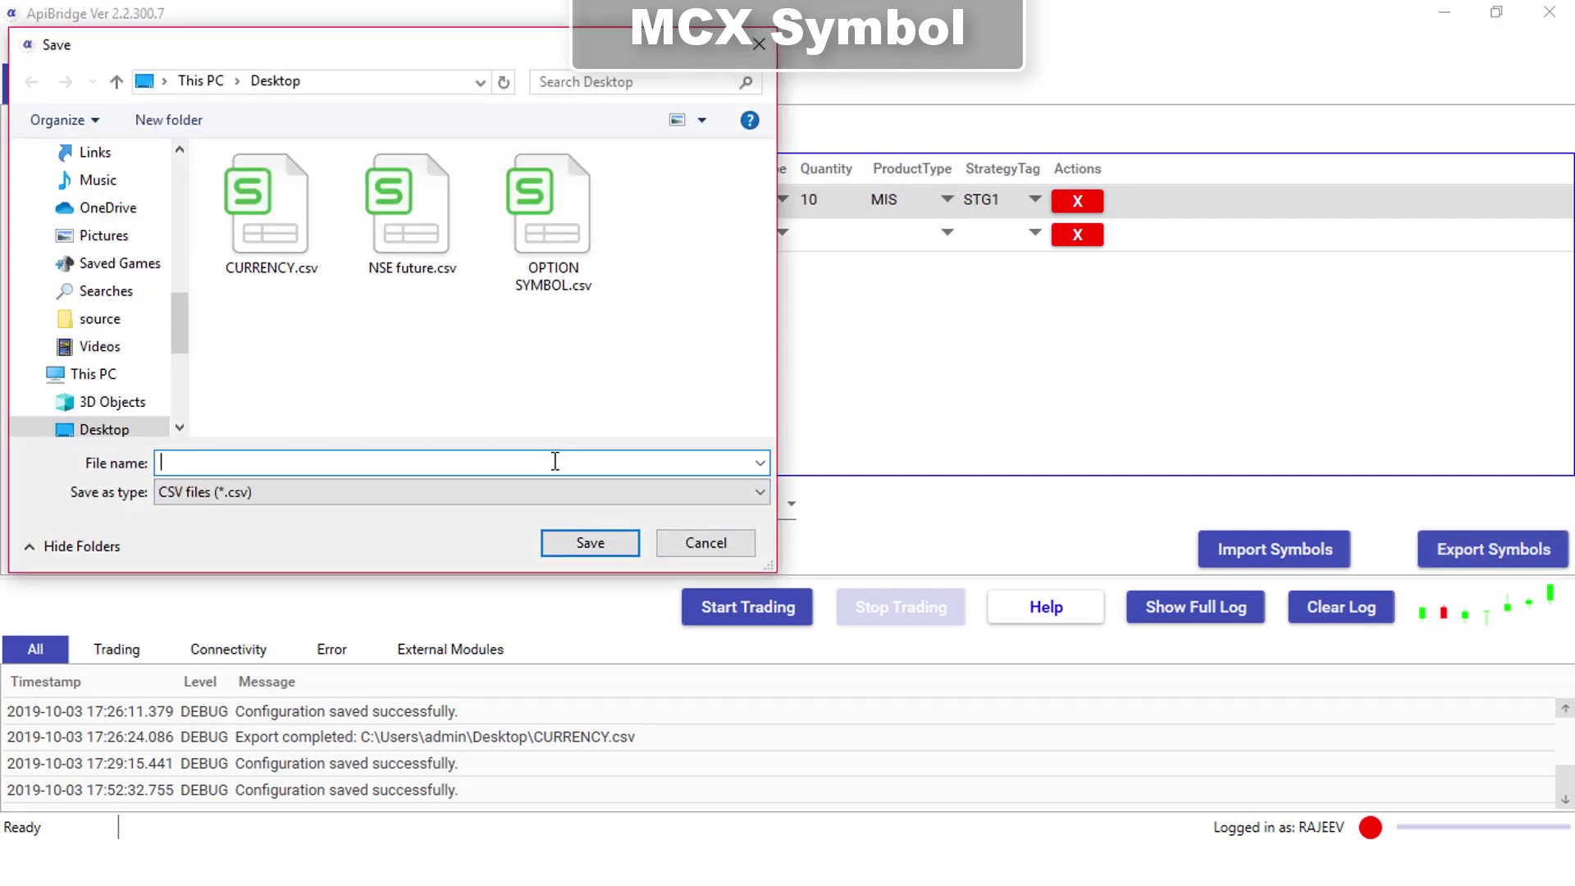
pyautogui.write('MCX')
pyautogui.click(590, 541)
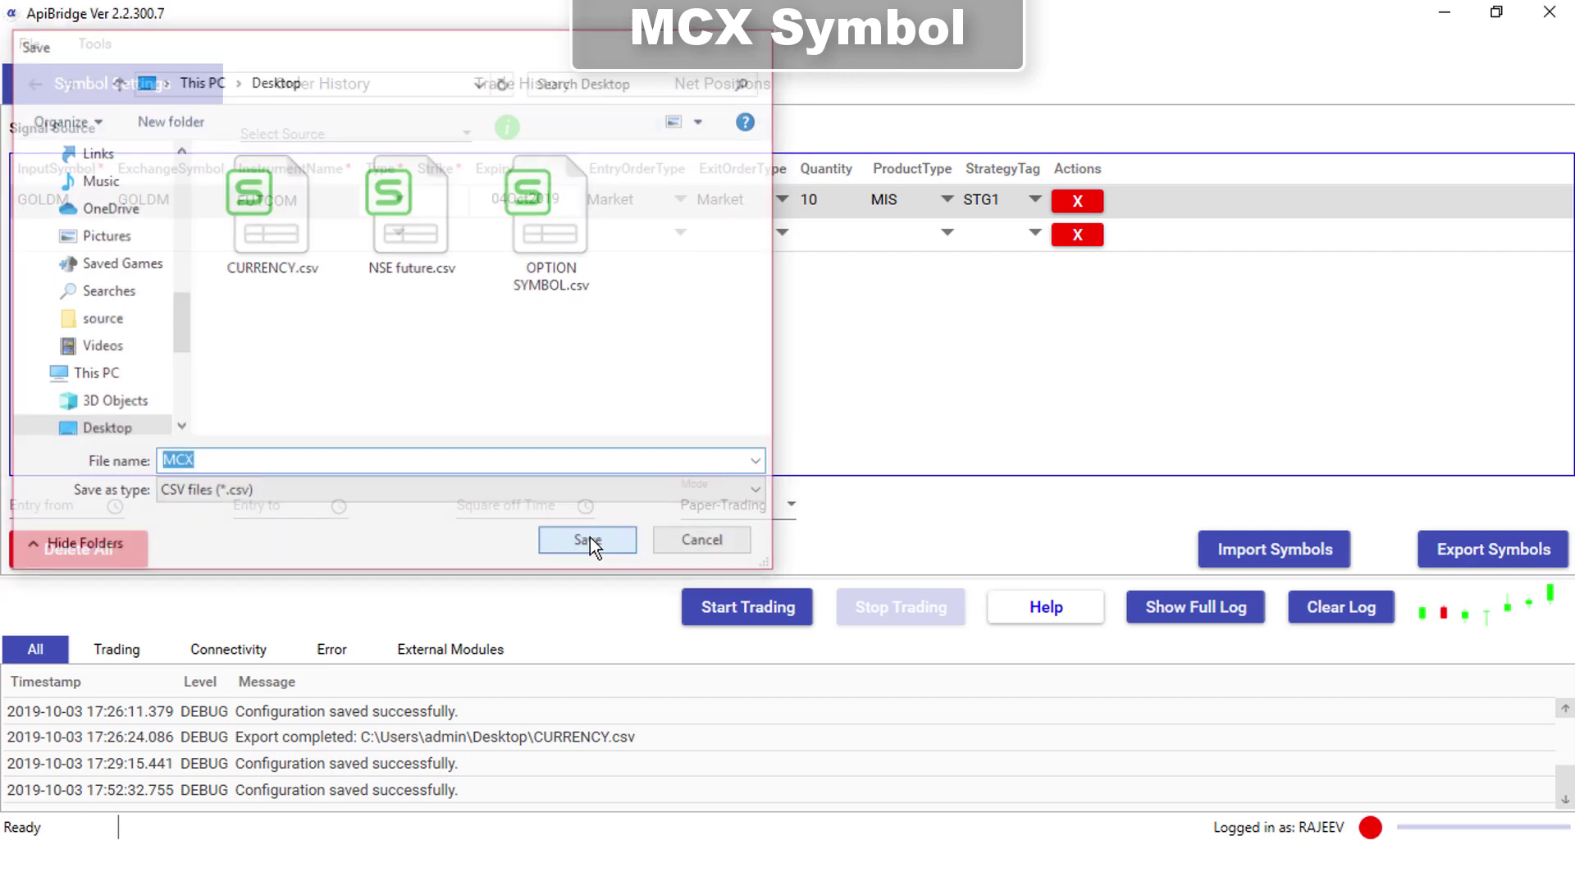
pyautogui.press('super+d')
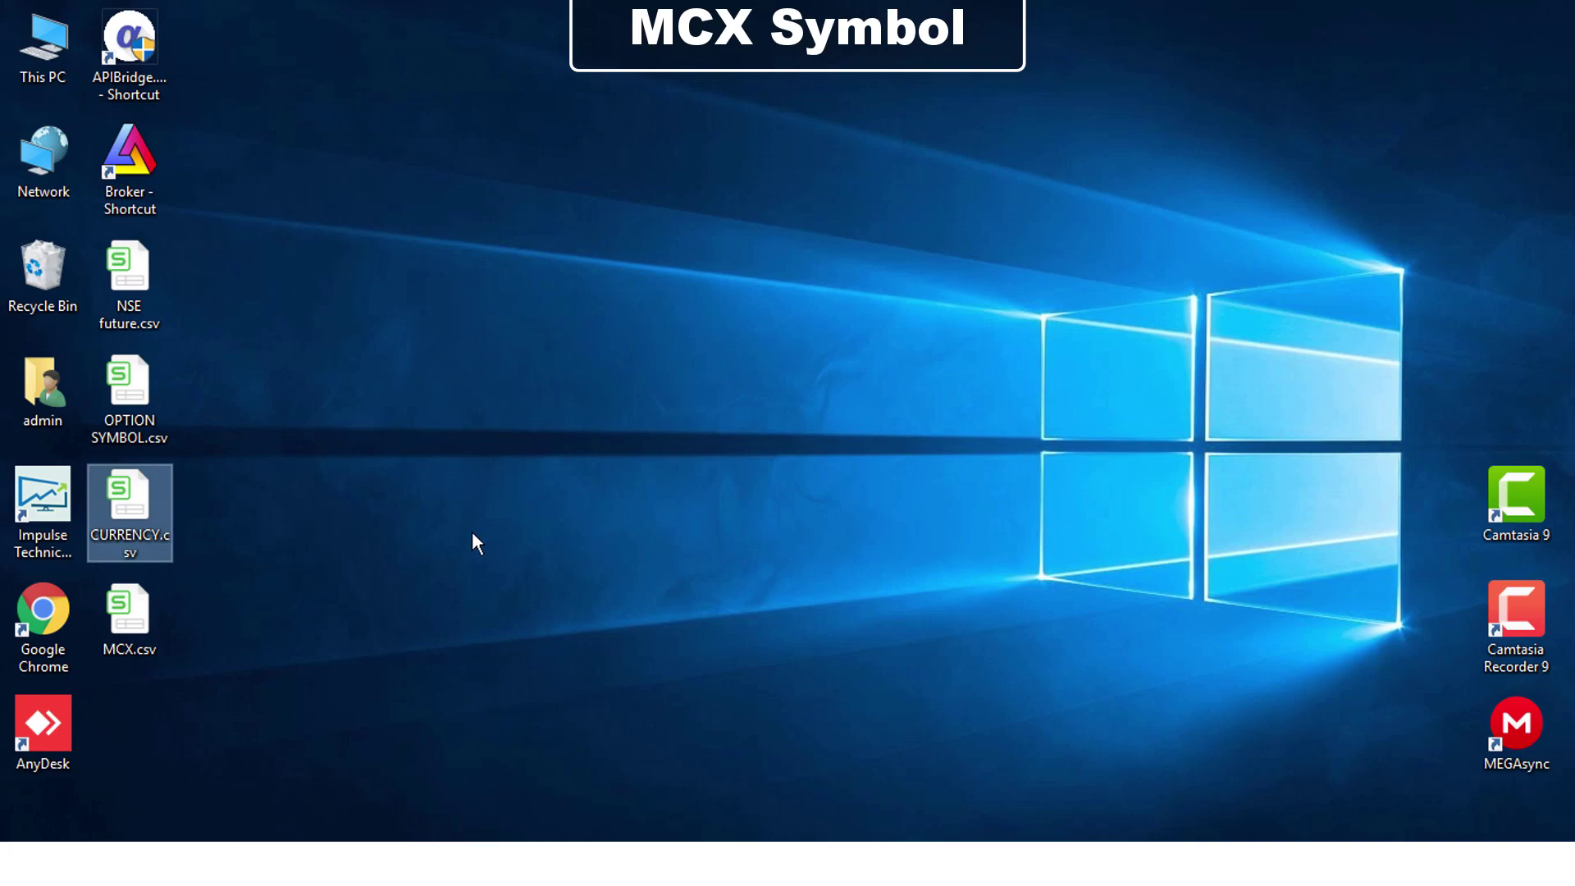
pyautogui.doubleClick(146, 612)
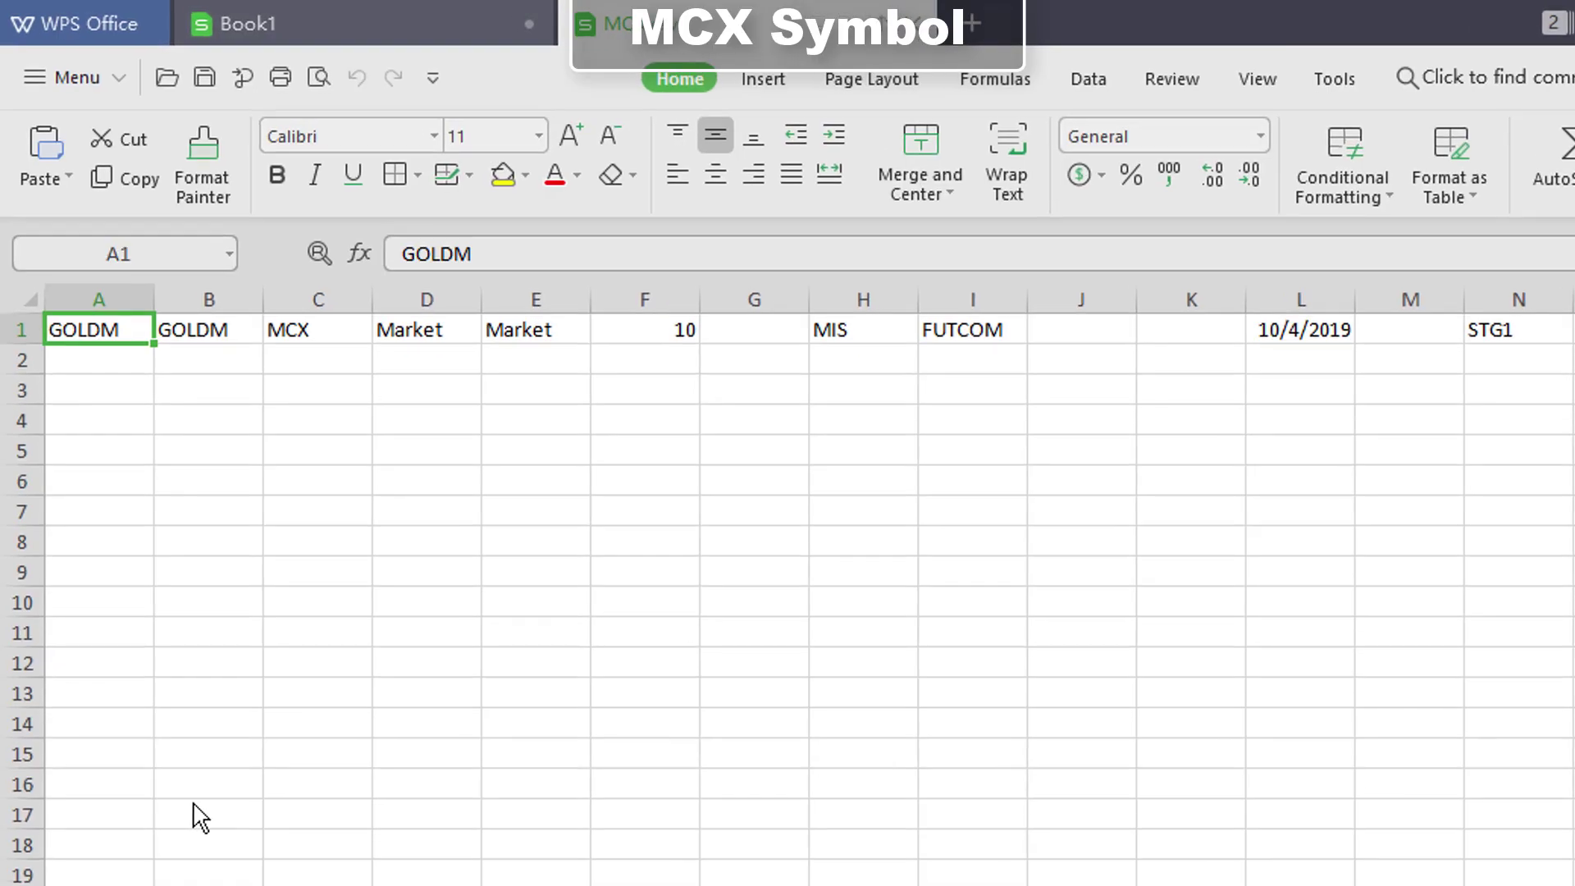
# Copy the seven symbols GOLDM to LEADMINI from Book1 into both columns A and B of MCX.csv, starting at row 1
pyautogui.click(336, 29)
pyautogui.click(107, 358)
pyautogui.hotkey('shift', 'Down')
pyautogui.hotkey('shift', 'Down')
pyautogui.hotkey('shift', 'Down')
pyautogui.hotkey('shift', 'Down')
pyautogui.hotkey('shift', 'Down')
pyautogui.hotkey('shift', 'Down')
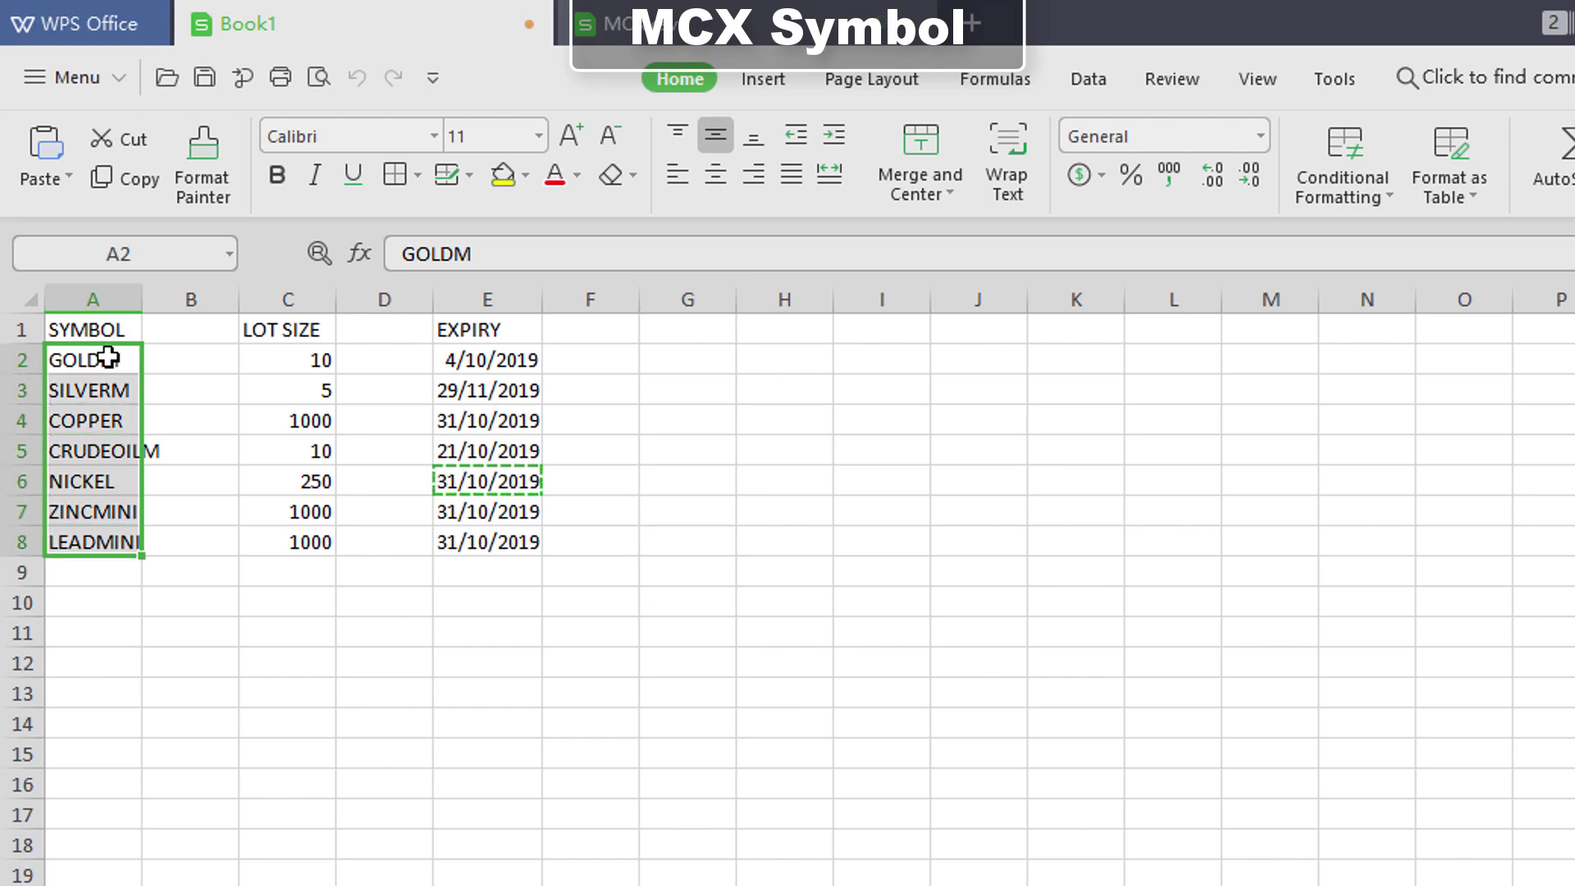
pyautogui.hotkey('ctrl', 'c')
pyautogui.hotkey('ctrl', 'Tab')
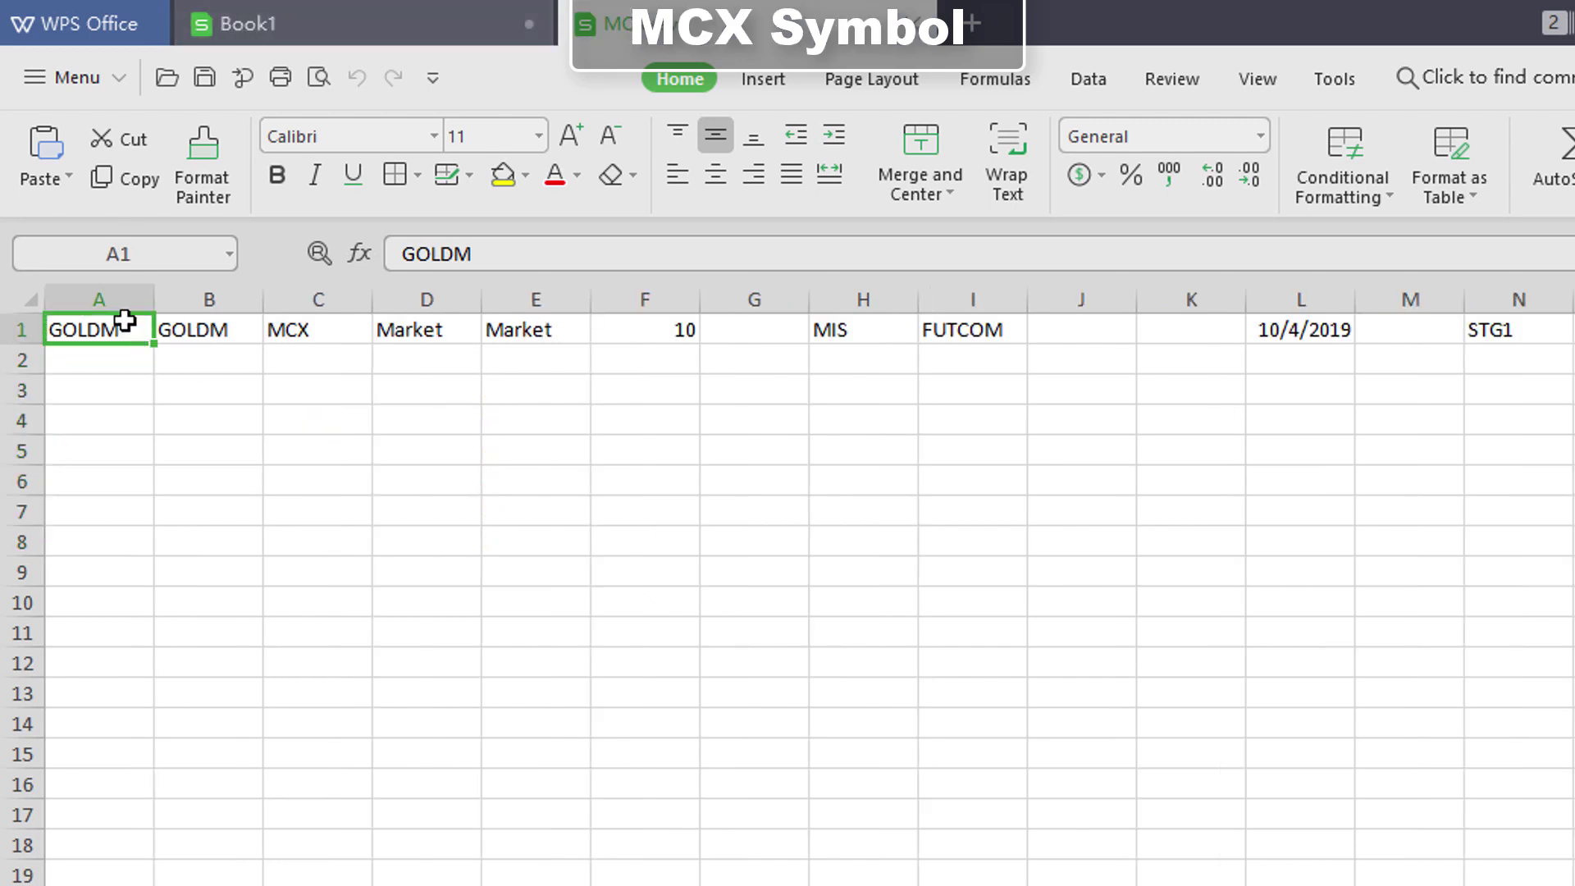
pyautogui.click(111, 297)
pyautogui.hotkey('ctrl', 'v')
pyautogui.click(207, 299)
pyautogui.hotkey('ctrl', 'v')
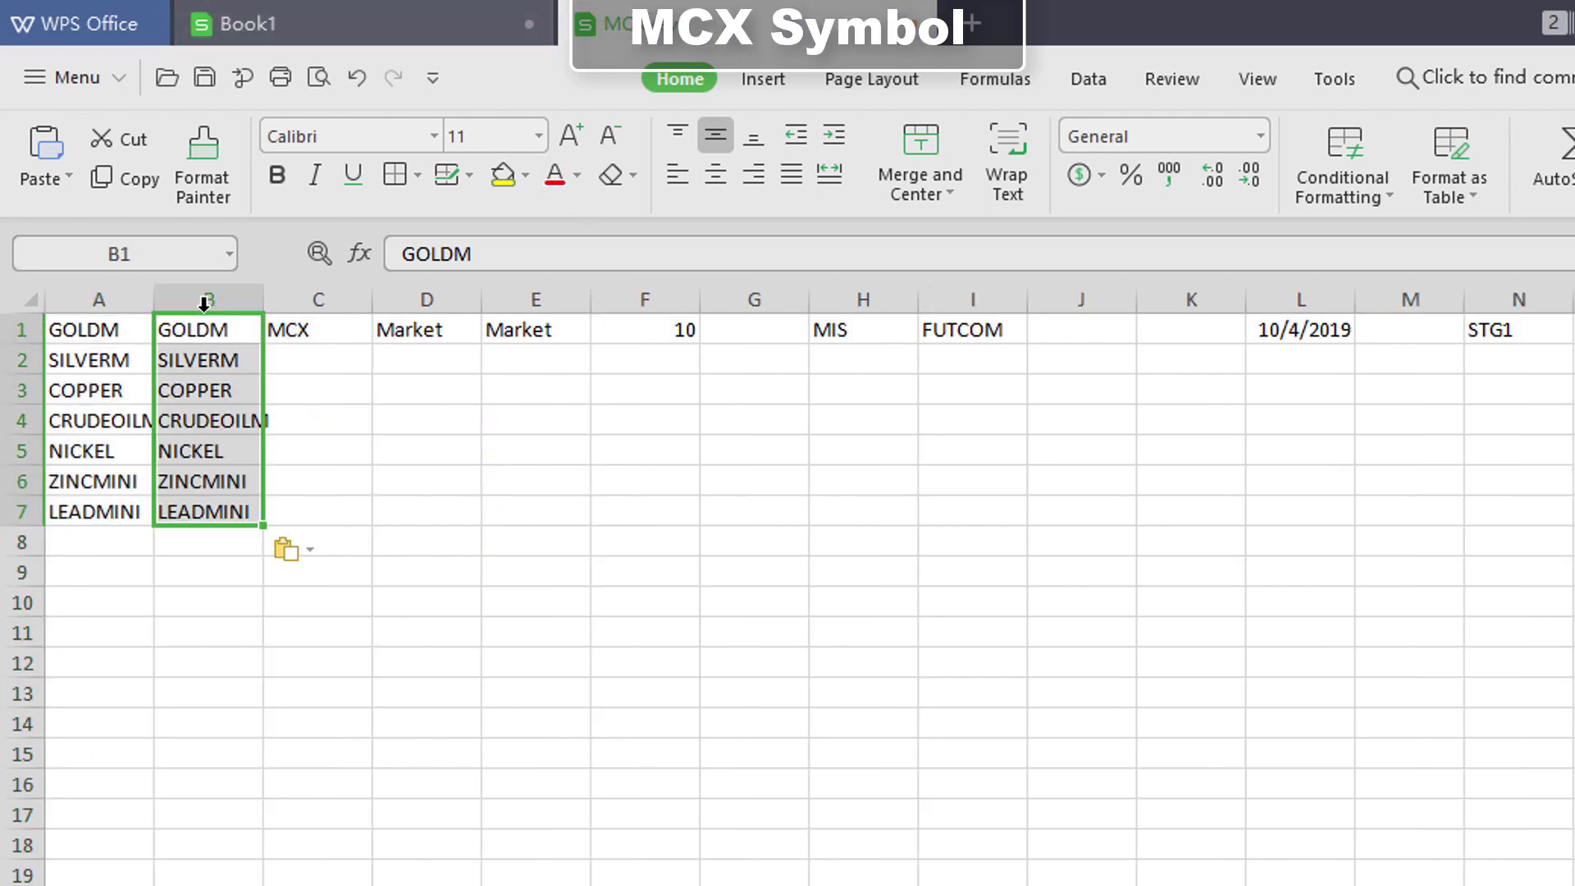
# Copy the MCX exchange and the two Market order types from C1:E1 down to row 7
pyautogui.click(293, 330)
pyautogui.hotkey('shift', 'Down')
pyautogui.hotkey('shift', 'Down')
pyautogui.hotkey('shift', 'Up')
pyautogui.hotkey('shift', 'Up')
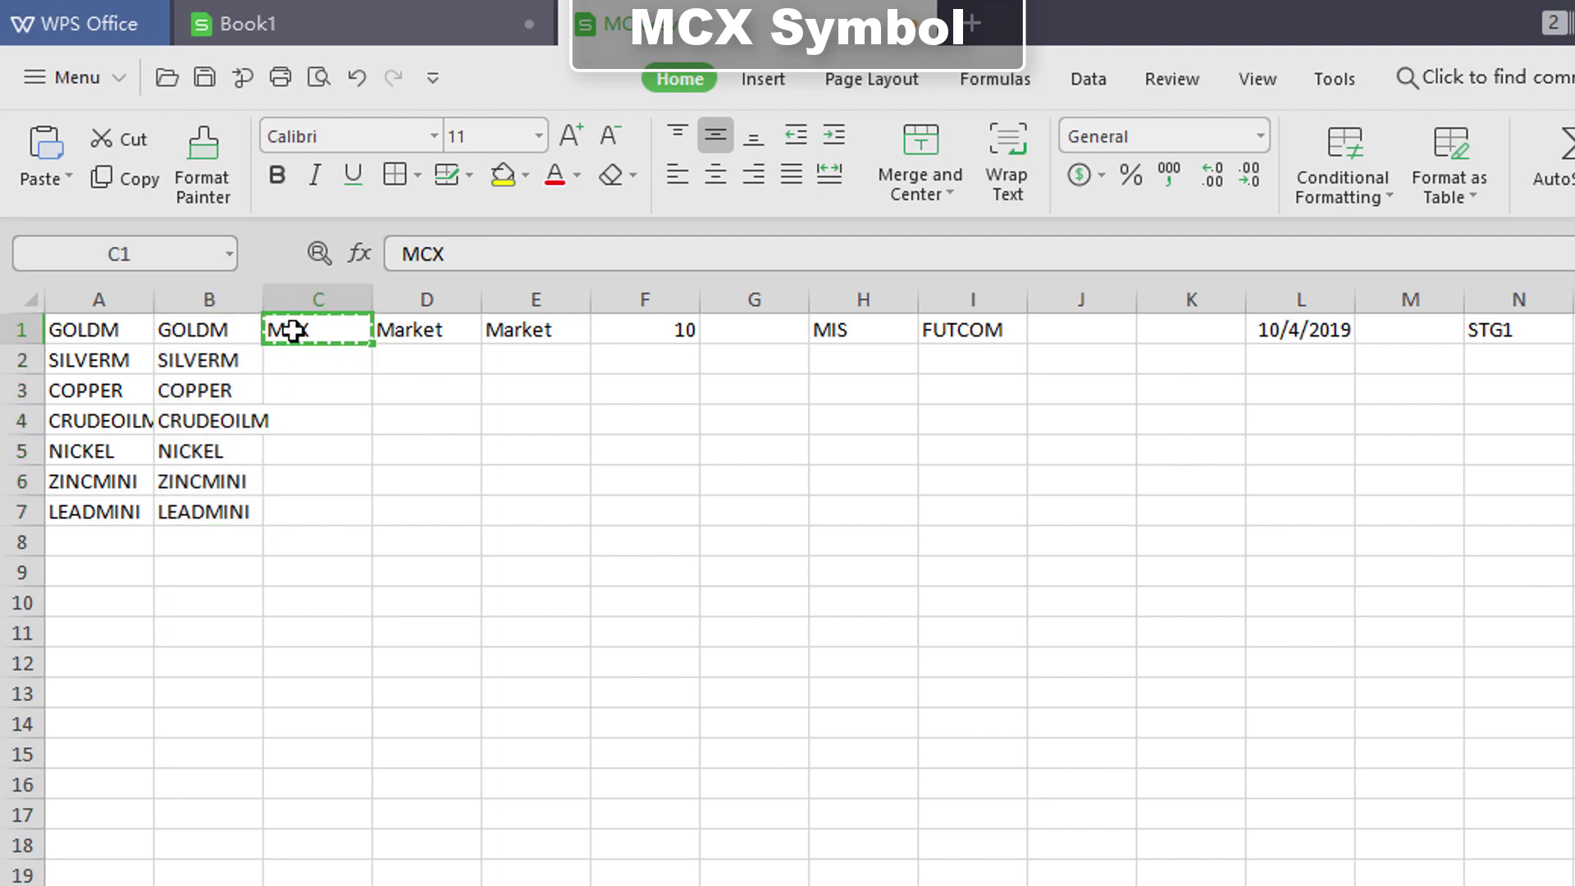
pyautogui.hotkey('ctrl', 'c')
pyautogui.hotkey('shift', 'Right')
pyautogui.hotkey('shift', 'Right')
pyautogui.rightClick(293, 330)
pyautogui.click(353, 357)
pyautogui.hotkey('shift', 'Down')
pyautogui.hotkey('shift', 'Down')
pyautogui.hotkey('shift', 'Down')
pyautogui.hotkey('shift', 'Down')
pyautogui.hotkey('shift', 'Down')
pyautogui.hotkey('shift', 'Down')
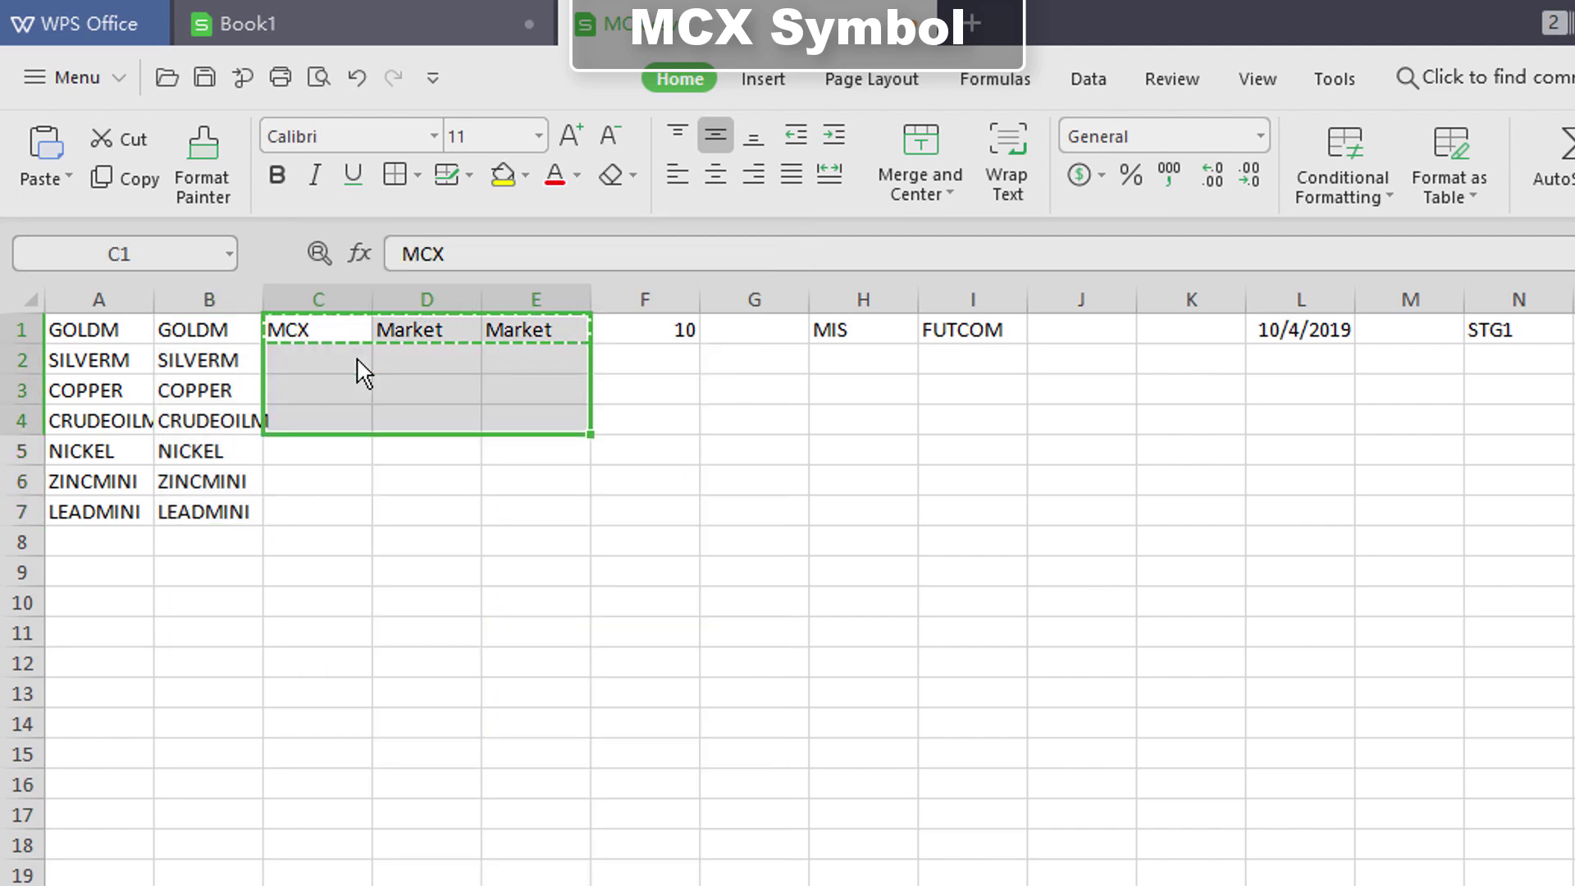
pyautogui.hotkey('ctrl', 'v')
# Copy the seven lot sizes from Book1 into column F of MCX.csv, starting at row 1
pyautogui.click(640, 328)
pyautogui.click(323, 23)
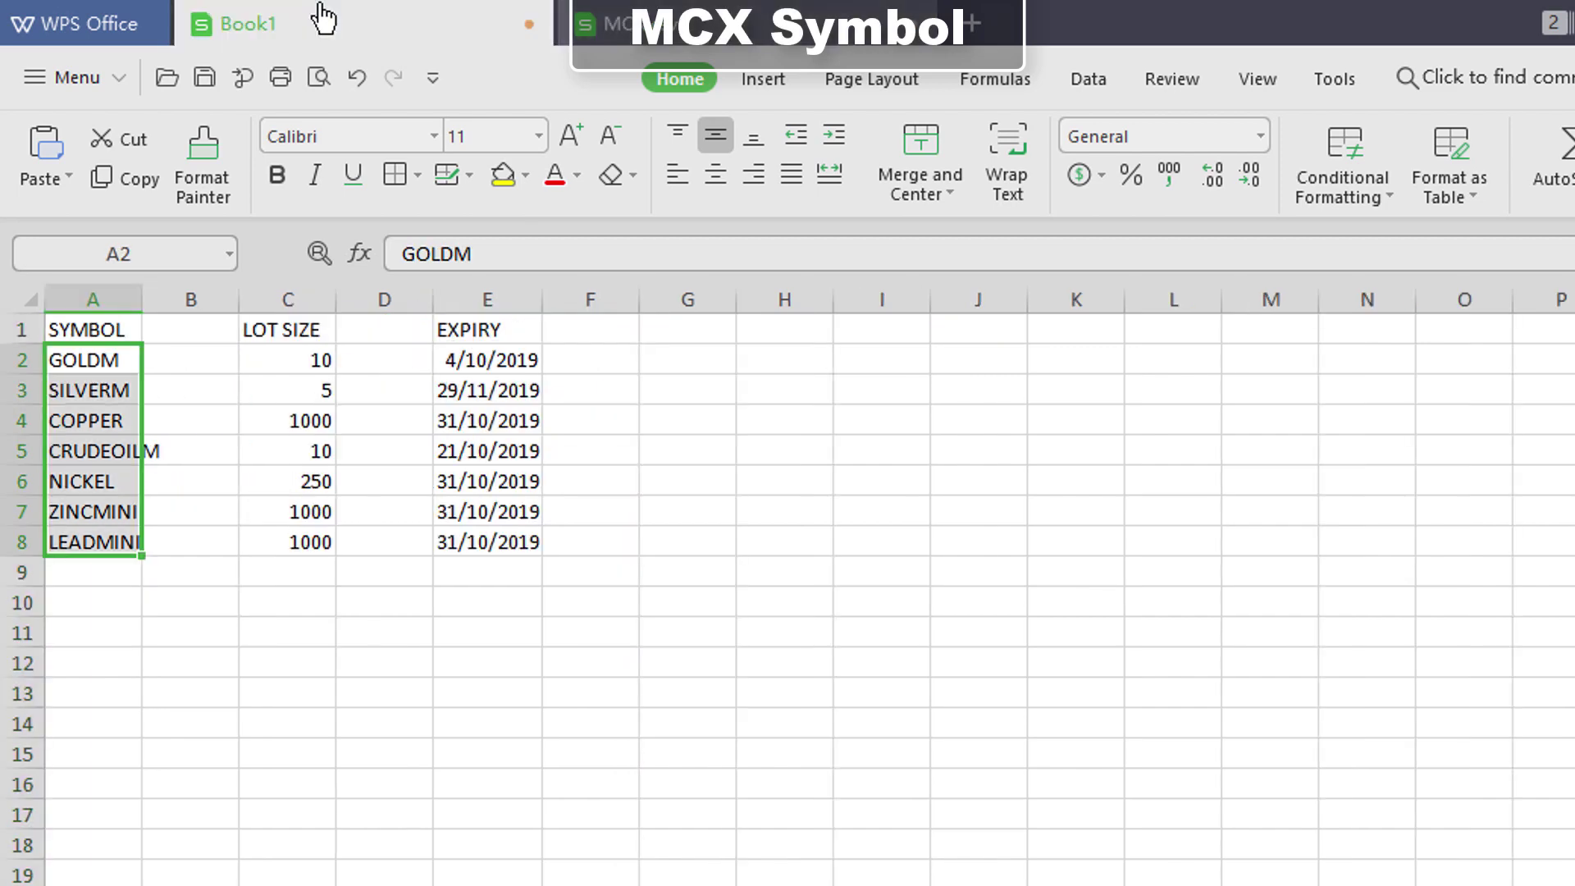
pyautogui.click(316, 355)
pyautogui.hotkey('shift', 'Down')
pyautogui.hotkey('shift', 'Down')
pyautogui.hotkey('shift', 'Down')
pyautogui.hotkey('shift', 'Down')
pyautogui.hotkey('shift', 'Down')
pyautogui.hotkey('shift', 'Down')
pyautogui.hotkey('ctrl', 'c')
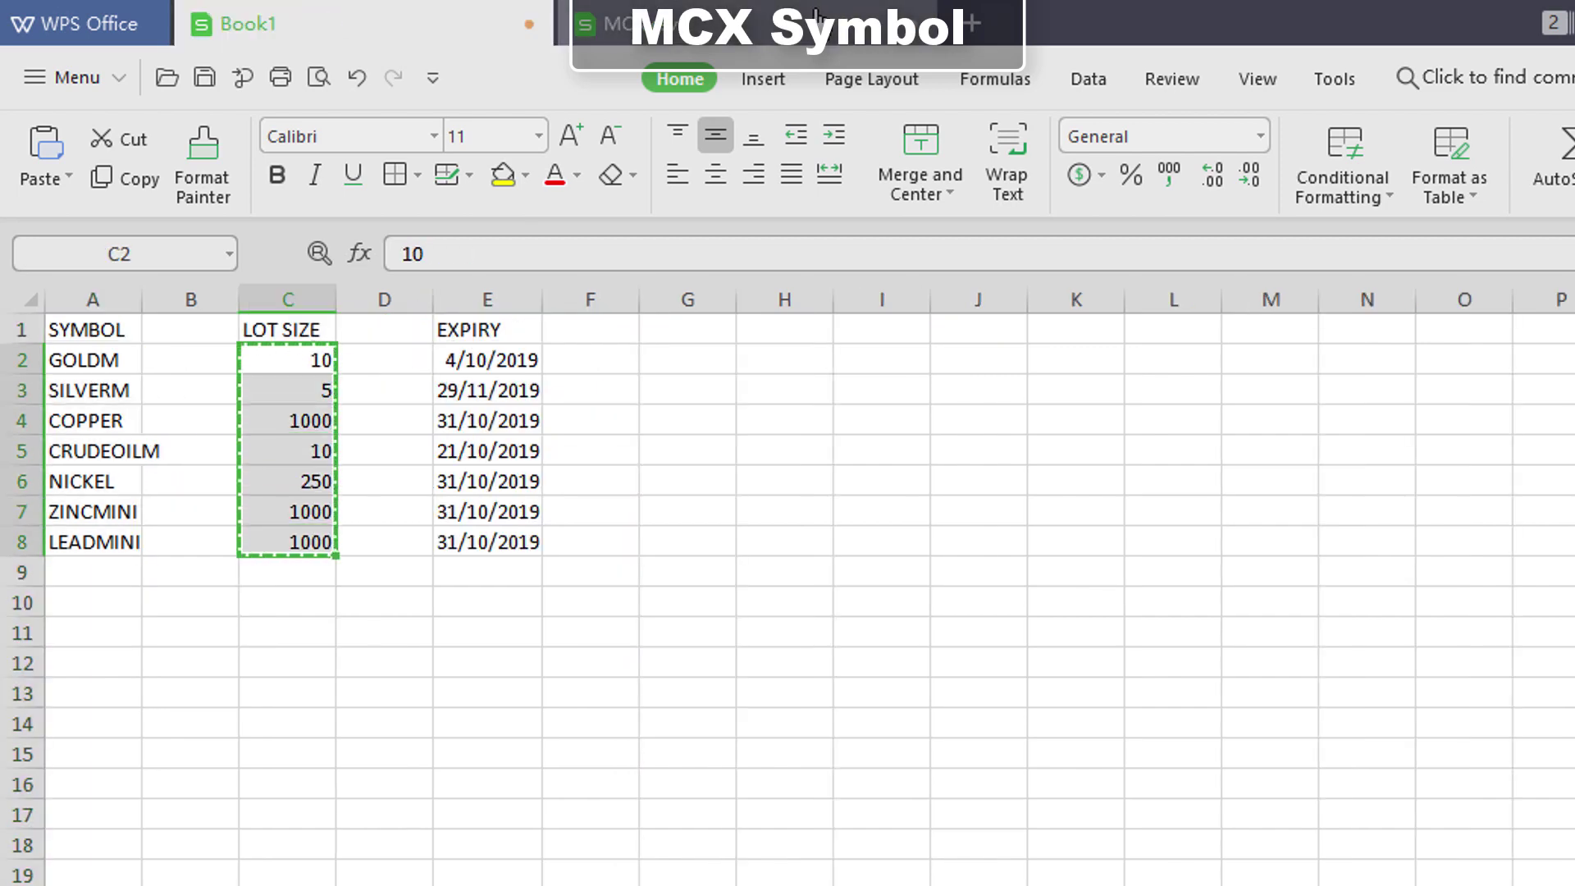
pyautogui.click(603, 23)
pyautogui.click(678, 297)
pyautogui.rightClick(677, 296)
pyautogui.click(767, 409)
# Copy the MIS product type and FUTCOM instrument name from H1:I1 down to row 7
pyautogui.click(854, 328)
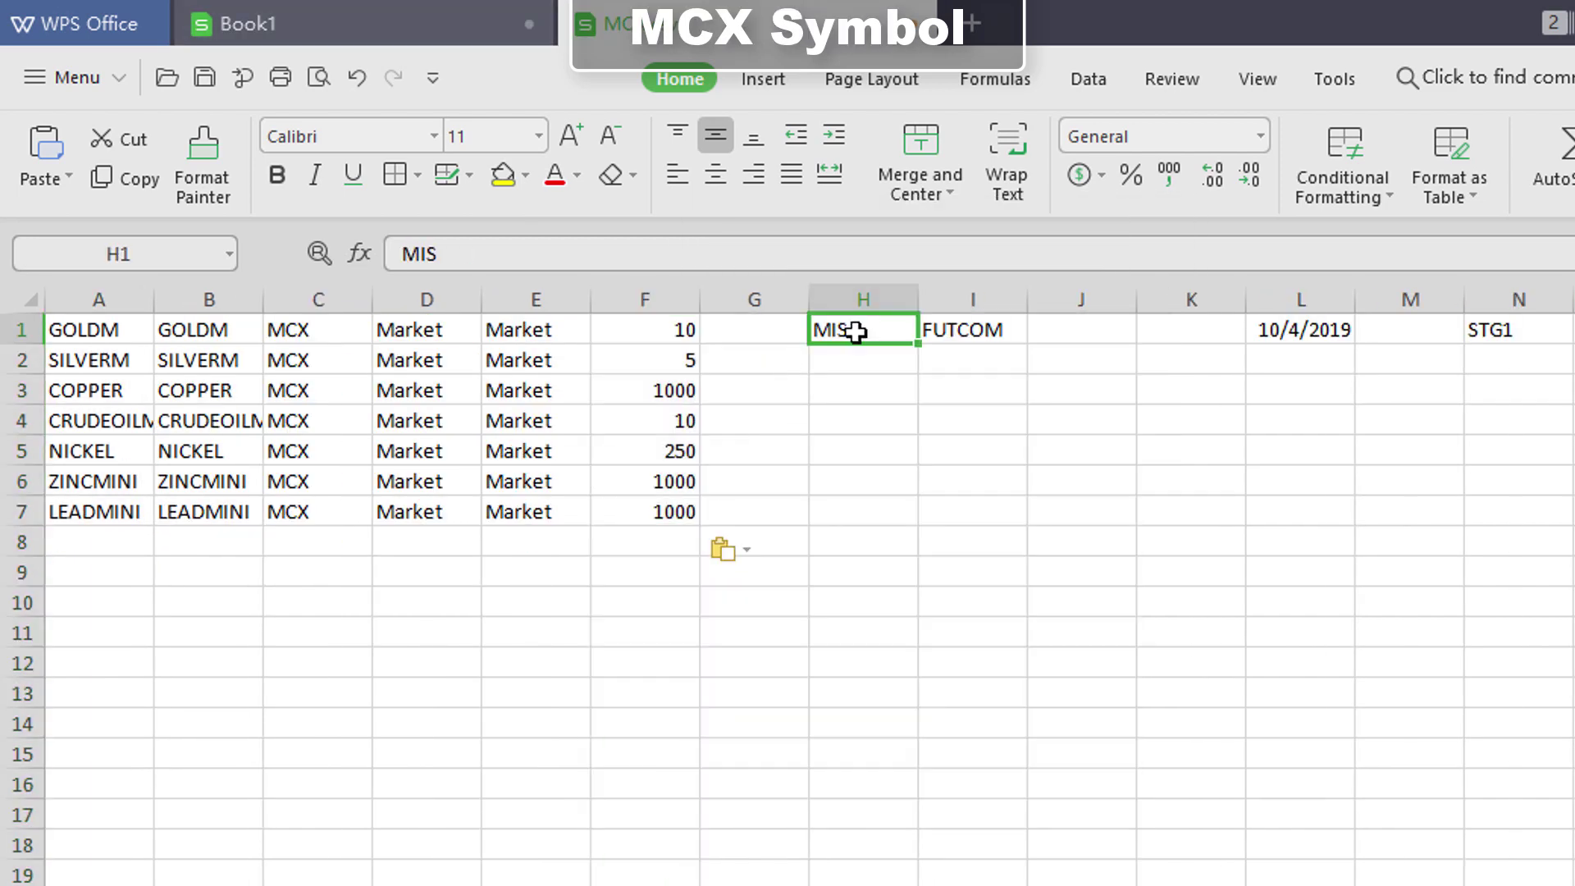
pyautogui.hotkey('shift', 'Right')
pyautogui.rightClick(856, 332)
pyautogui.click(922, 362)
pyautogui.hotkey('shift', 'Down')
pyautogui.hotkey('shift', 'Down')
pyautogui.hotkey('shift', 'Down')
pyautogui.hotkey('shift', 'Down')
pyautogui.hotkey('shift', 'Down')
pyautogui.hotkey('shift', 'Down')
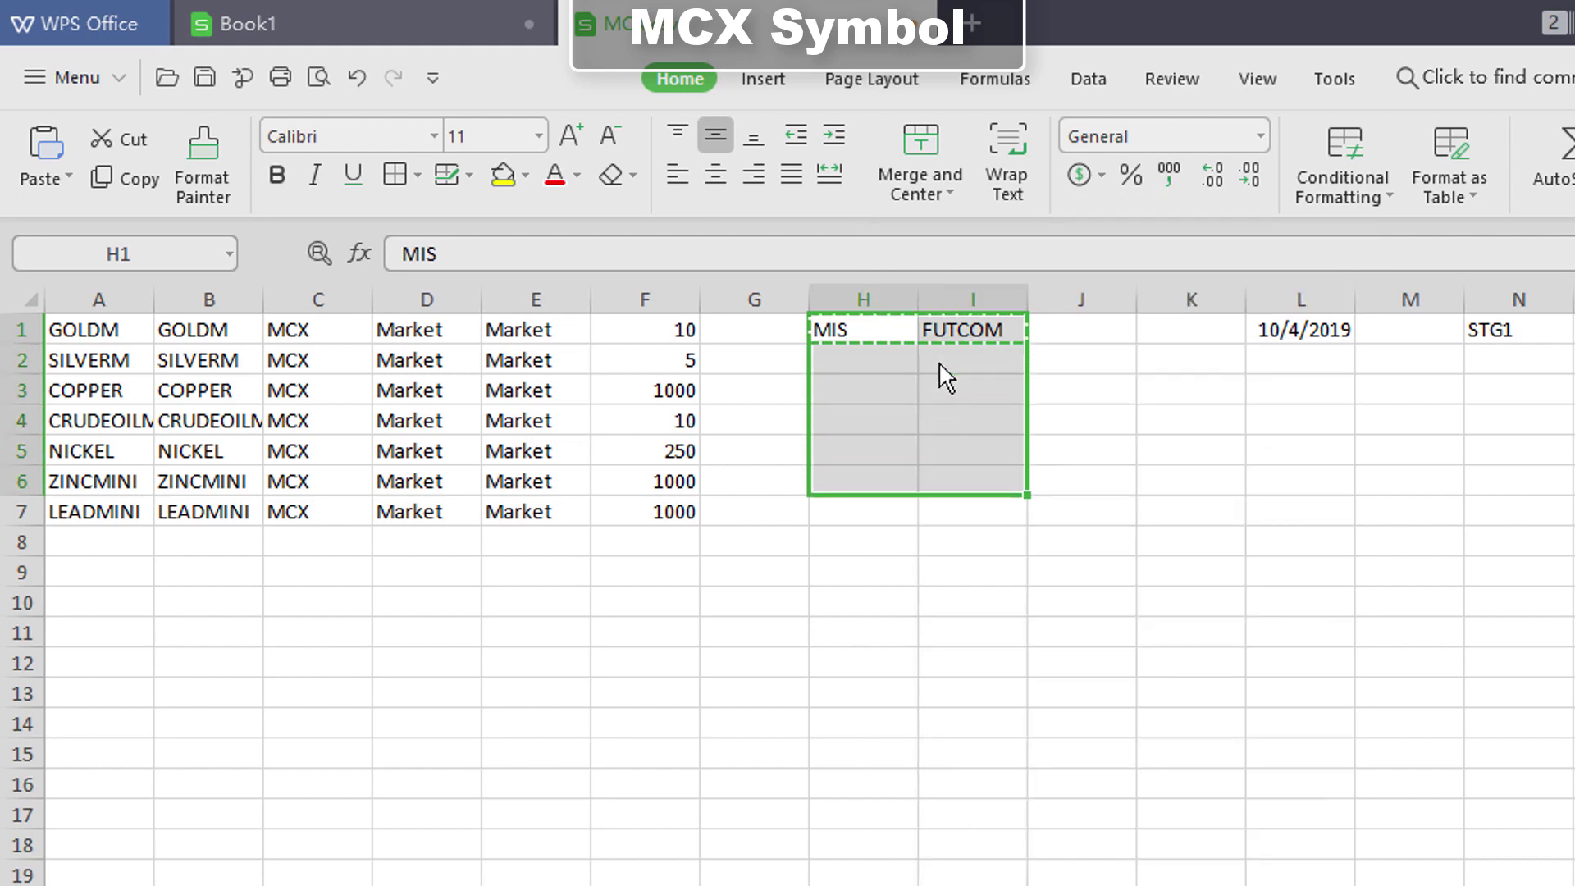
pyautogui.rightClick(948, 374)
pyautogui.click(1044, 472)
# Copy the seven expiry dates from Book1 into column L of MCX.csv, replacing the date in row 1
pyautogui.click(1294, 328)
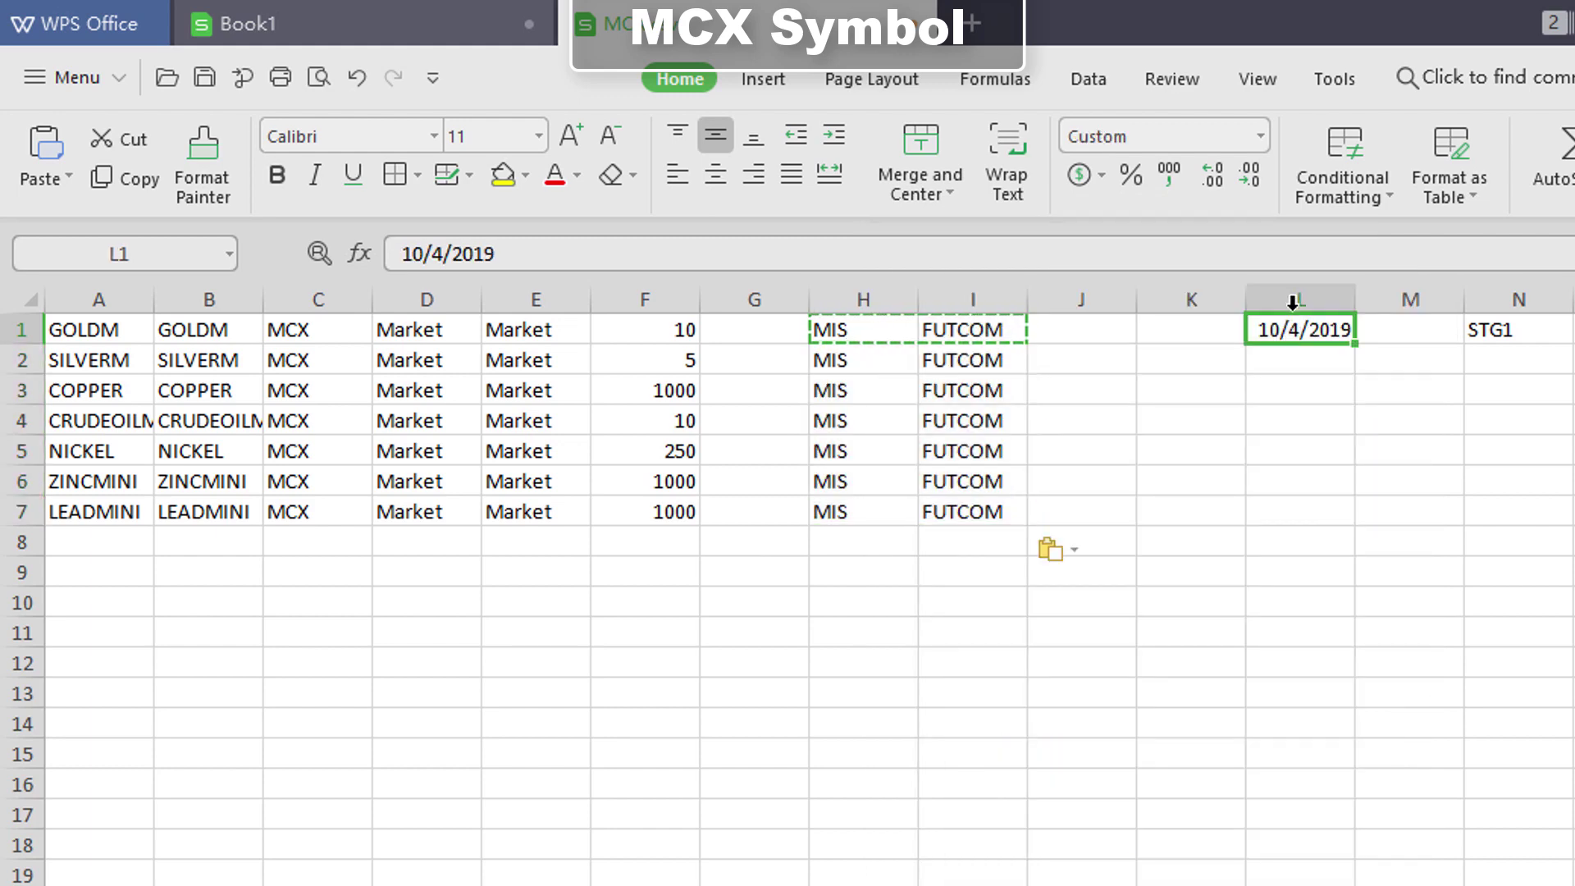
pyautogui.click(1294, 299)
pyautogui.click(422, 25)
pyautogui.click(493, 361)
pyautogui.hotkey('shift', 'Down')
pyautogui.hotkey('shift', 'Down')
pyautogui.hotkey('shift', 'Down')
pyautogui.hotkey('shift', 'Down')
pyautogui.hotkey('shift', 'Down')
pyautogui.hotkey('shift', 'Down')
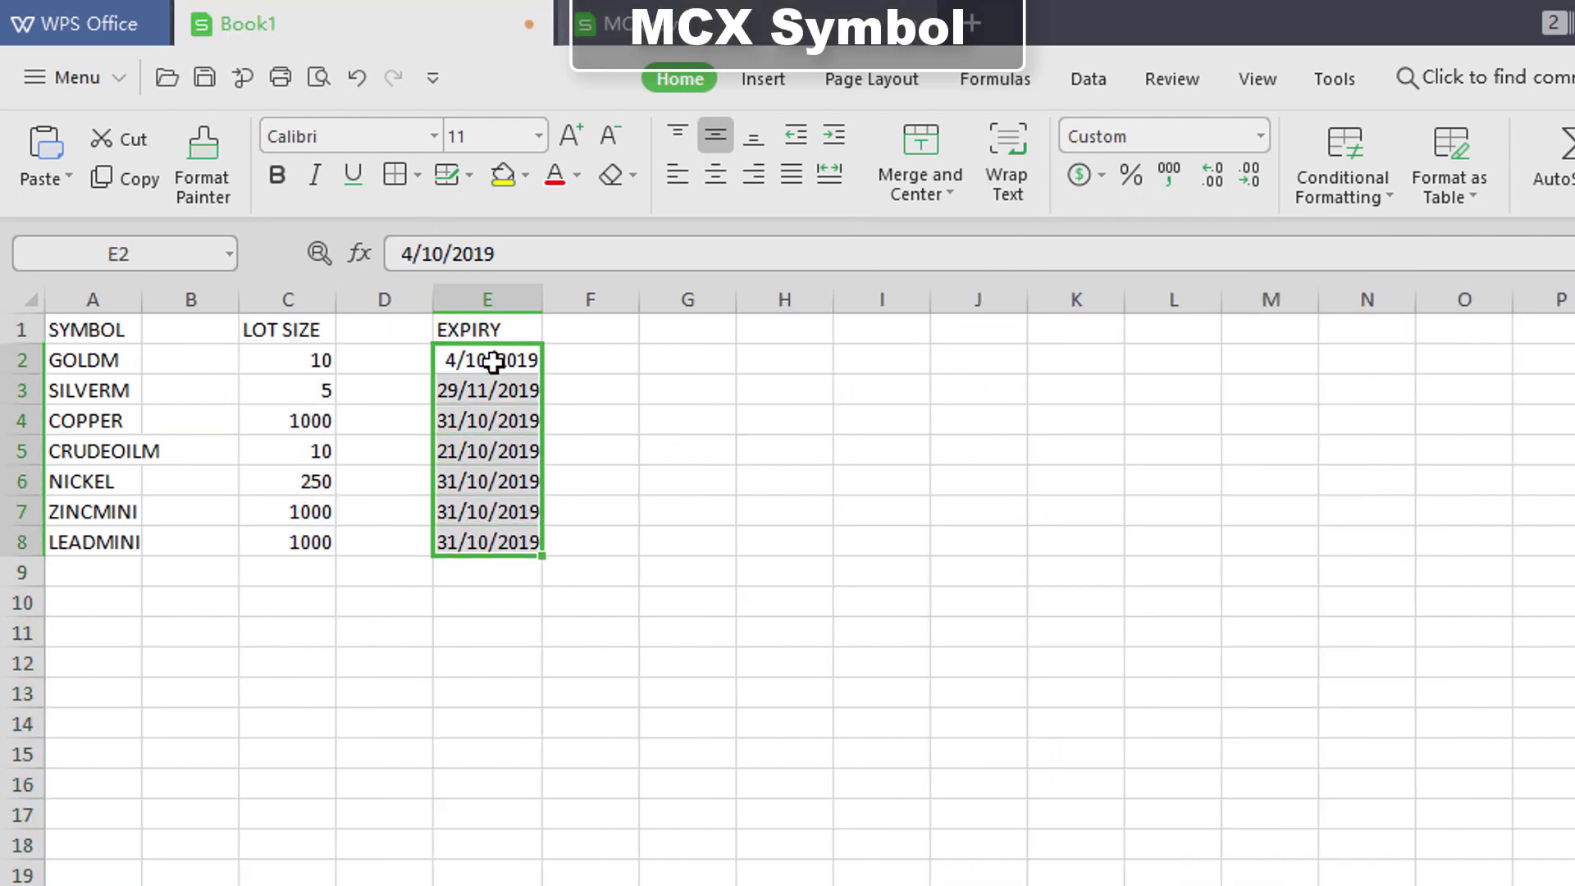
pyautogui.click(595, 23)
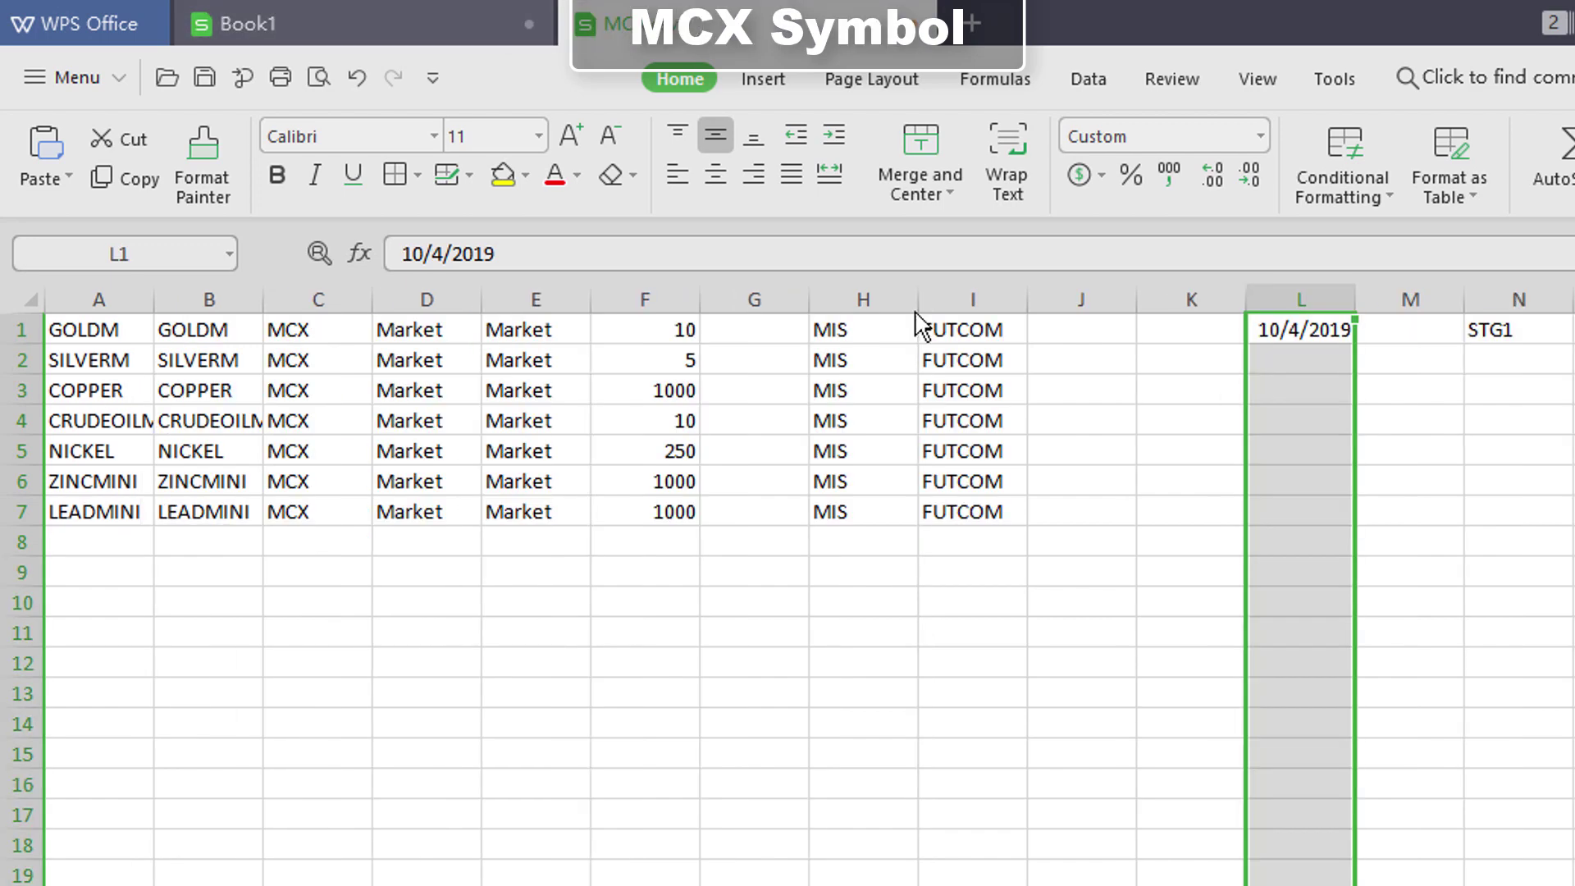
pyautogui.rightClick(1296, 297)
pyautogui.click(1387, 410)
# Copy the STG1 strategy tag from N1 down to row 7
pyautogui.click(1494, 328)
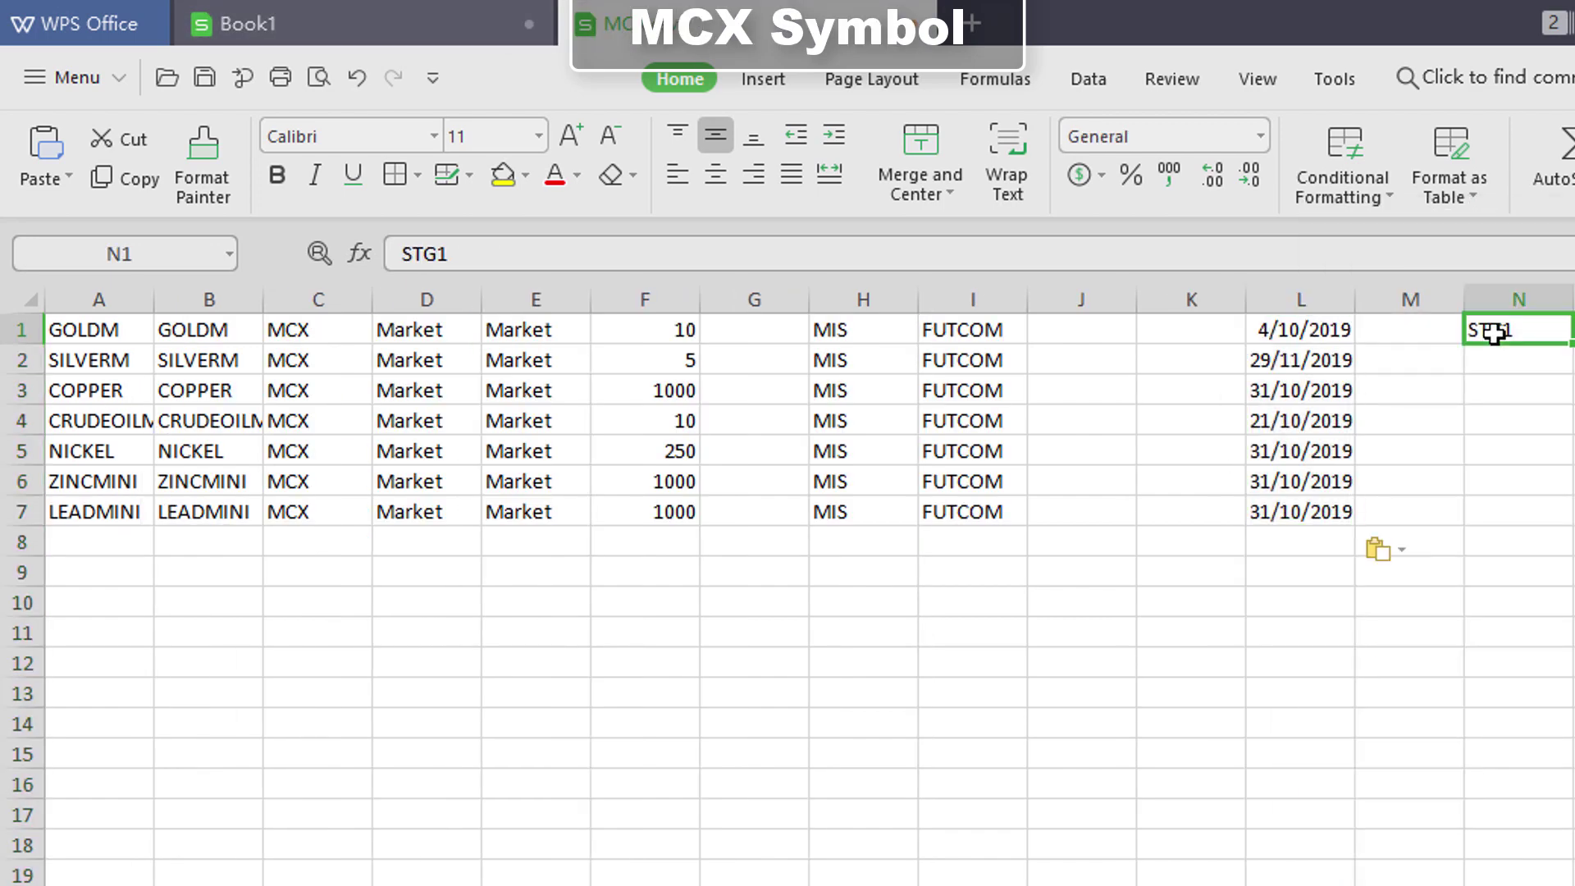
pyautogui.rightClick(1498, 333)
pyautogui.click(1203, 279)
pyautogui.hotkey('shift', 'Down')
pyautogui.hotkey('shift', 'Down')
pyautogui.hotkey('shift', 'Down')
pyautogui.hotkey('shift', 'Down')
pyautogui.hotkey('shift', 'Down')
pyautogui.hotkey('shift', 'Down')
pyautogui.hotkey('ctrl', 'v')
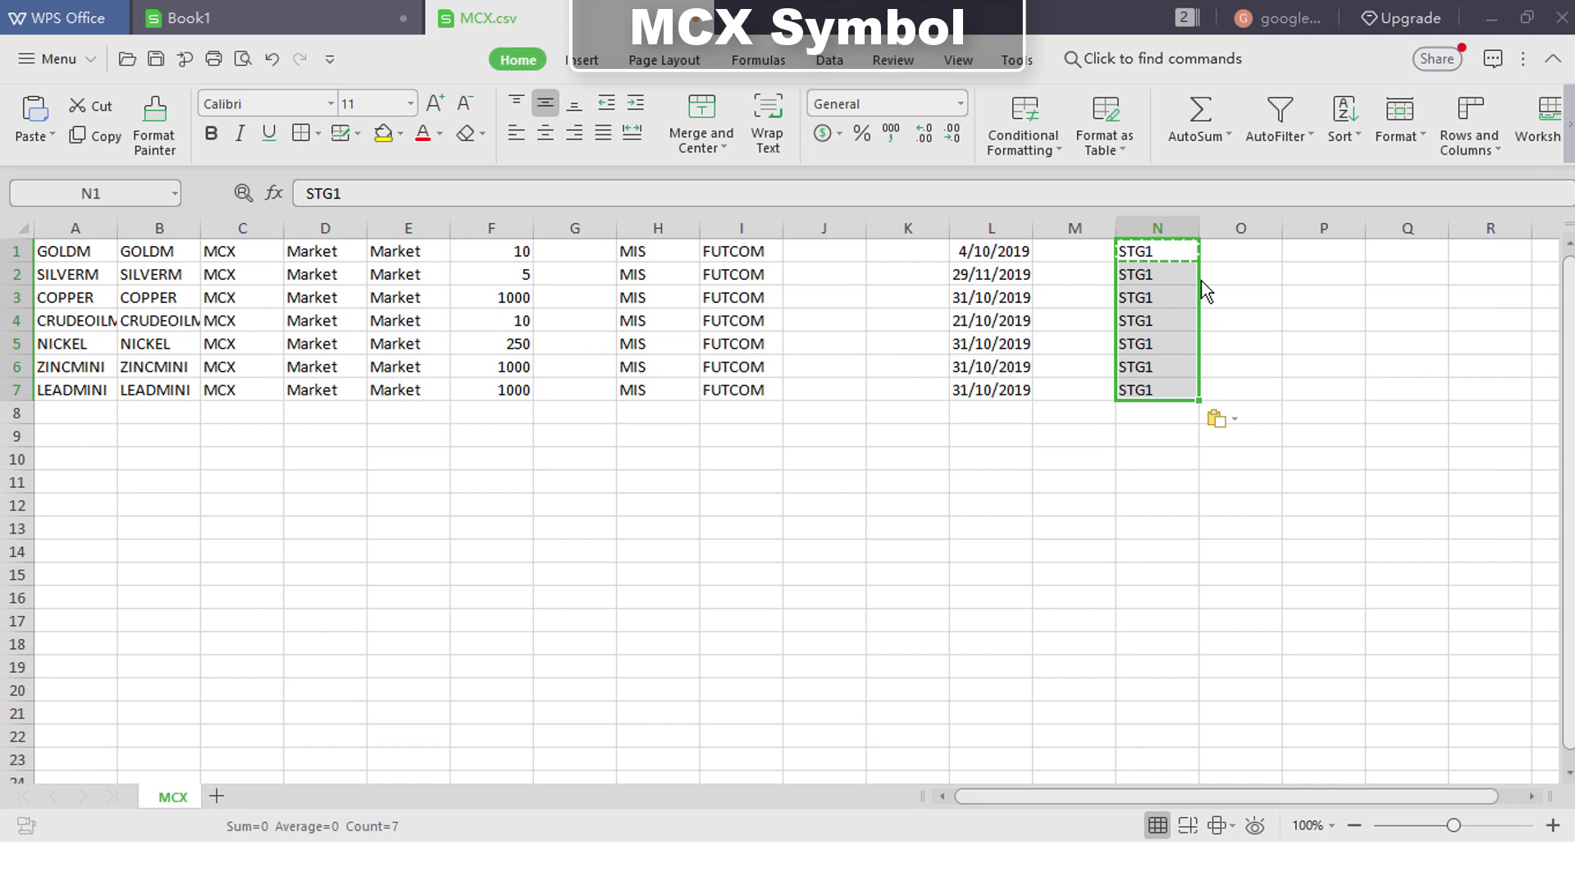
# Save the sheet in comma-delimited CSV format over the existing MCX.csv on the Desktop
pyautogui.hotkey('ctrl', 's')
pyautogui.click(809, 525)
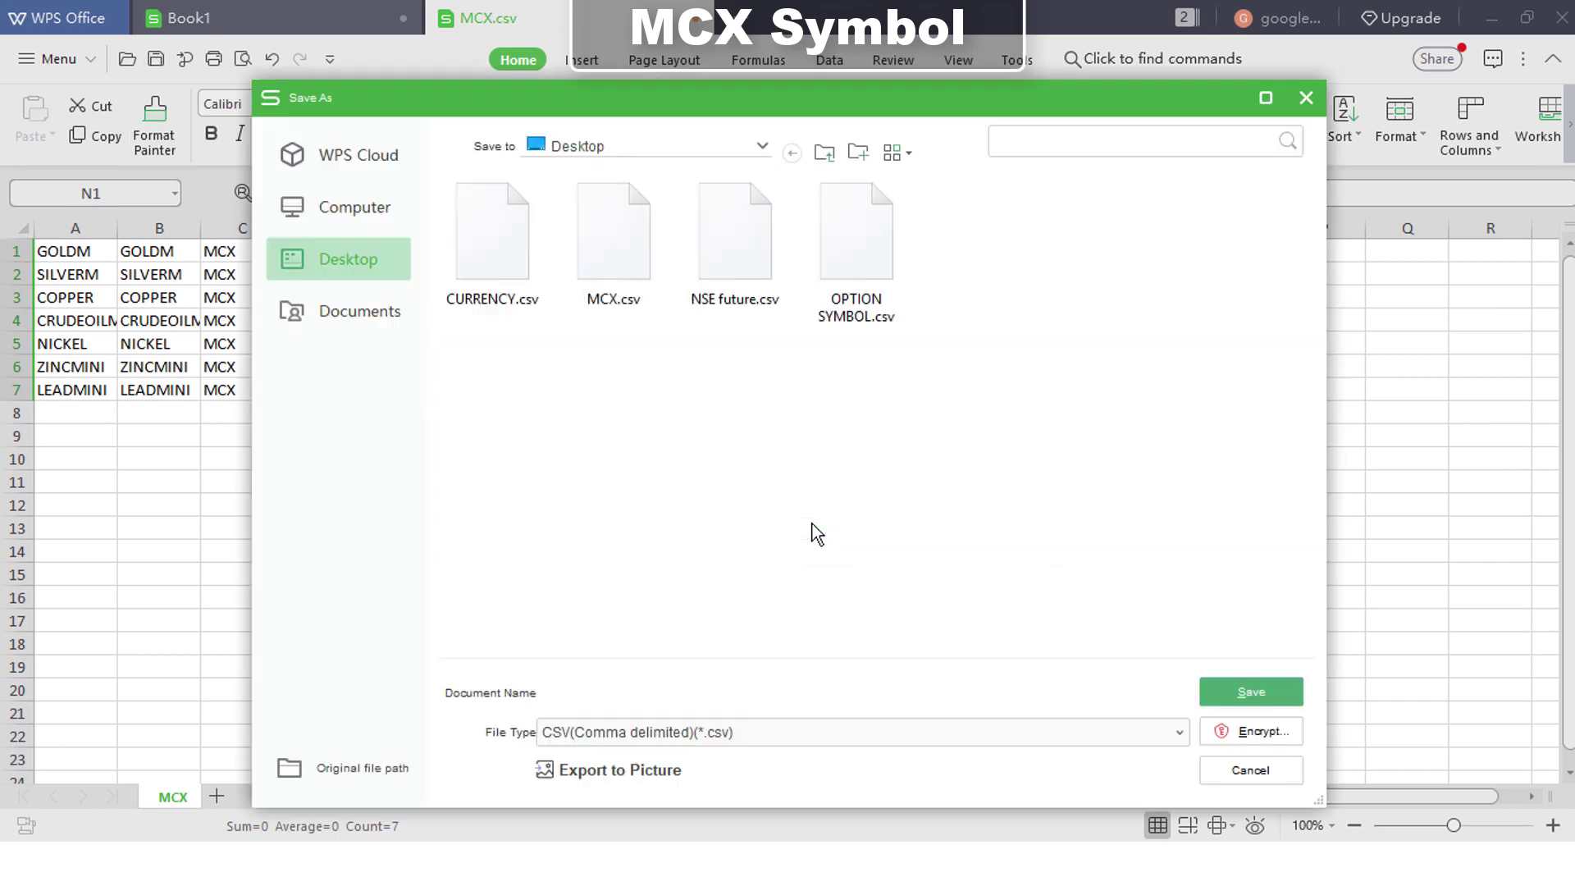
pyautogui.click(650, 291)
pyautogui.click(1282, 696)
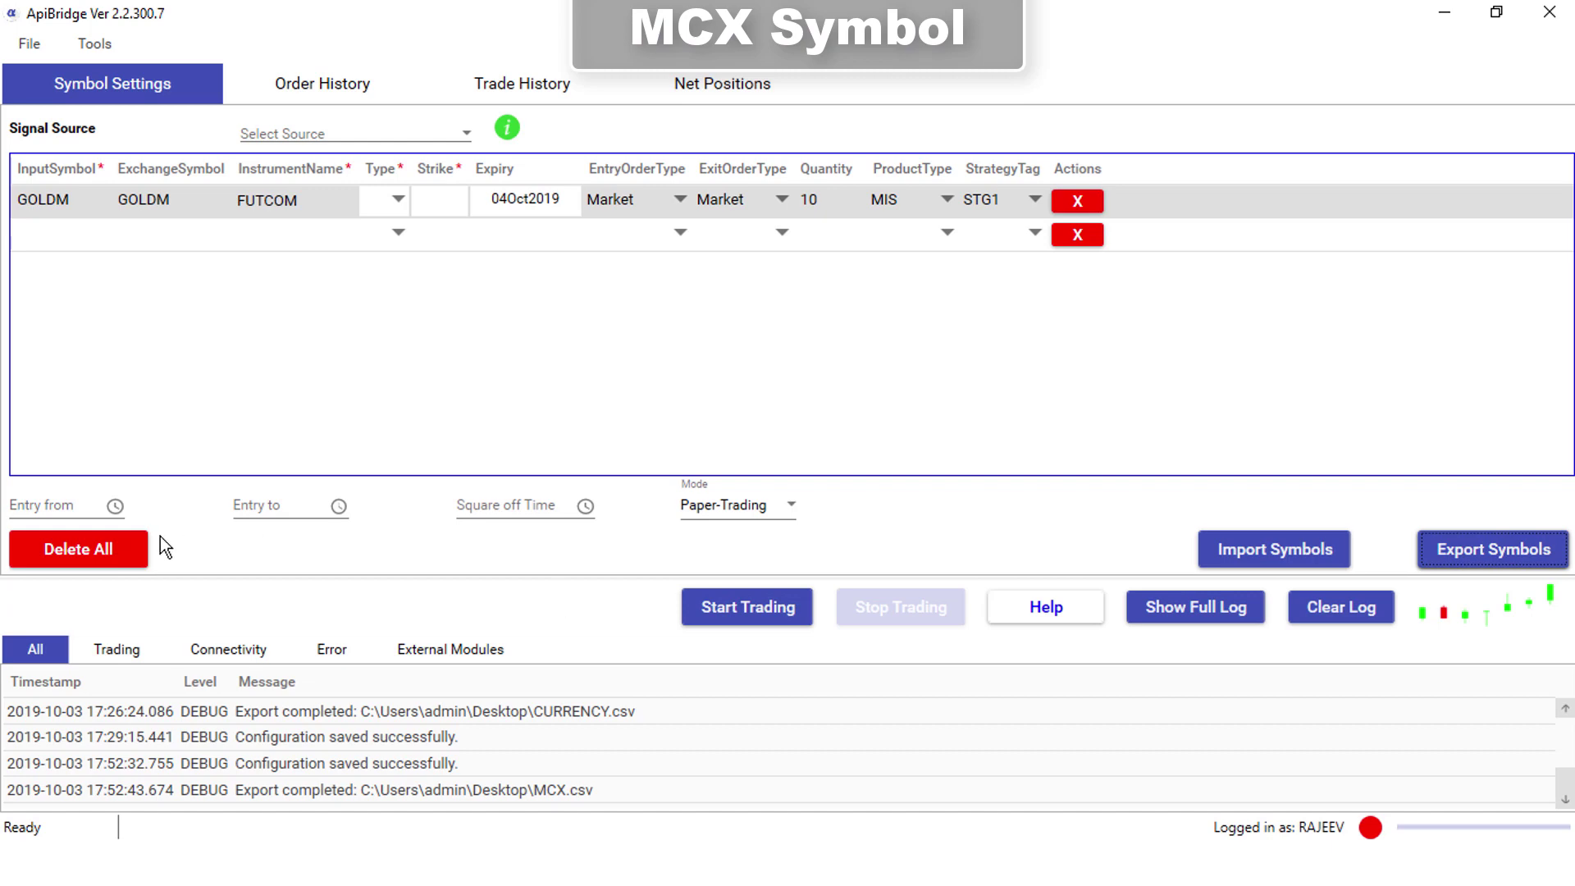
# In ApiBridge, delete all existing symbols and import the symbols from MCX.csv
pyautogui.click(138, 549)
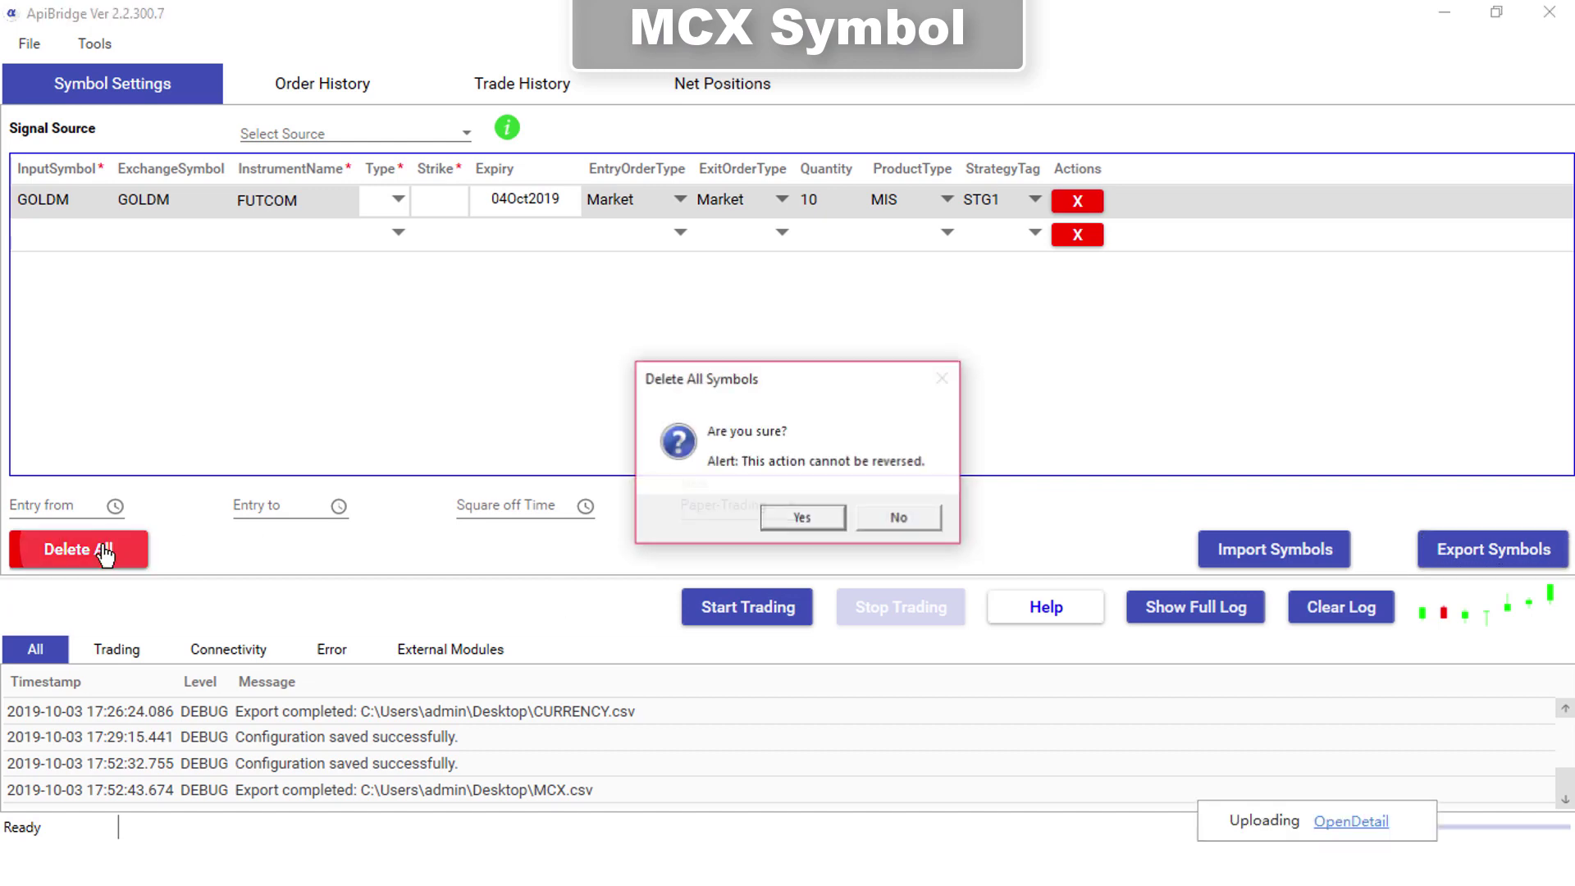
pyautogui.click(788, 512)
pyautogui.click(1274, 548)
pyautogui.click(521, 215)
pyautogui.click(594, 540)
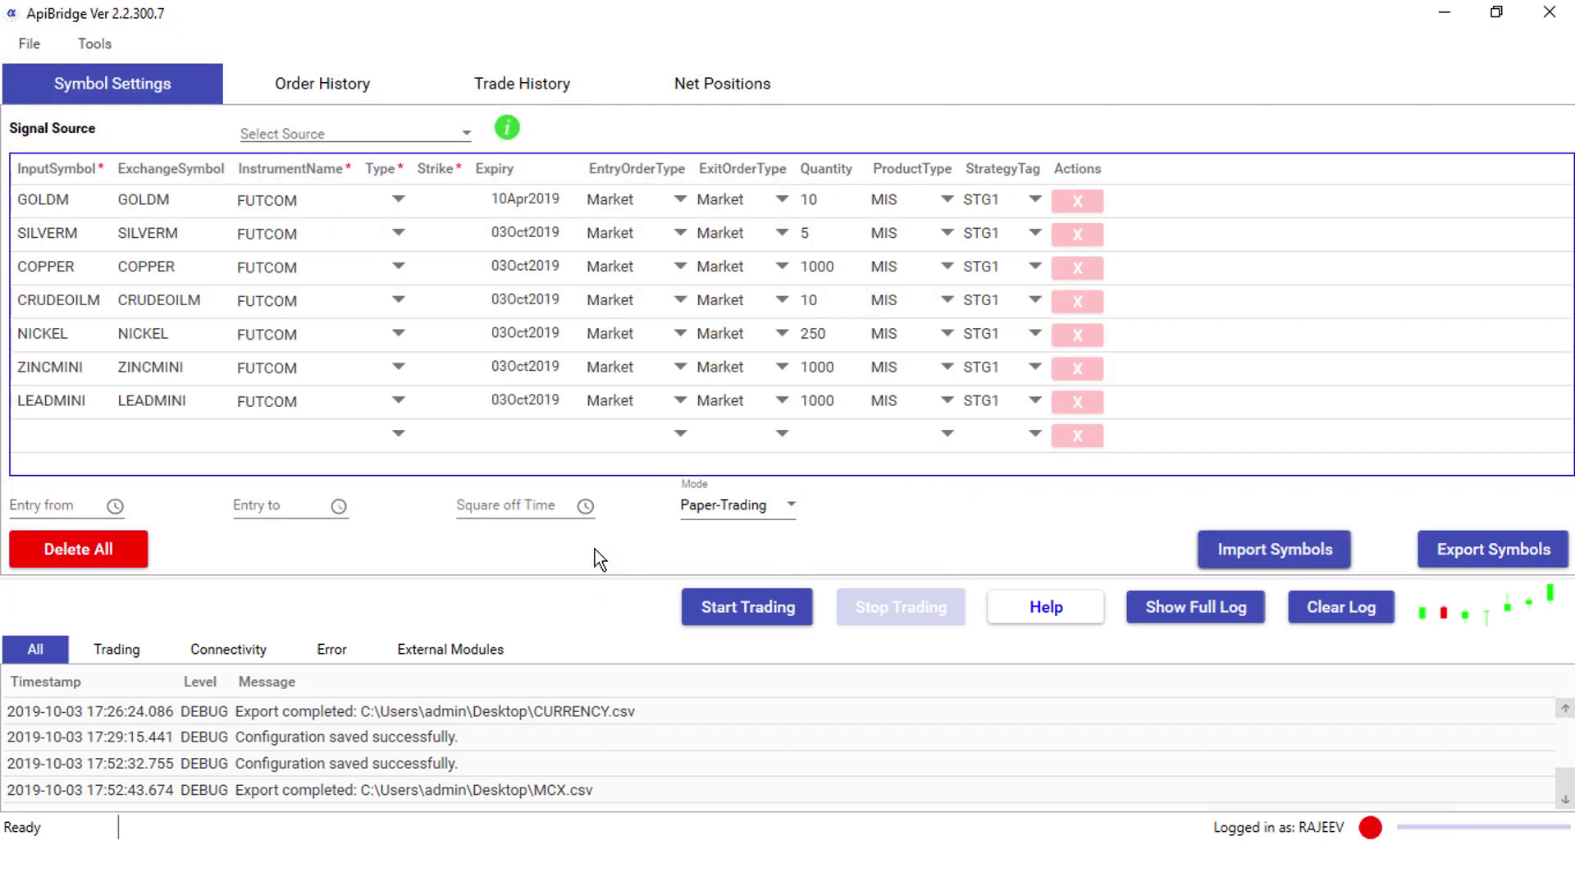